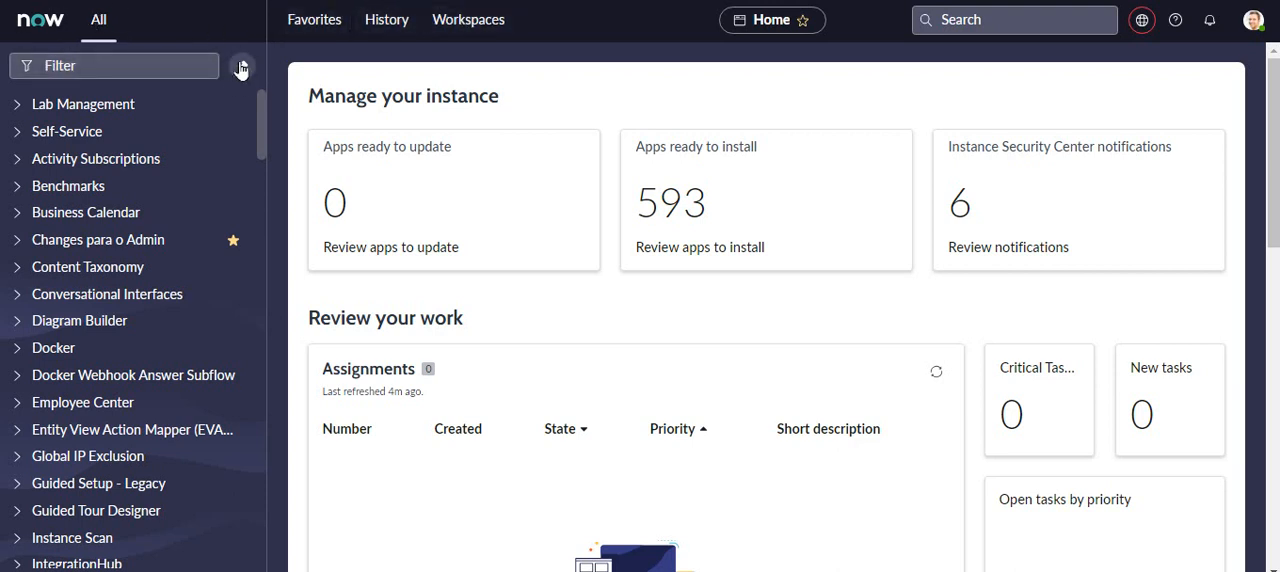
- Unpin the All navigation menu and pin the Favorites menu instead
click(241, 67)
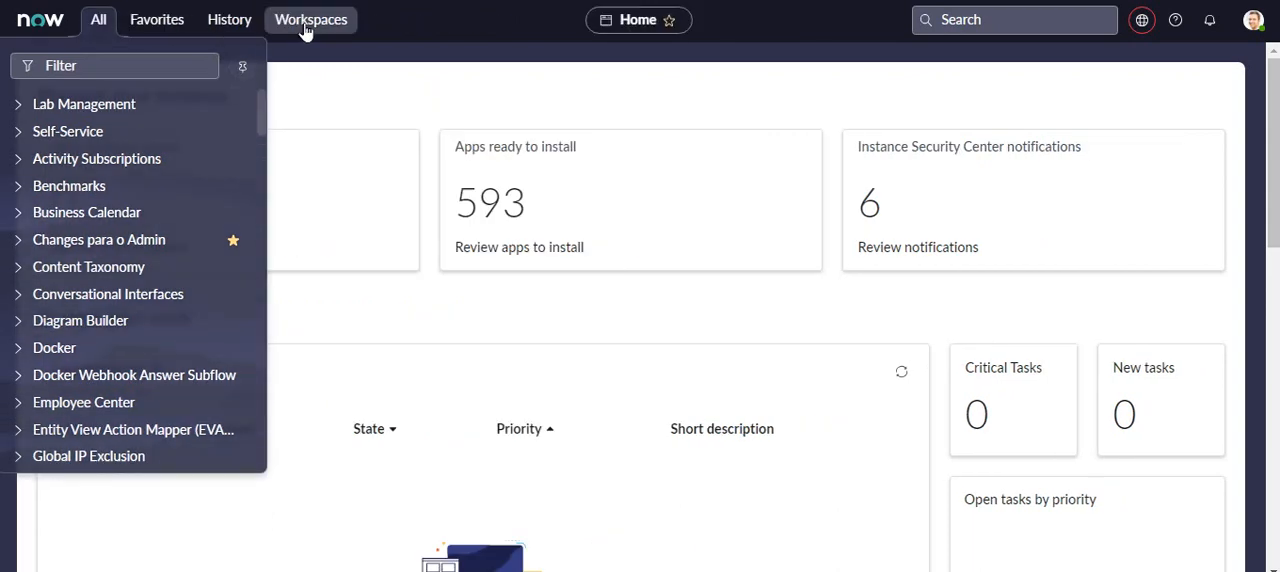
click(166, 30)
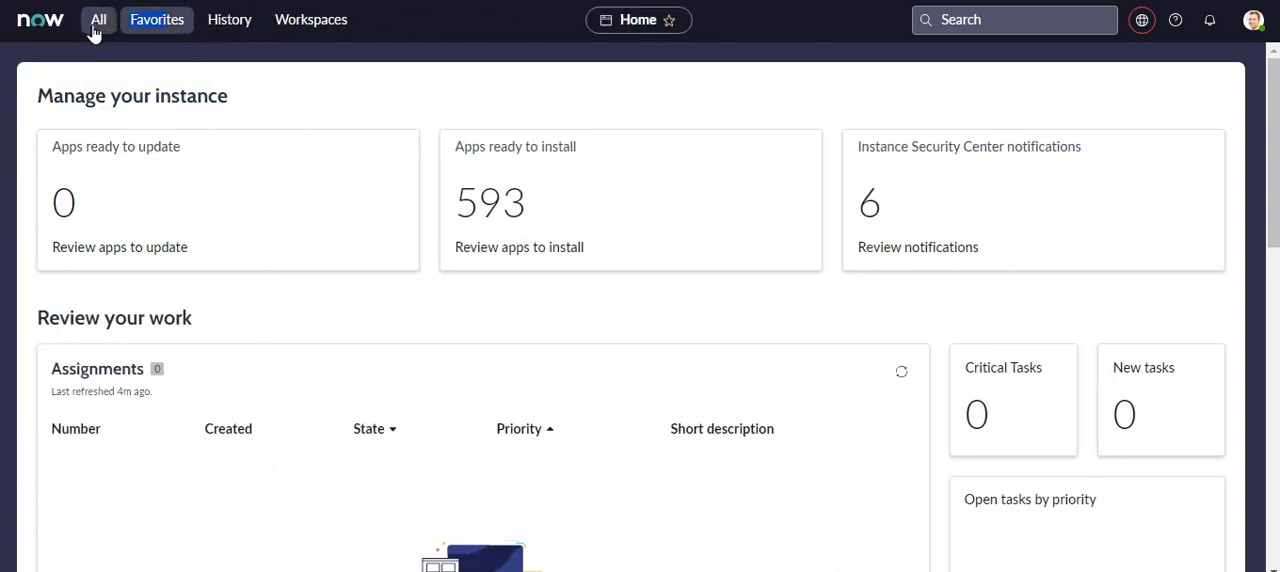
click(168, 28)
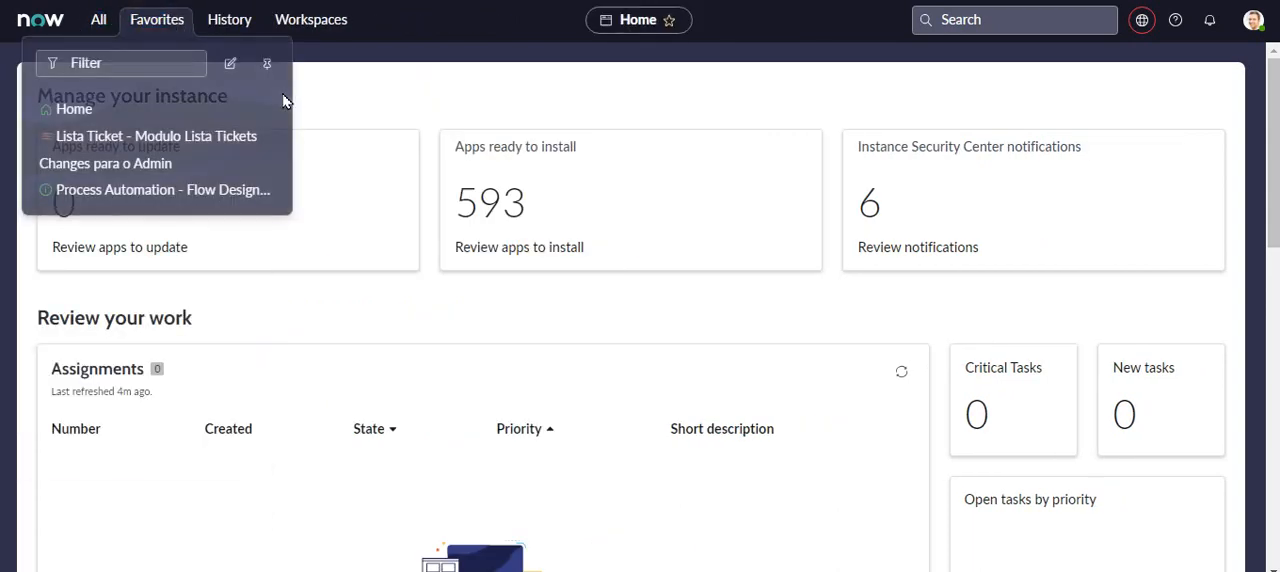
click(267, 63)
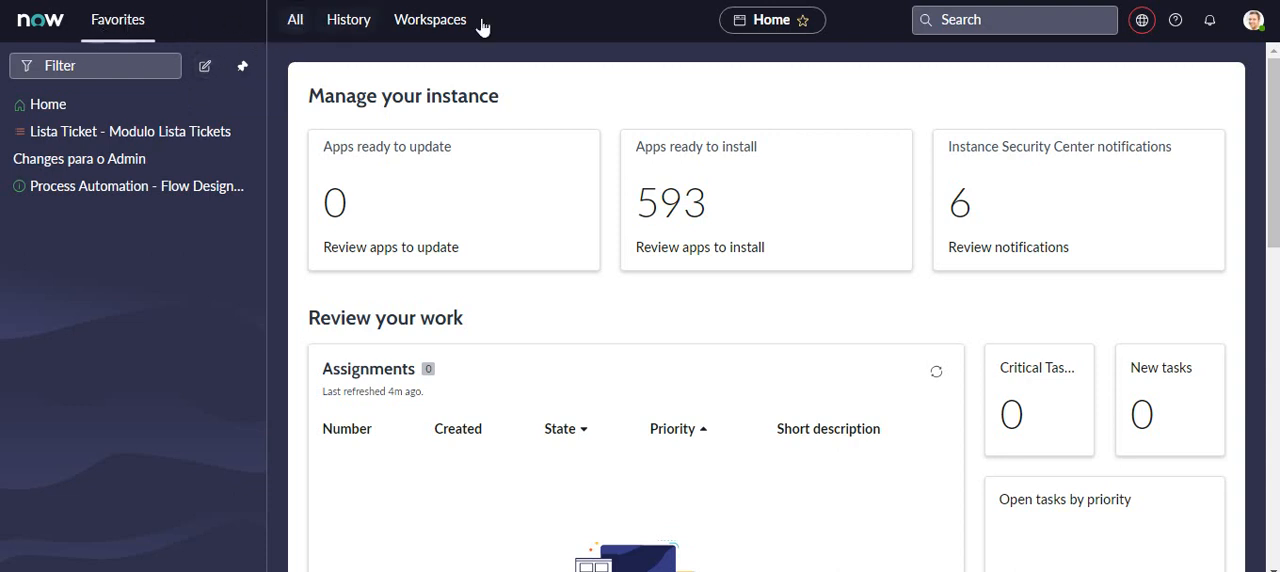
- Pin the All navigation menu in place of Favorites
click(296, 22)
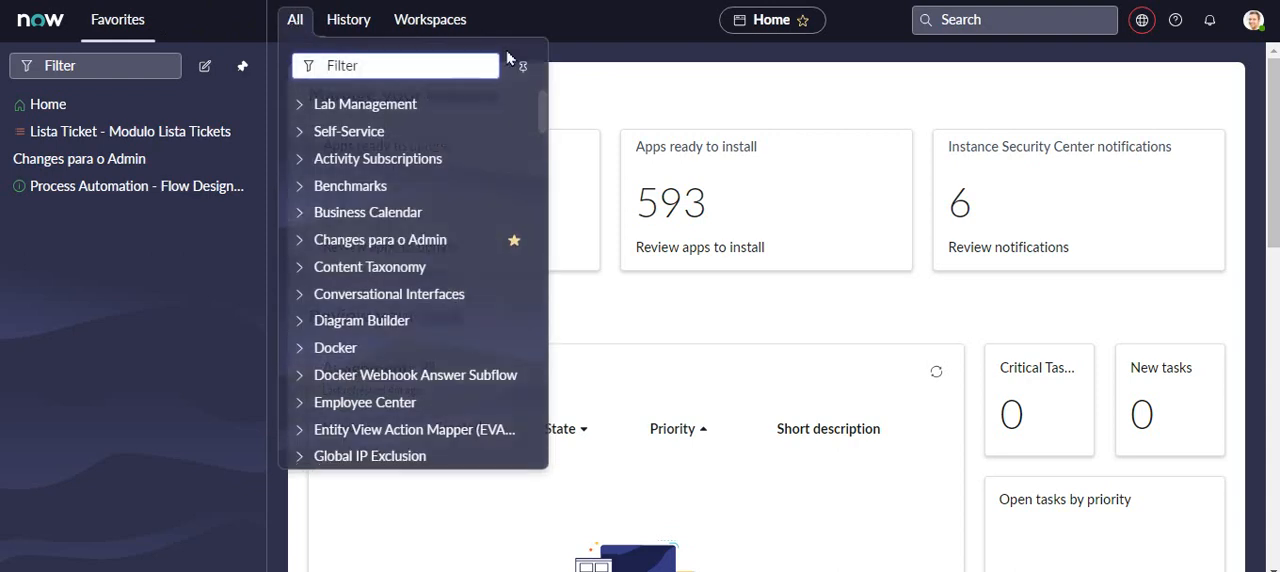
click(517, 58)
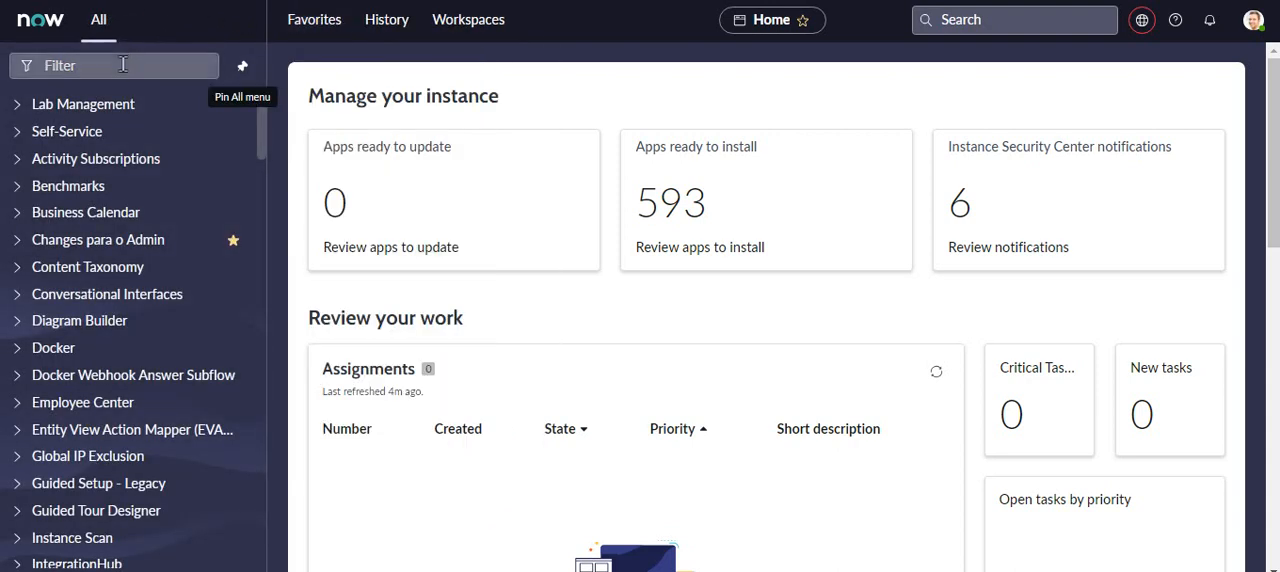
- Filter the All navigation menu by "Change"
click(79, 66)
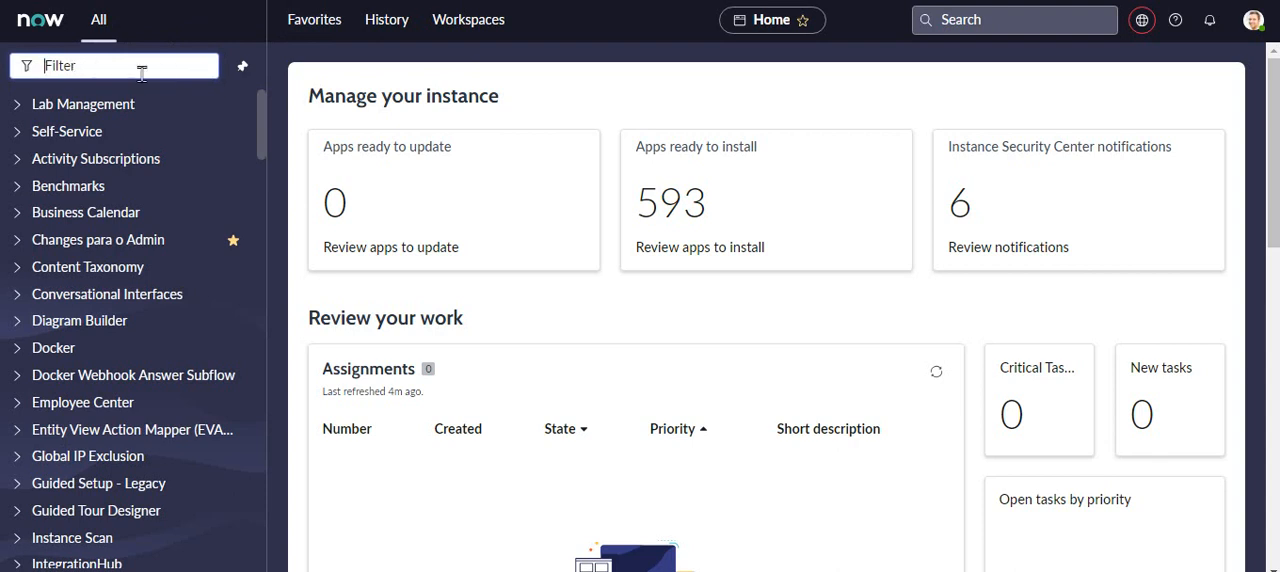
text(Change)
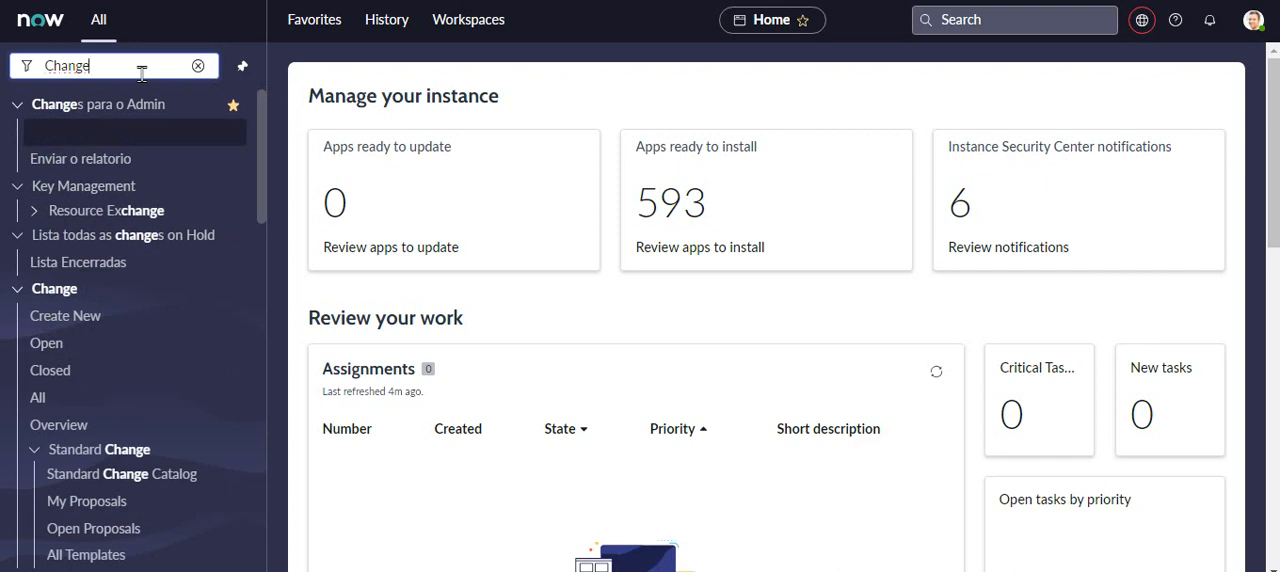
text( Req)
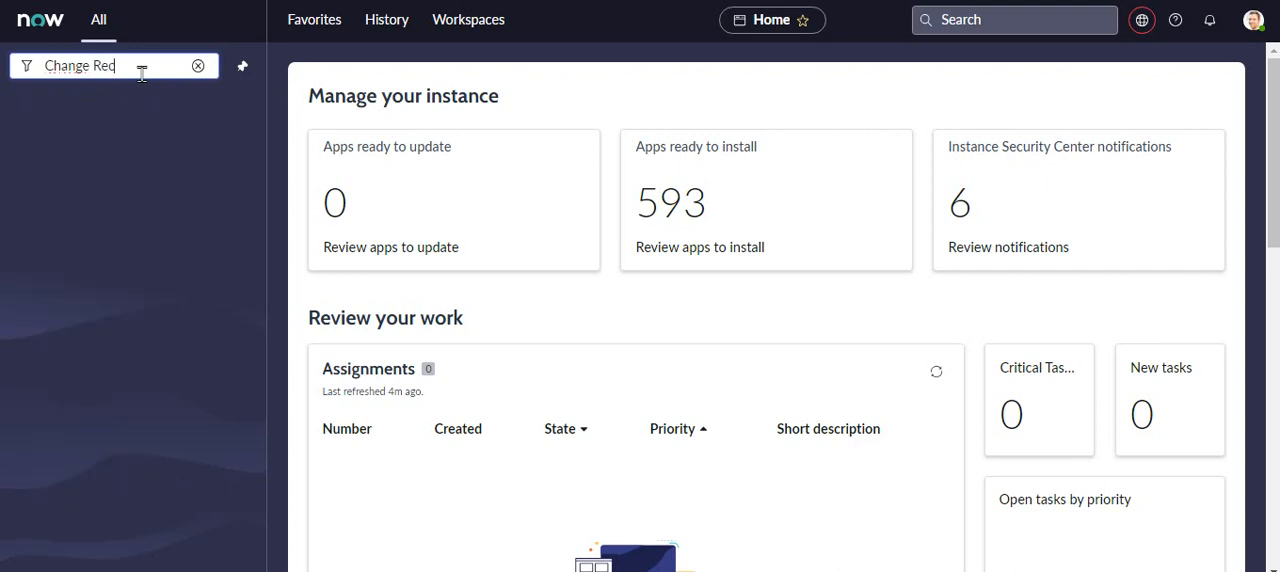
text(ord)
- Try narrowing the navigation filter to "Change Record", and restore it to "Change"
click(175, 130)
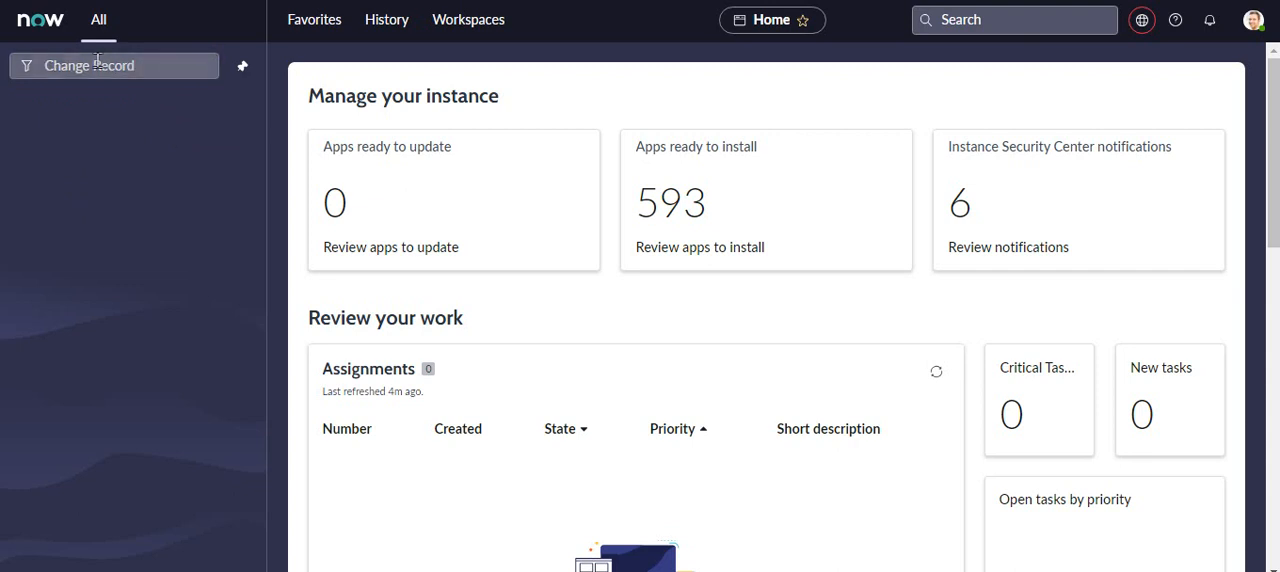
drag(97, 60, 161, 71)
key(BackSpace)
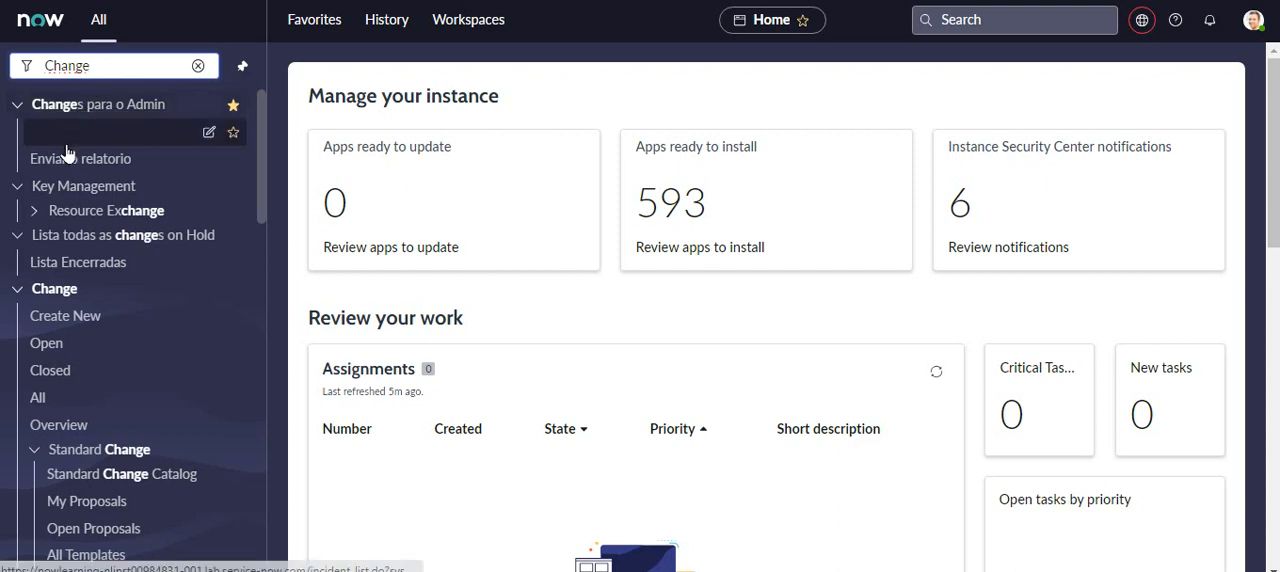
- Create a new change request using the Normal model
click(70, 325)
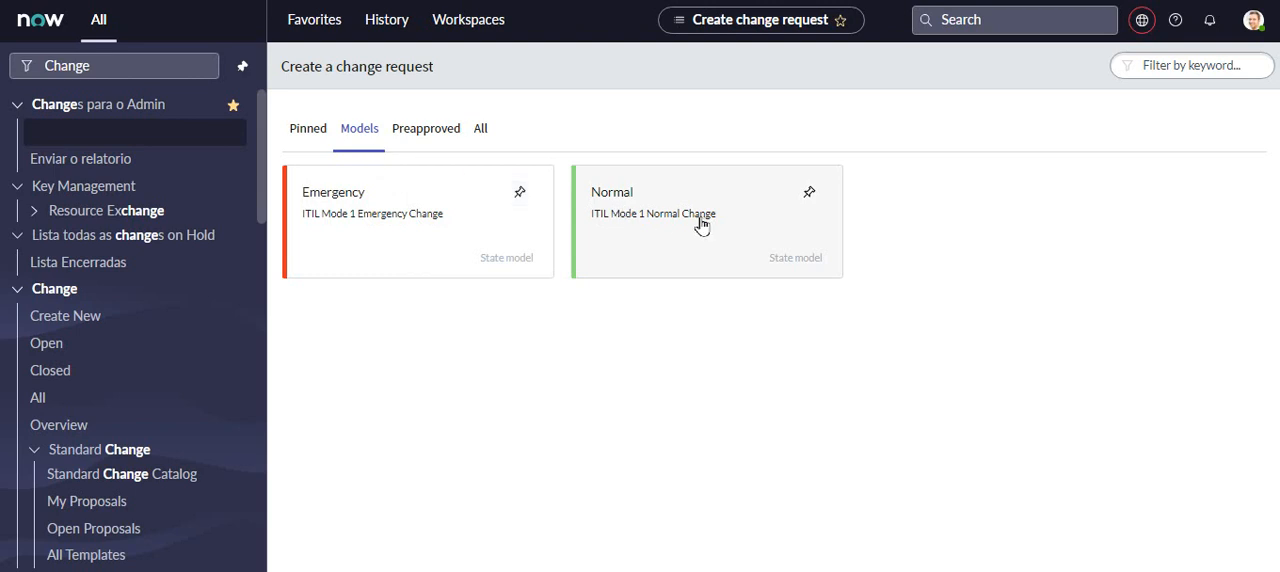
click(641, 219)
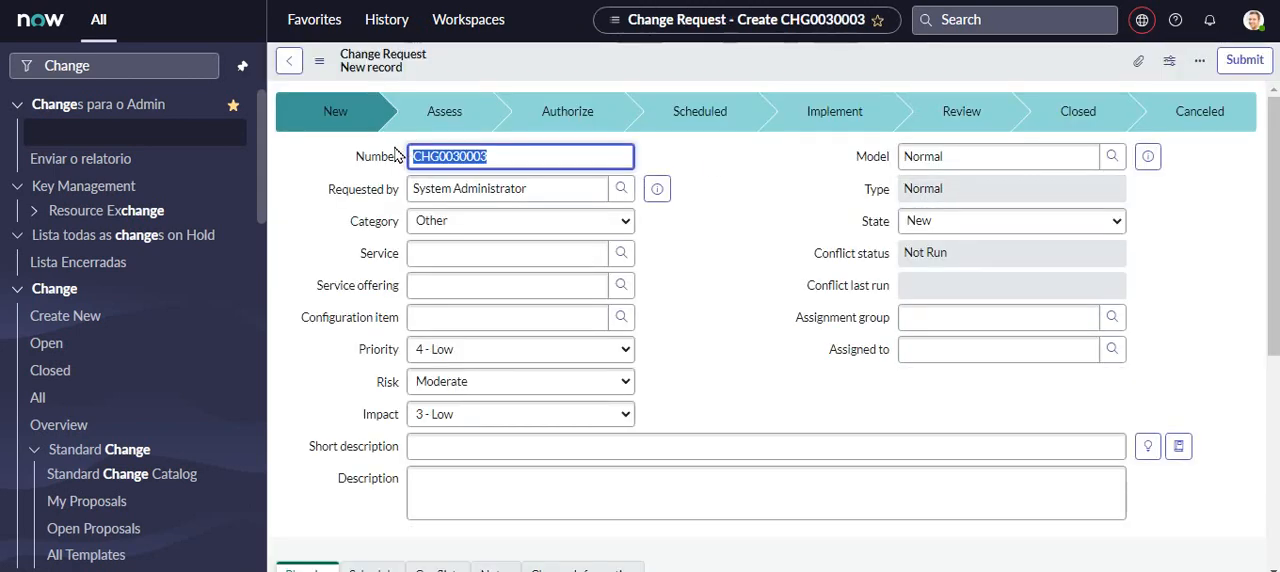
click(512, 153)
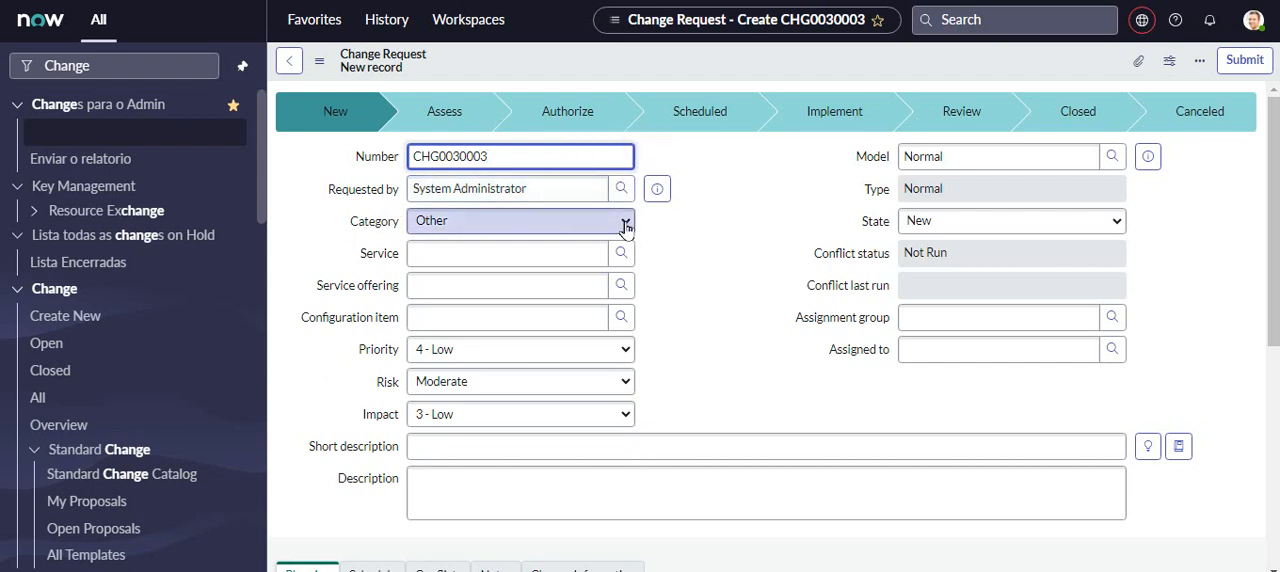
- Set the change request's category to Hardware and its service to SAP Enterprise Services
click(441, 227)
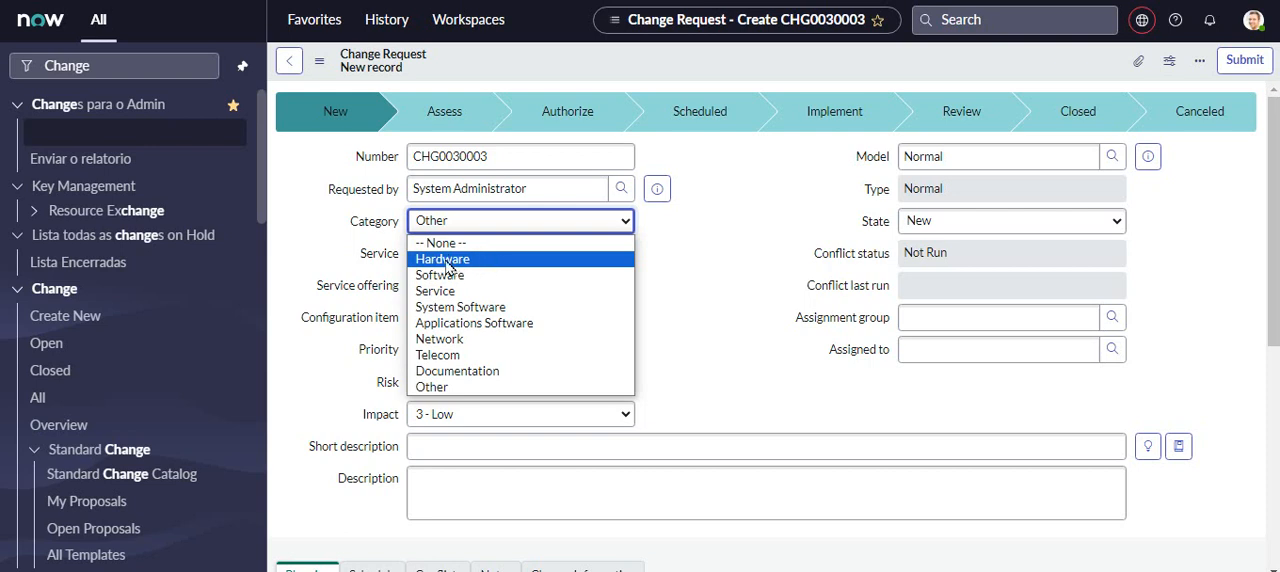
click(447, 260)
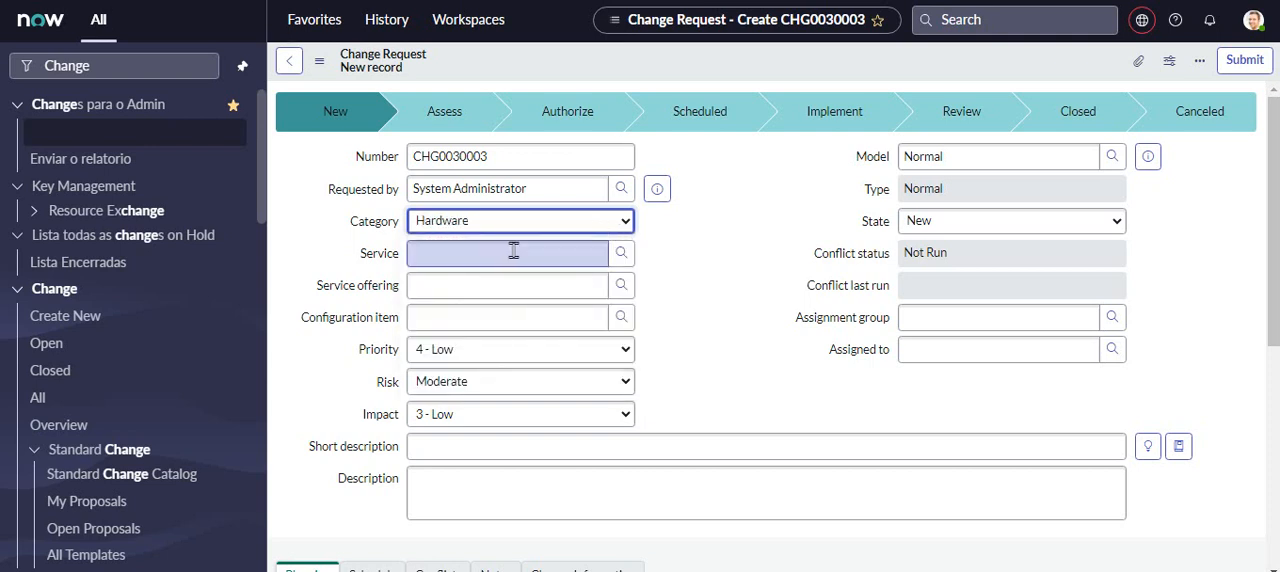
click(440, 253)
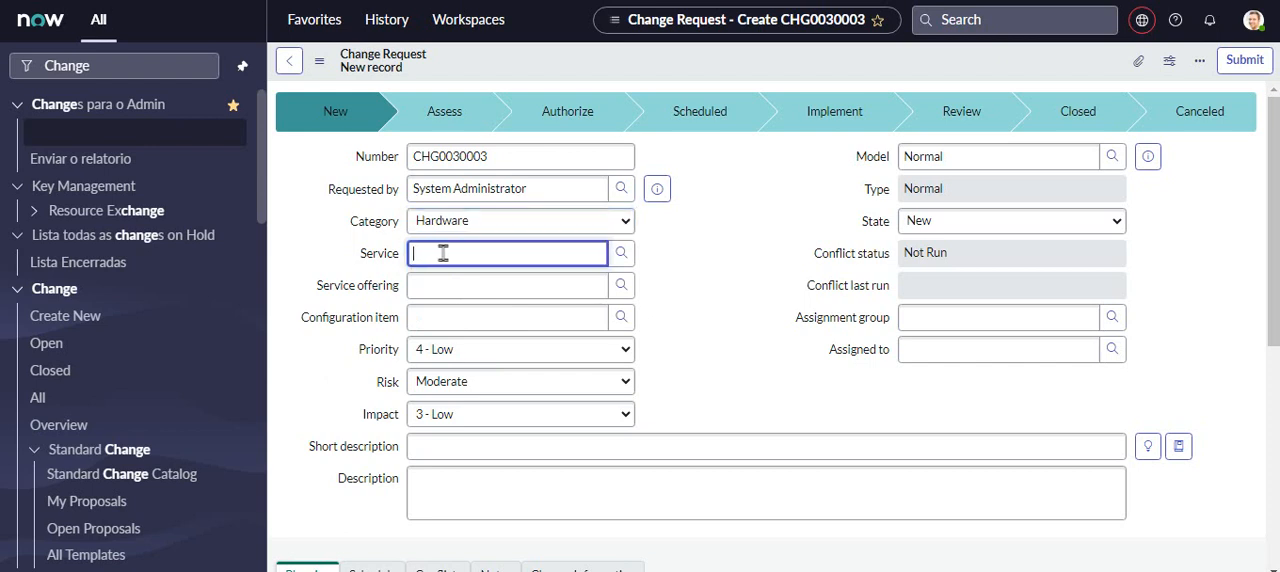
click(620, 255)
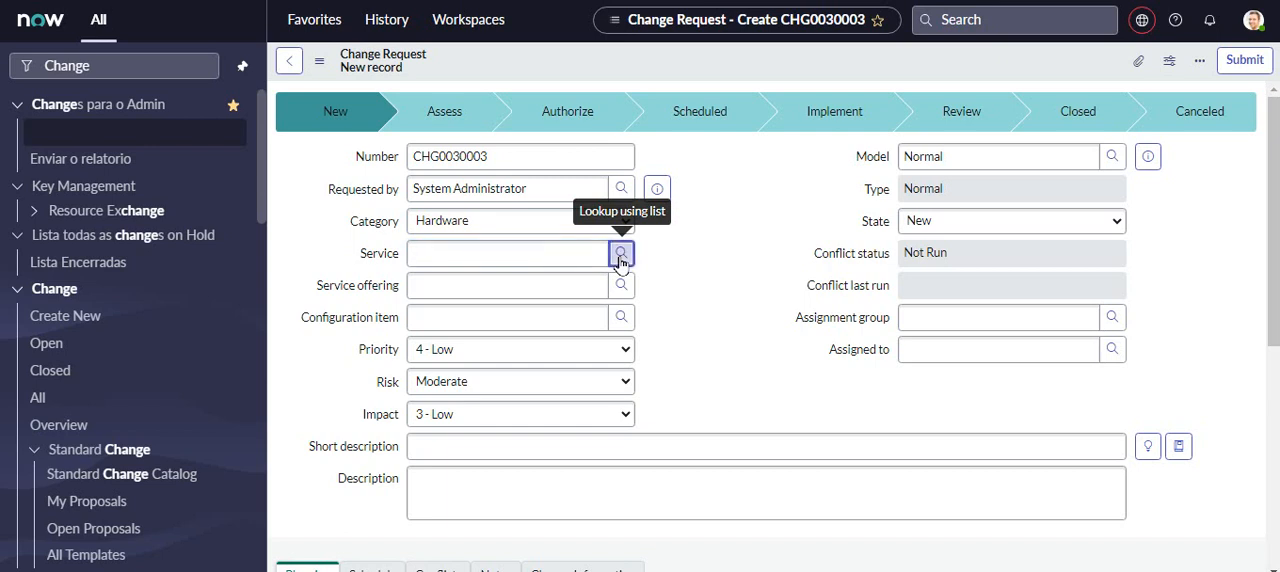
drag(480, 86, 652, 98)
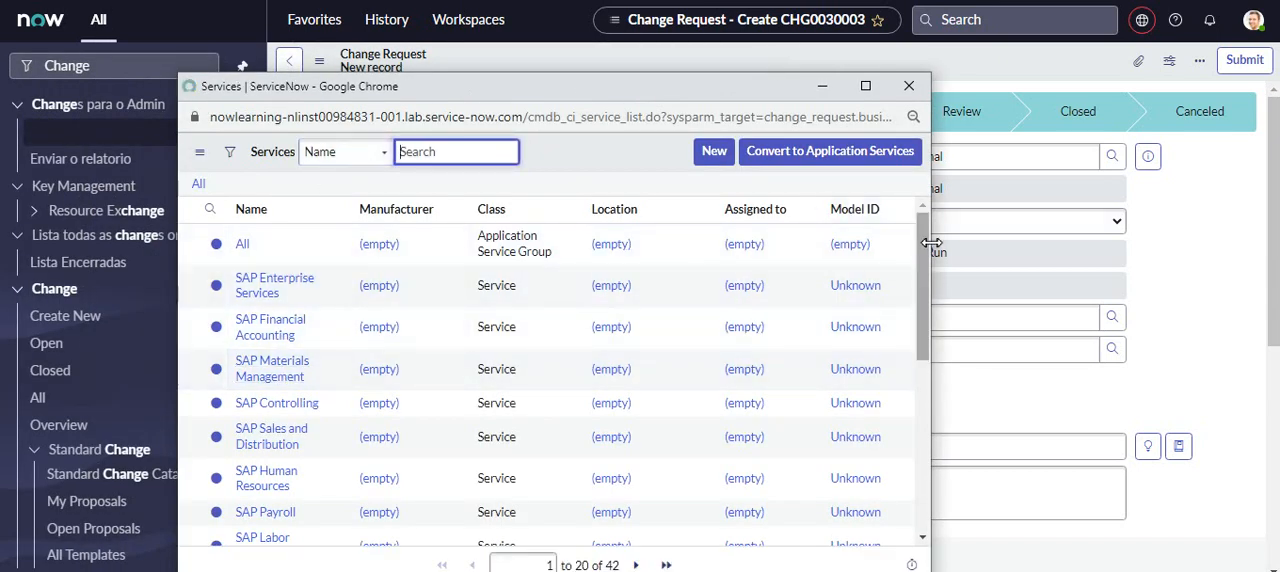
drag(924, 240, 938, 440)
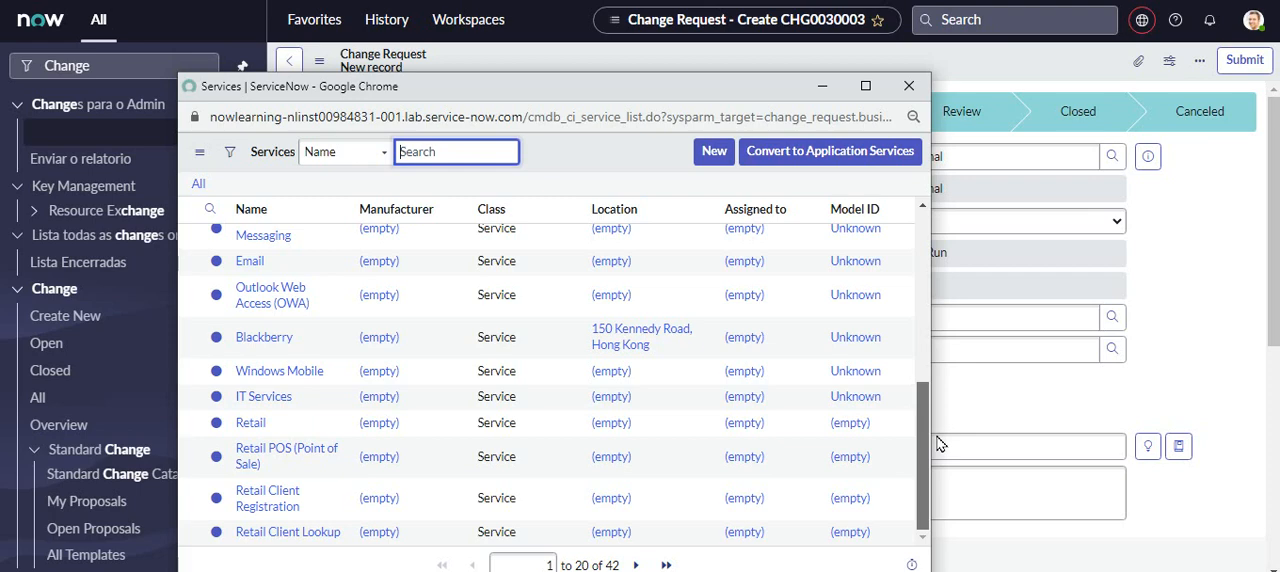
scroll(700, 400, up, 5)
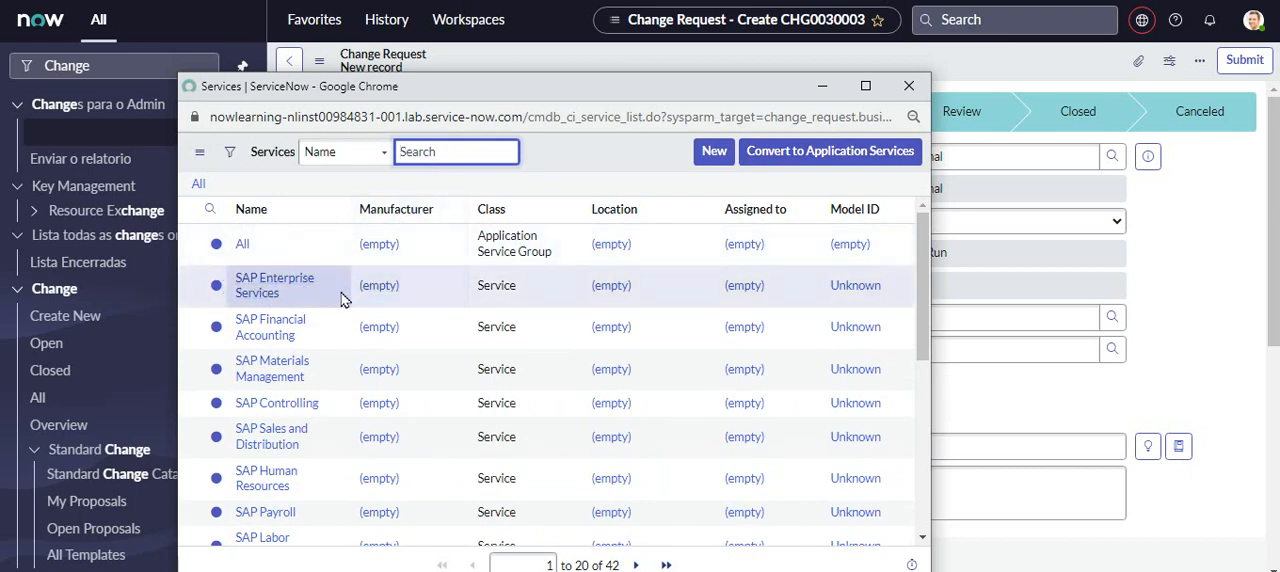
click(276, 290)
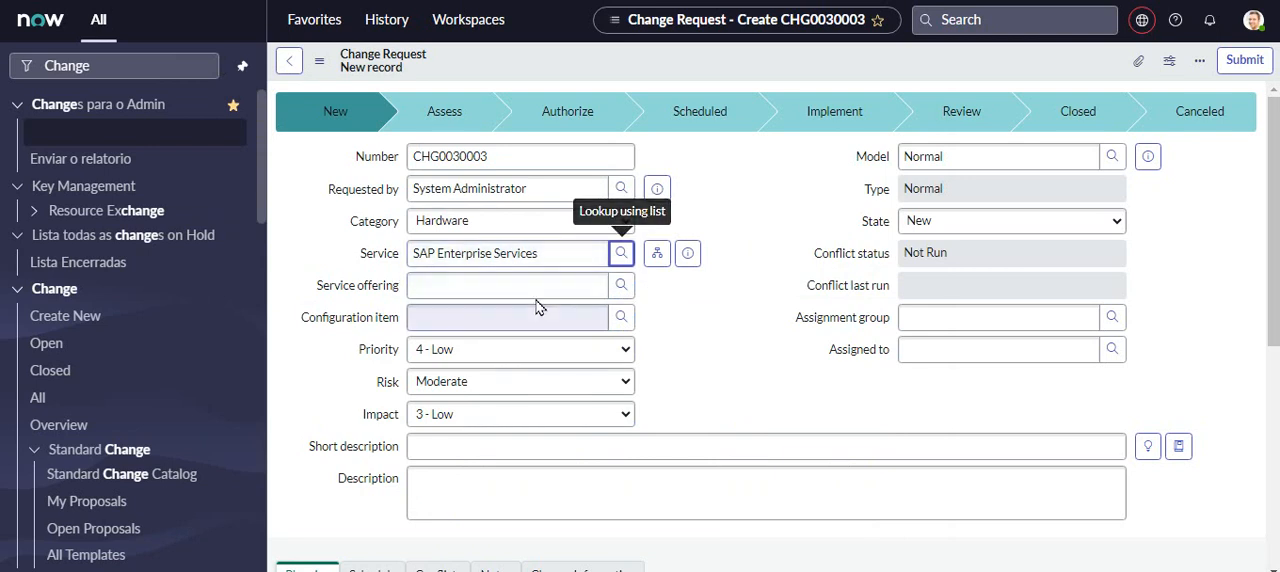
- Check the lookup list for the service offering, and set the configuration item to *ANNIE-IBM
click(620, 287)
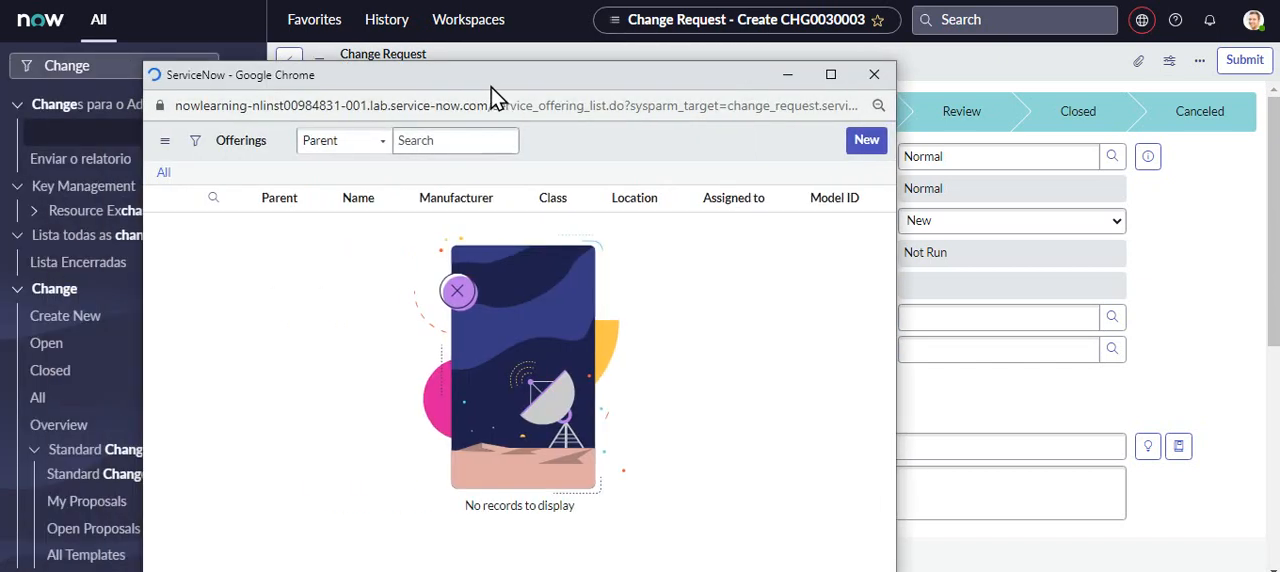
click(873, 76)
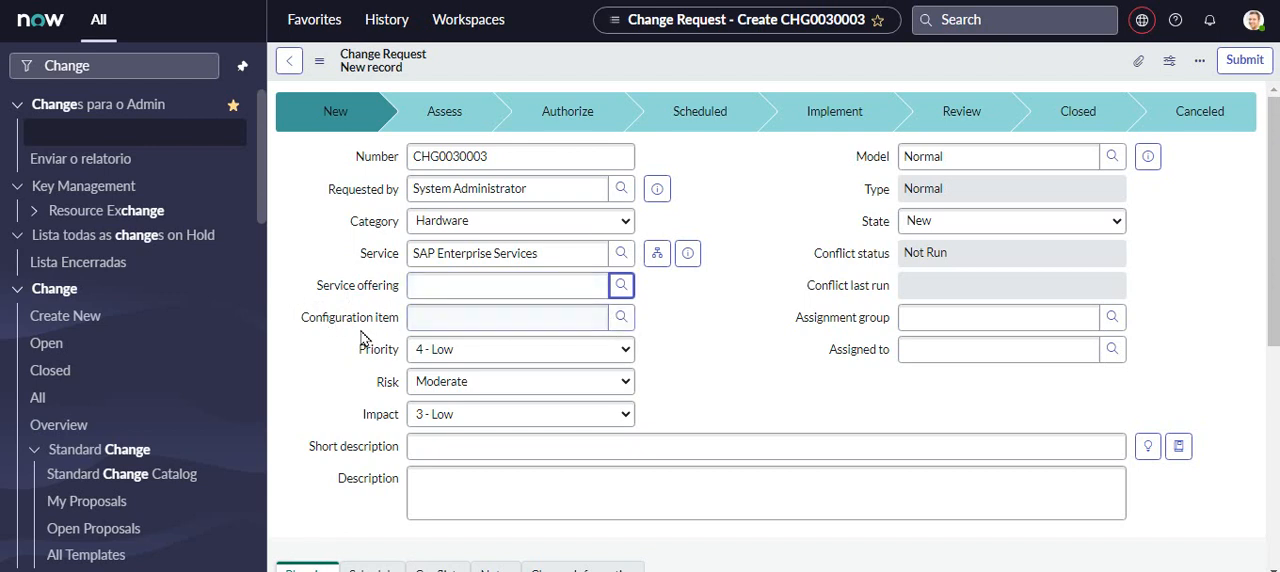
click(622, 320)
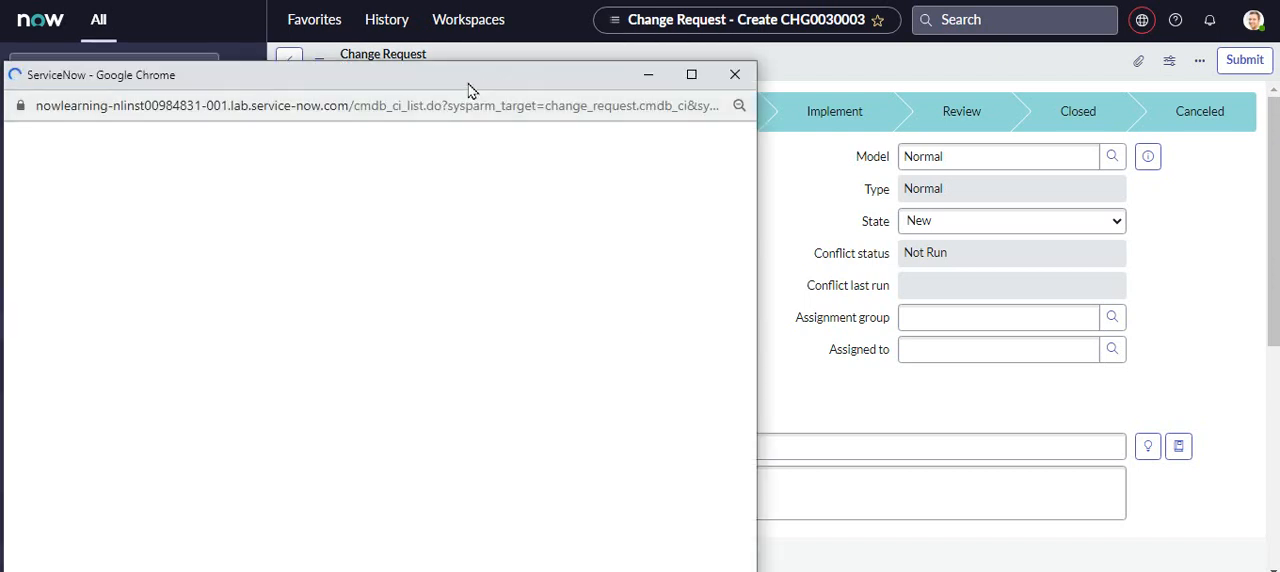
drag(470, 79, 990, 132)
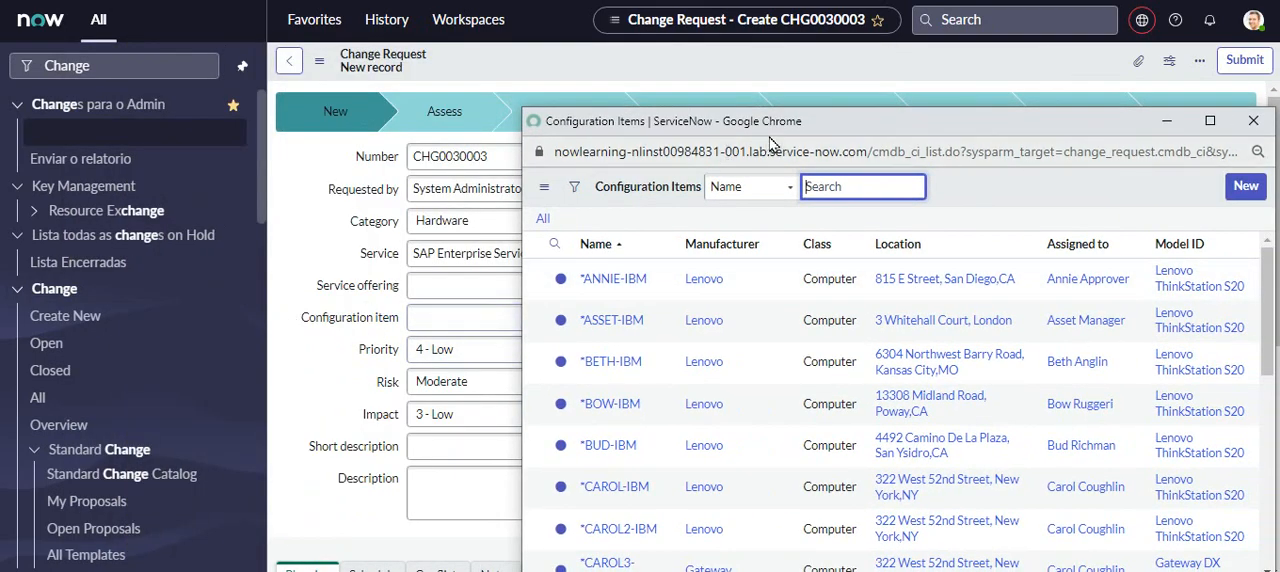
drag(802, 131, 655, 80)
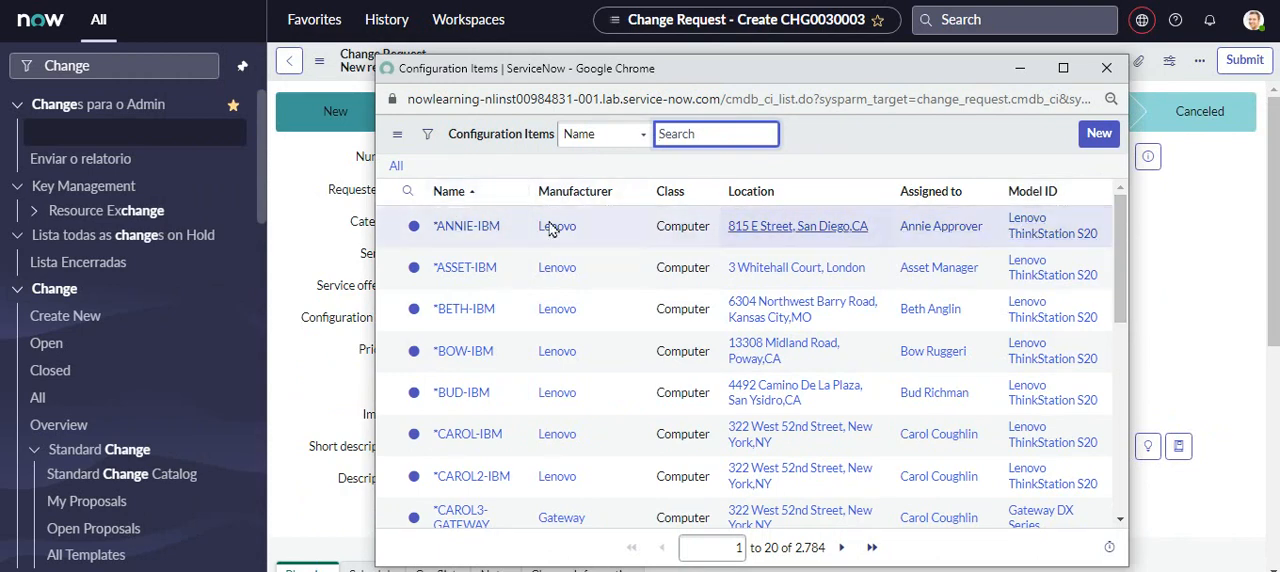
click(1037, 240)
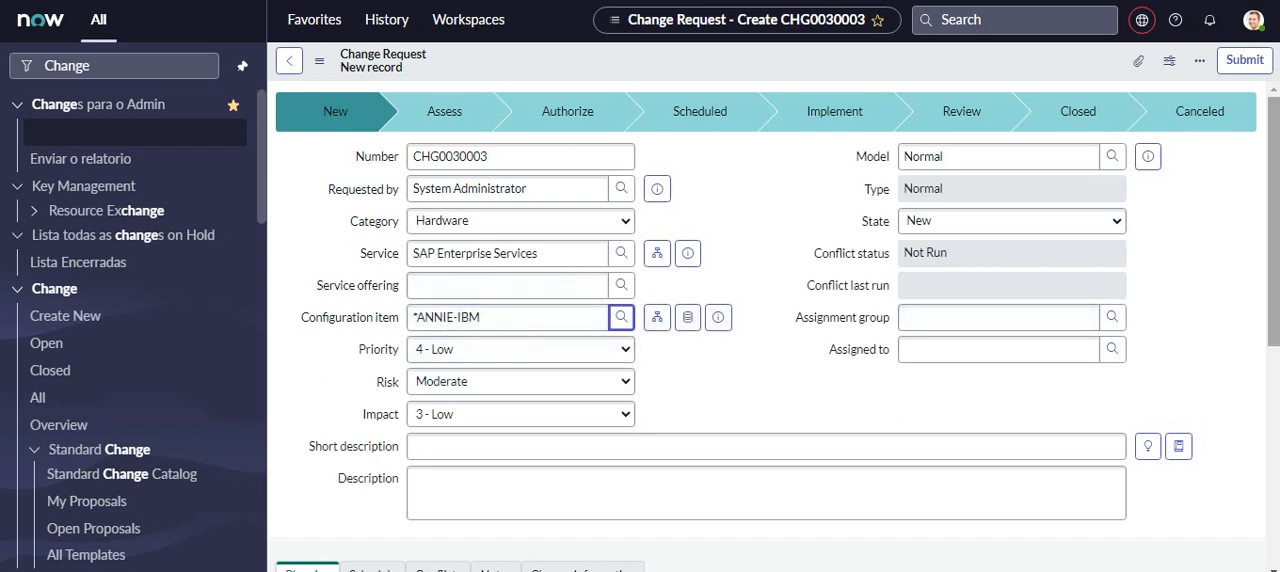
- Review the options offered for the change request's risk, impact and priority without changing them
drag(1273, 220, 1273, 230)
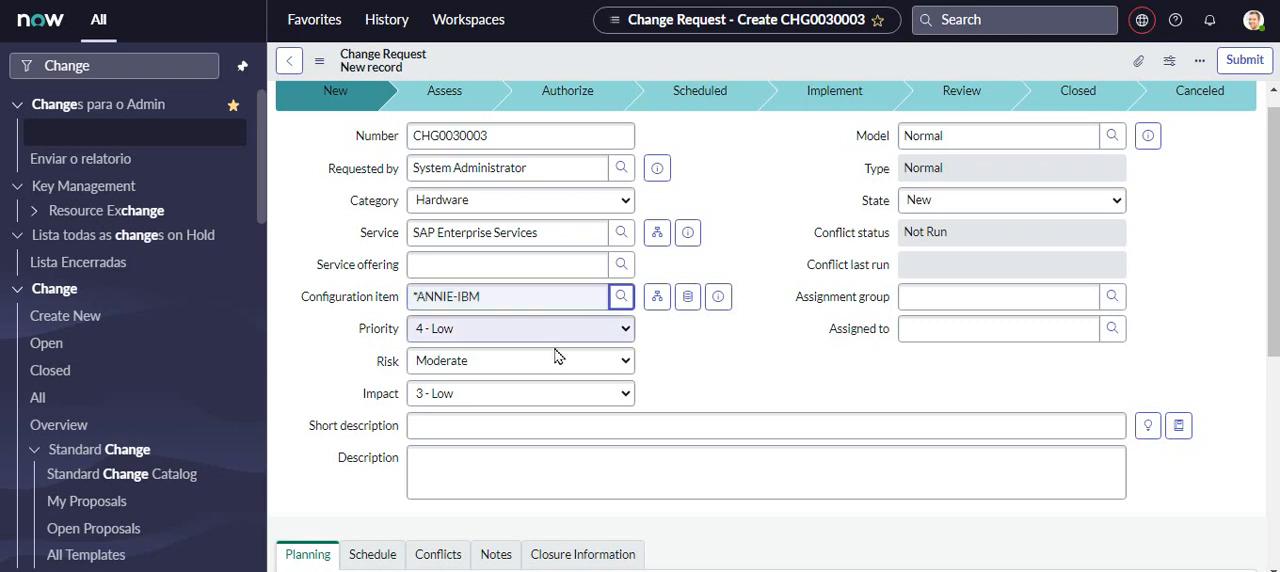
click(620, 363)
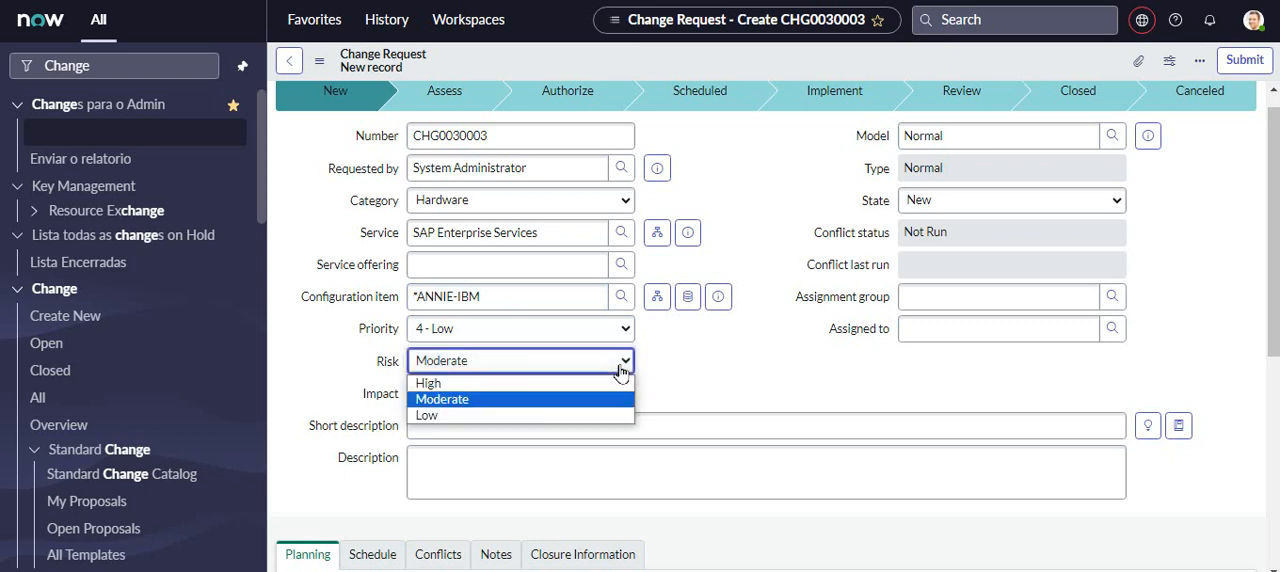
click(740, 378)
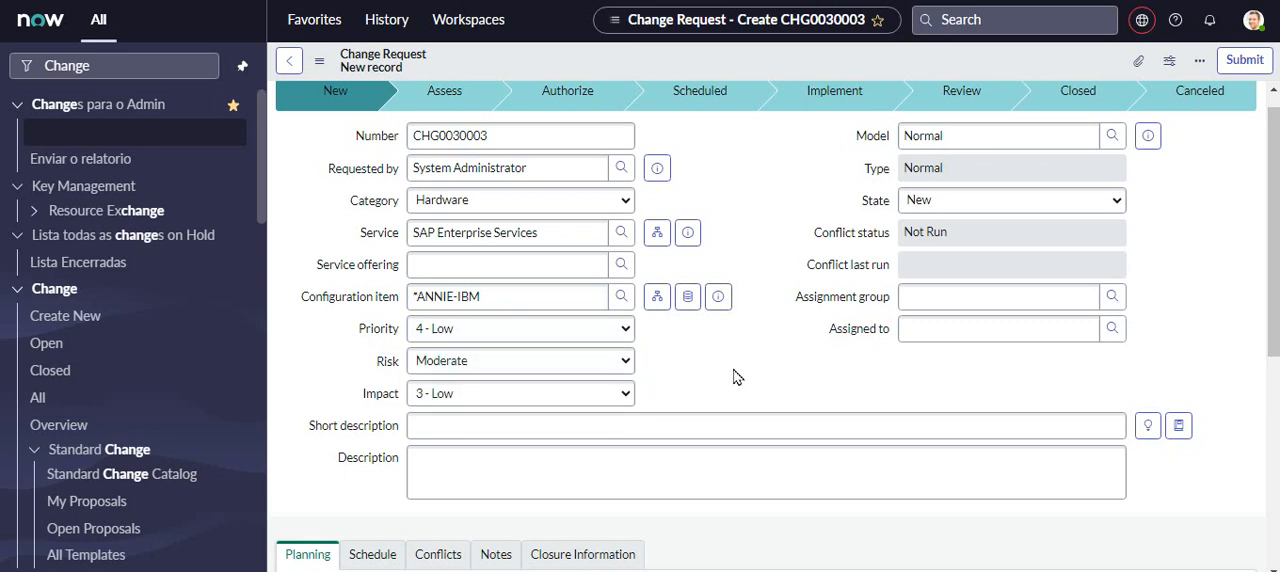
click(600, 393)
click(749, 388)
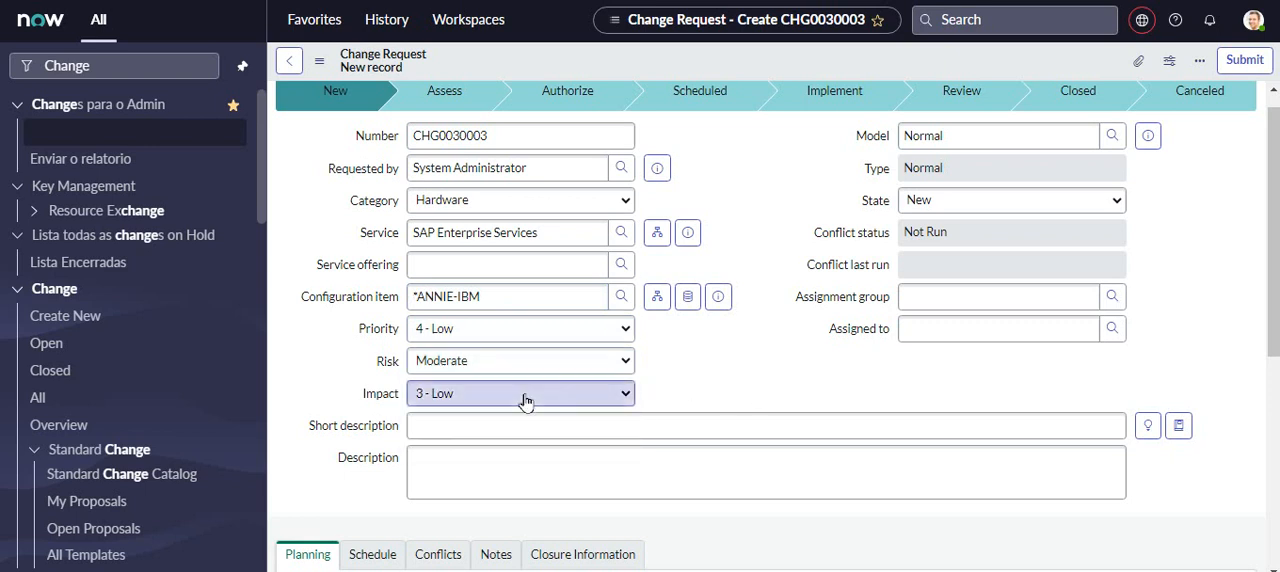
click(628, 330)
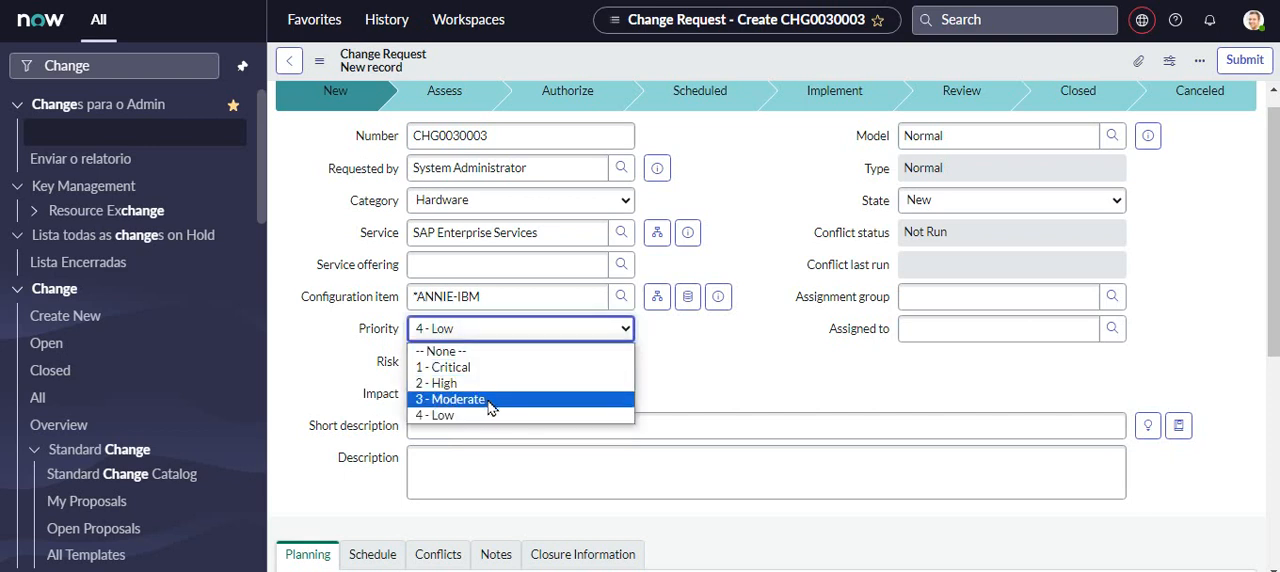
click(728, 370)
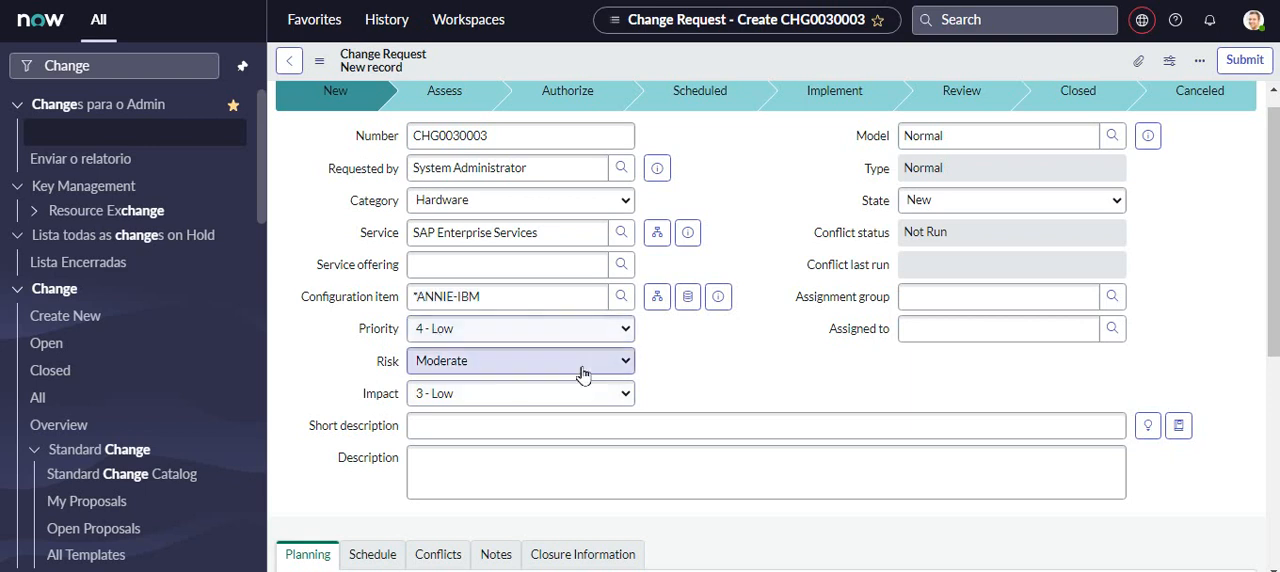
- Enter "It´s slow" as the change request's short description and "It became slow in this morning so far." as its description
click(449, 427)
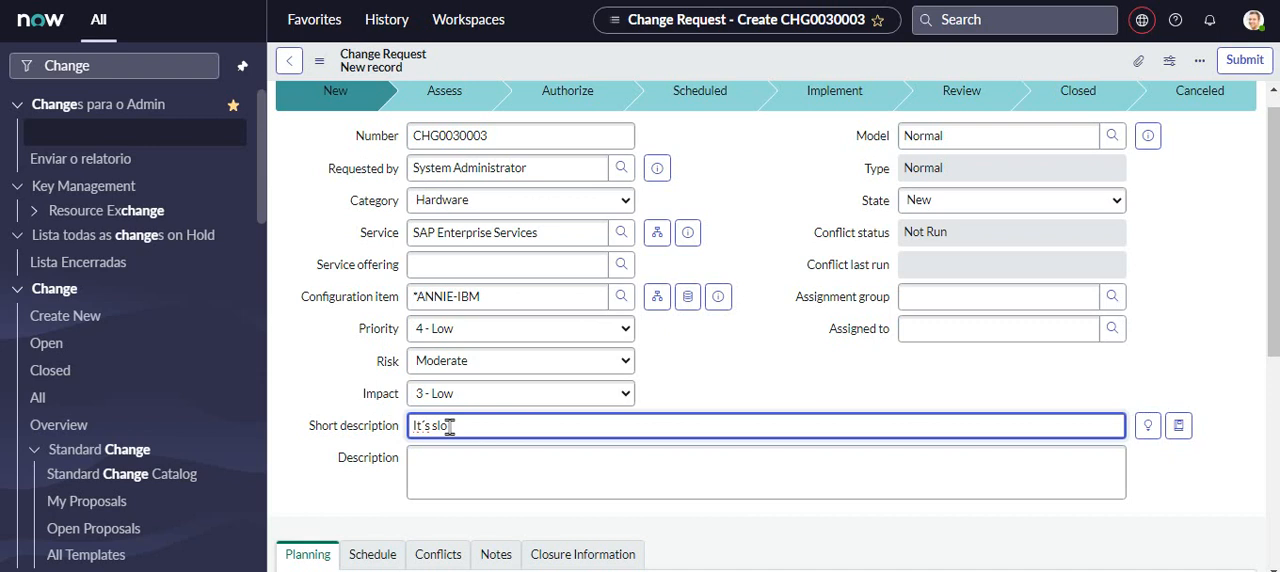
click(453, 463)
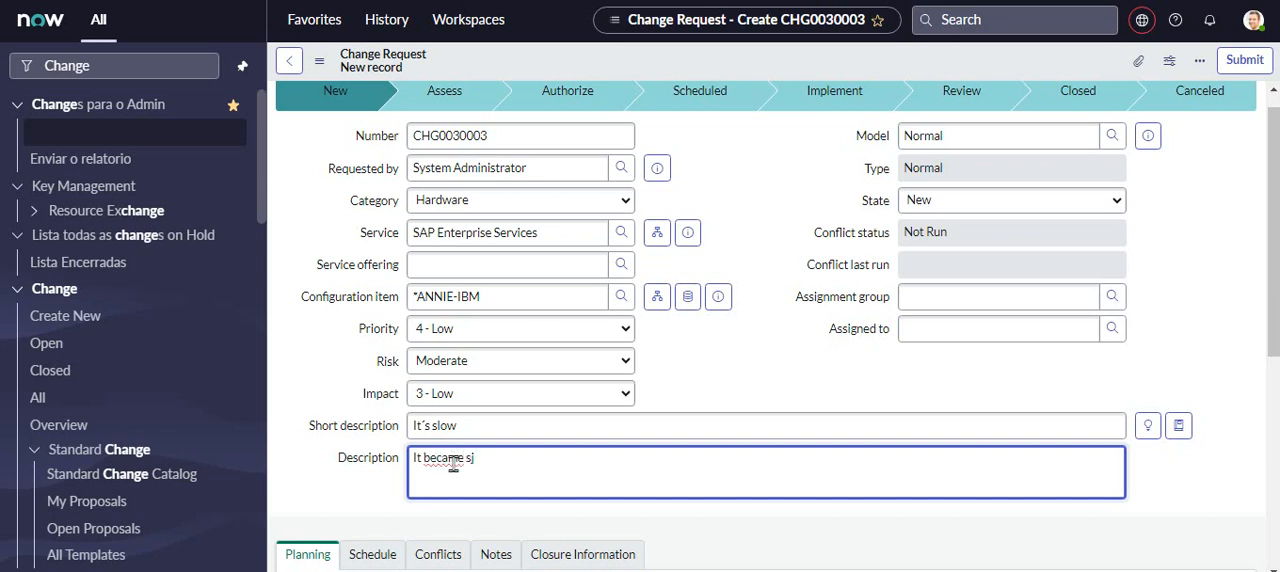
text(low in this mor)
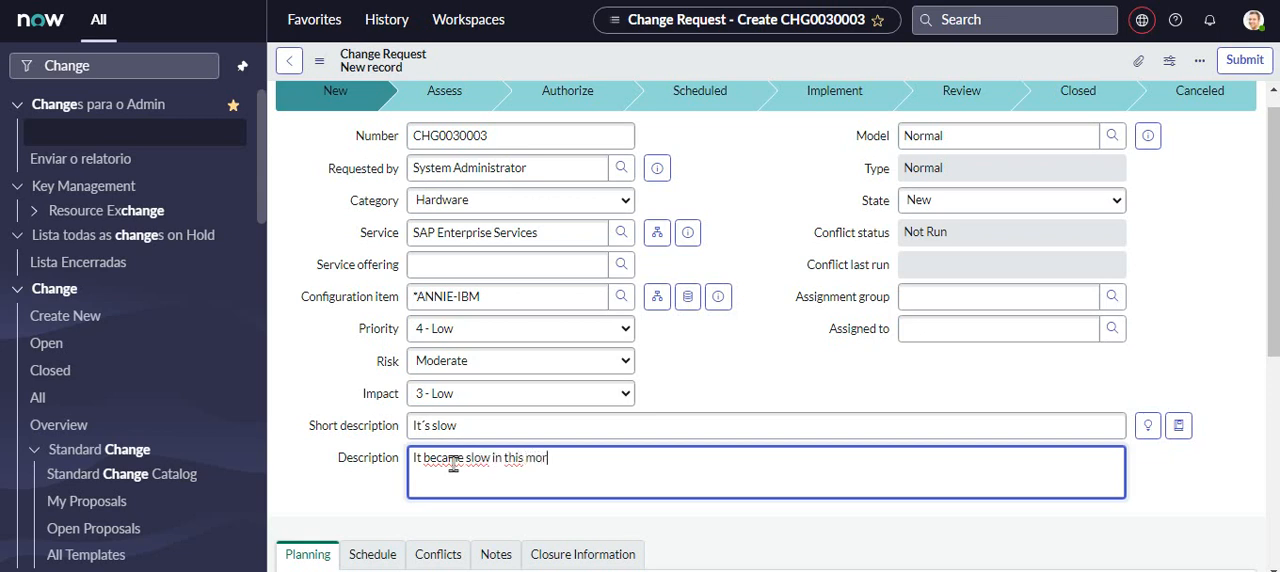
text(ning so far.)
click(772, 524)
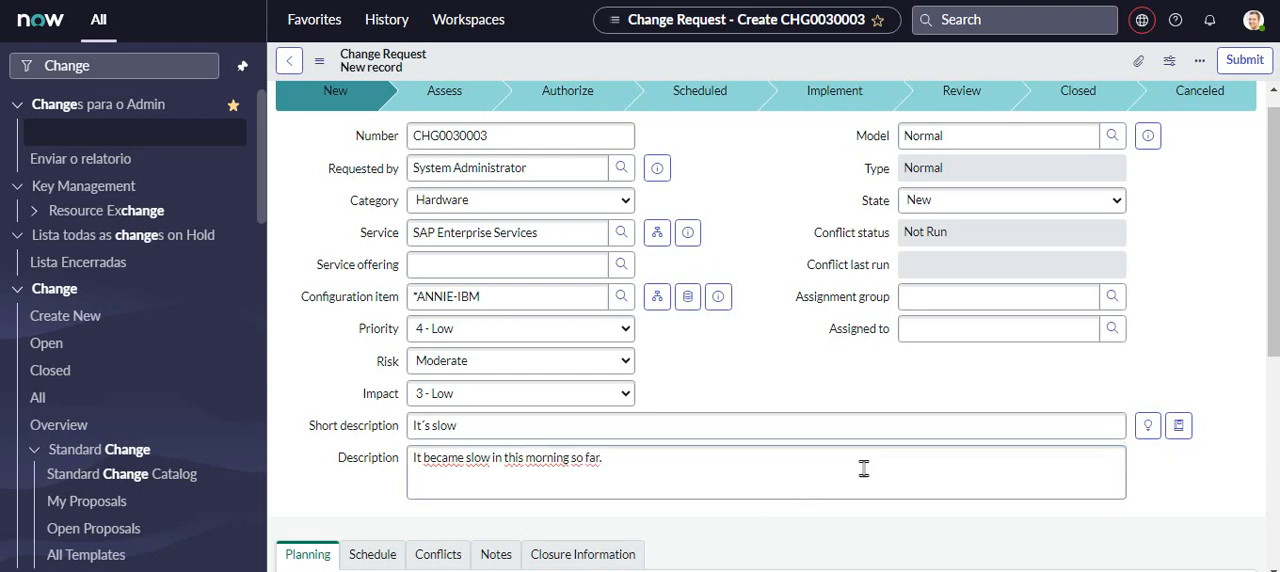
scroll(1272, 202, down, 1)
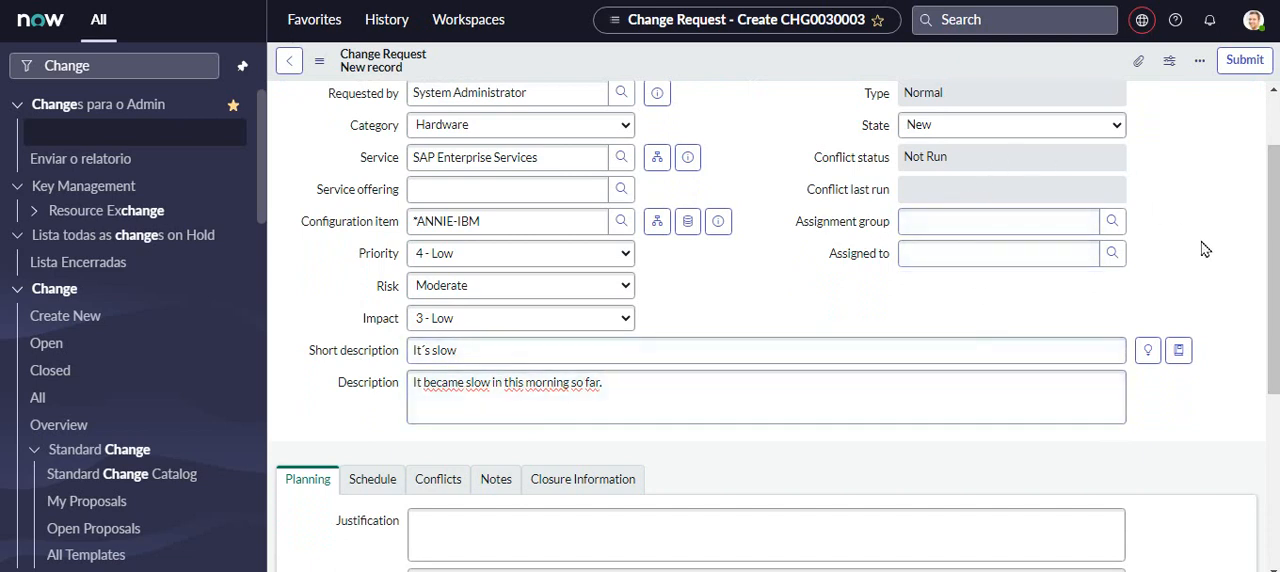
scroll(1274, 254, up, 1)
scroll(1052, 300, up, 1)
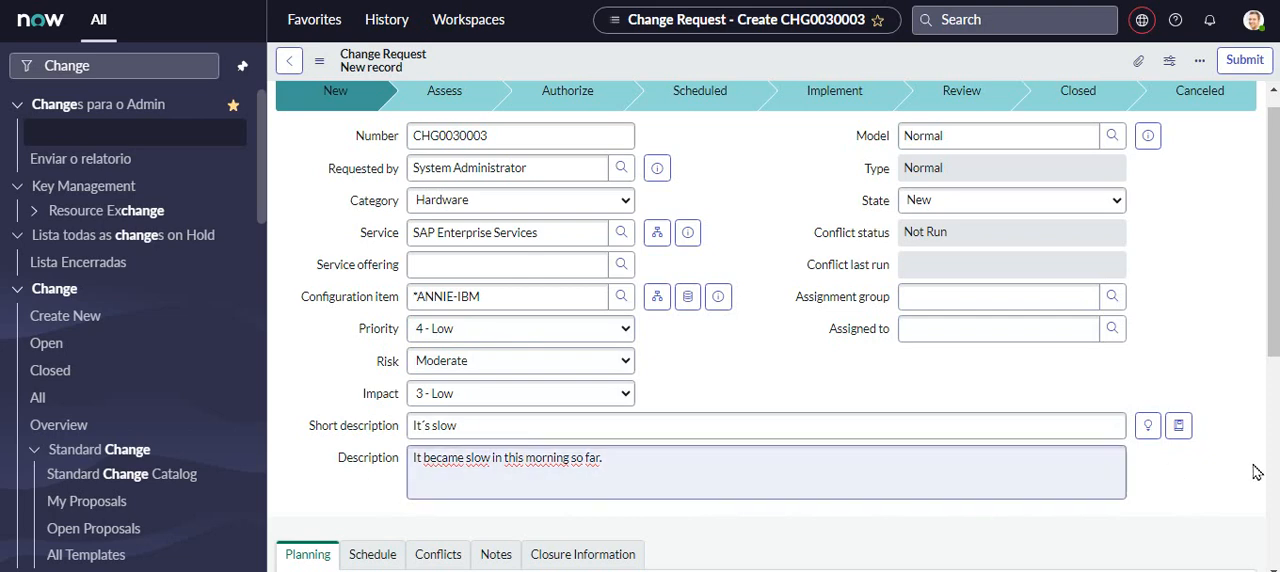
mouse_move(1273, 268)
mouse_down()
mouse_move(1274, 358)
mouse_move(1274, 257)
mouse_up()
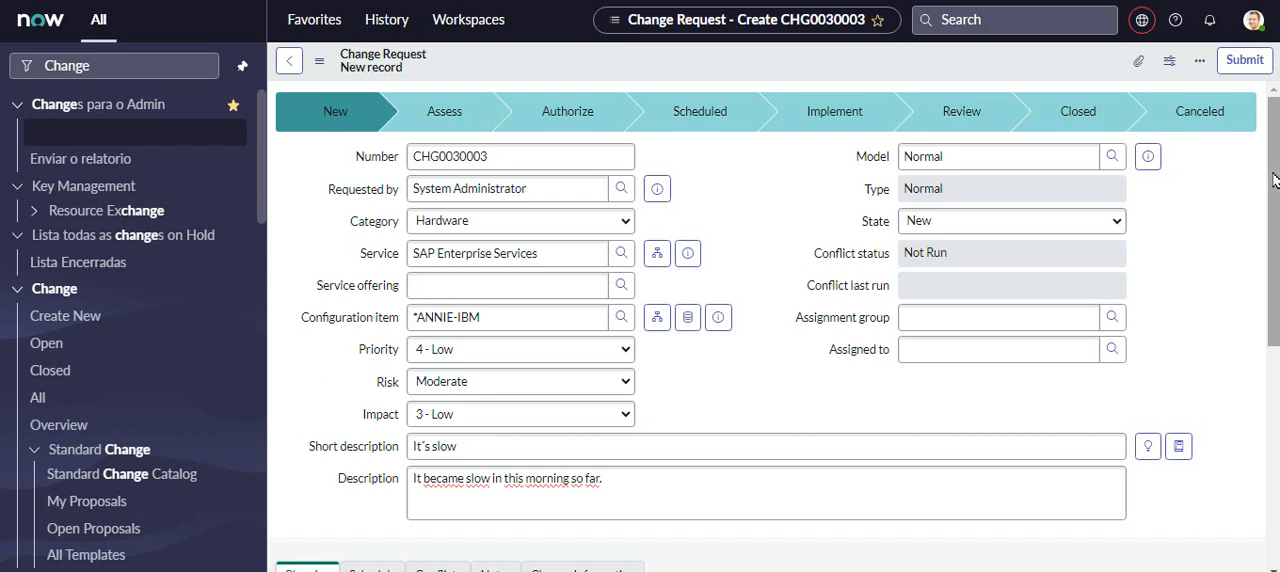
mouse_move(1275, 181)
mouse_down()
mouse_move(1276, 199)
mouse_move(1279, 163)
mouse_up()
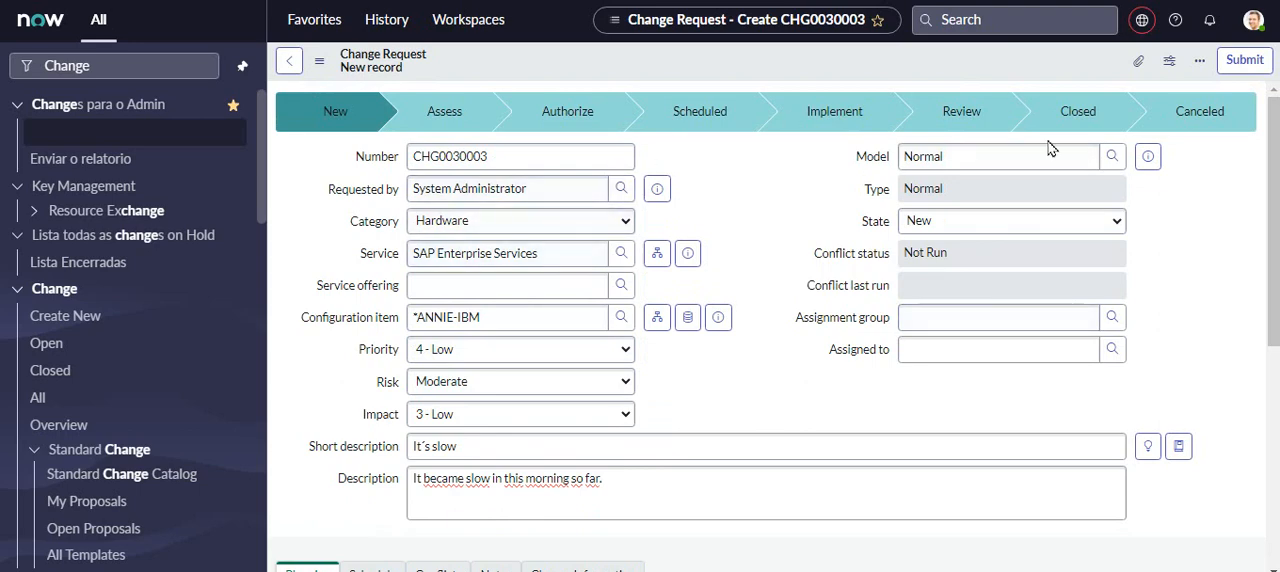
mouse_move(1274, 150)
mouse_down()
mouse_move(1274, 356)
mouse_move(1274, 147)
mouse_up()
- Browse the group hierarchy and set the change request's assignment group to Help Desk
click(1112, 317)
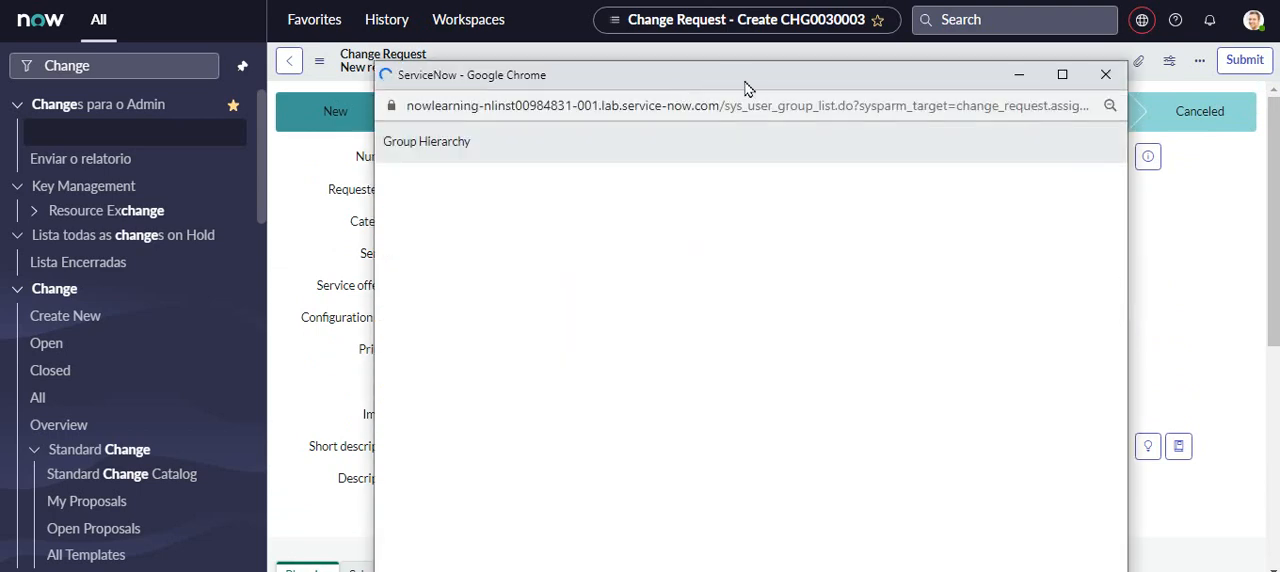
drag(752, 86, 543, 40)
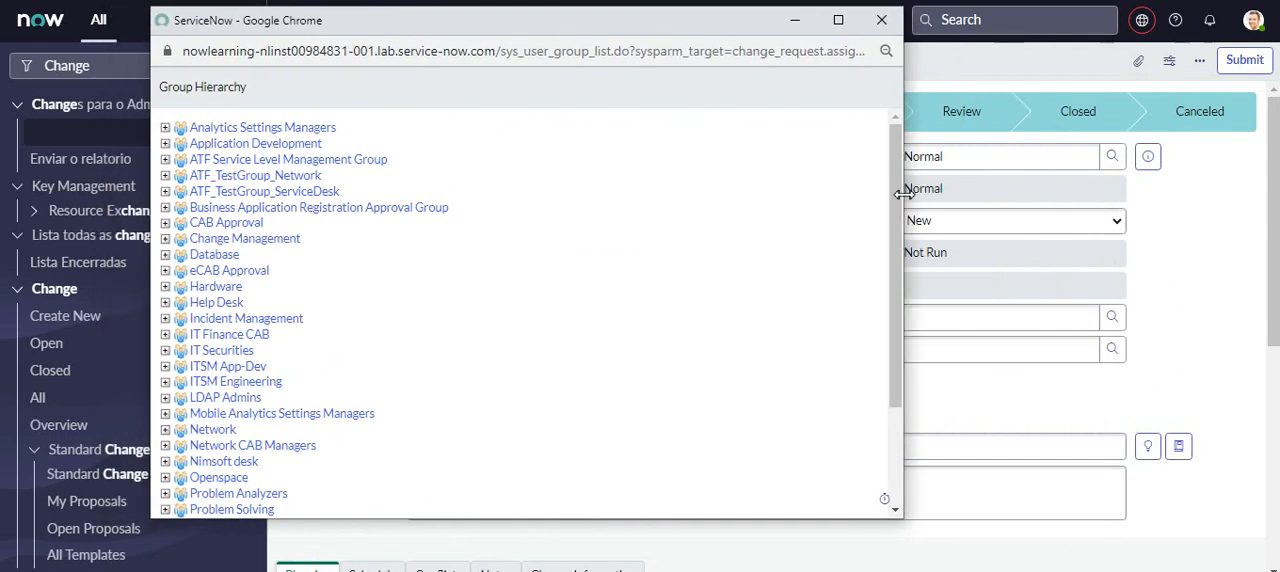
drag(903, 176, 898, 288)
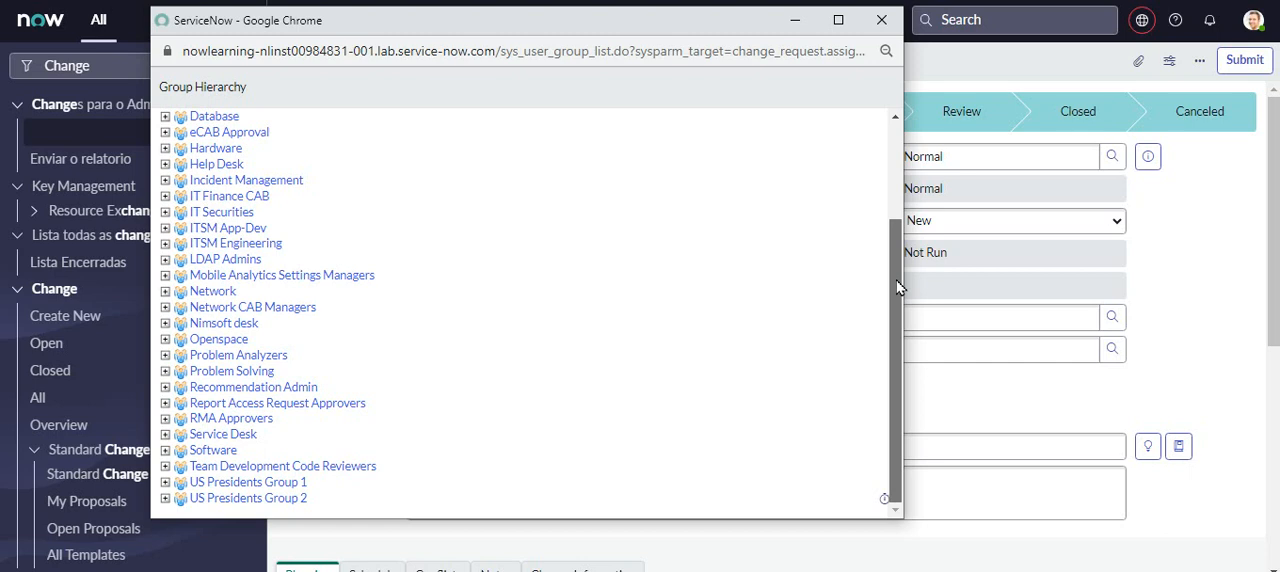
drag(898, 288, 877, 137)
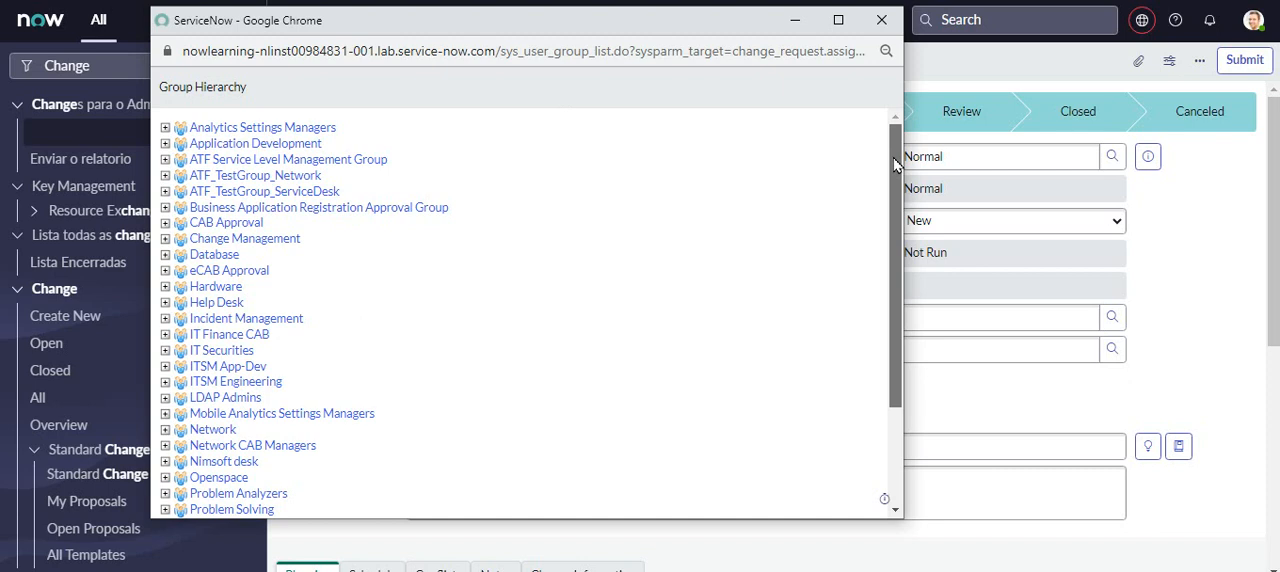
click(216, 303)
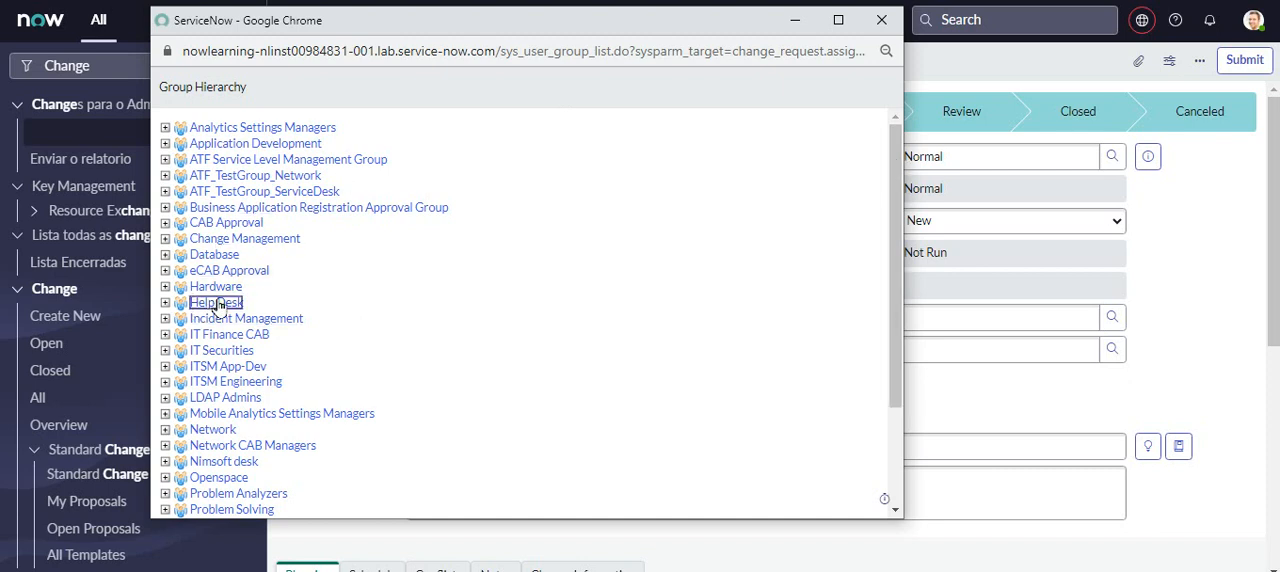
- Set the change request's assignment group to Hardware
click(1113, 318)
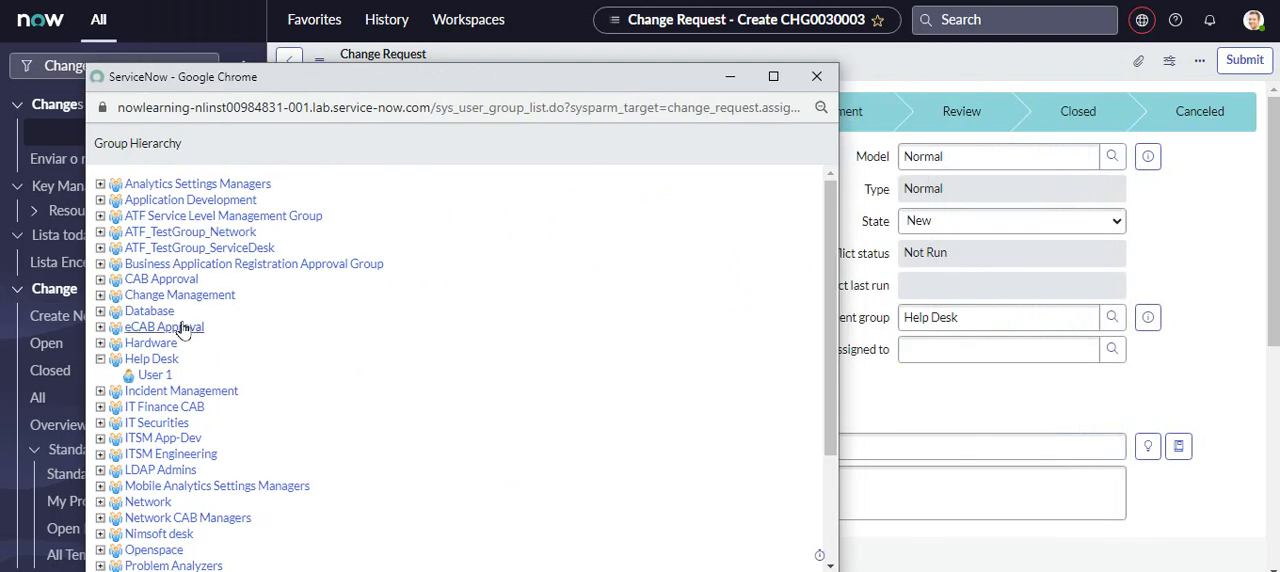
click(152, 345)
click(908, 348)
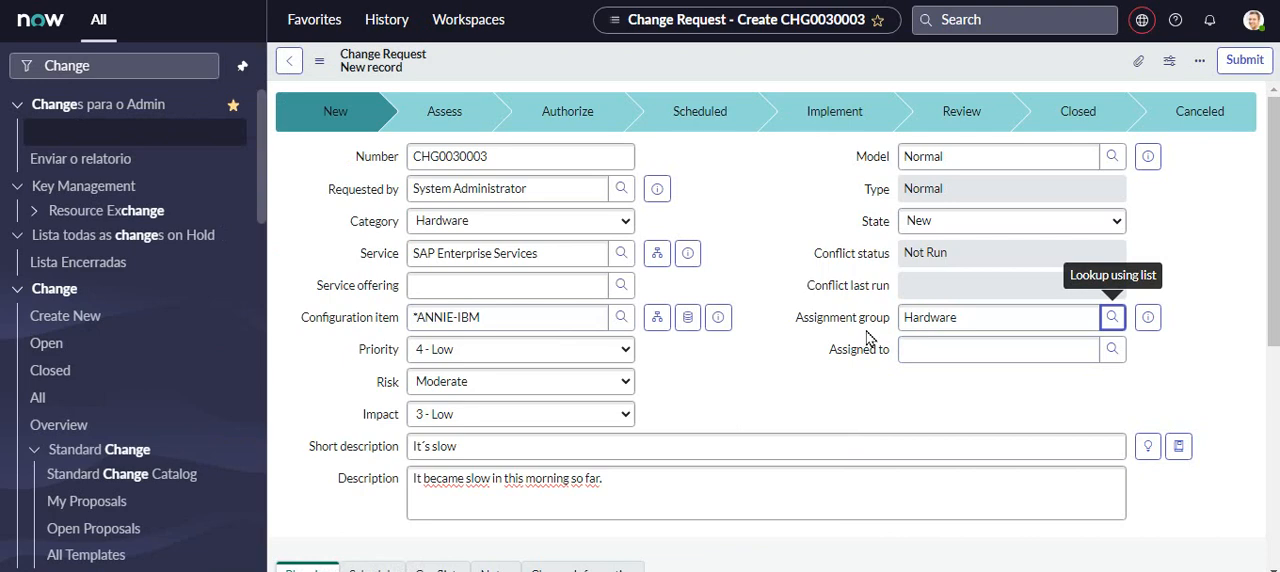
- Review the users available for assignment in the Hardware group and close the list without choosing one
click(1118, 358)
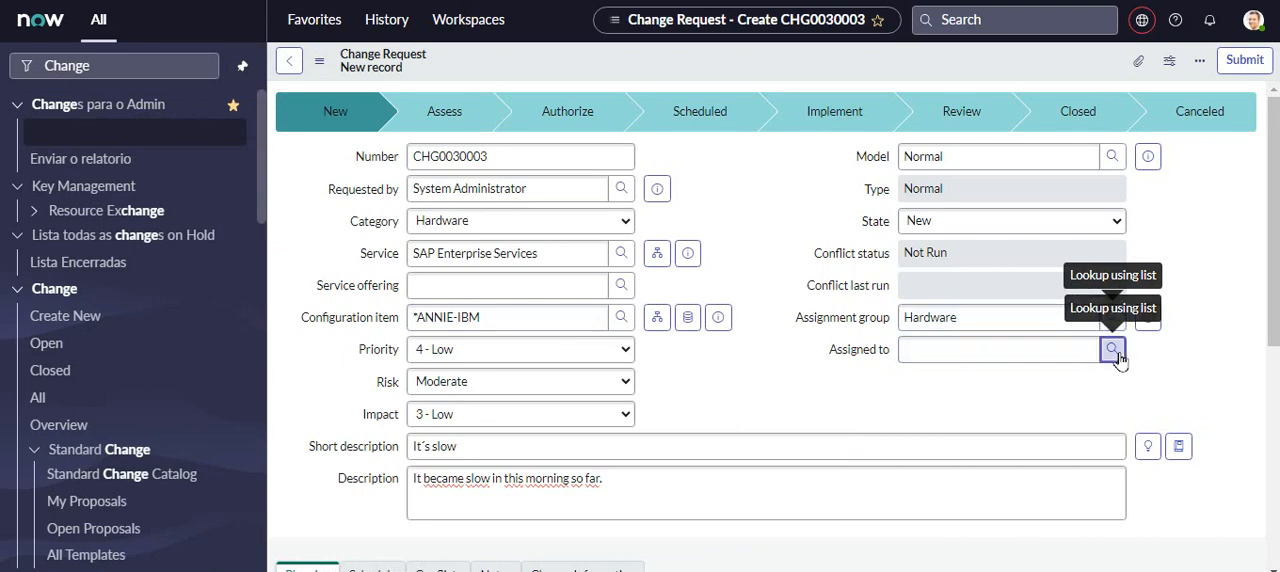
drag(630, 76, 367, 46)
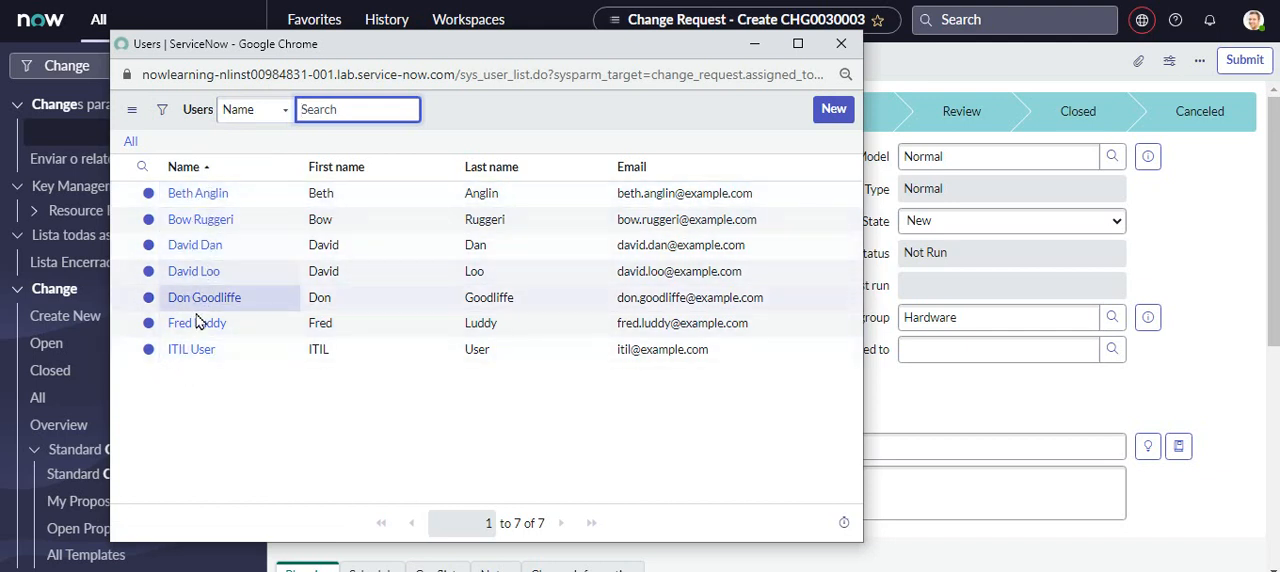
click(840, 47)
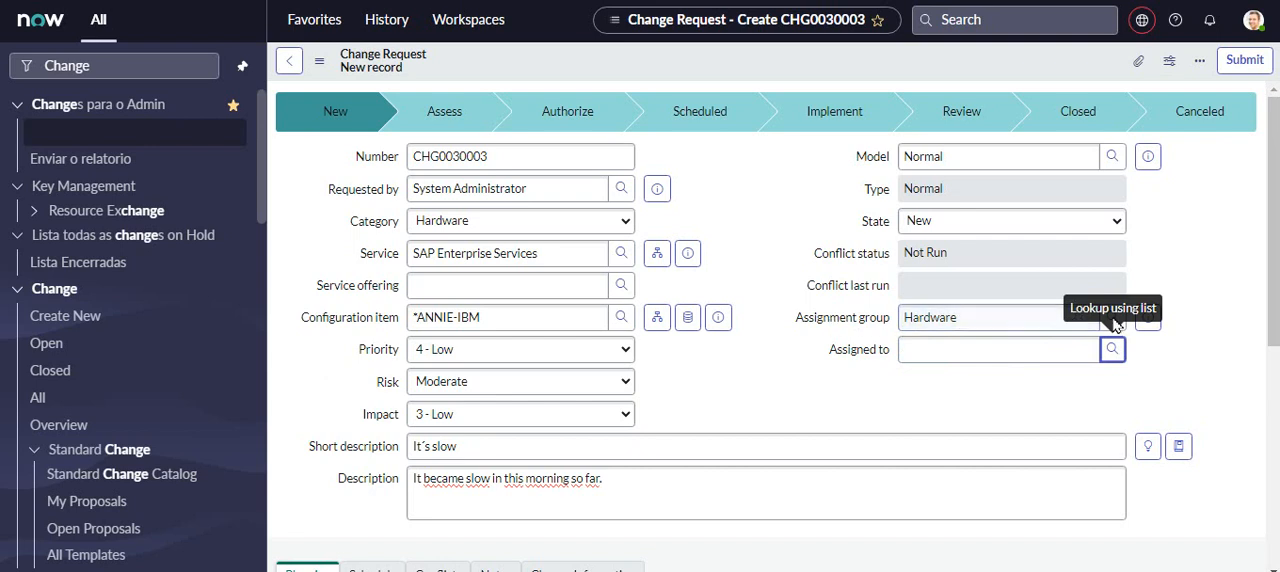
scroll(1075, 300, down, 5)
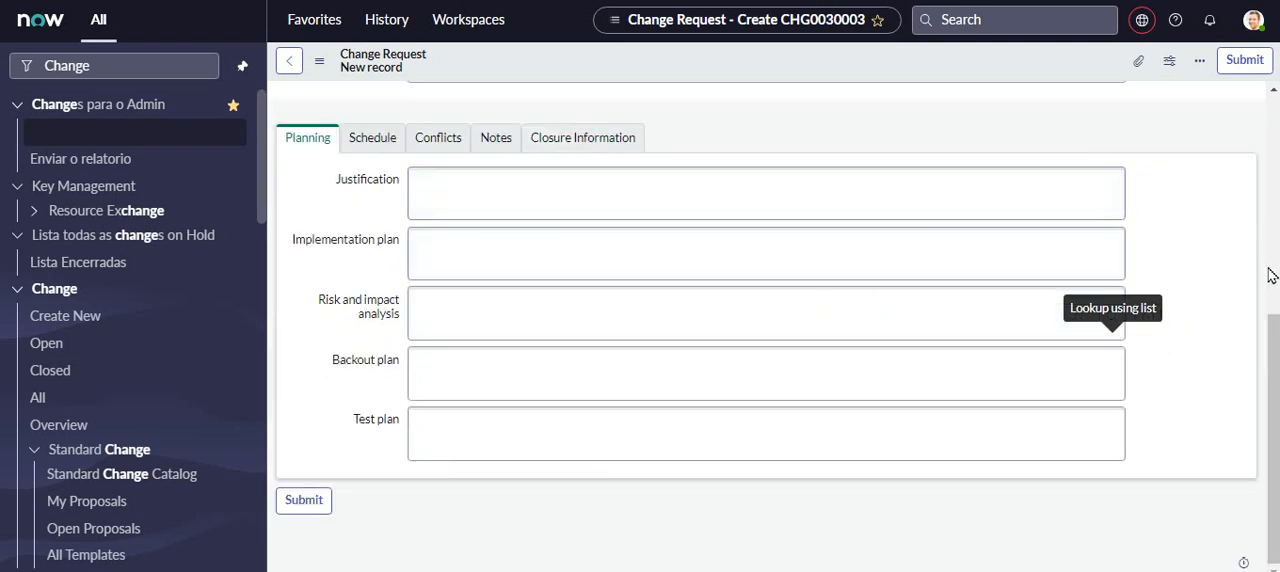
scroll(1272, 276, up, 5)
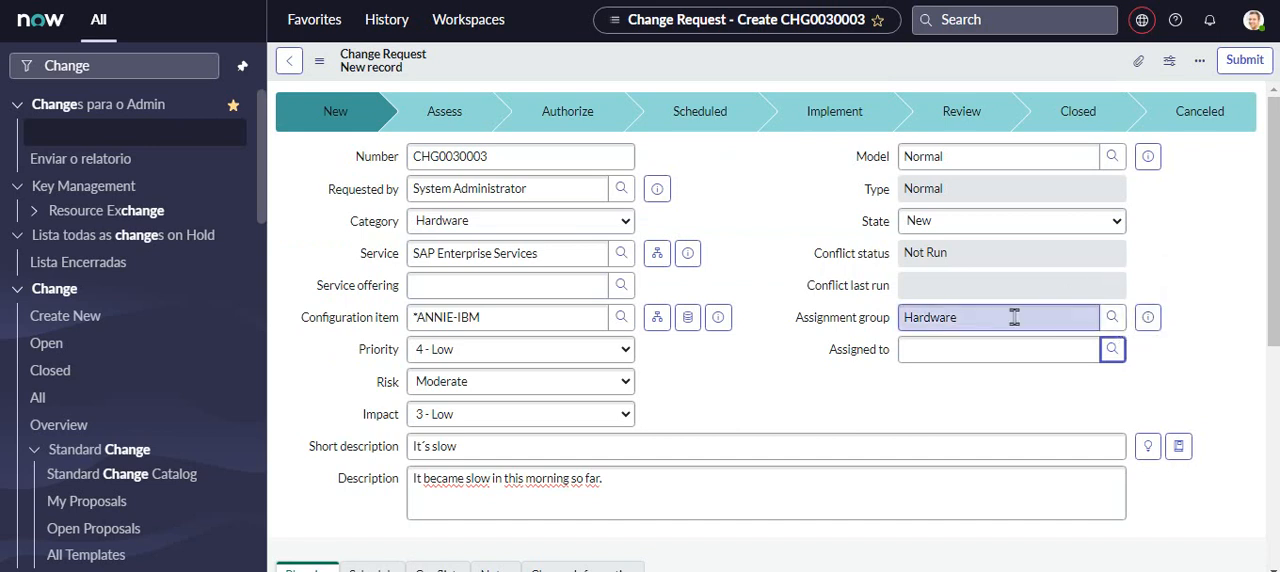
- Assign the change request to the first user listed for the Hardware group
click(1113, 349)
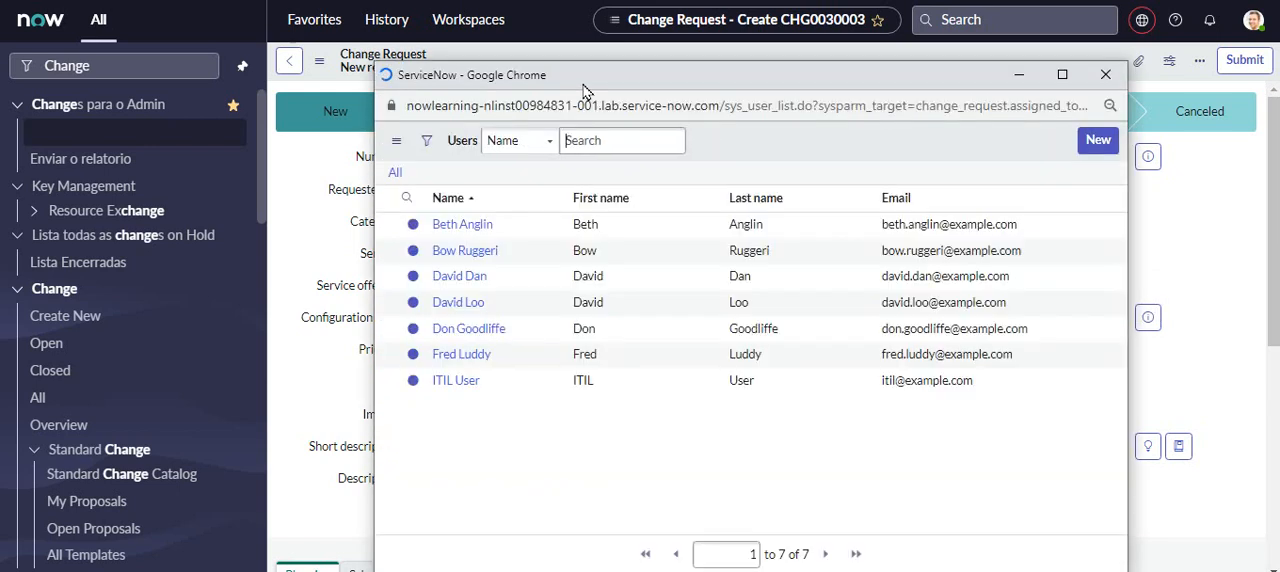
click(462, 224)
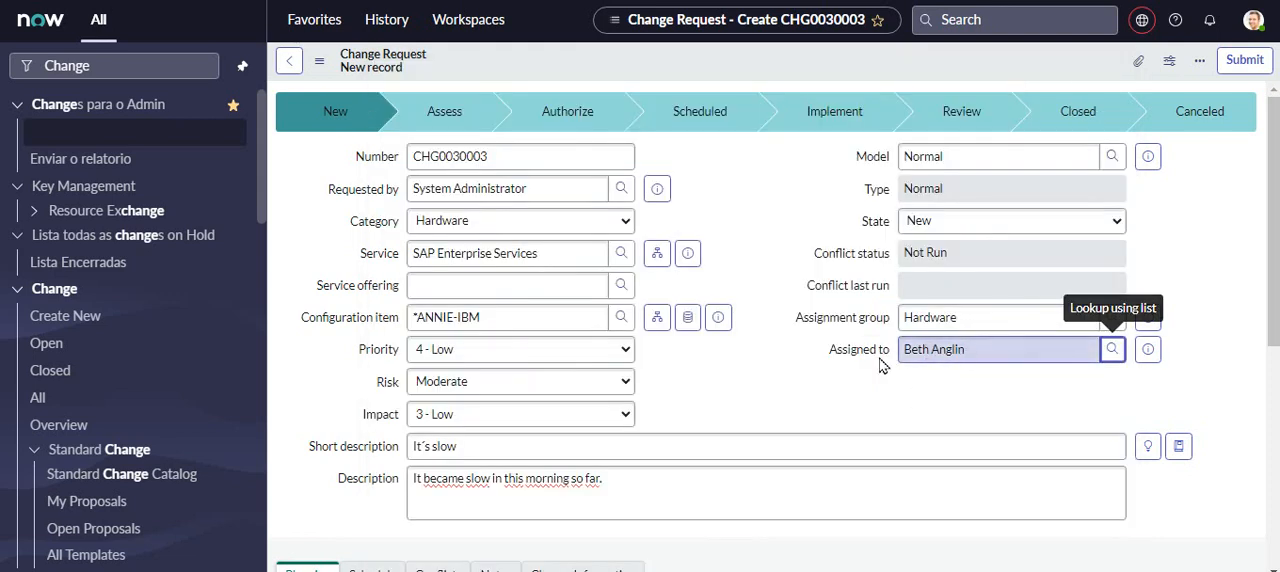
- Enter "This slowness is impacting the end users" as the justification in the change request's planning details
scroll(1006, 268, down, 1)
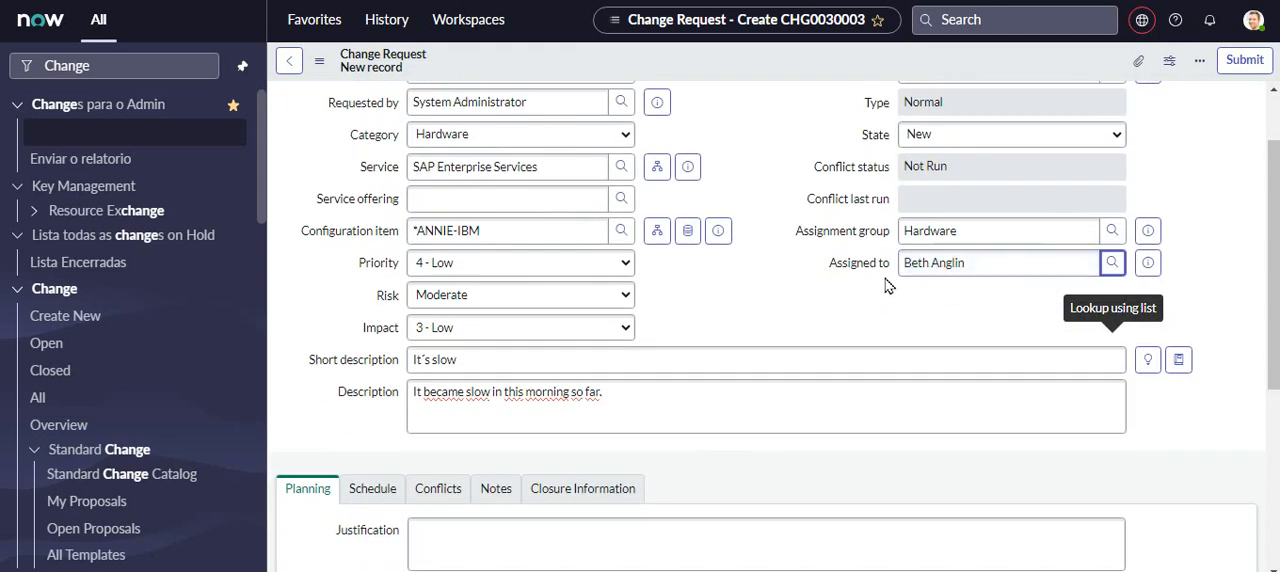
scroll(885, 285, down, 3)
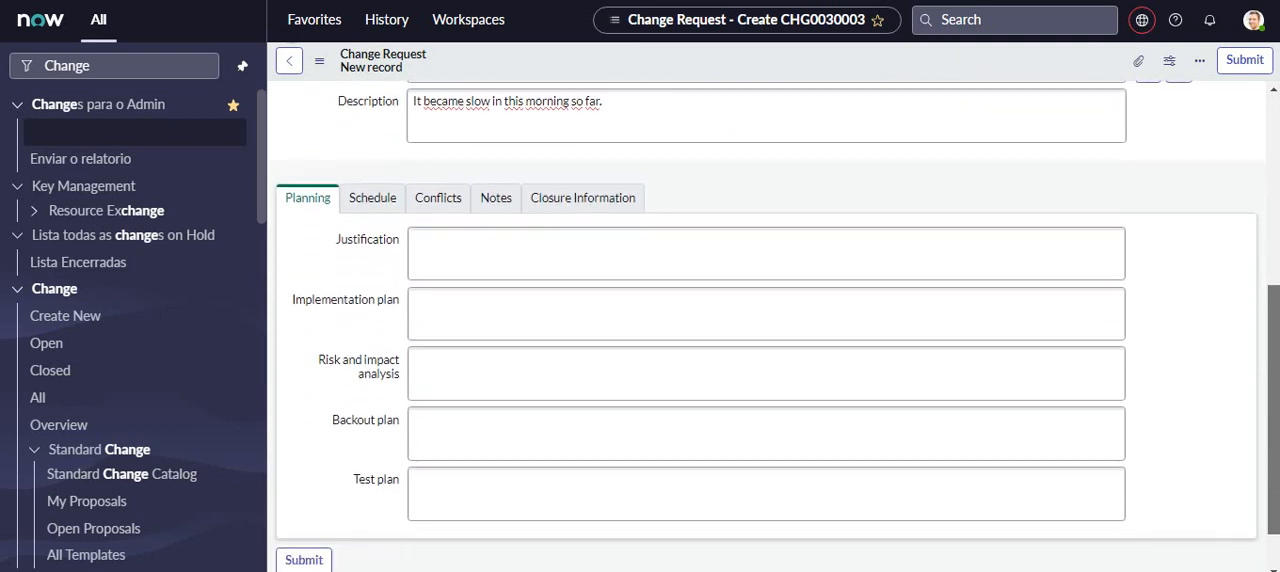
click(340, 222)
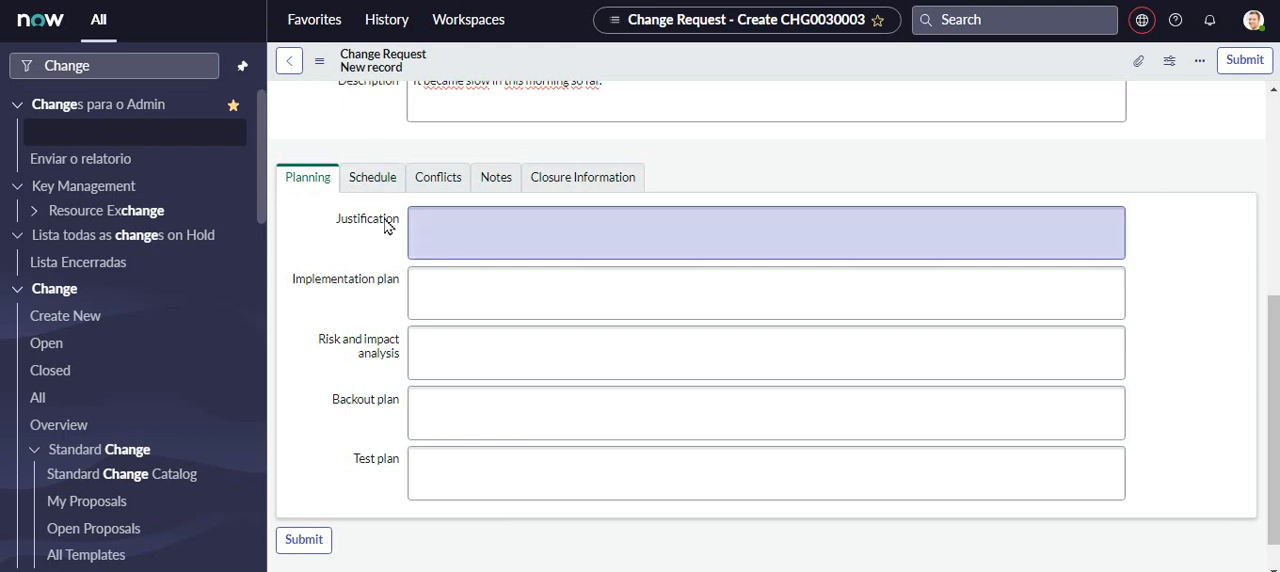
click(513, 226)
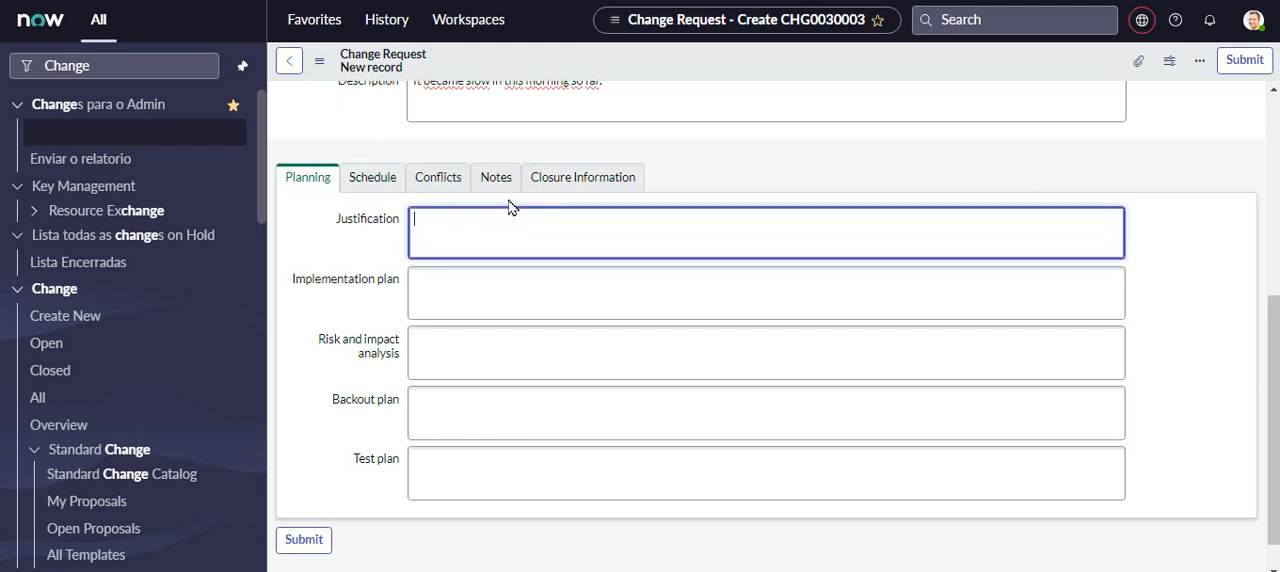
text(Ité)
key(BackSpace)
text('s)
key(BackSpace)
key(BackSpace)
key(BackSpace)
text(Slown)
text(e)
text(ss is impactin)
text(g the u)
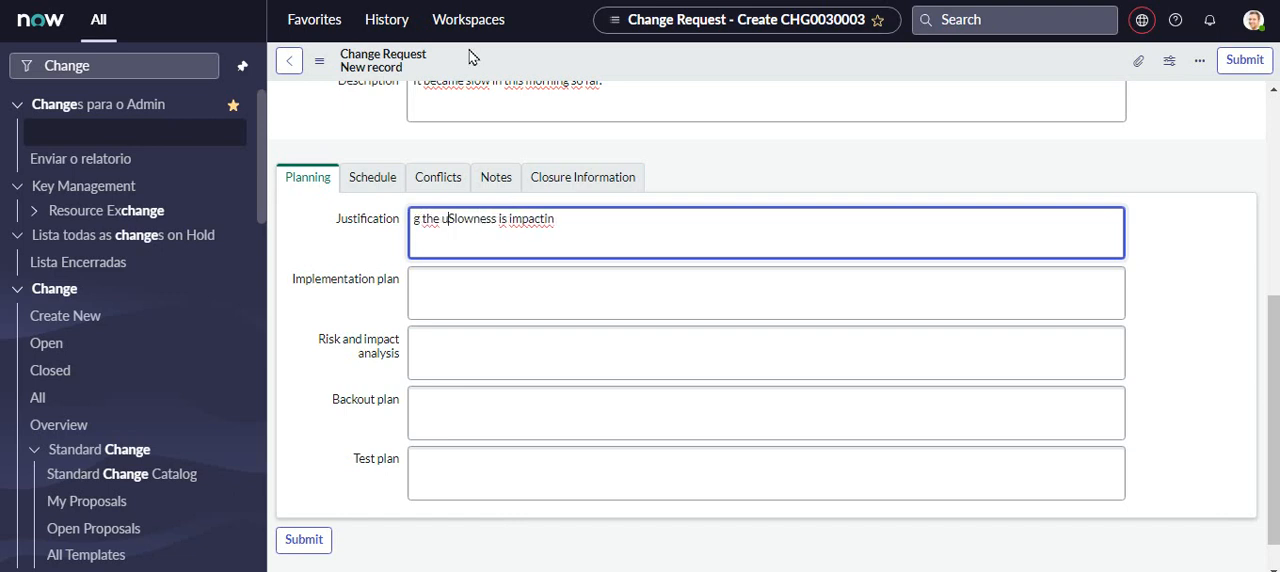
key(BackSpace)
key(BackSpace)
key(BackSpace)
key(BackSpace)
key(BackSpace)
key(BackSpace)
key(BackSpace)
text(Th)
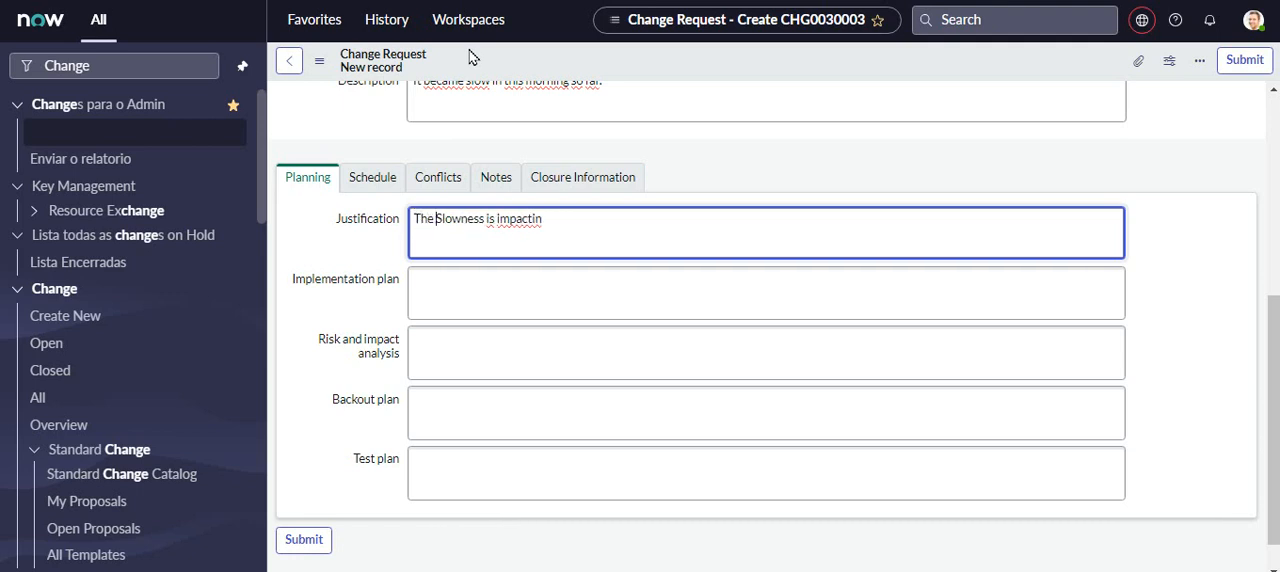
text(is)
key(Delete)
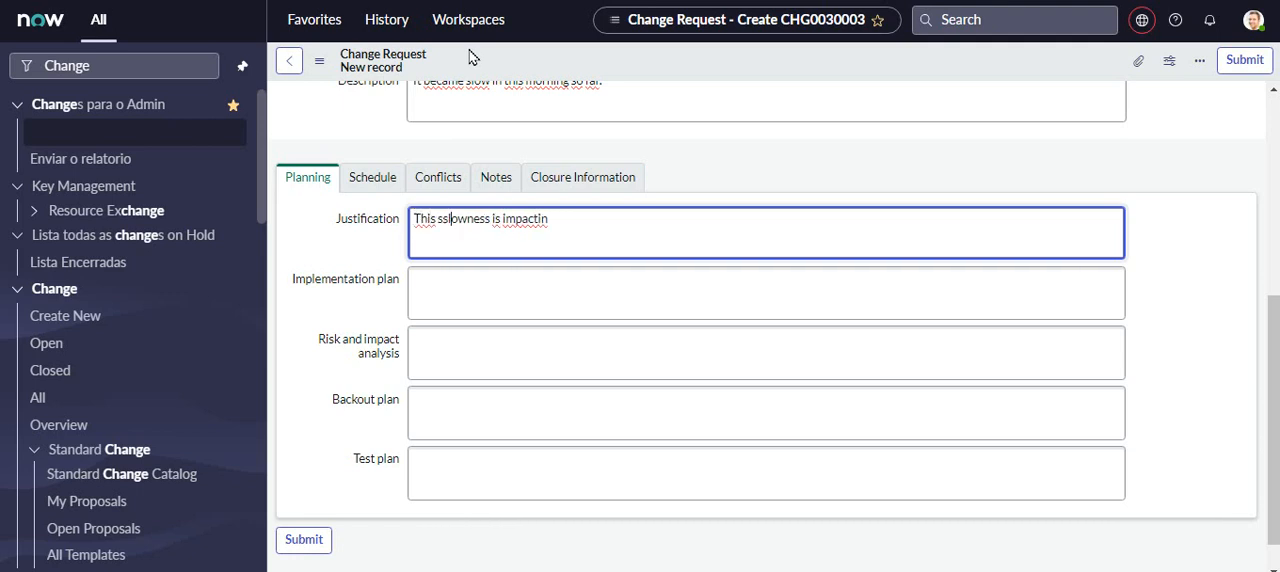
text(s)
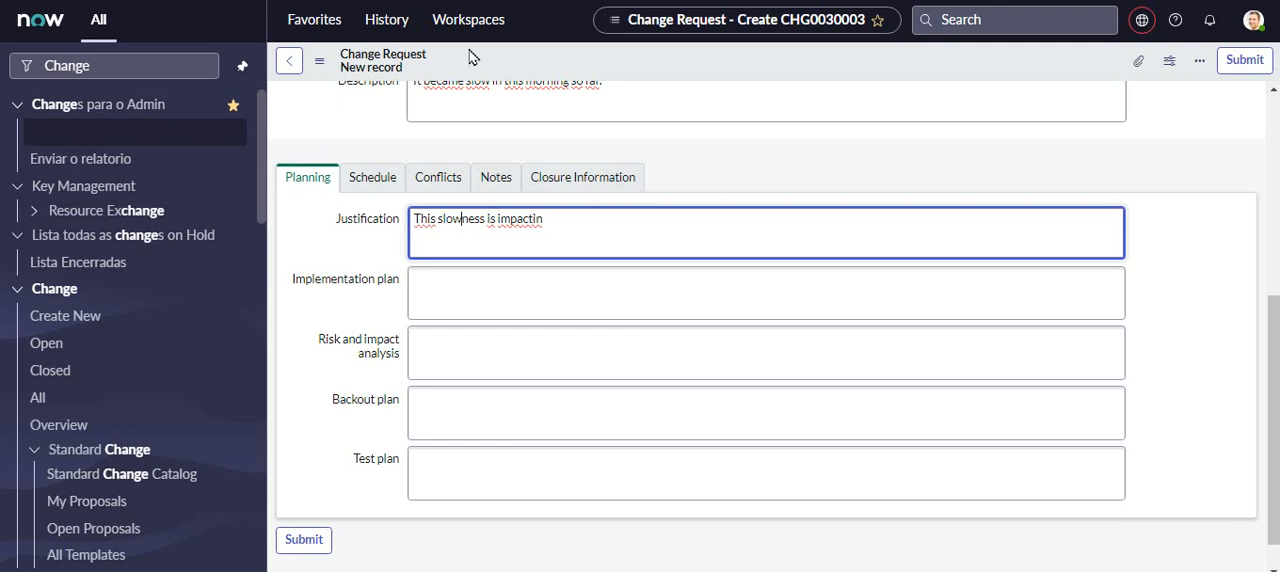
key(End)
text(g tje e)
key(Right)
key(Right)
key(Right)
key(Right)
key(Right)
key(Right)
key(Right)
key(Right)
key(Right)
key(Right)
key(Right)
key(BackSpace)
key(BackSpace)
key(BackSpace)
key(BackSpace)
text(he end users)
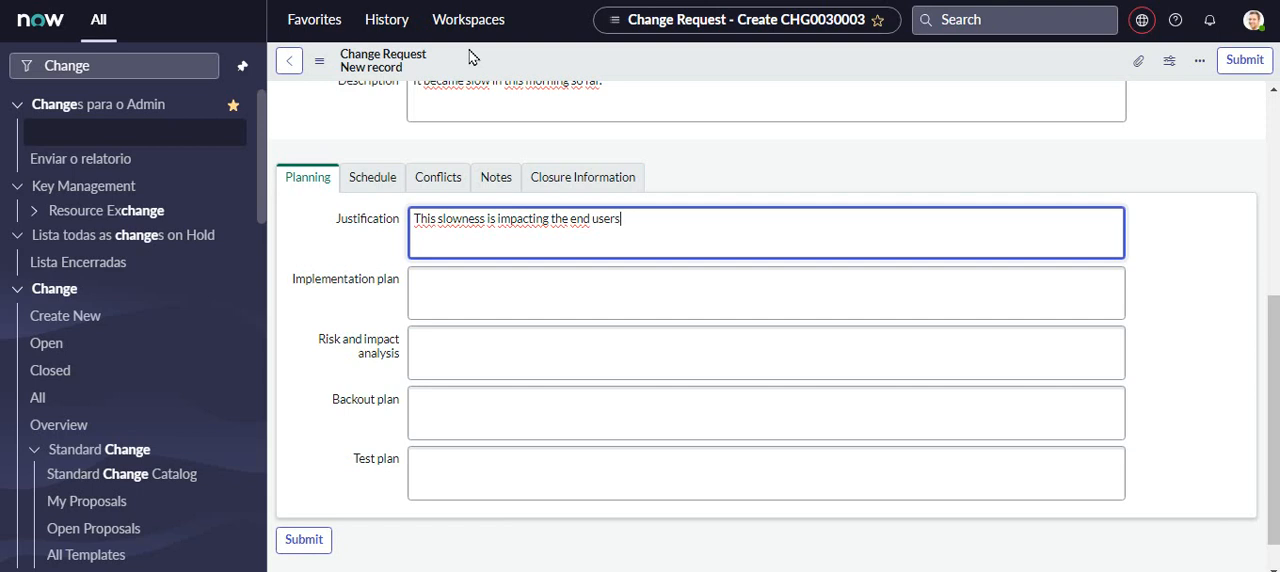
- Reword the end of the justification so that it reads "the end customers."
key(BackSpace)
key(BackSpace)
key(BackSpace)
key(BackSpace)
key(BackSpace)
text(cur)
key(BackSpace)
text(st)
text(or)
text(mers.)
- Enter "Add more memory 4G" as the change request's implementation plan
click(462, 296)
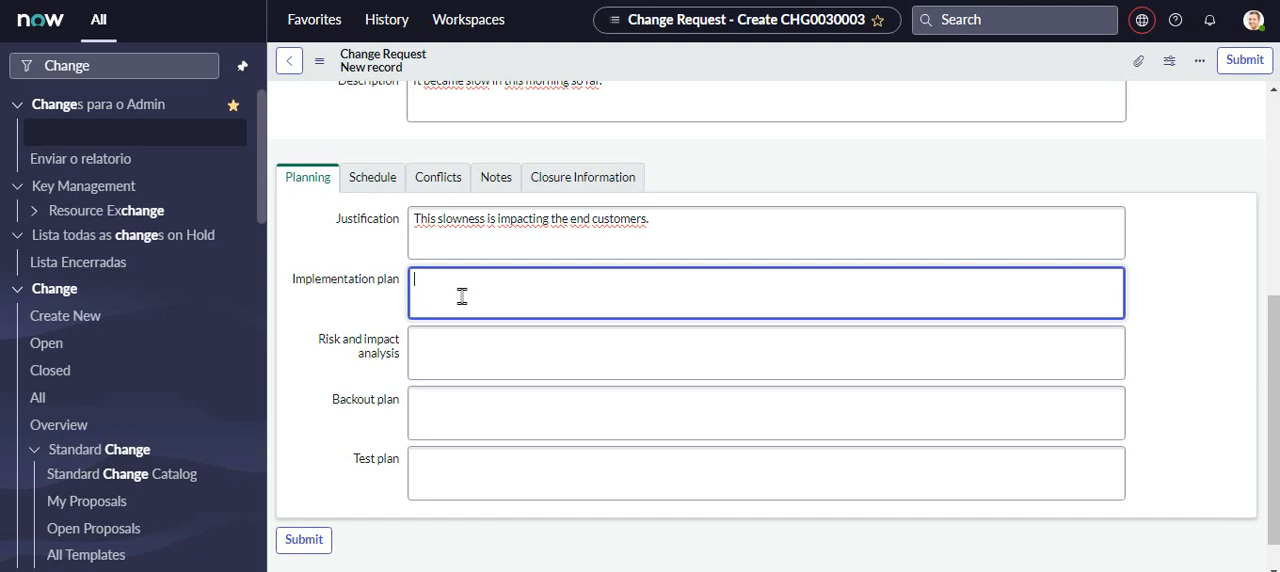
text(Add more )
text(memory)
text( 5)
text(G)
key(Left)
key(Left)
key(Delete)
text(4)
- Enter "There is no risk for the brand, the customer nor any system." in the change request's risk and impact analysis
click(483, 349)
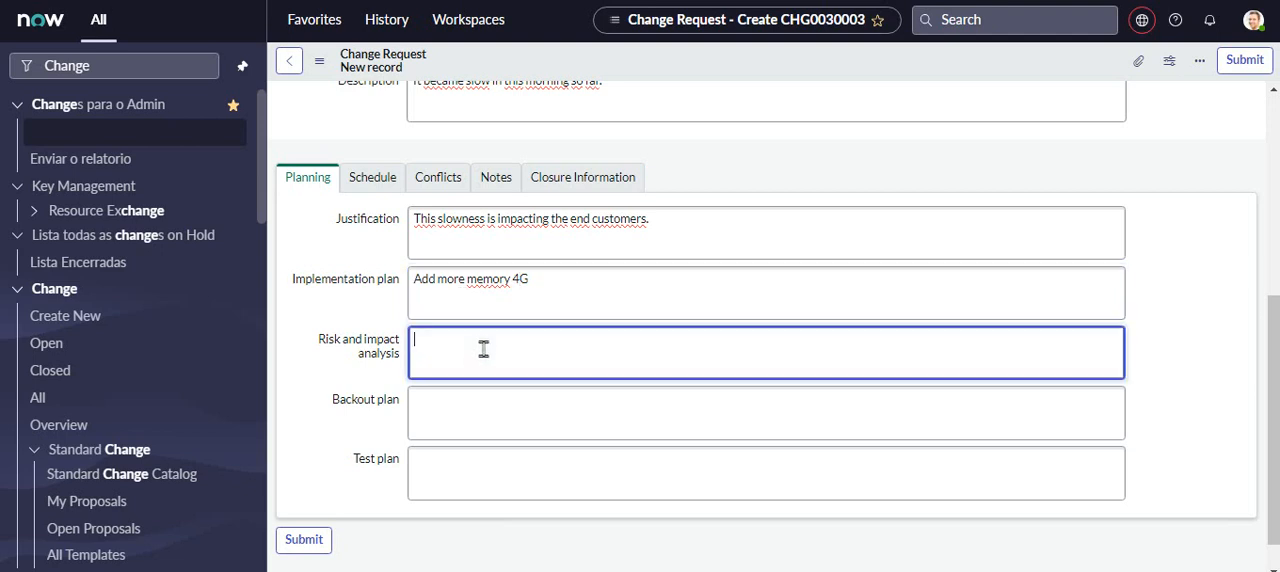
text(There is no risk for the b)
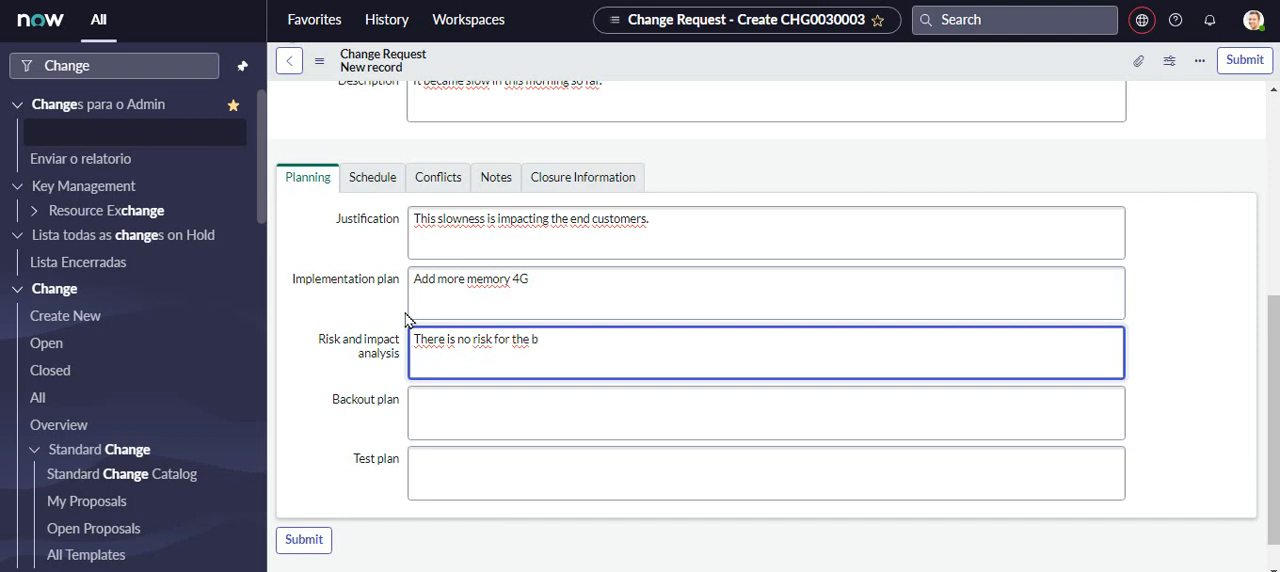
text(rand. )
text(the custiomer nor )
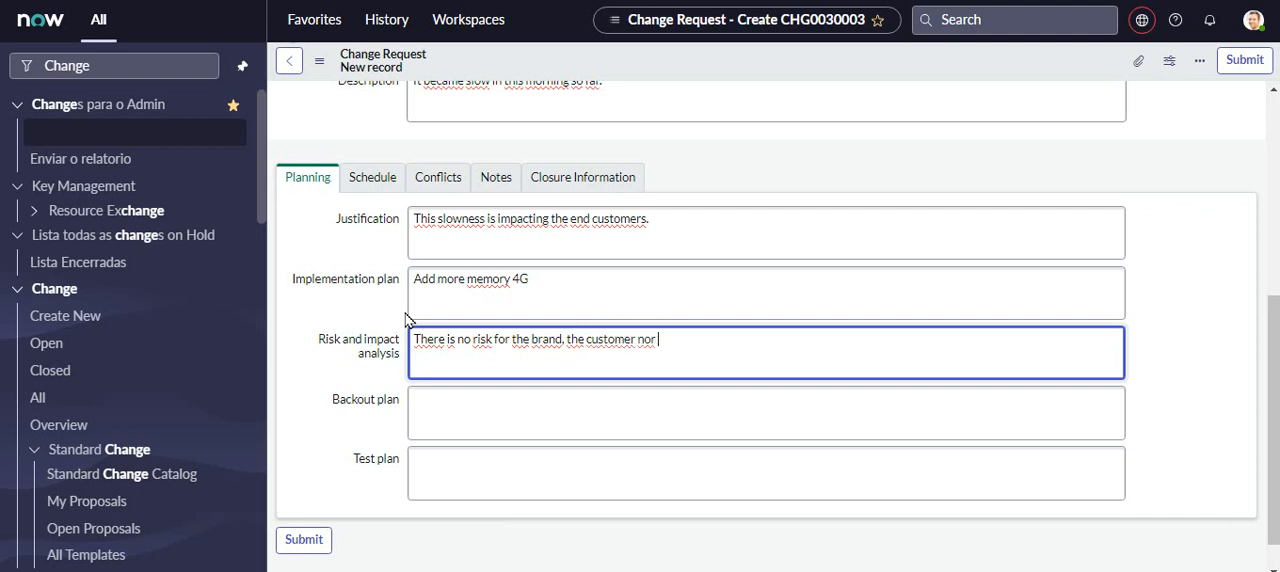
text(other)
key(BackSpace)
key(BackSpace)
key(BackSpace)
key(BackSpace)
key(BackSpace)
key(BackSpace)
text(any system. It a)
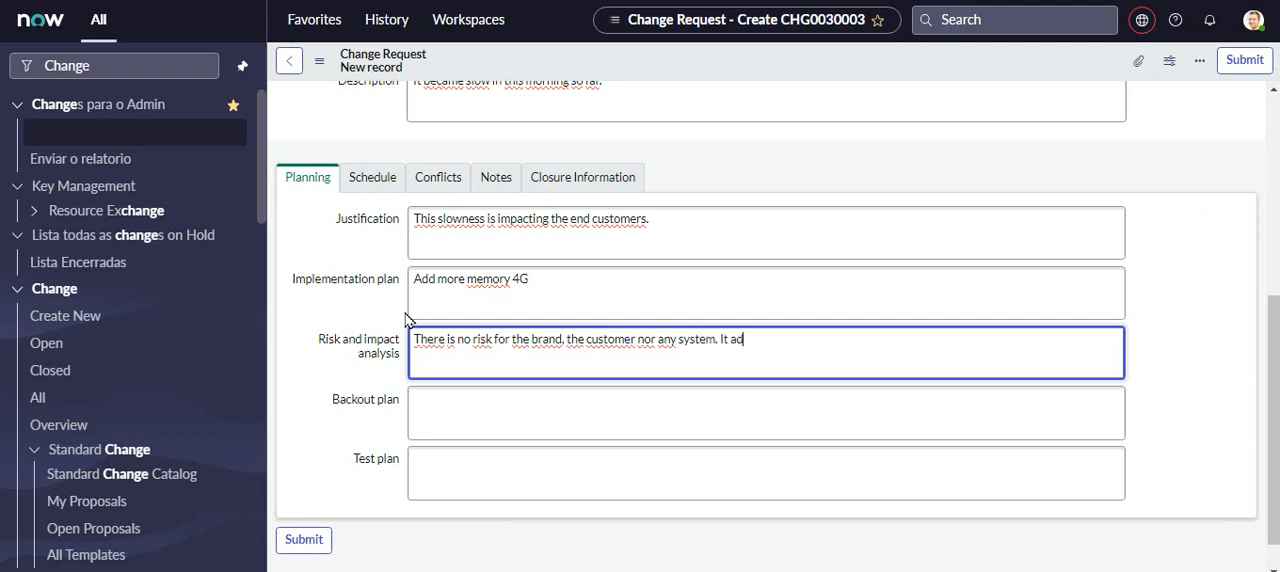
text(ffects onl)
text(y 1 )
text(a )
text(si)
- Complete the risk and impact analysis with the closing sentence "It affects only a single PC"
key(BackSpace)
key(BackSpace)
key(BackSpace)
key(BackSpace)
key(BackSpace)
key(BackSpace)
text(a s)
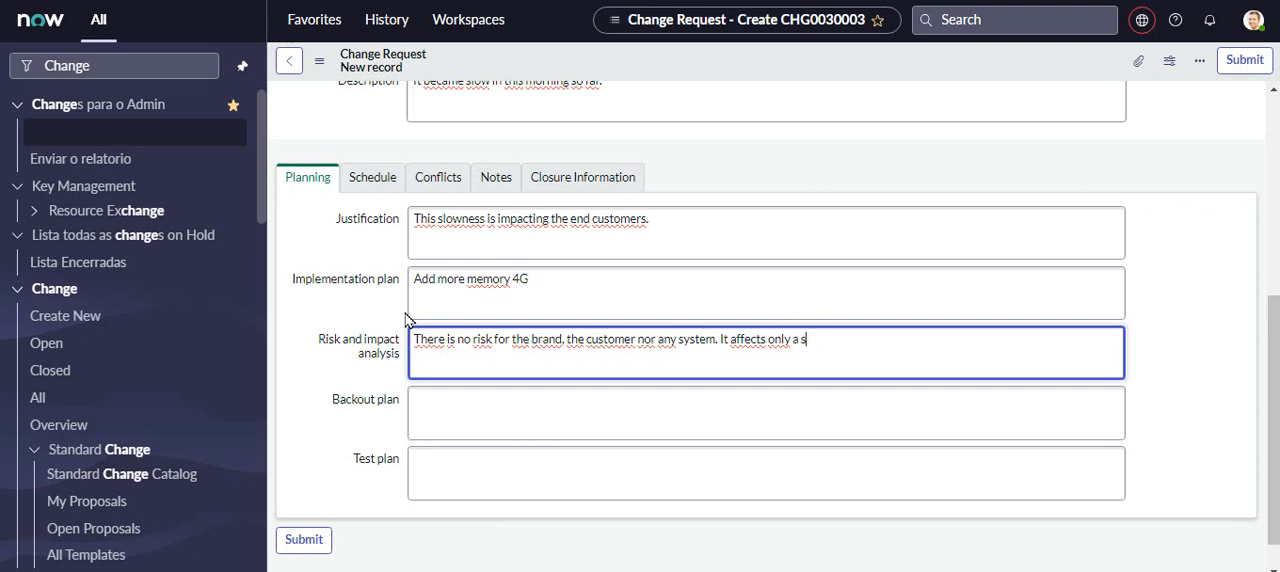
text(ingle PC)
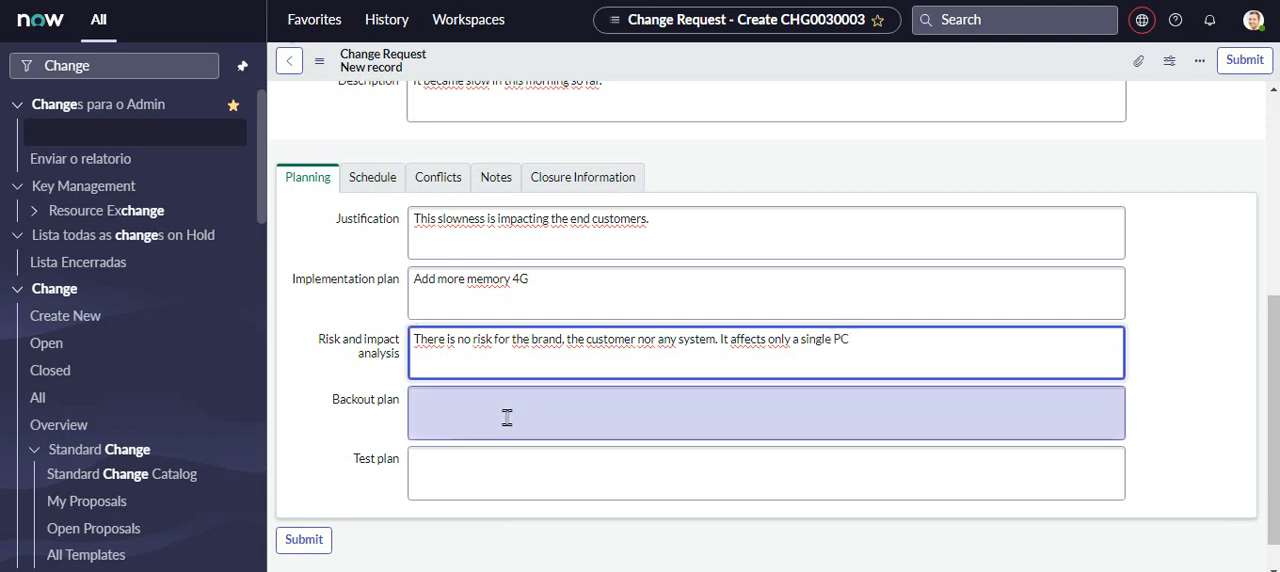
- Enter "Remove 4G back" as the change request's backout plan
click(507, 414)
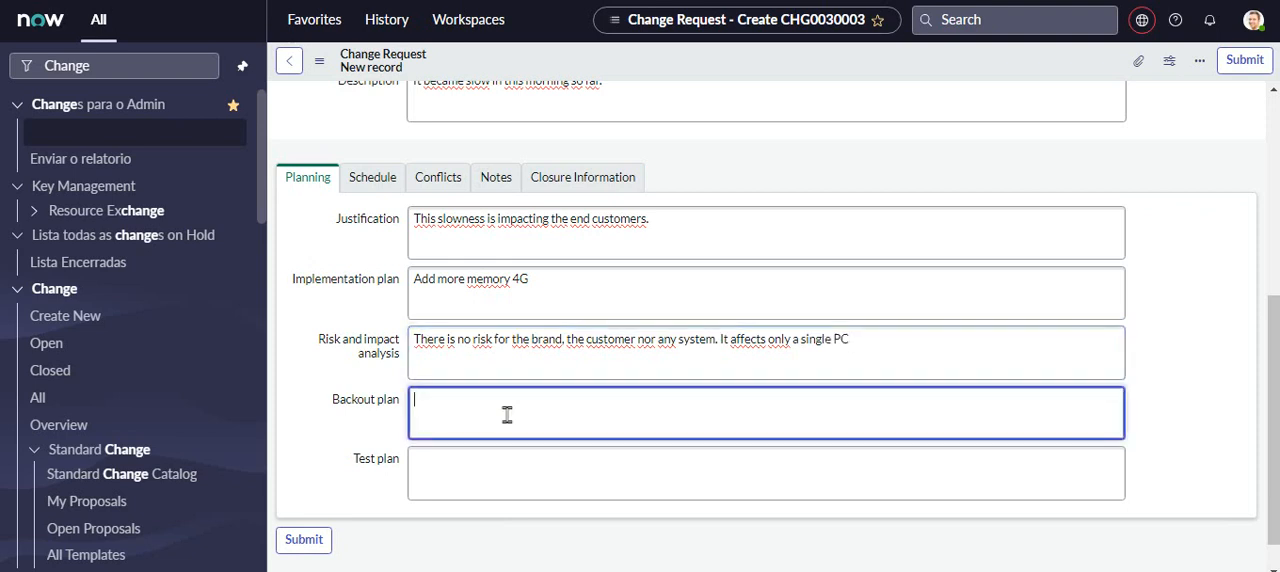
text(Remove 4G back)
- Enter "Load the local programs to validate the new performance" as the change request's test plan
click(494, 477)
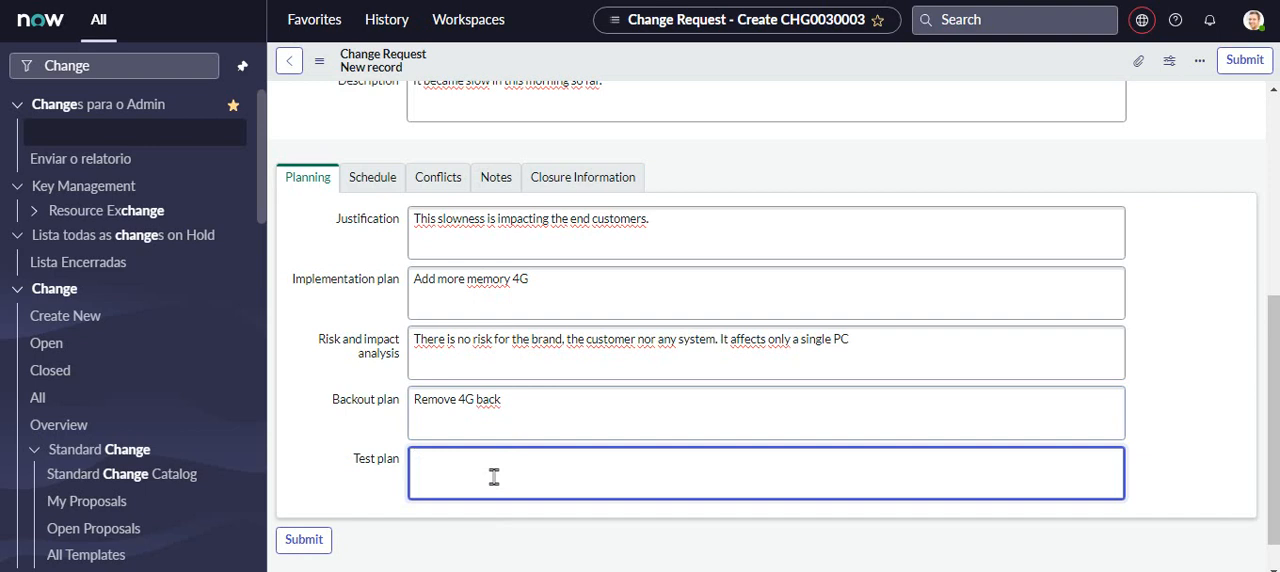
text(Assure)
key(BackSpace)
key(BackSpace)
key(BackSpace)
key(BackSpace)
key(BackSpace)
key(BackSpace)
key(BackSpace)
text(Load the pr)
text(oject)
key(BackSpace)
key(BackSpace)
key(BackSpace)
key(BackSpace)
key(BackSpace)
key(BackSpace)
key(BackSpace)
text(local)
text( sys)
key(BackSpace)
key(BackSpace)
key(BackSpace)
text(progranms to )
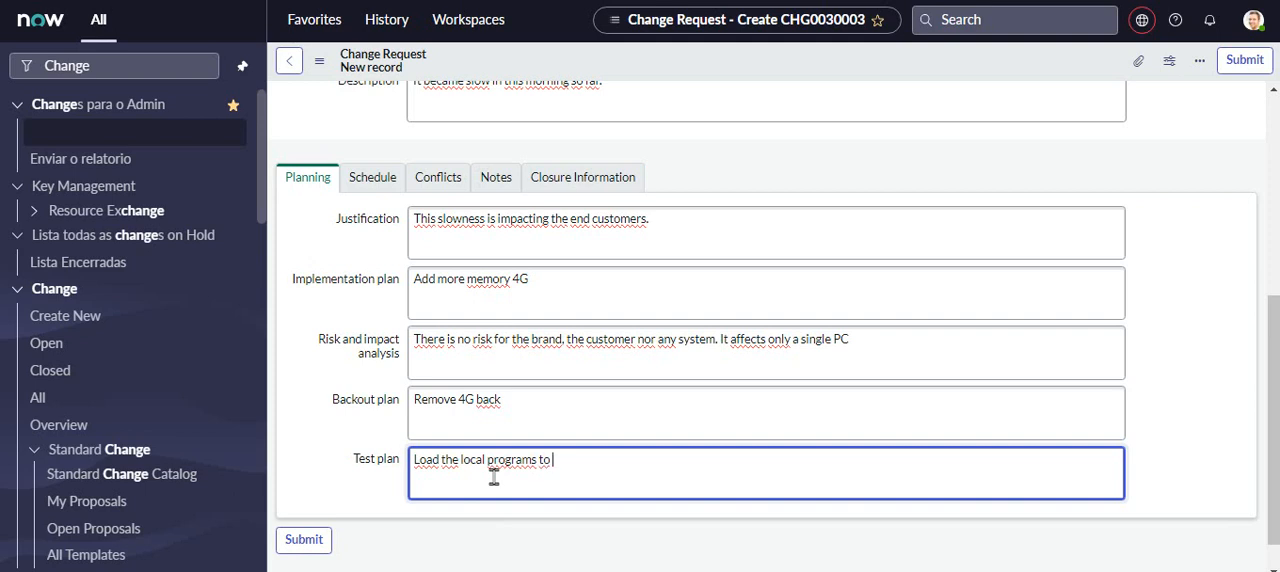
text(validate the performance)
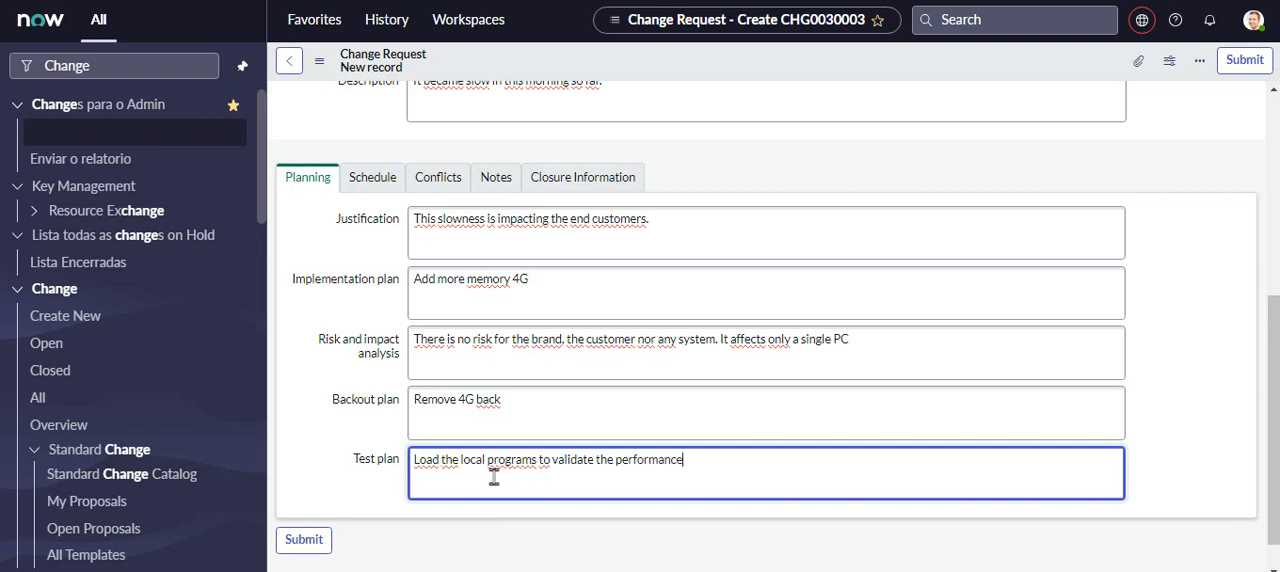
key(ctrl+Left)
text(new)
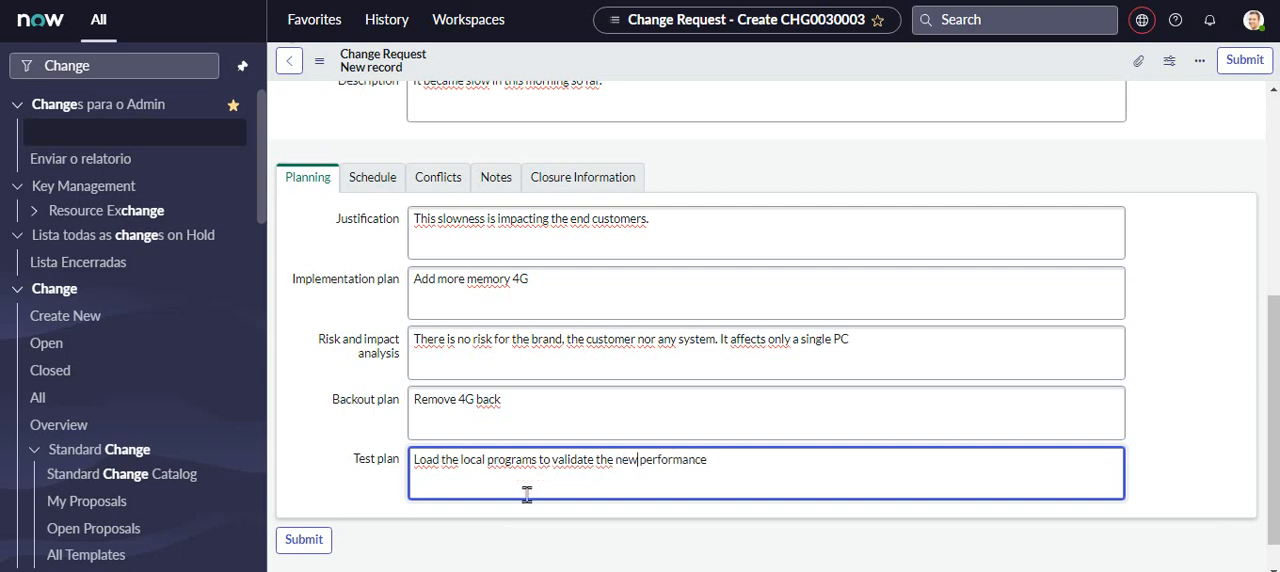
- Set both the planned start date and the planned end date in the change request's schedule to 25 August 2023
drag(1273, 460, 1273, 434)
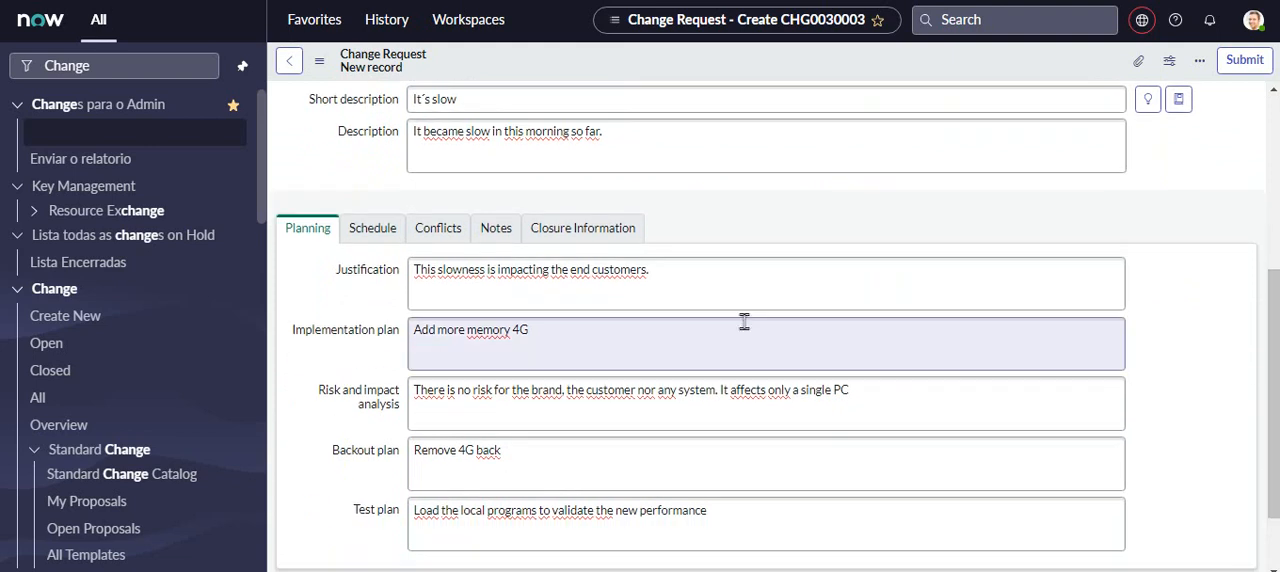
click(390, 243)
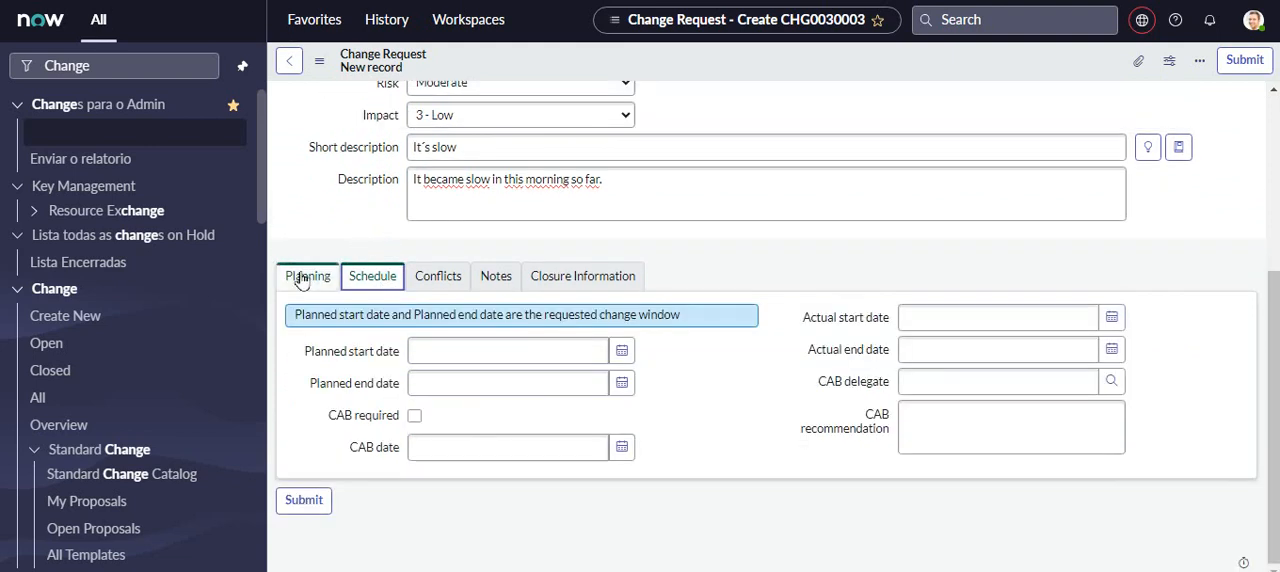
click(306, 277)
click(362, 285)
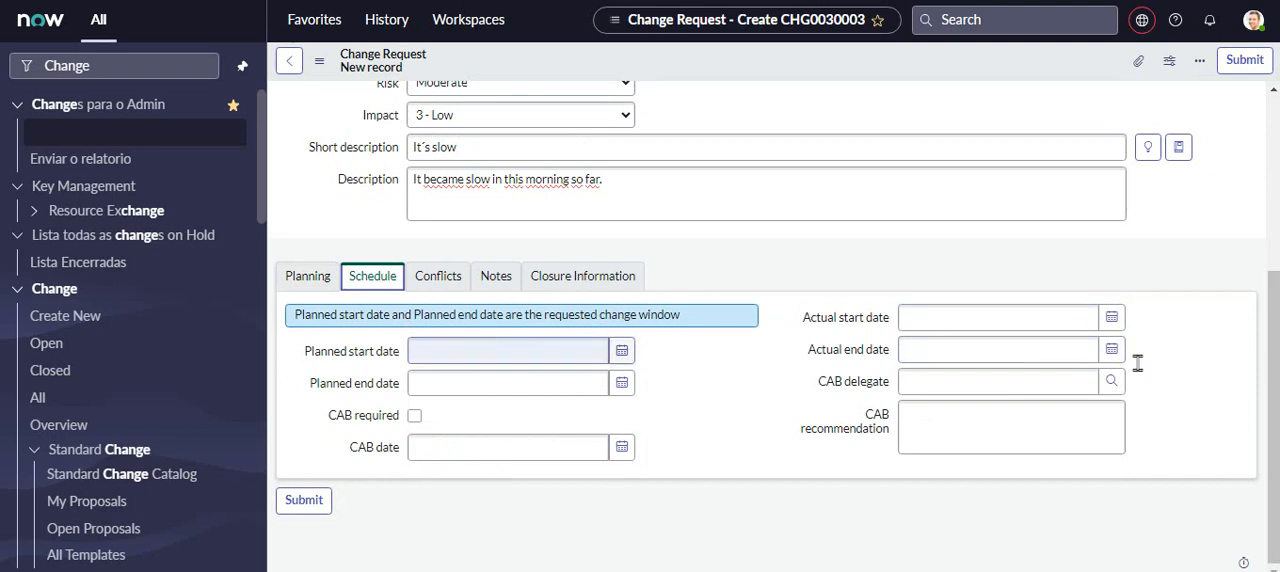
click(621, 352)
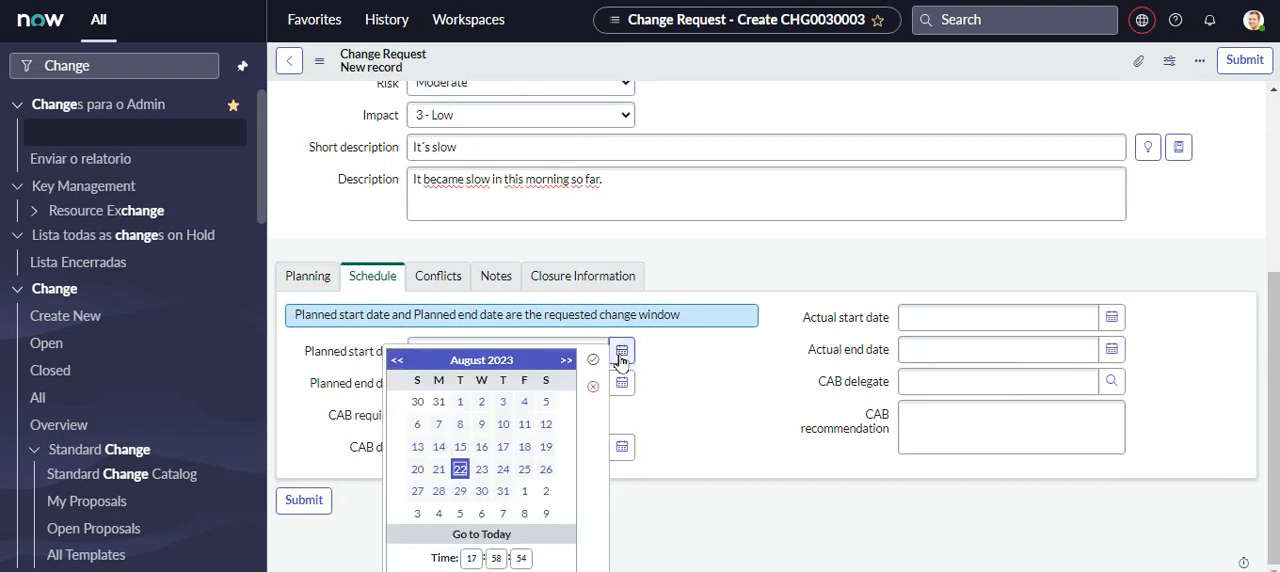
click(524, 470)
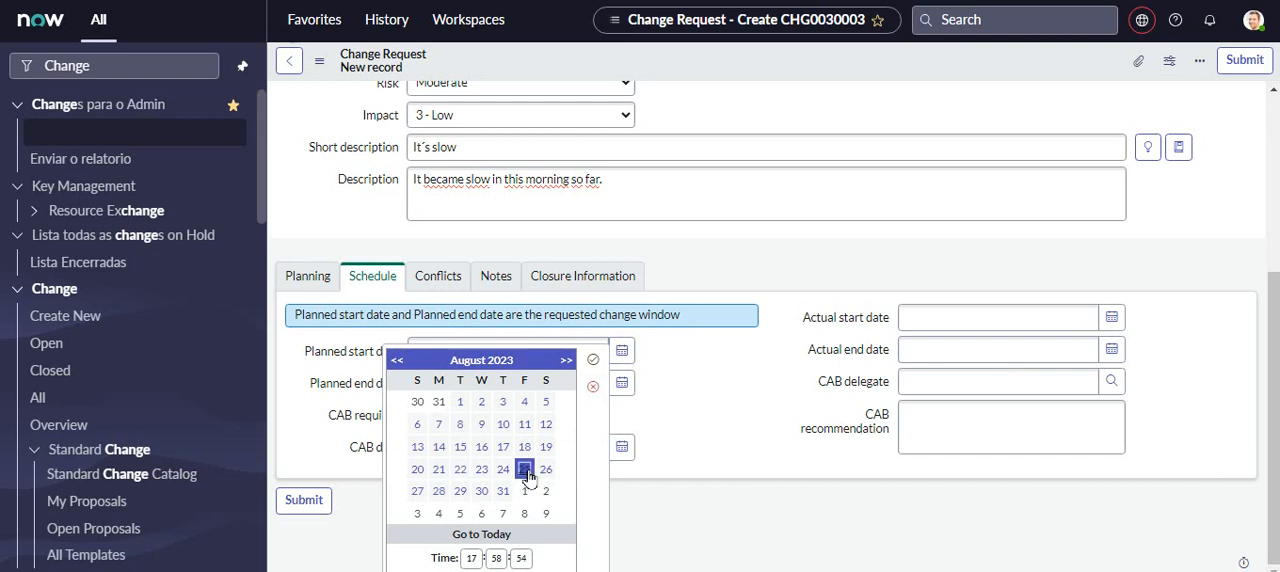
click(1190, 307)
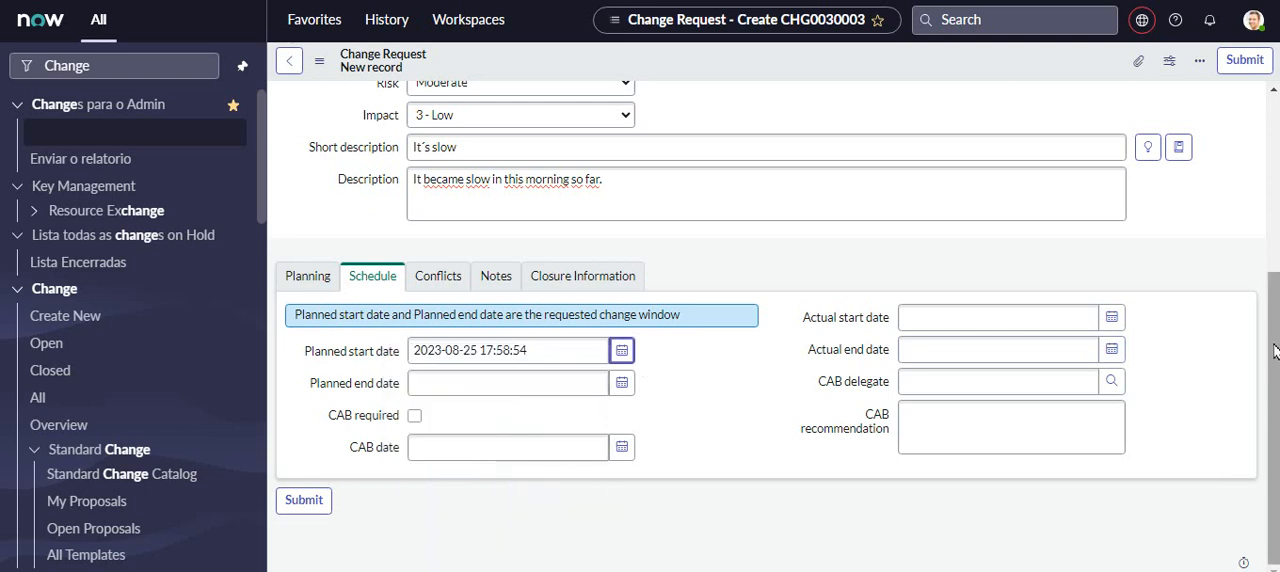
click(622, 384)
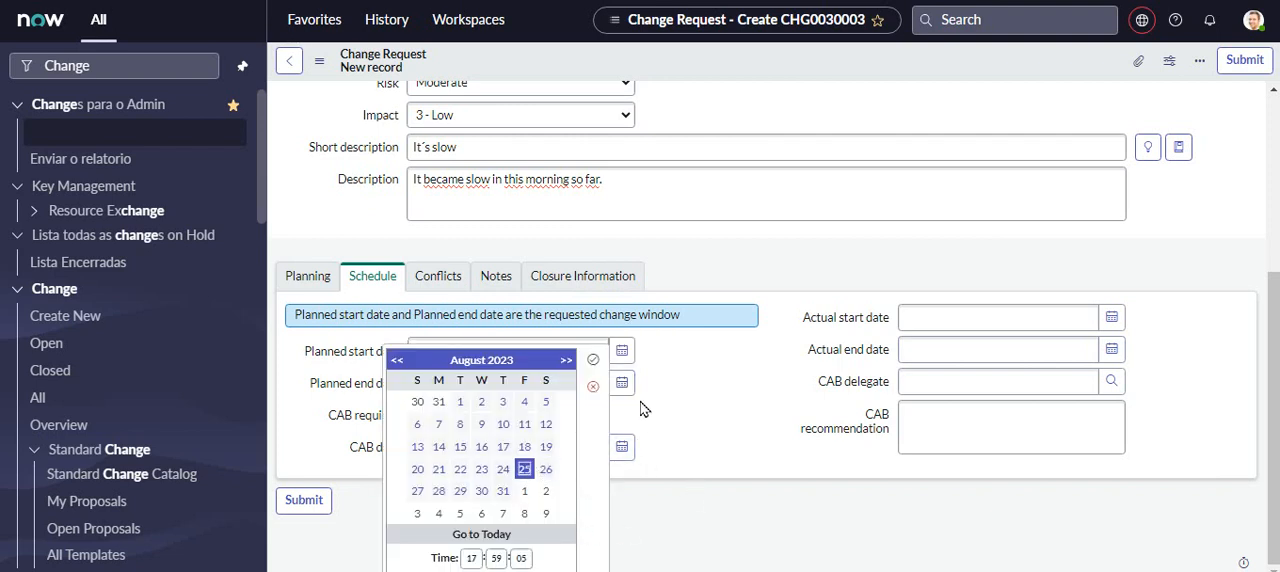
click(593, 359)
- Set the time of the planned start date to 09:00:00, keeping the day at 2023-08-25
click(505, 352)
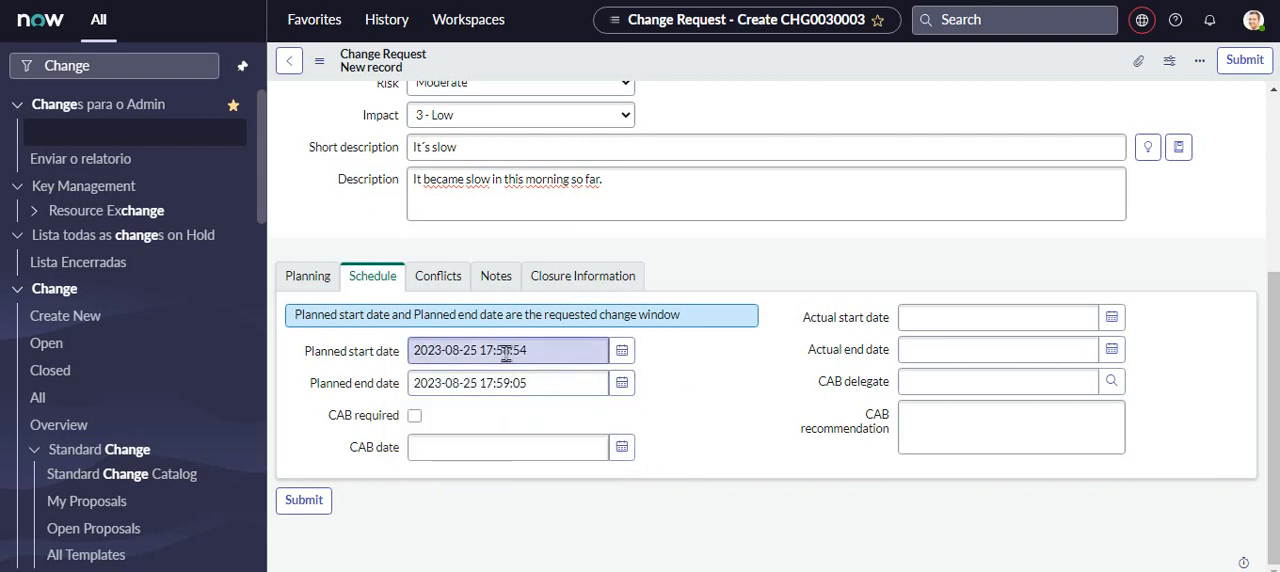
click(503, 351)
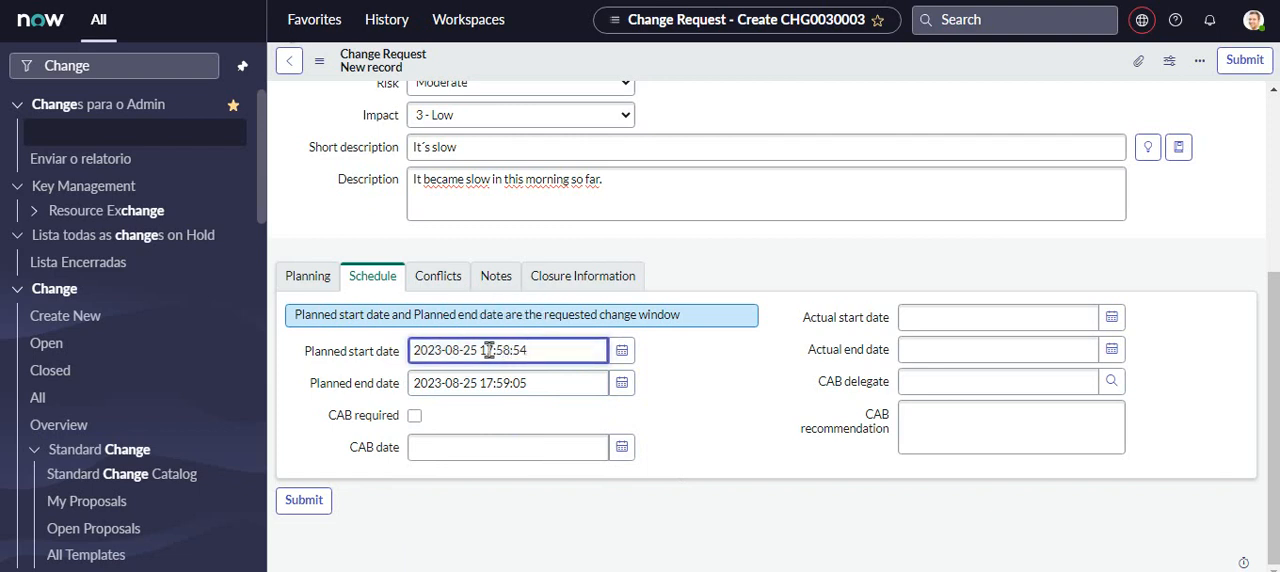
click(622, 351)
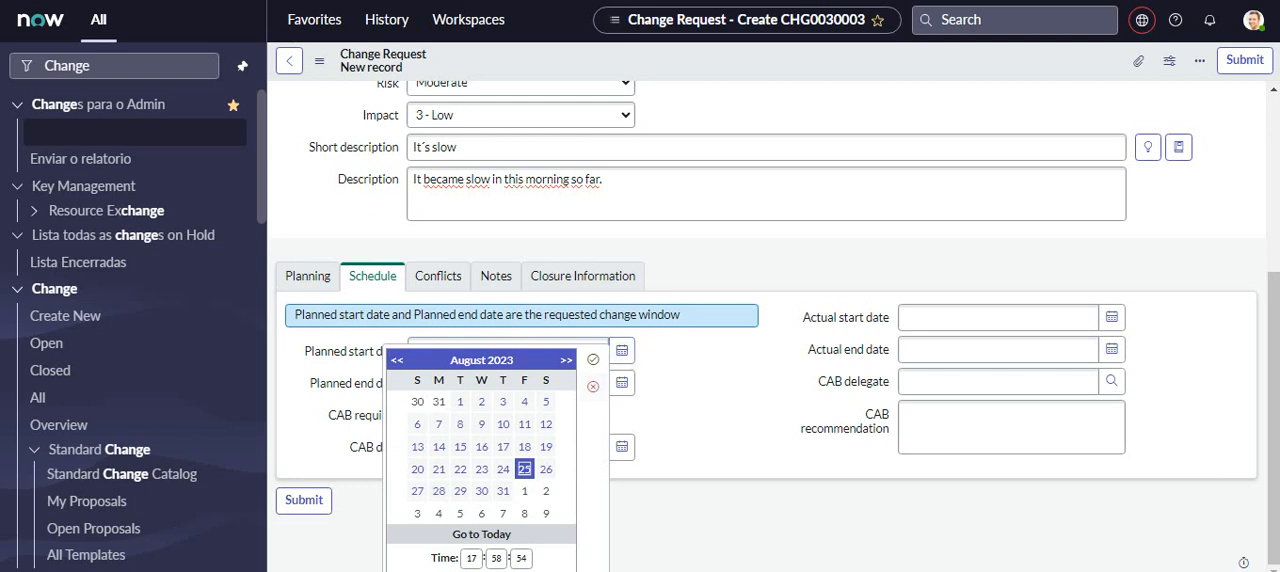
click(472, 557)
text(09)
click(496, 557)
drag(497, 558, 480, 563)
double_click(495, 558)
text(00)
double_click(520, 560)
text(00)
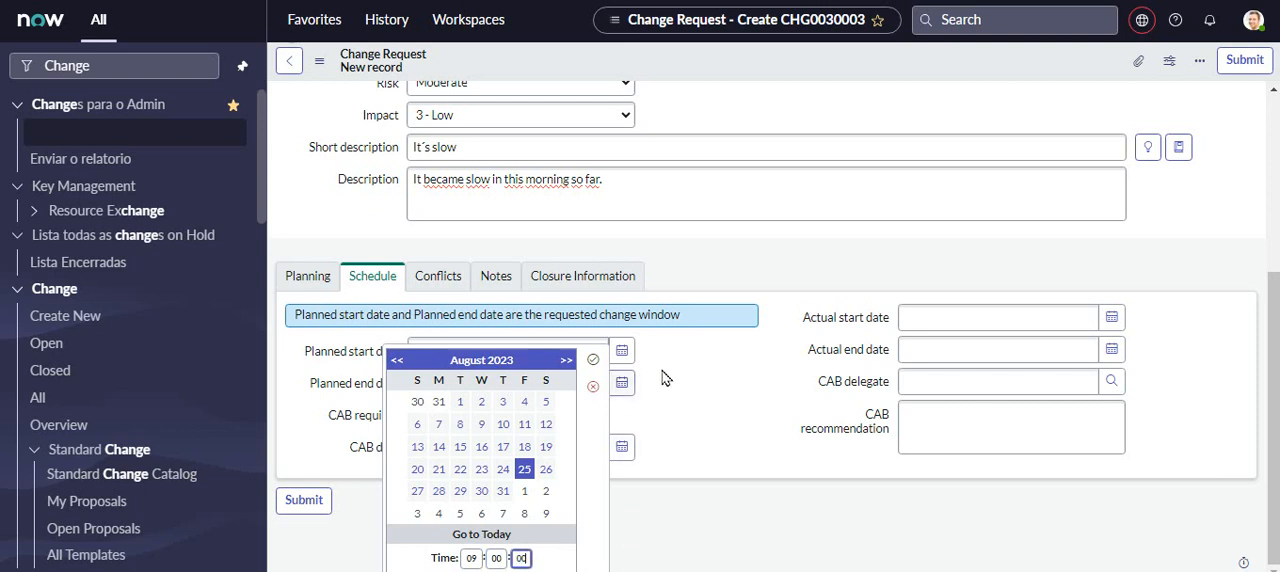
click(685, 400)
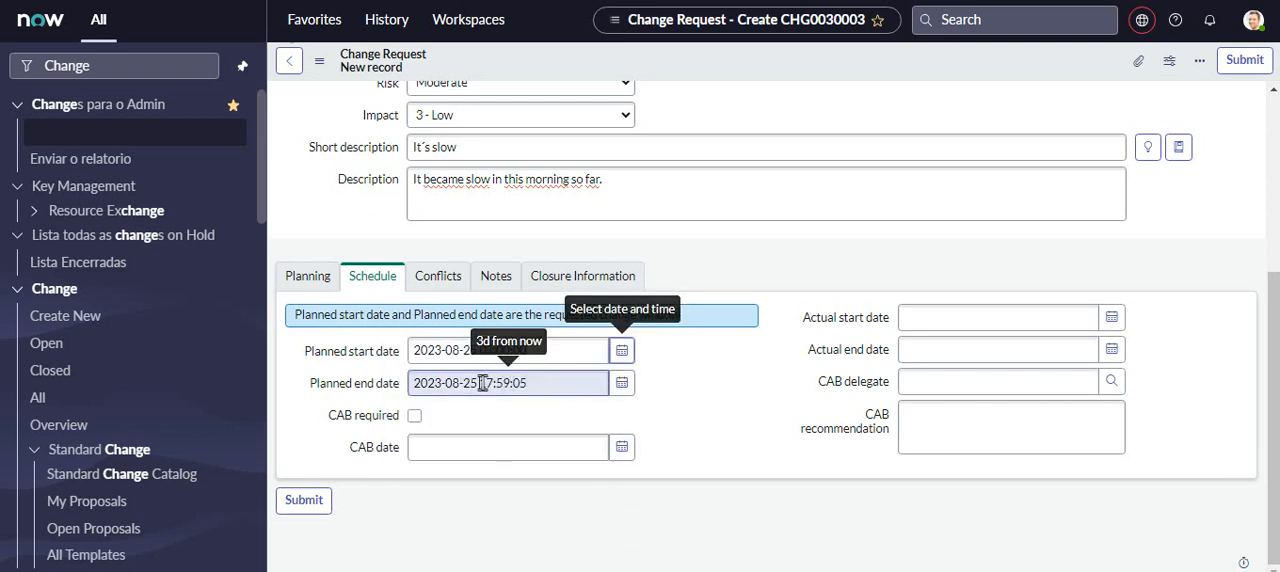
- Set the time of the planned end date to 18:00:00, keeping the day at 2023-08-25
drag(483, 383, 612, 392)
click(621, 384)
click(472, 558)
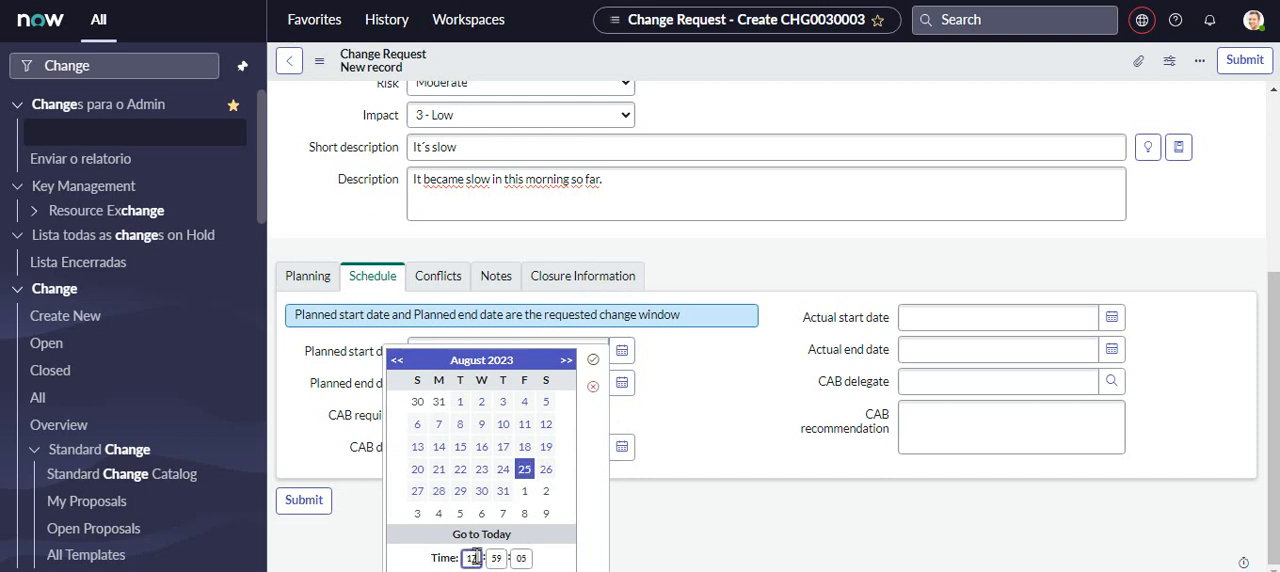
double_click(467, 558)
text(22)
drag(471, 558, 444, 558)
text(18)
double_click(497, 558)
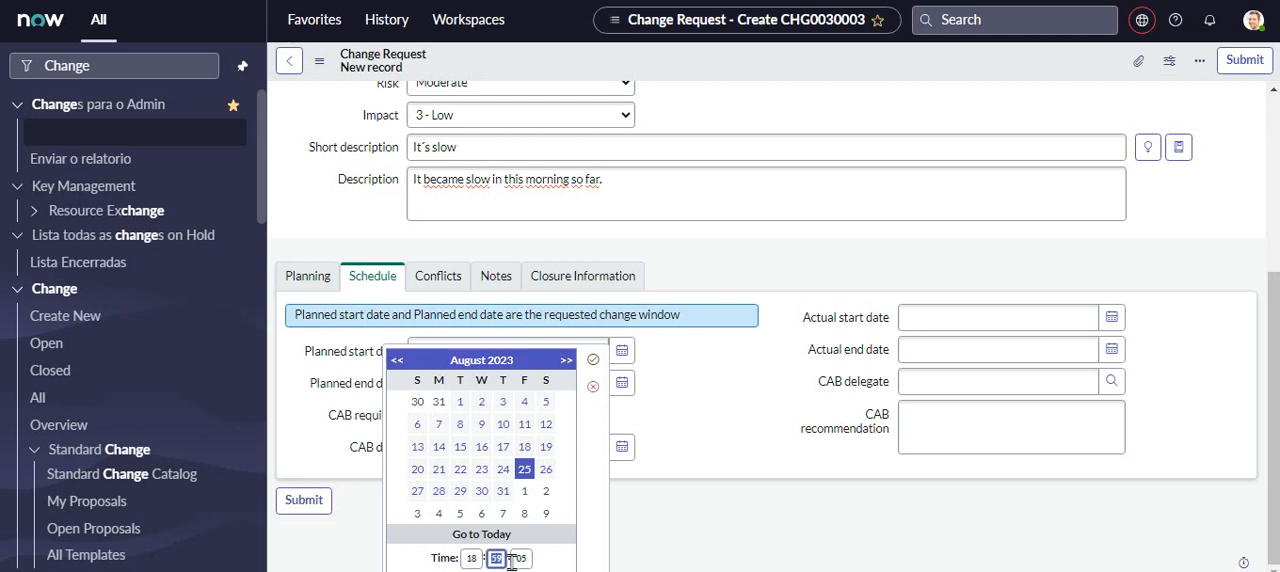
text(00)
key(Tab)
text(00)
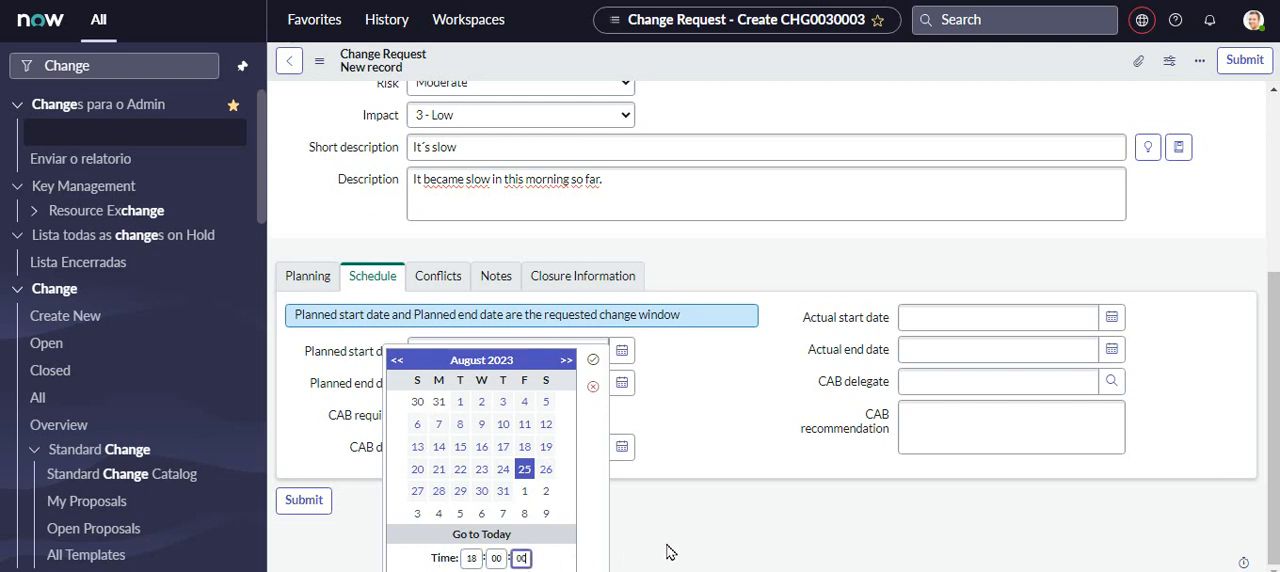
click(593, 359)
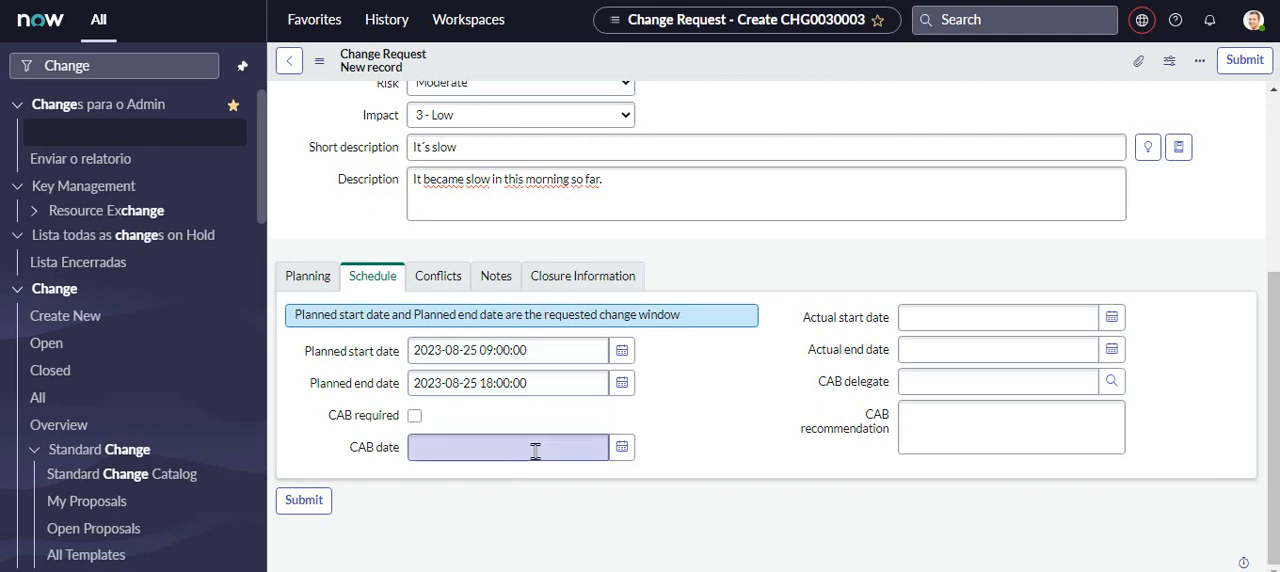
- Mark the change request as requiring CAB and set the CAB date to 2023-08-23
click(415, 415)
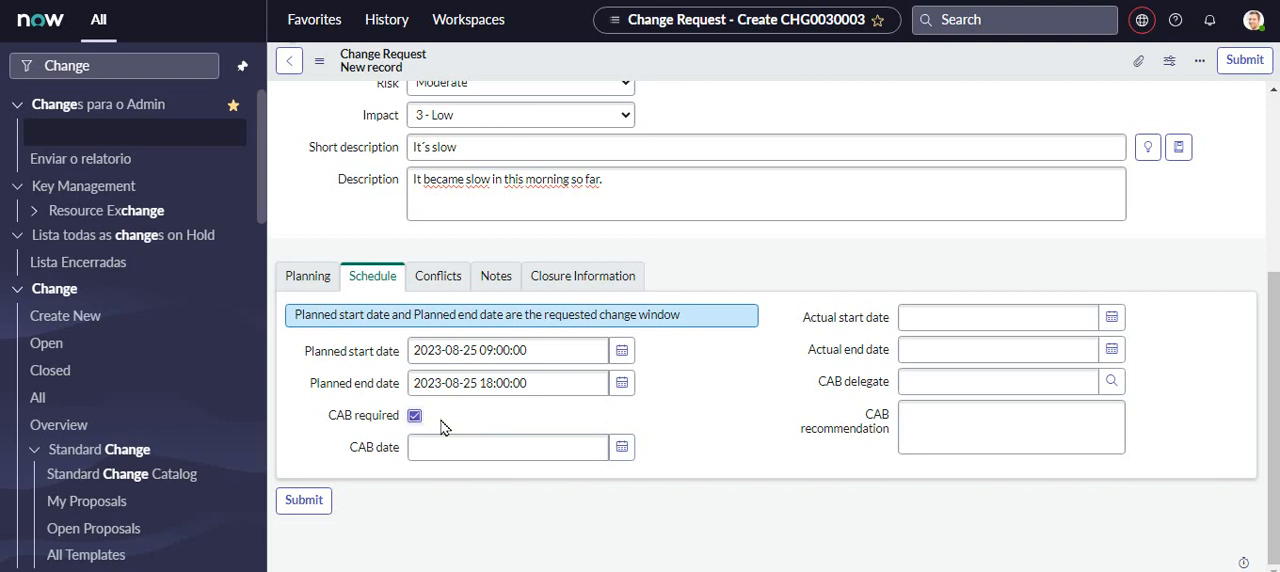
click(621, 450)
click(512, 502)
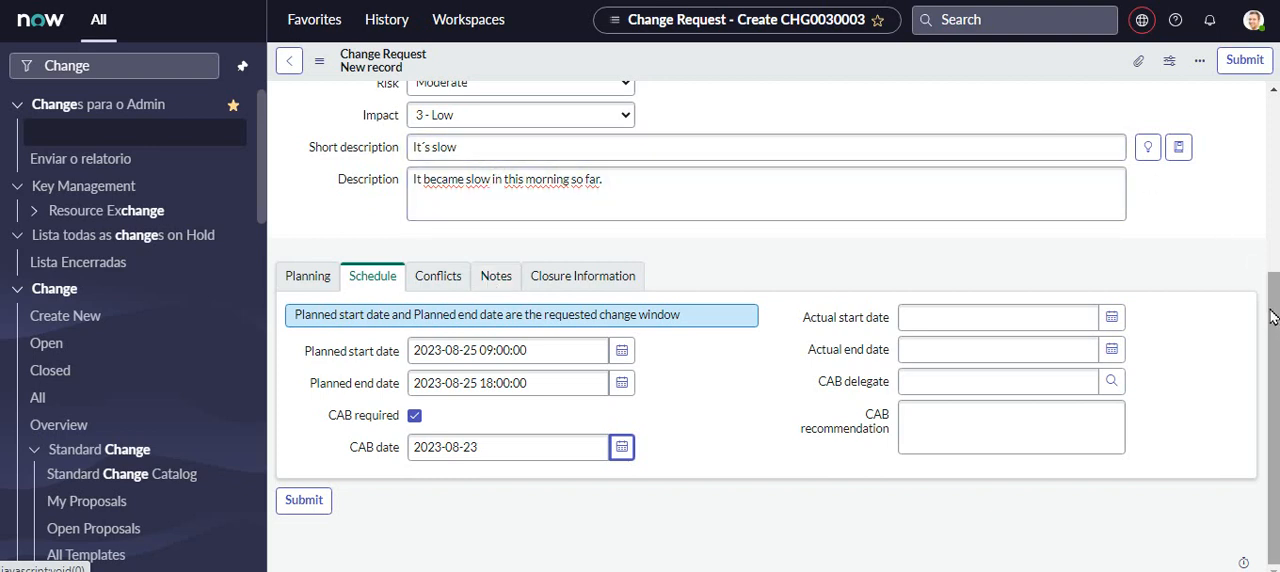
- Run the conflict check for the change request, close its progress dialog and review the detected conflicts
scroll(1273, 317, up, 2)
scroll(1273, 317, down, 2)
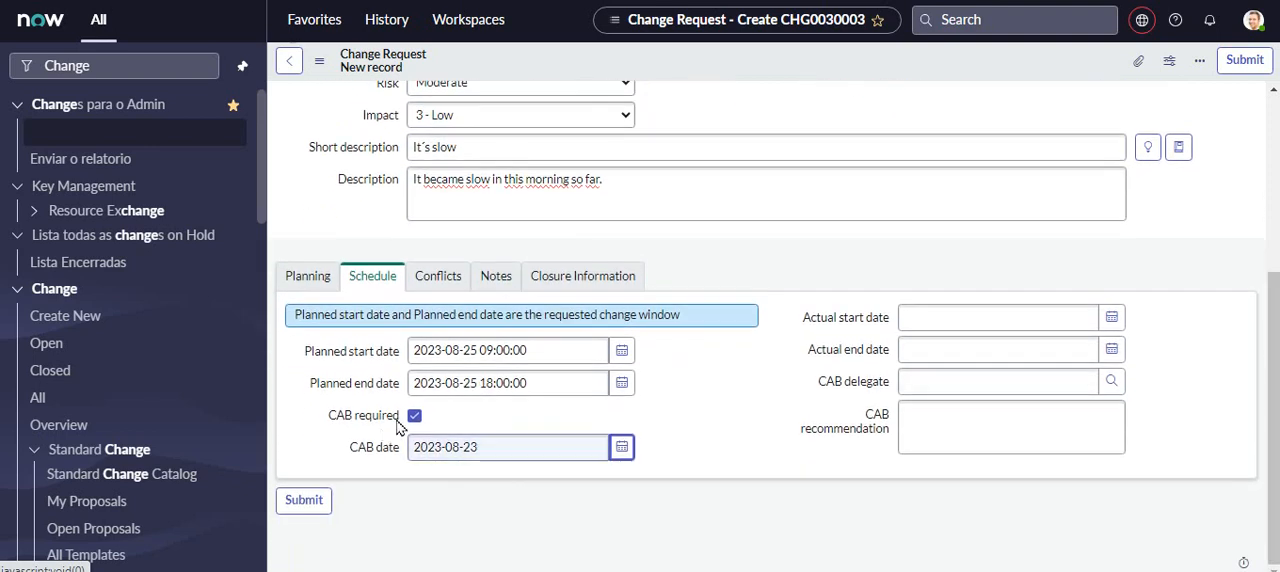
click(446, 285)
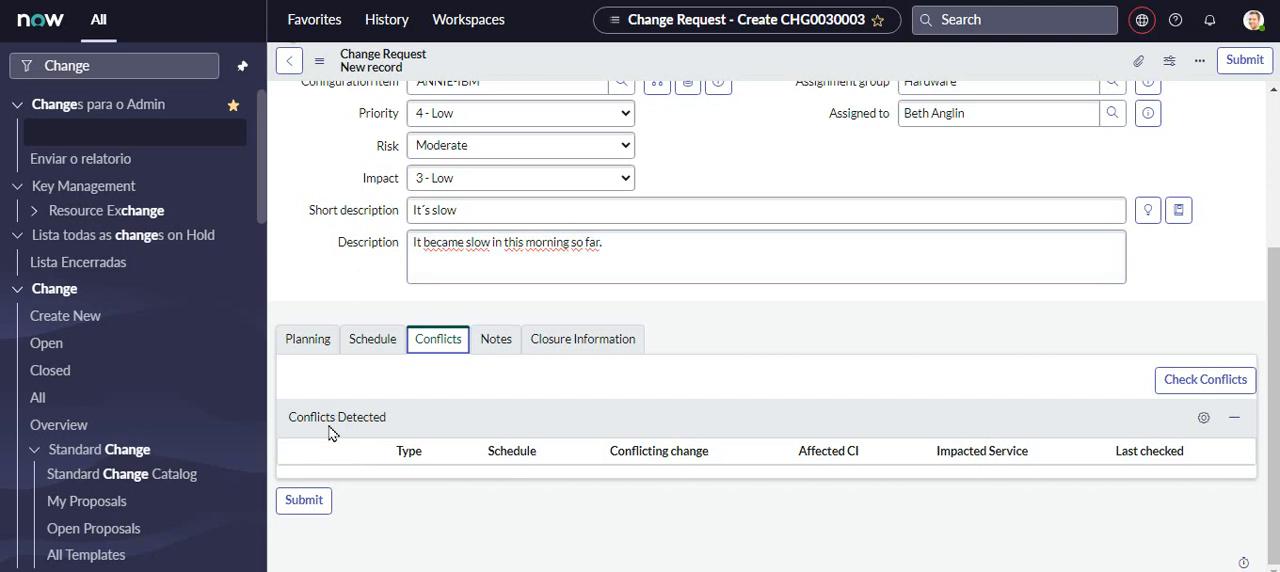
click(1205, 388)
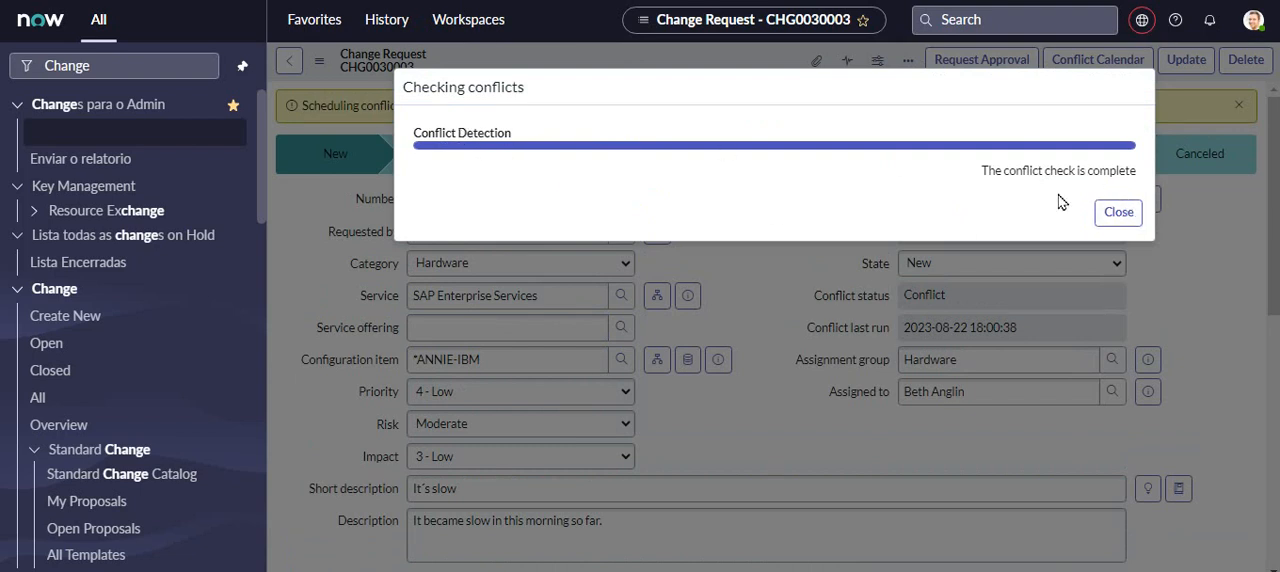
click(1122, 222)
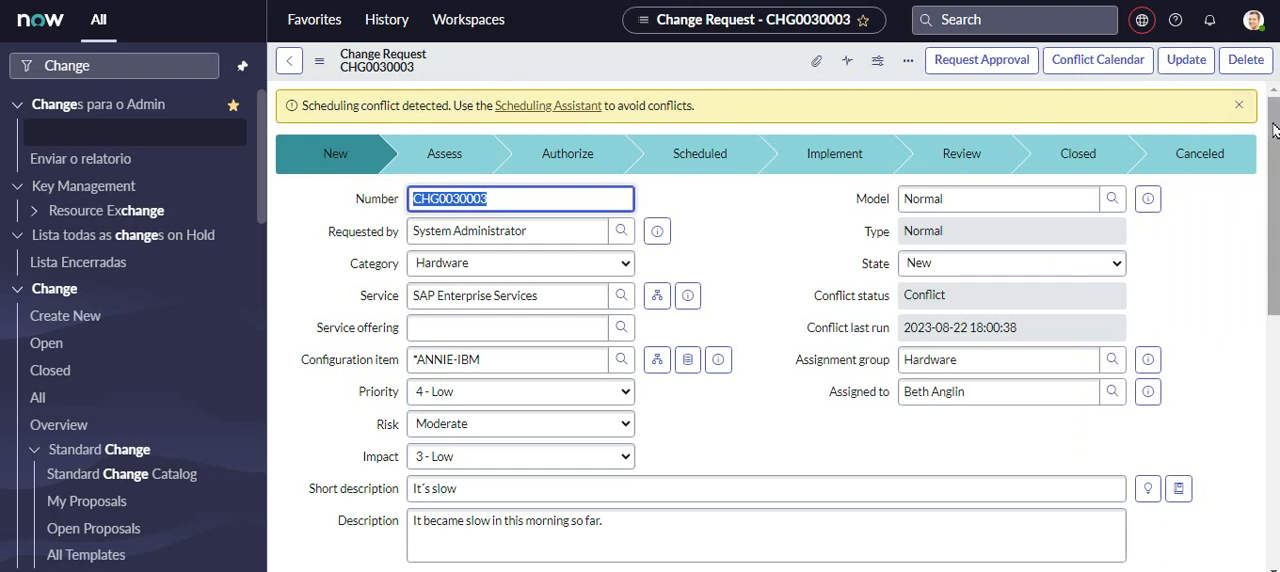
scroll(1273, 130, down, 10)
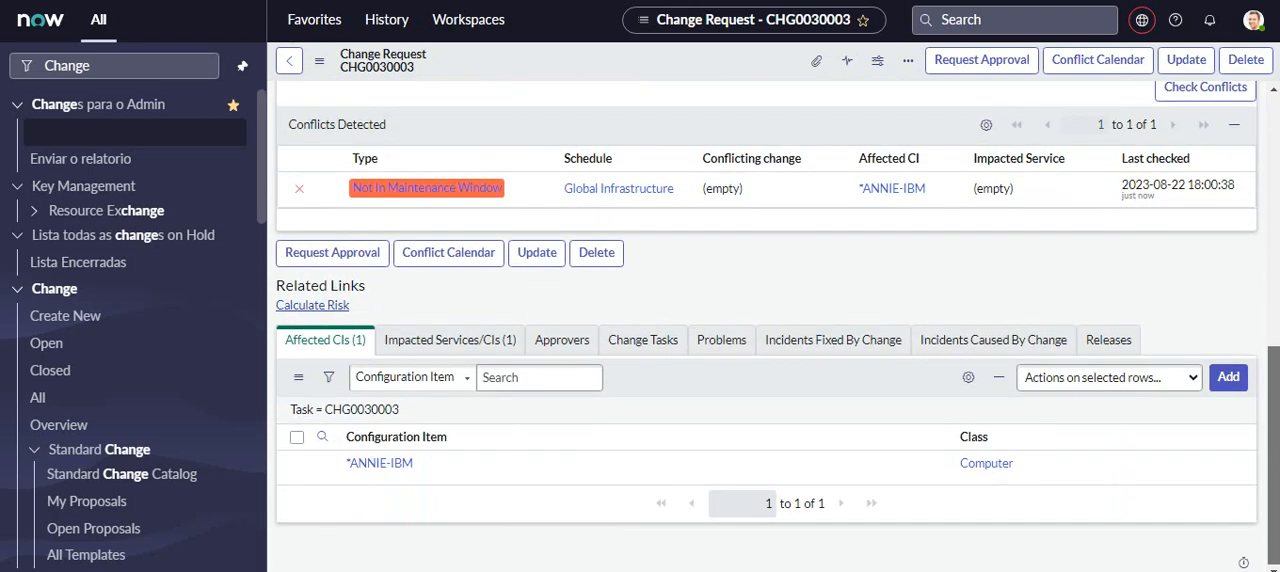
- Change the planned start date in the change request's schedule to 2023-08-28, keeping the time at 09:00:00
scroll(1273, 300, up, 2)
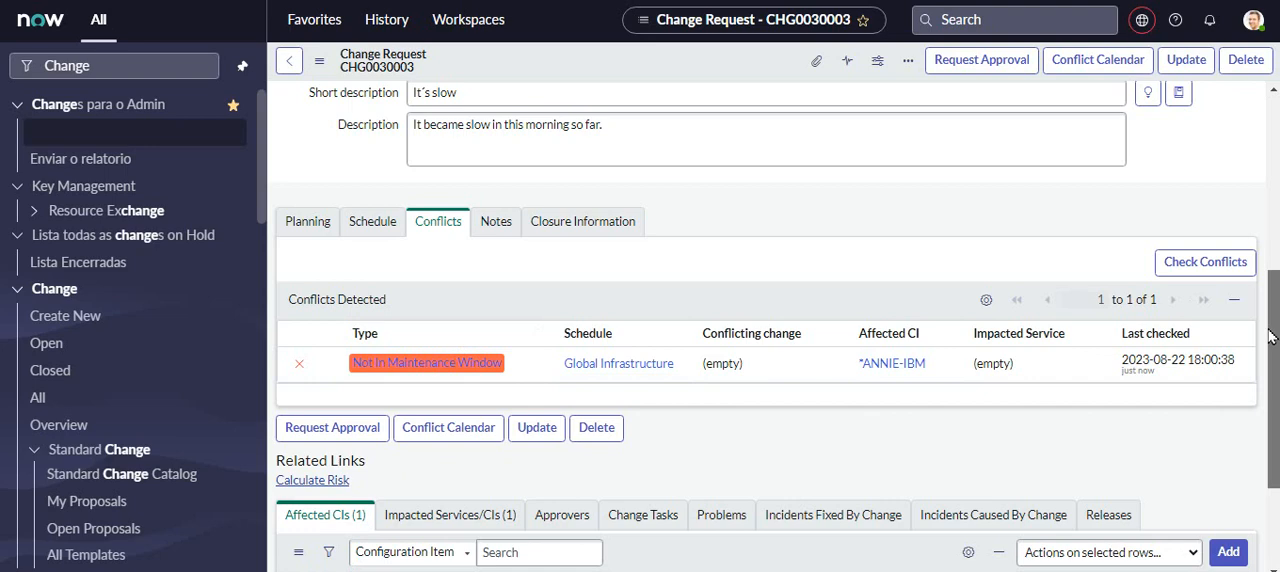
mouse_move(1270, 337)
mouse_down()
mouse_move(1277, 425)
mouse_move(1275, 352)
mouse_up()
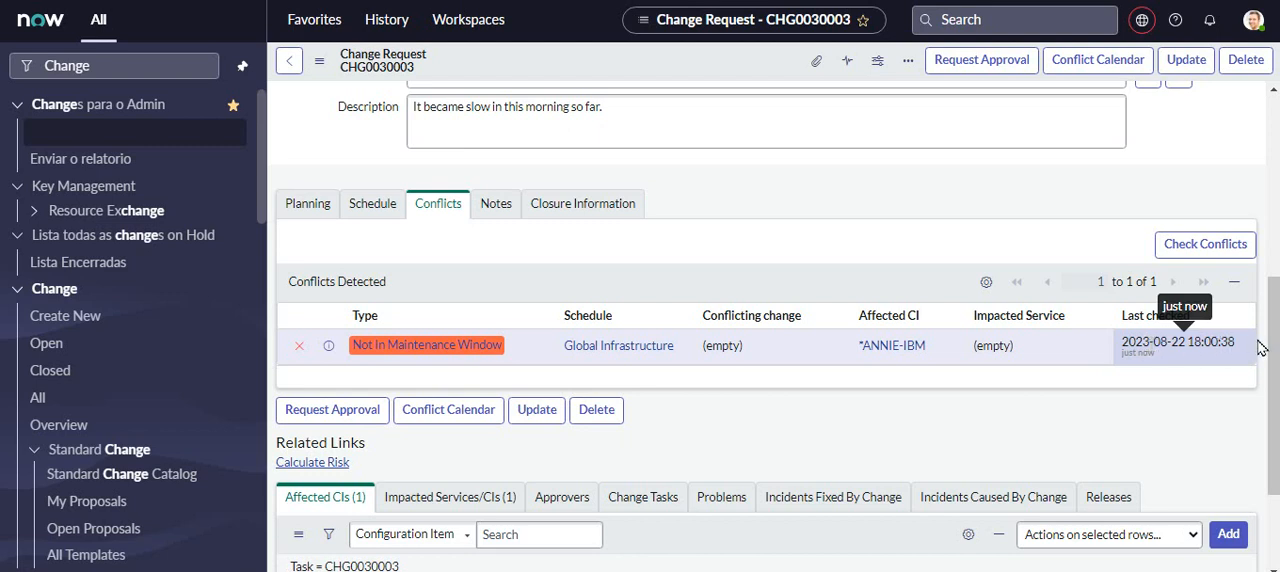
drag(1274, 343, 1274, 366)
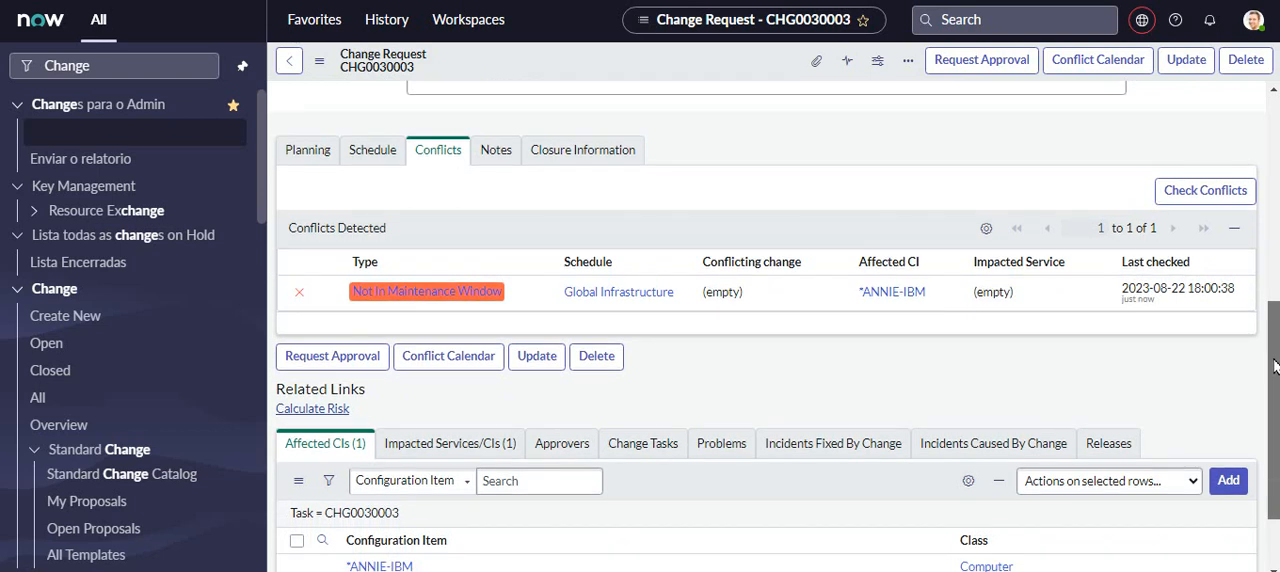
drag(1274, 366, 1276, 312)
click(387, 276)
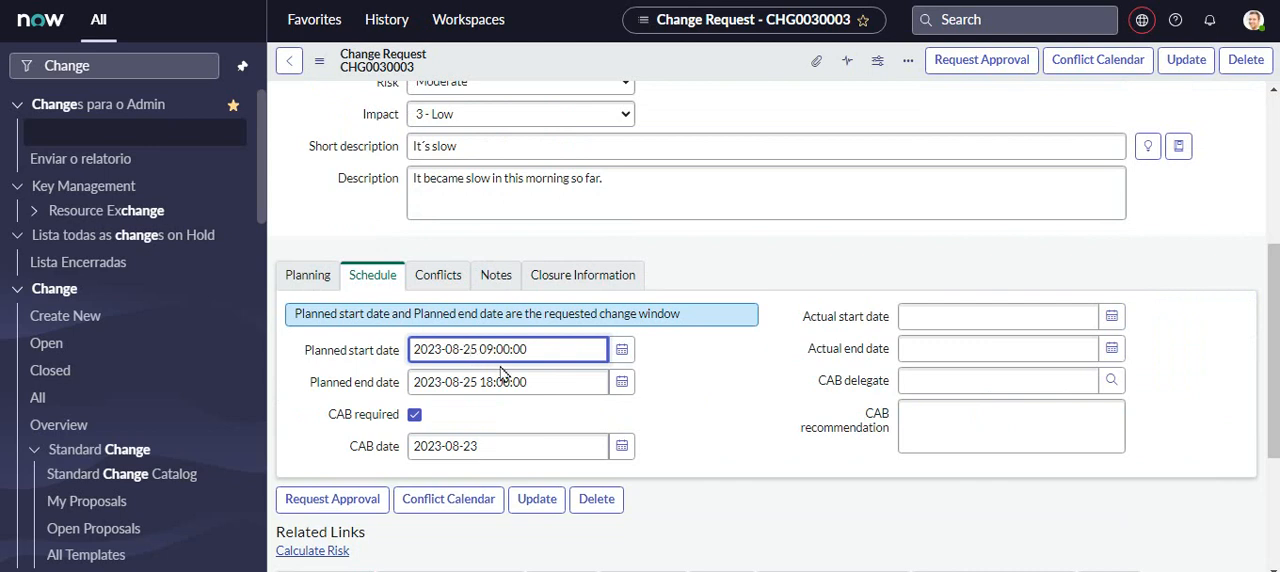
text(8)
key(Delete)
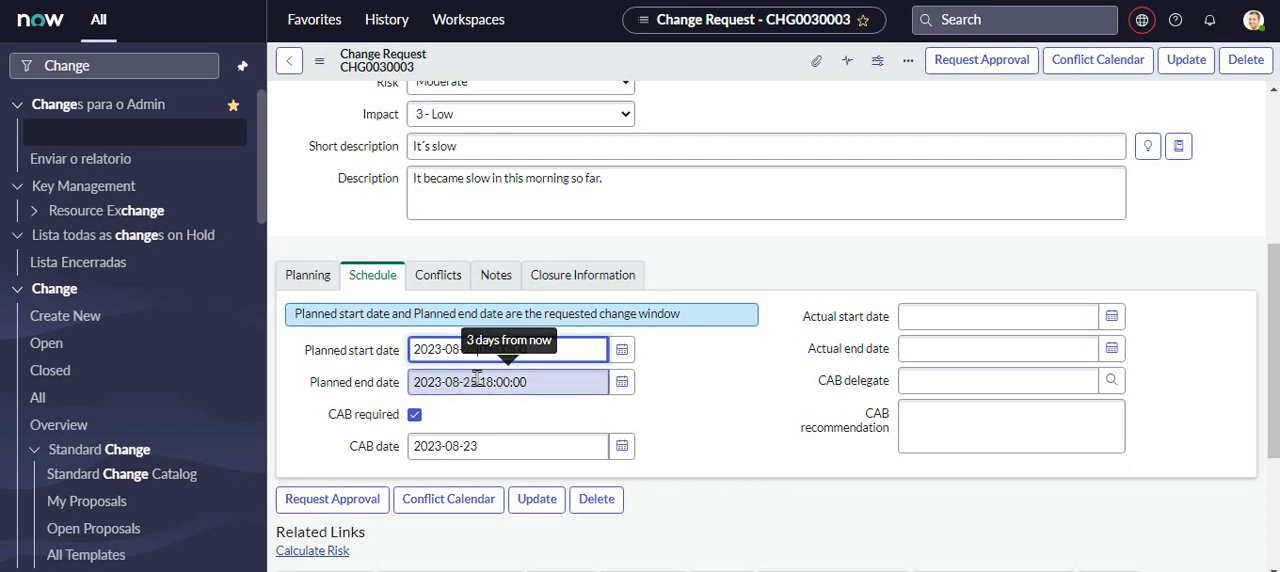
- Change the planned end date to 2023-08-28, keeping the time at 18:00:00, and save the change request
click(475, 381)
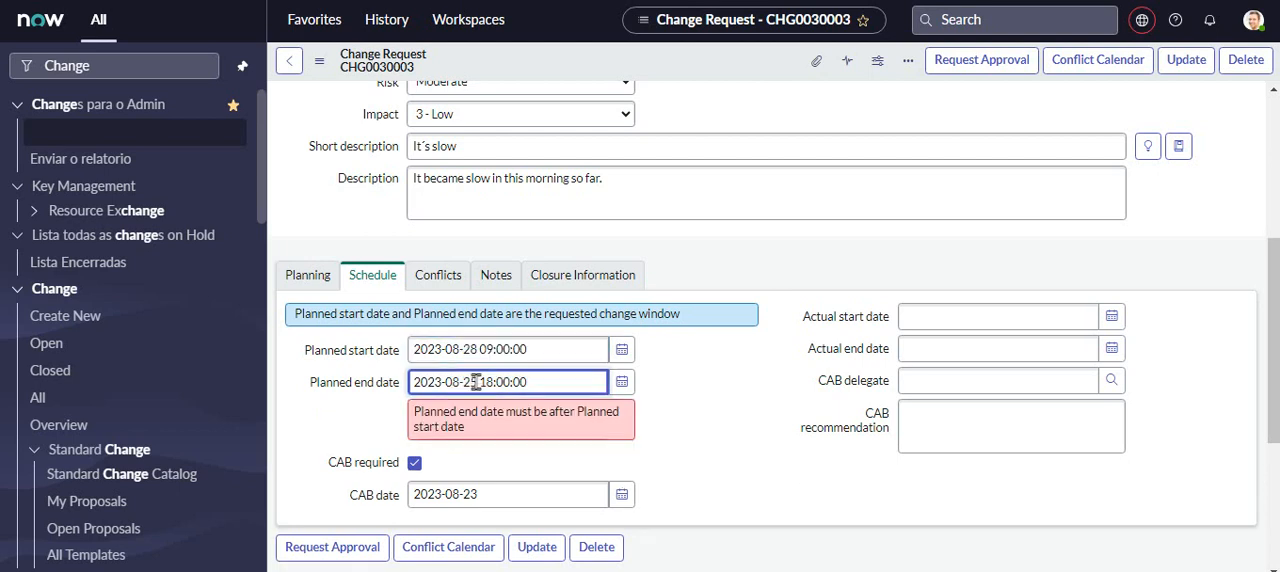
key(shift+Left)
text(8)
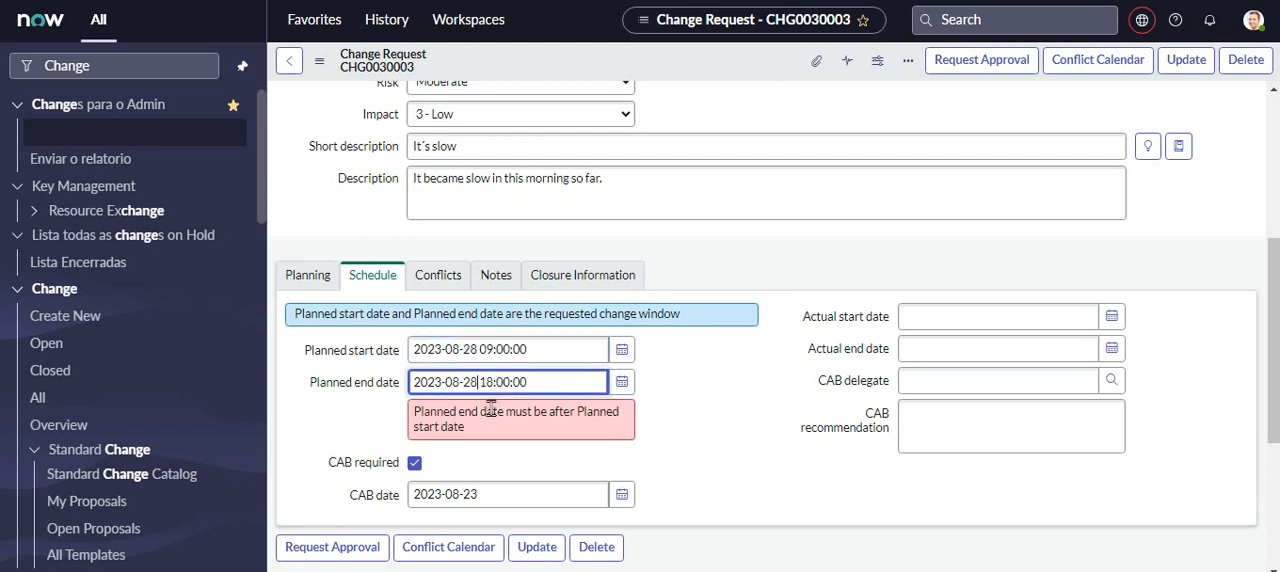
click(704, 438)
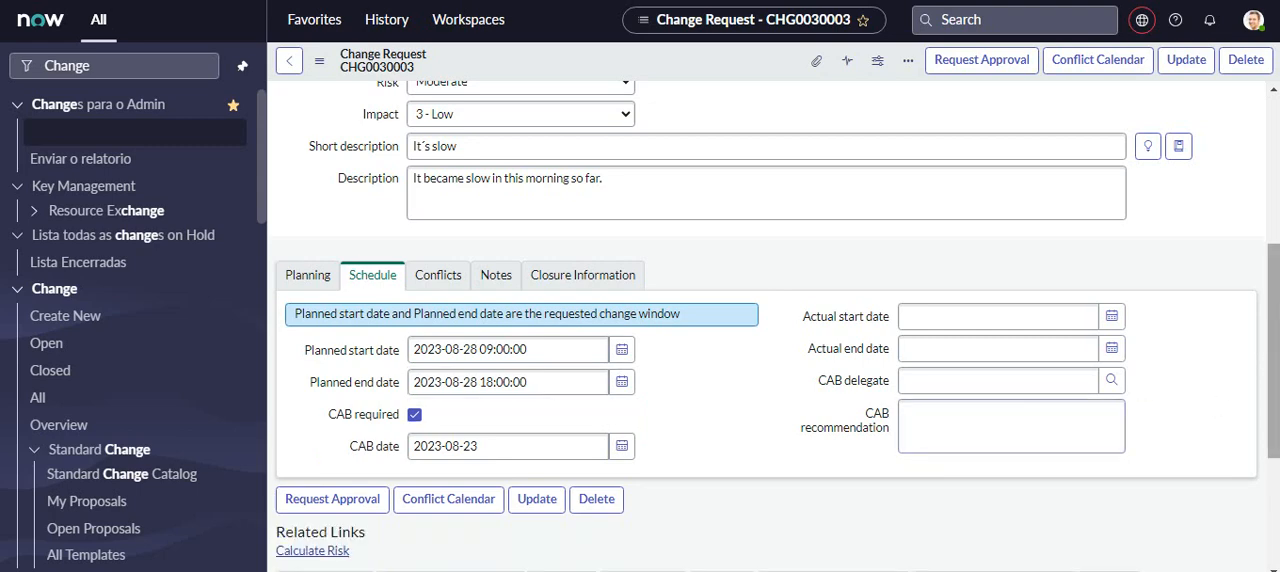
drag(1275, 309, 1275, 403)
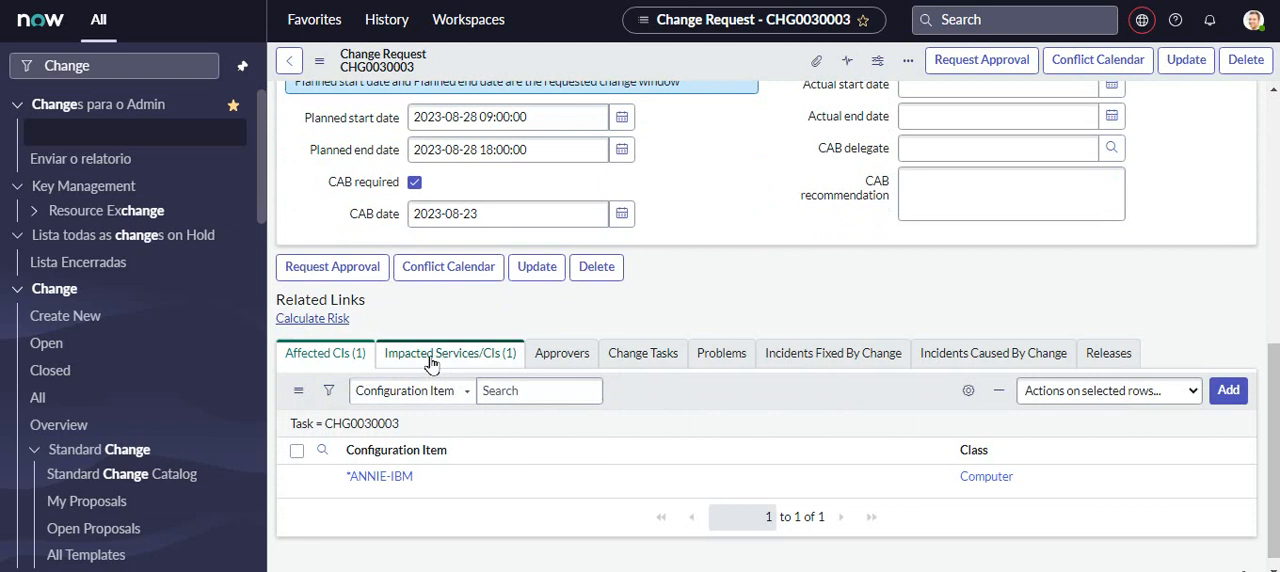
click(540, 268)
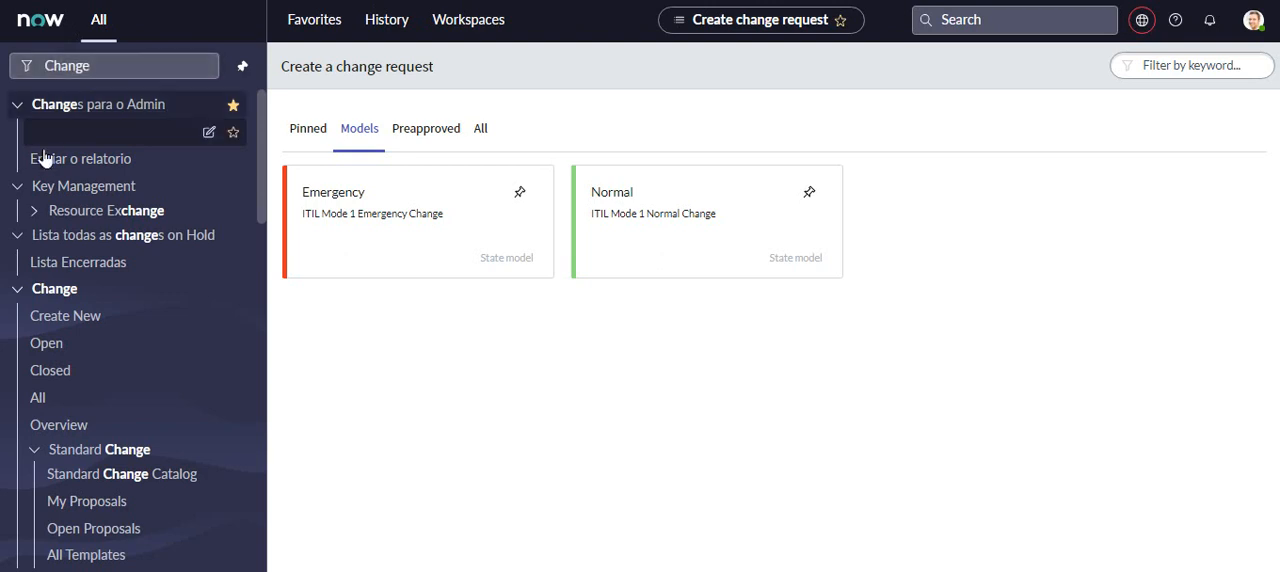
- Open the list of open change requests and look through its entries
click(52, 344)
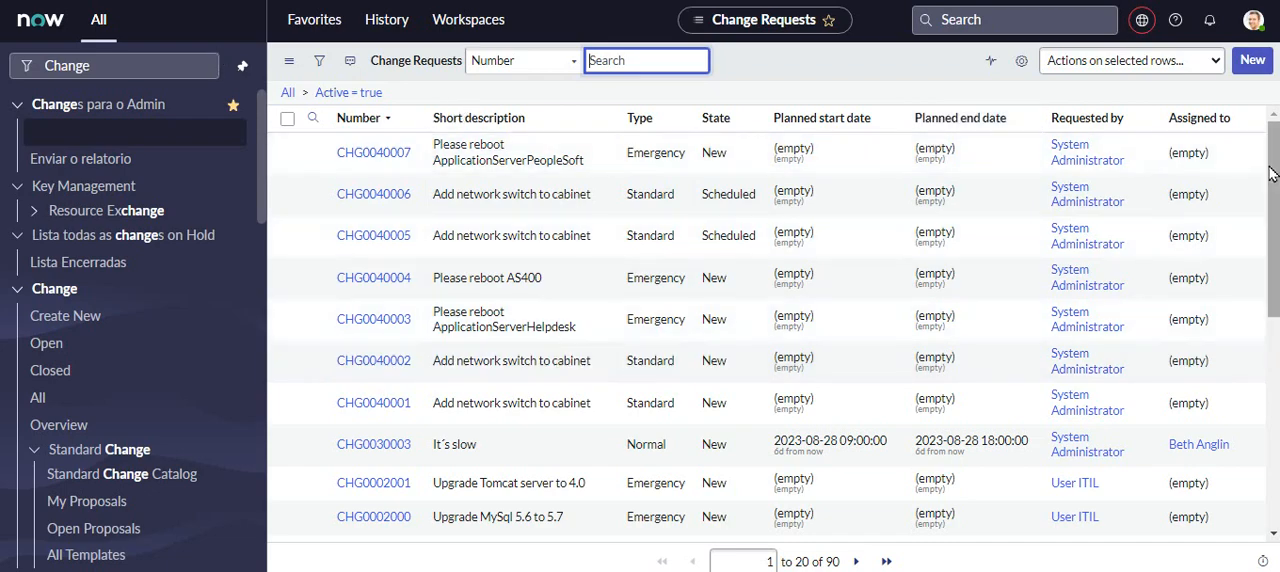
scroll(460, 112, down, 5)
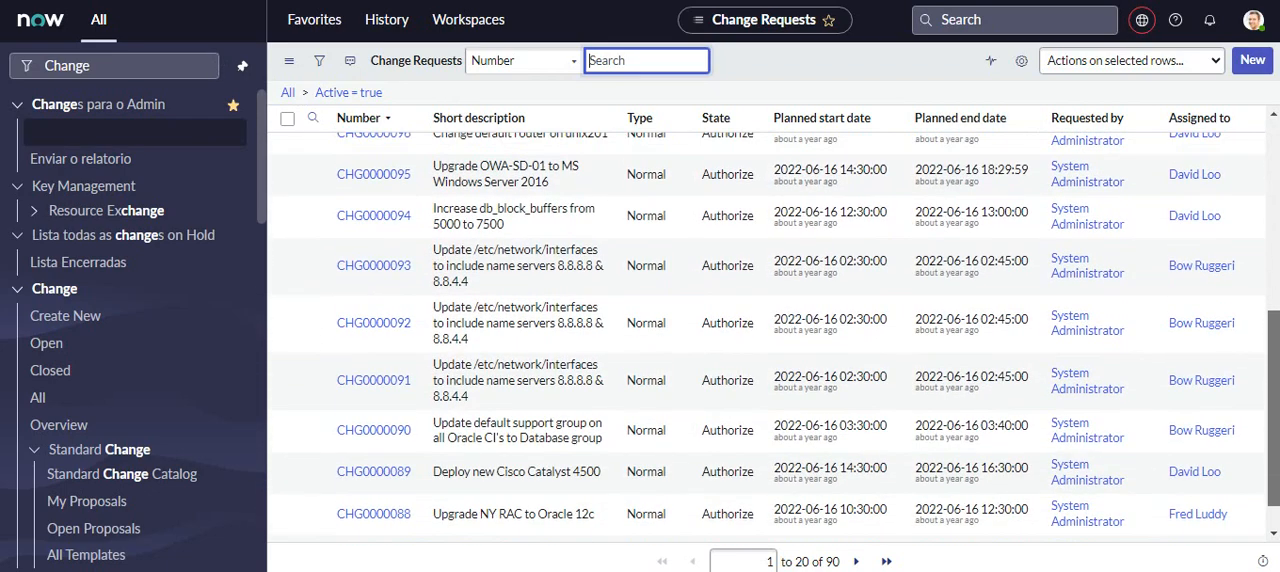
scroll(765, 330, up, 5)
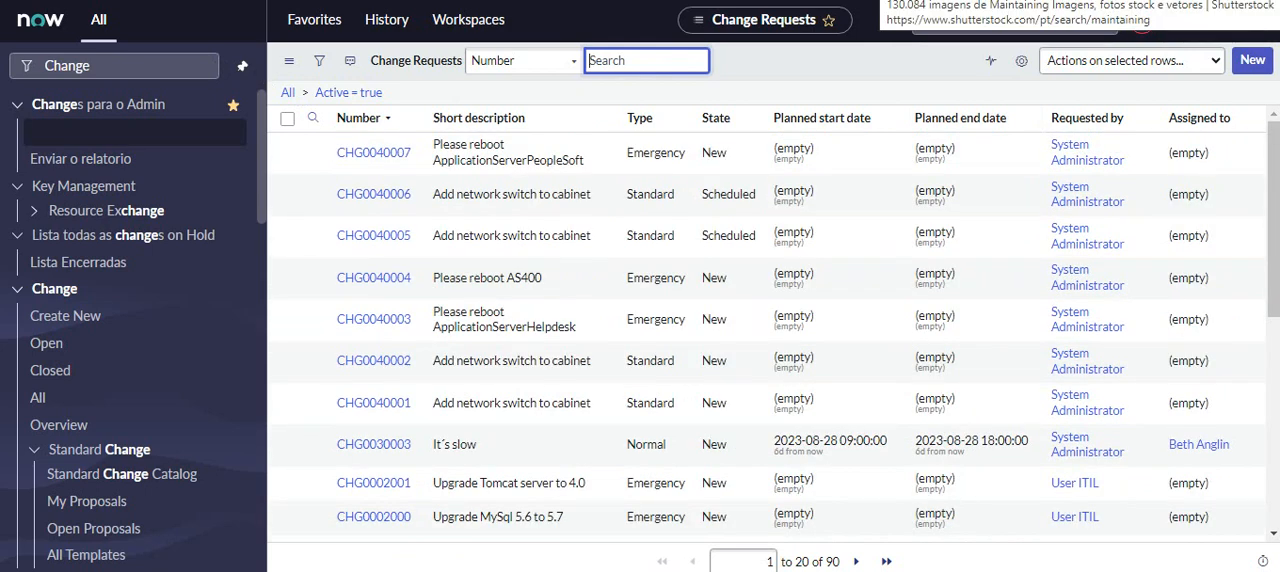
- Personalize the change request list by adding the Updated column and placing it first, before Number
click(1022, 62)
click(727, 170)
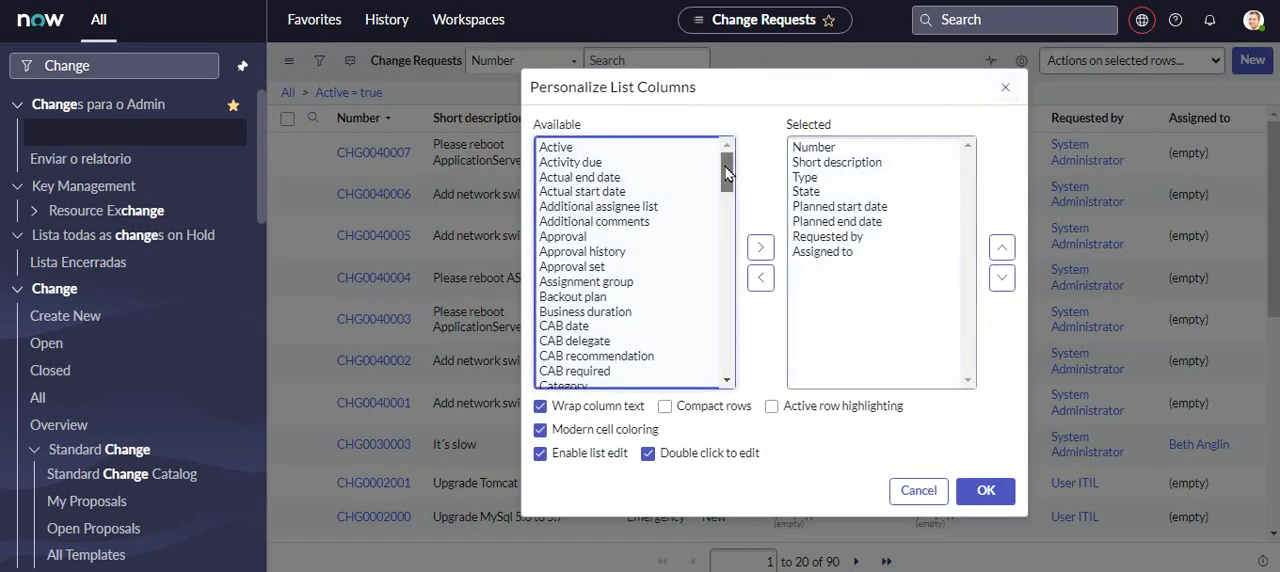
drag(727, 174, 730, 345)
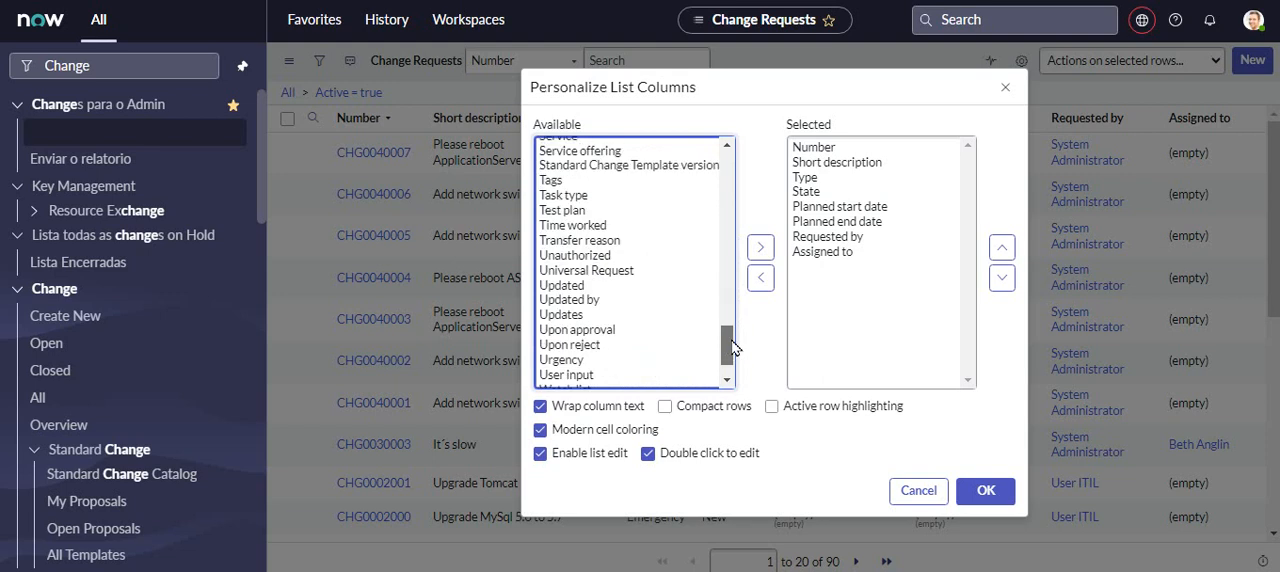
click(583, 286)
click(760, 280)
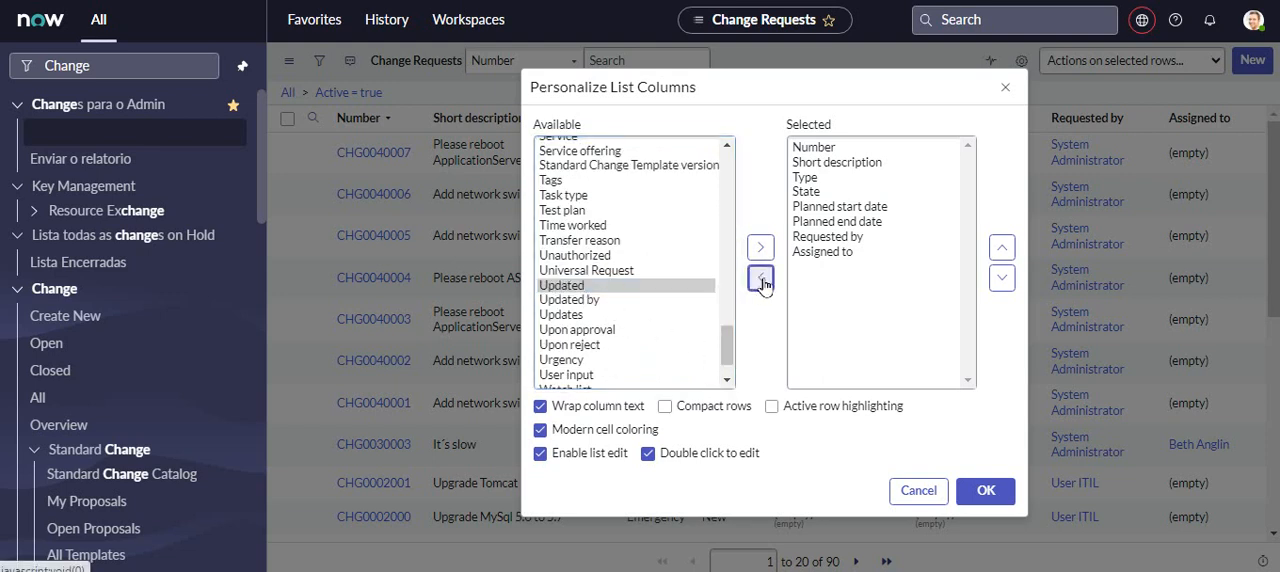
click(760, 247)
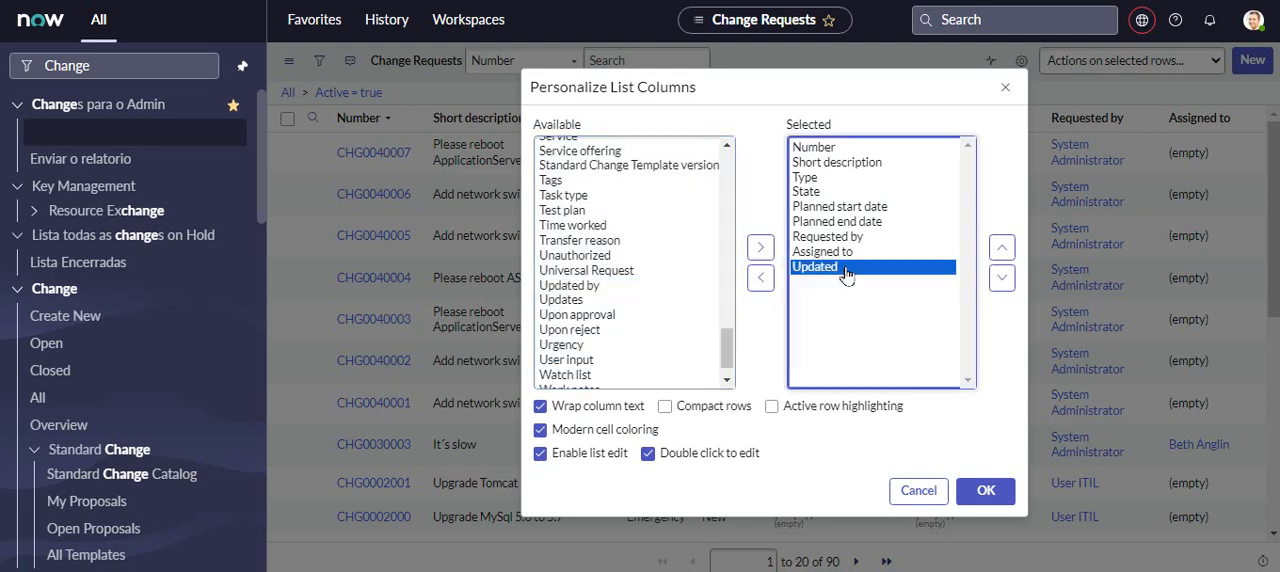
click(1001, 248)
click(1001, 248)
click(1001, 248)
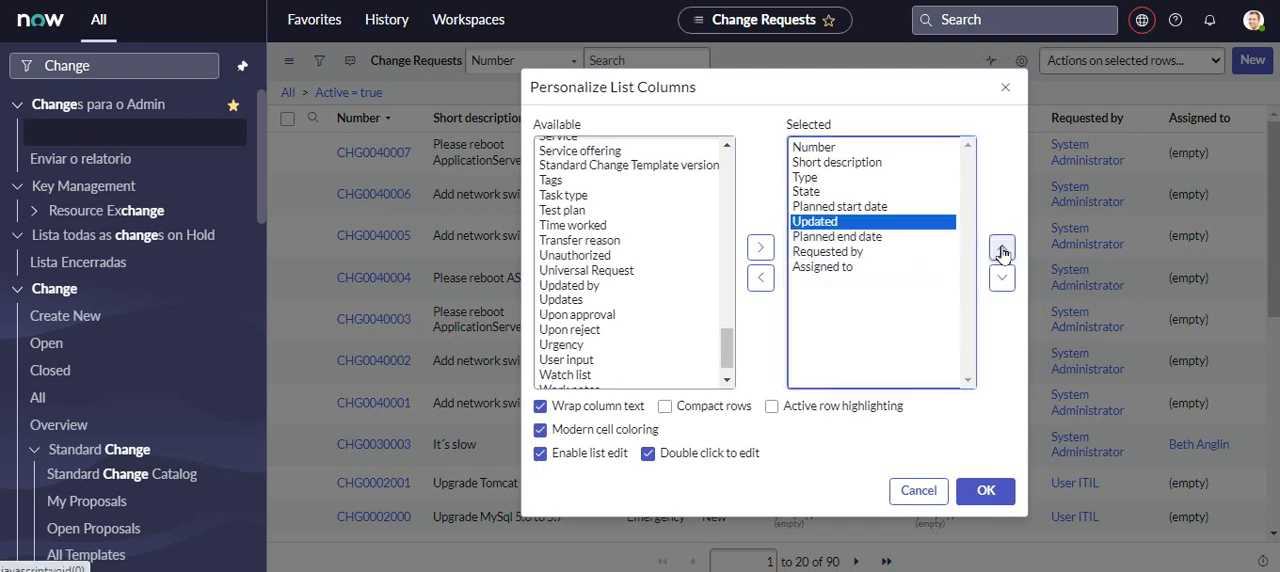
click(1001, 248)
click(1001, 248)
click(1001, 248)
click(1001, 248)
click(1001, 248)
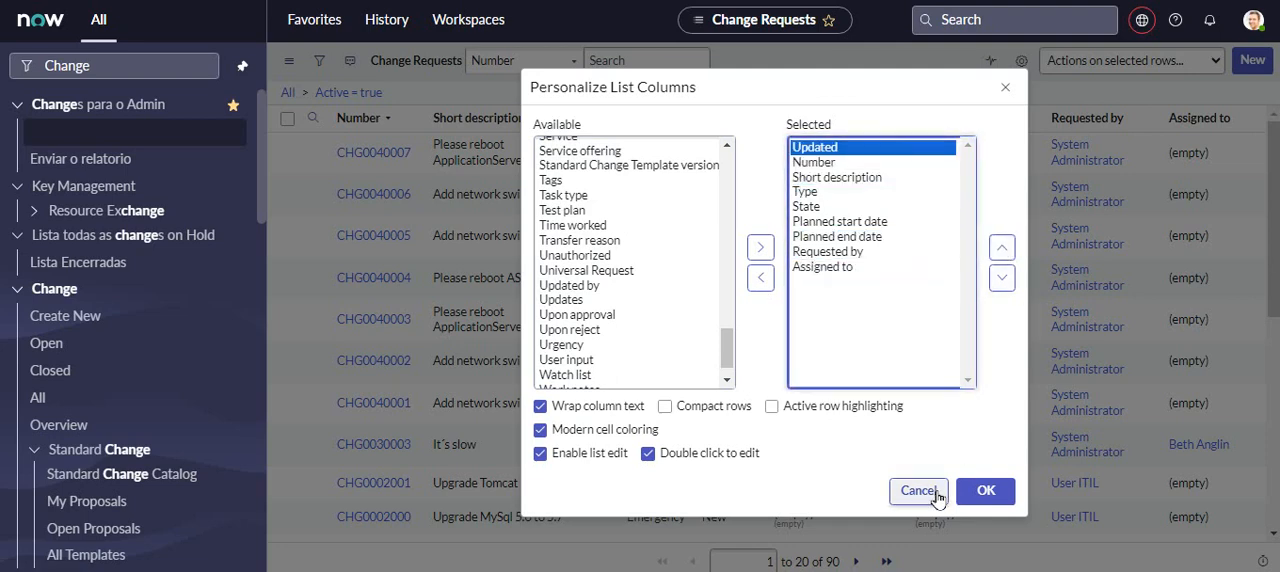
click(983, 492)
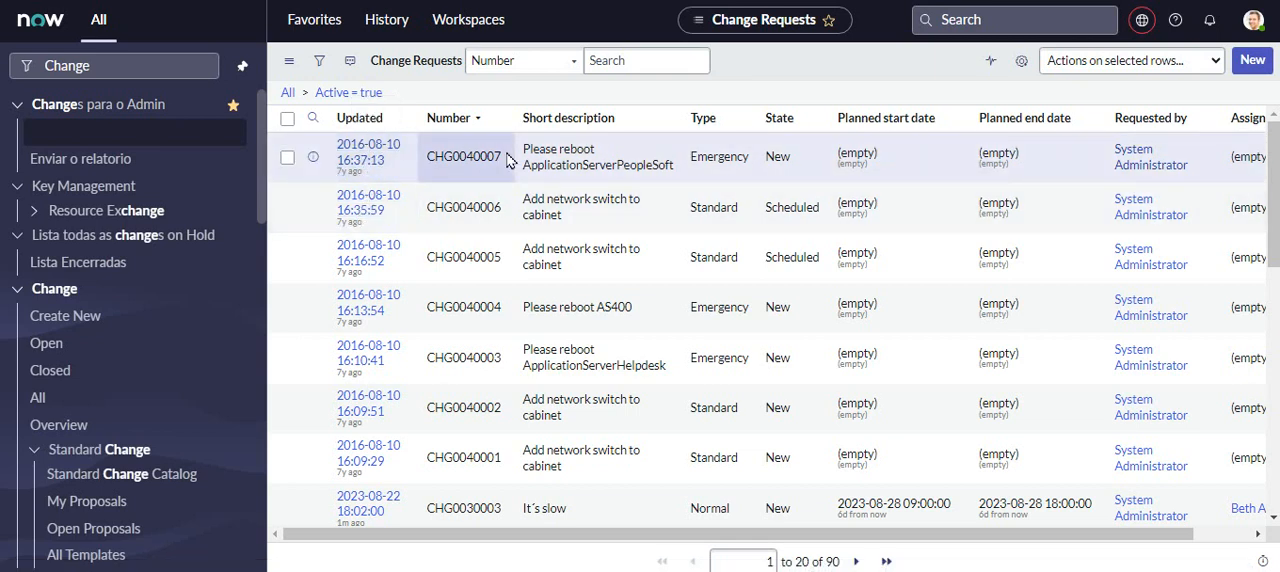
- Sort the change requests by the Updated column with the most recently updated record first
click(361, 120)
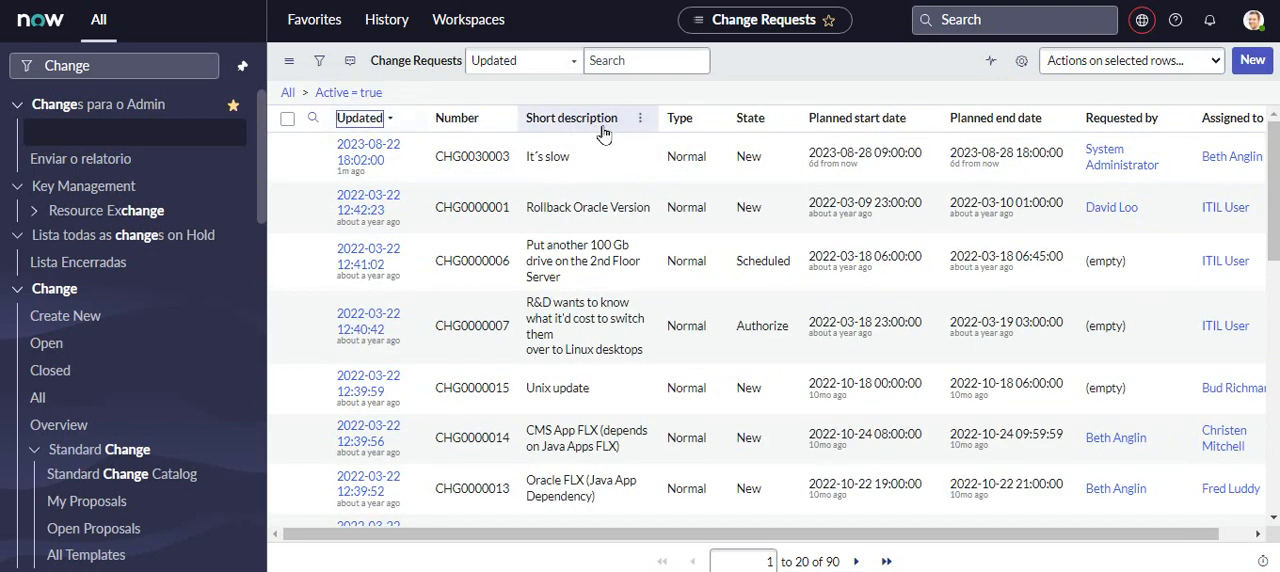
click(366, 120)
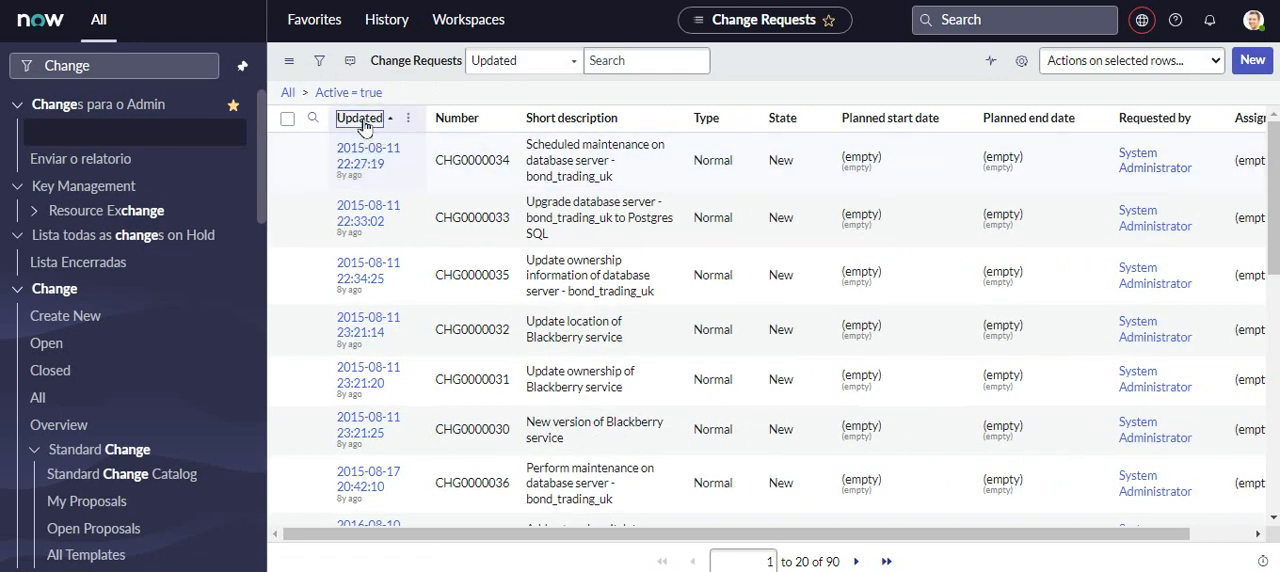
click(362, 120)
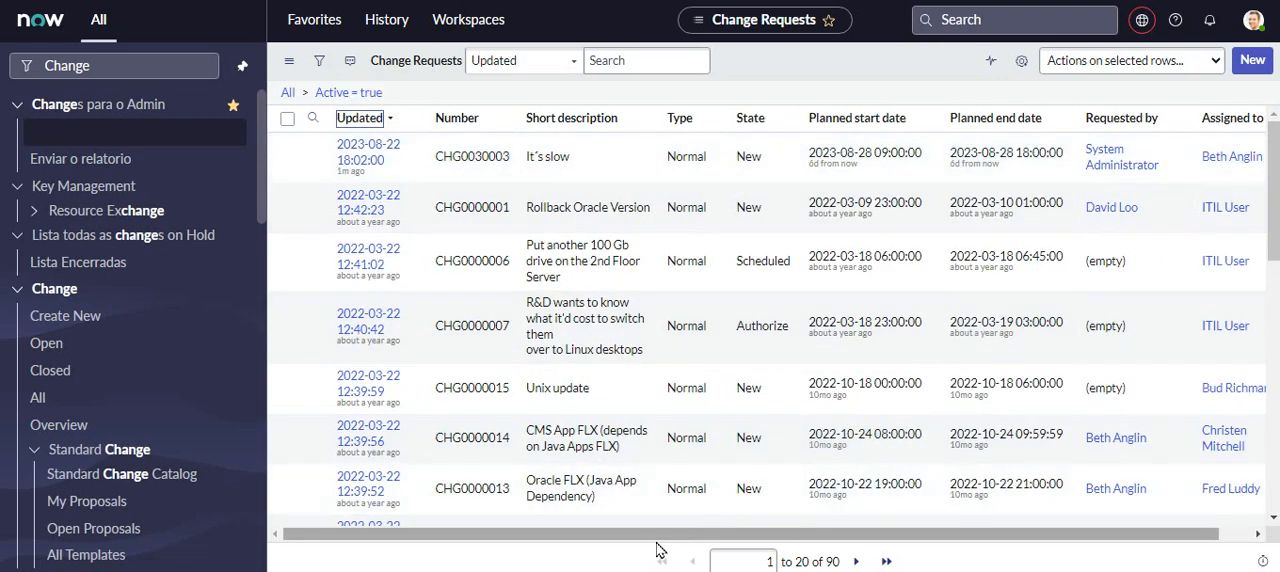
- Copy the number of the "It´s slow" change request and open its record through the global search
drag(680, 535, 1006, 531)
drag(903, 543, 432, 165)
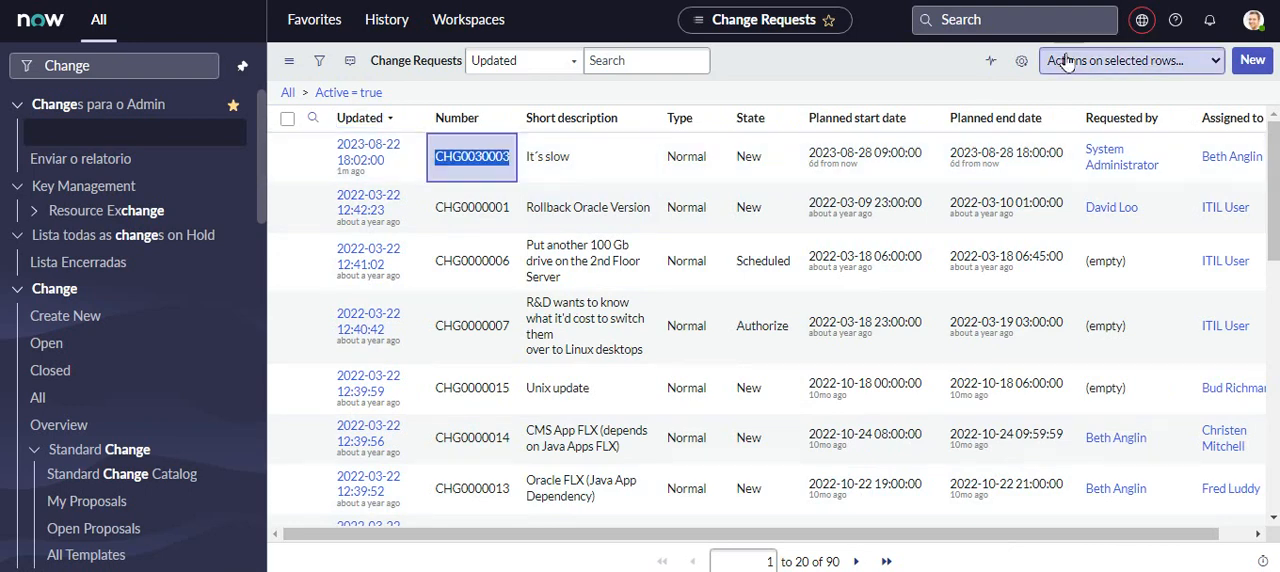
click(1025, 20)
text(CHG0030003)
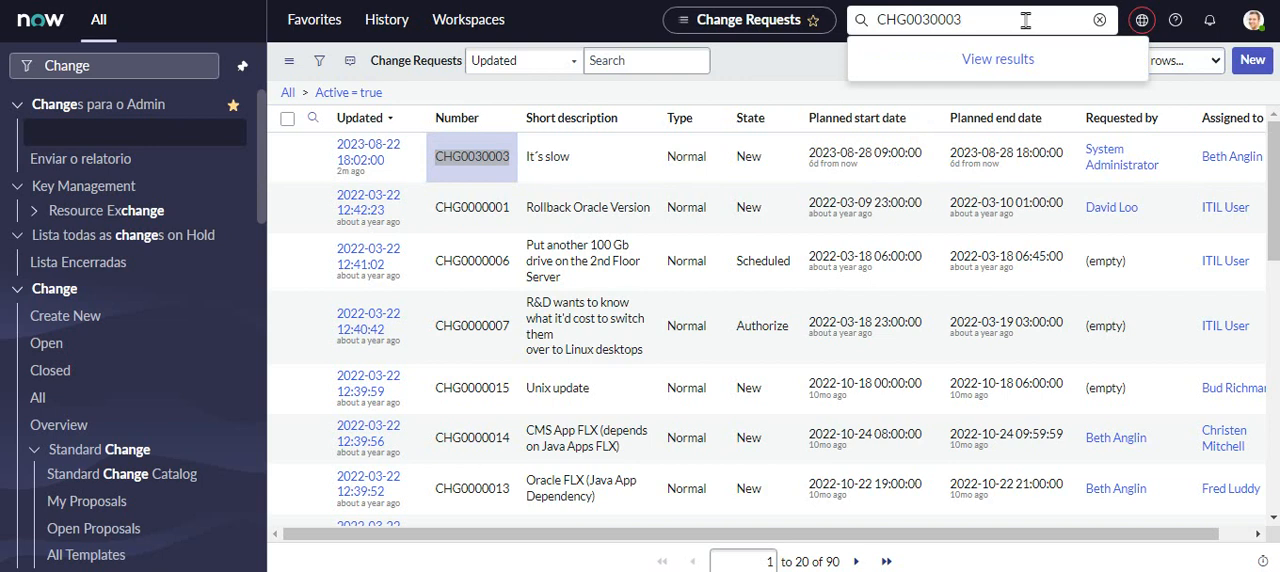
key(Return)
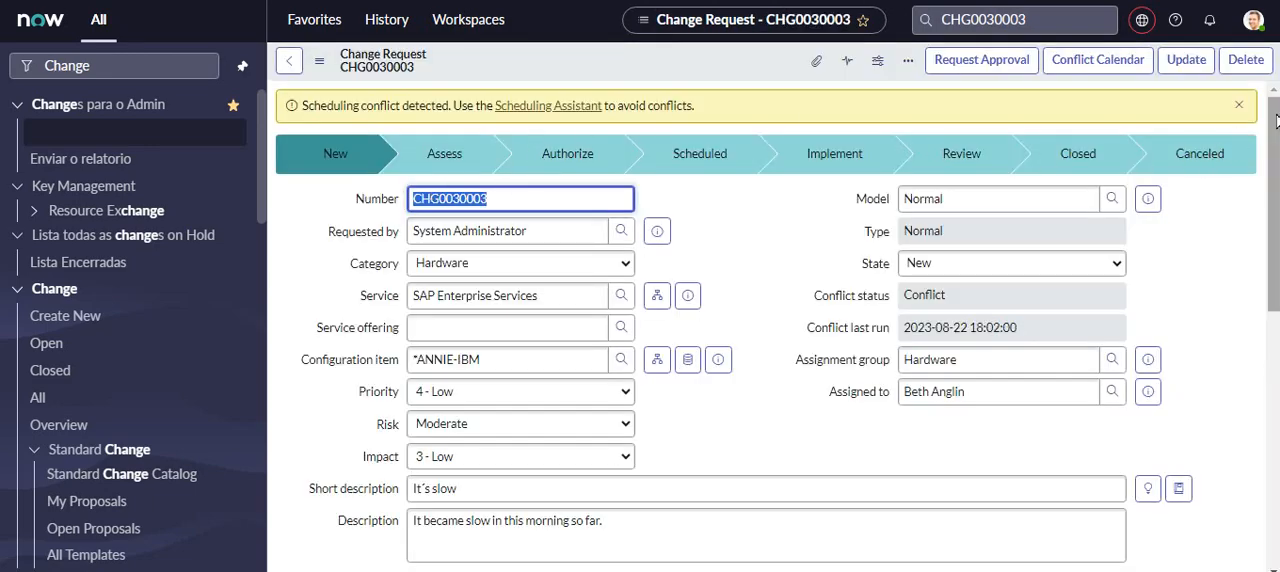
- View the change request's conflict calendar and return to its form
scroll(1258, 130, down, 4)
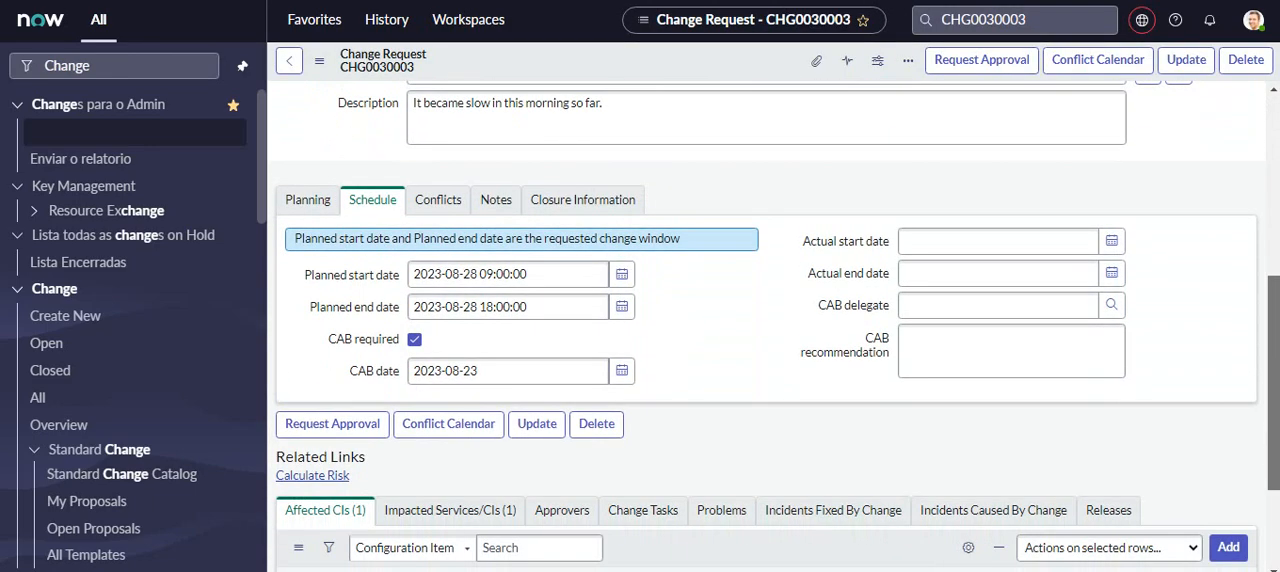
scroll(583, 323, down, 2)
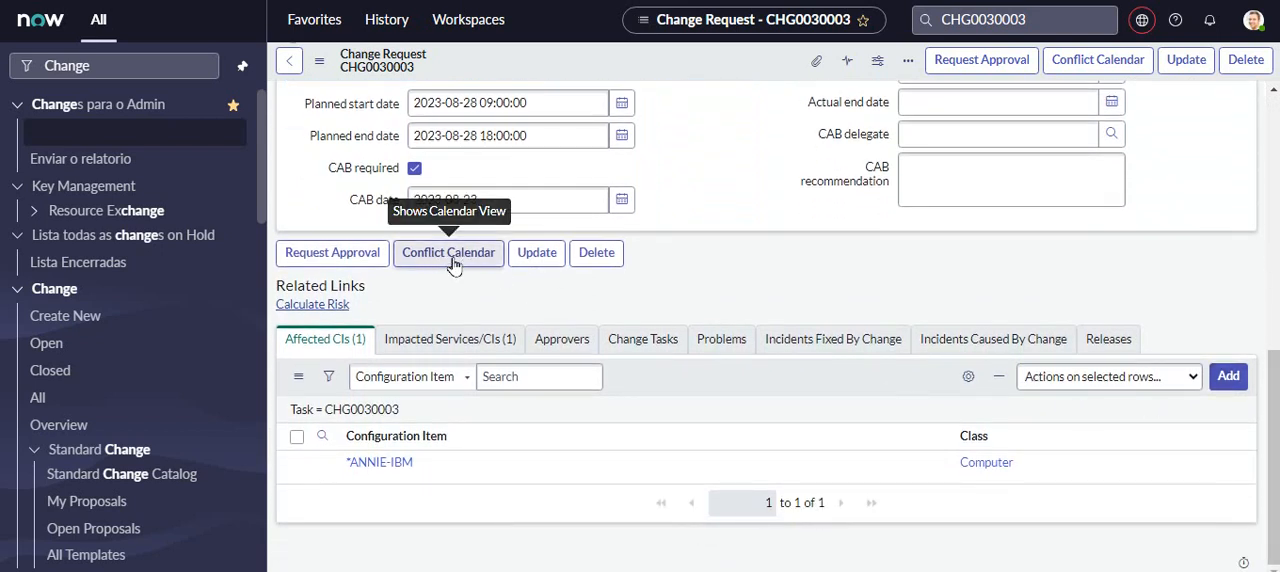
click(449, 253)
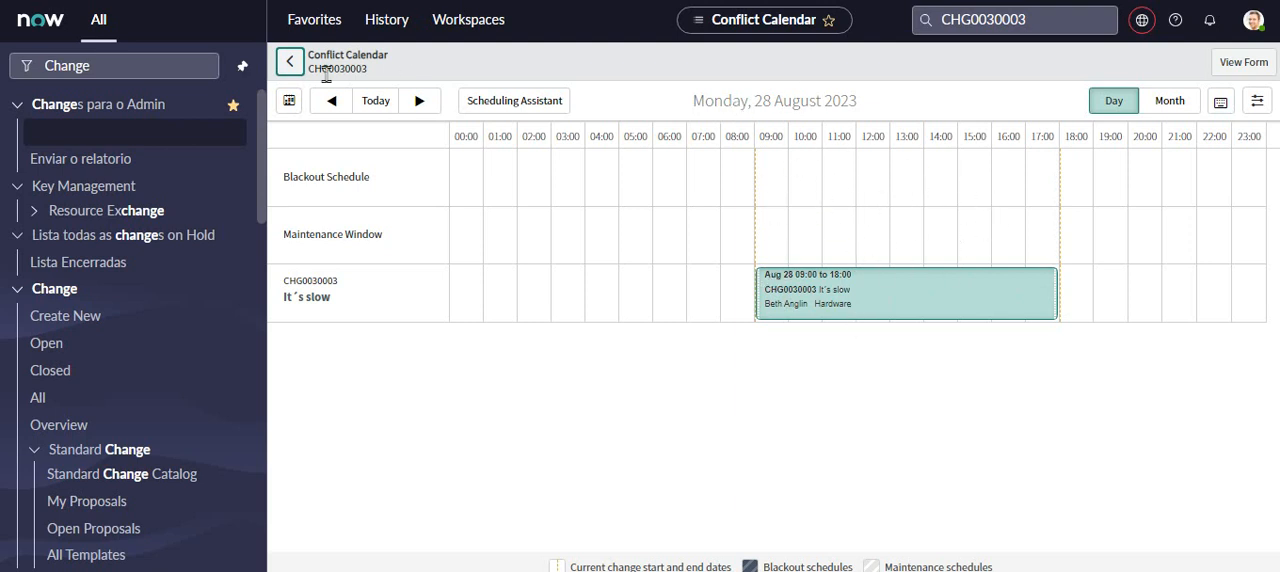
click(298, 66)
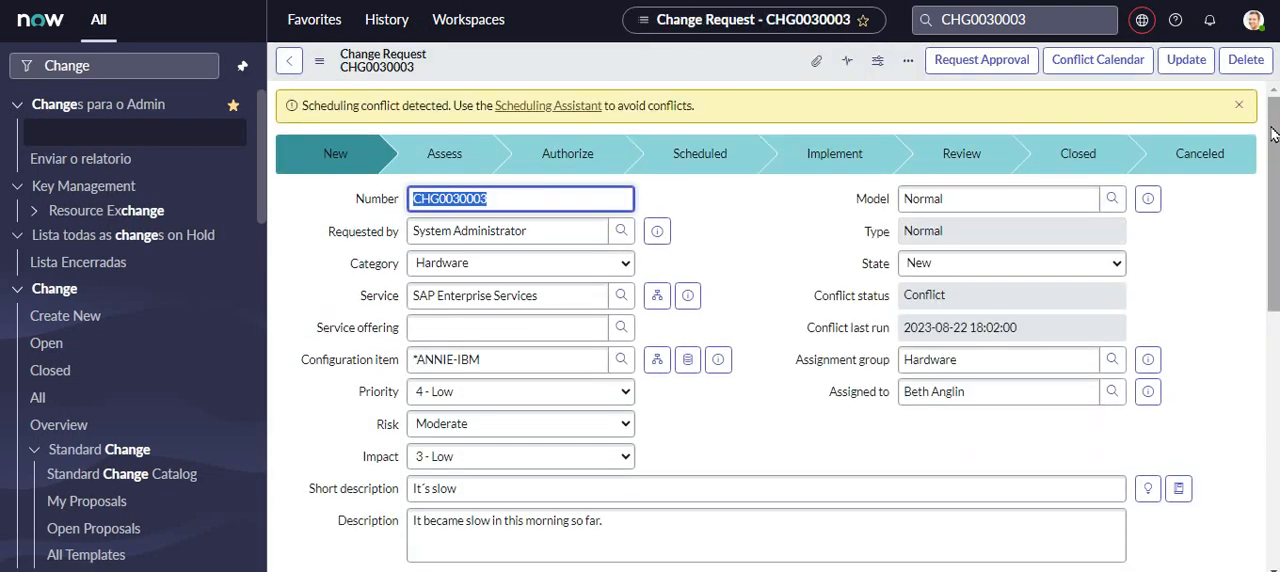
- Review the change request's impacted services/CIs and try to open its list of approvers
drag(1272, 129, 1272, 390)
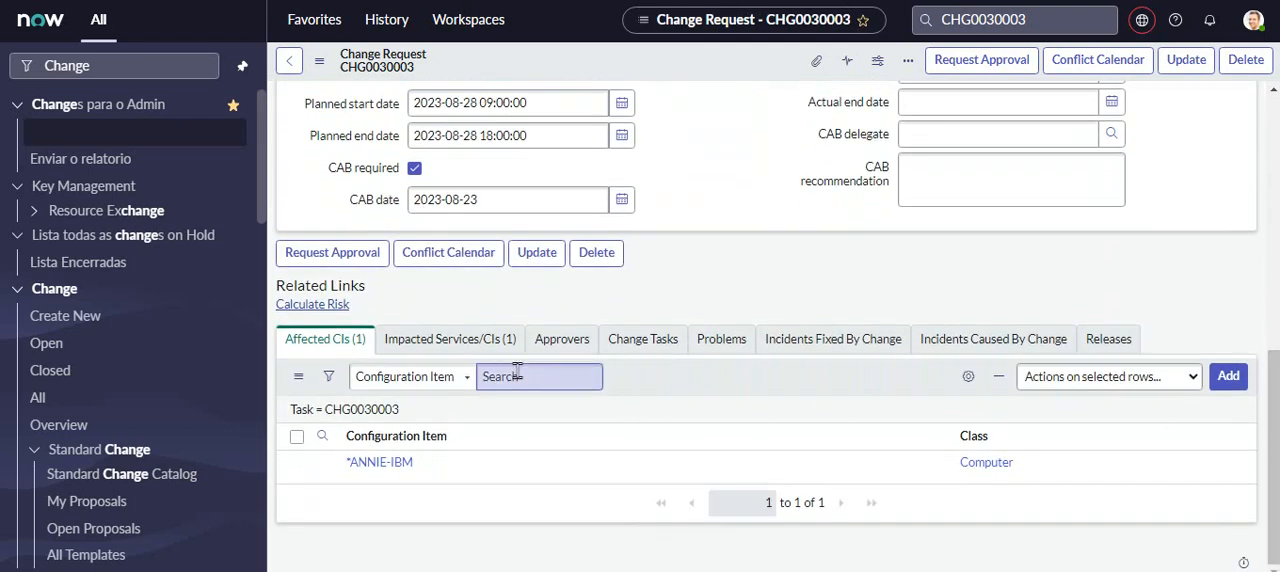
click(450, 339)
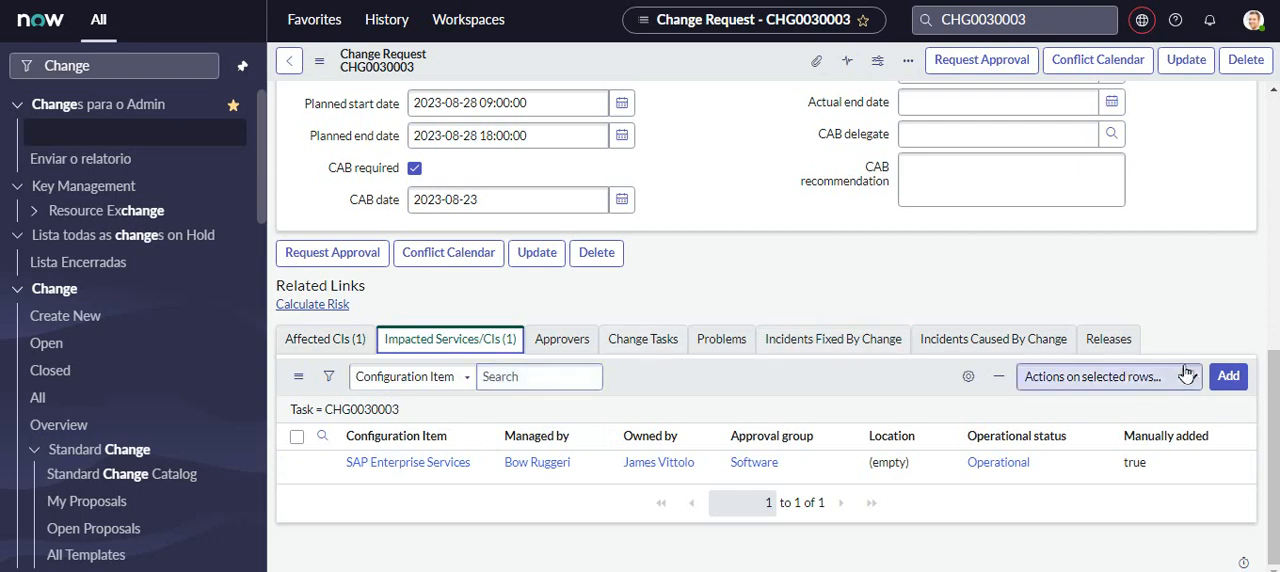
mouse_move(1275, 391)
mouse_down()
mouse_move(1278, 305)
mouse_move(1277, 388)
mouse_up()
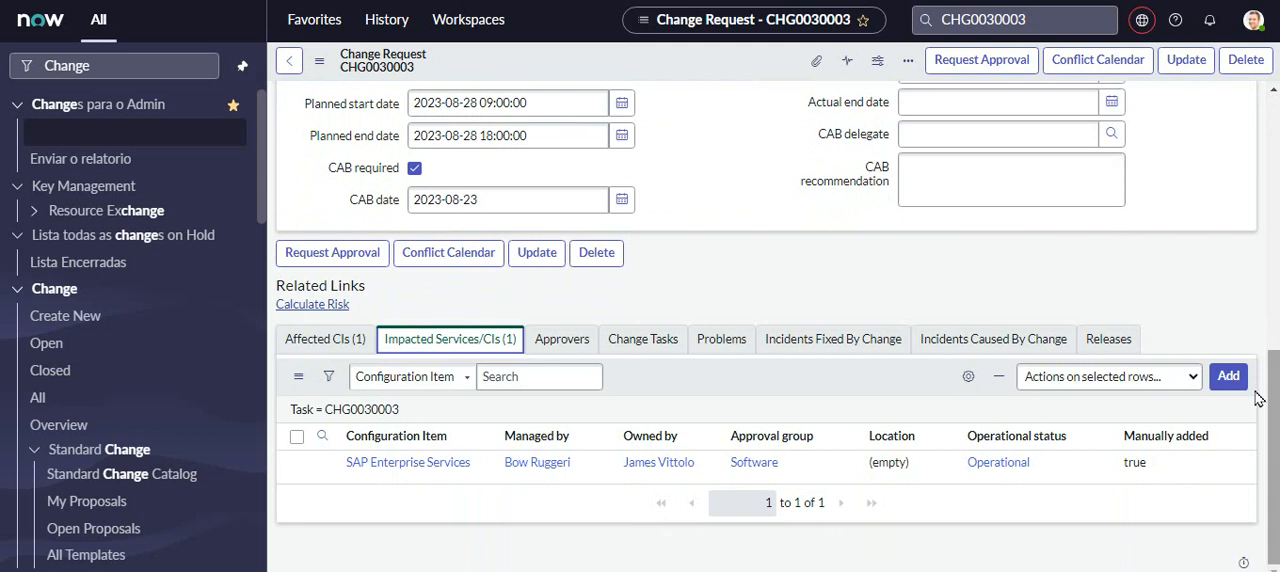
click(563, 345)
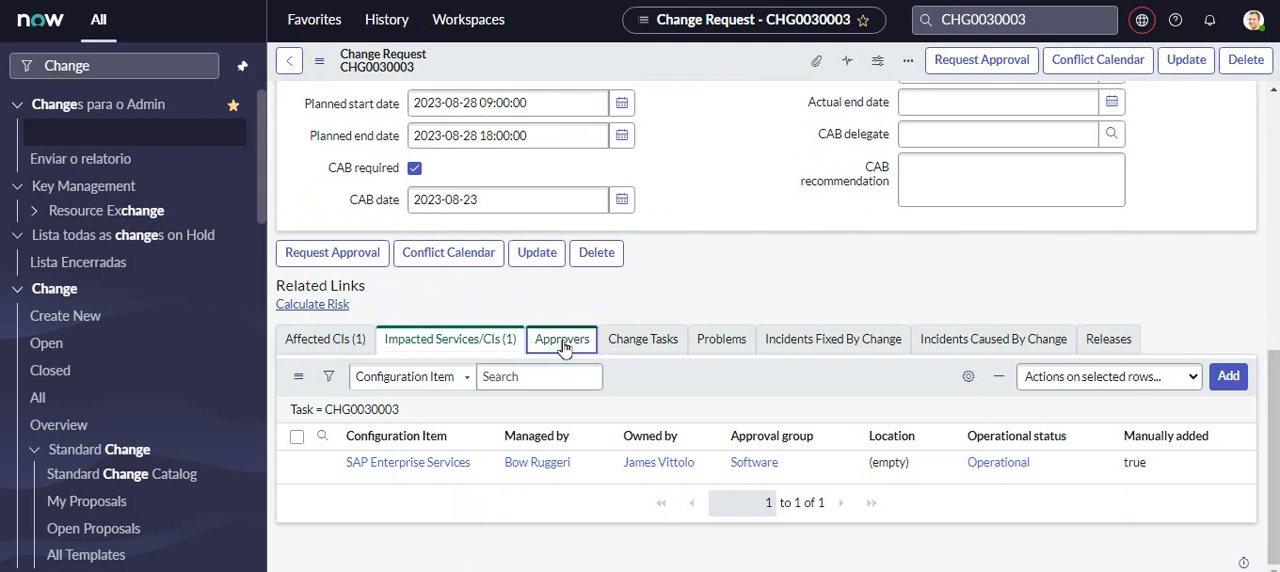
drag(565, 347, 314, 481)
click(376, 496)
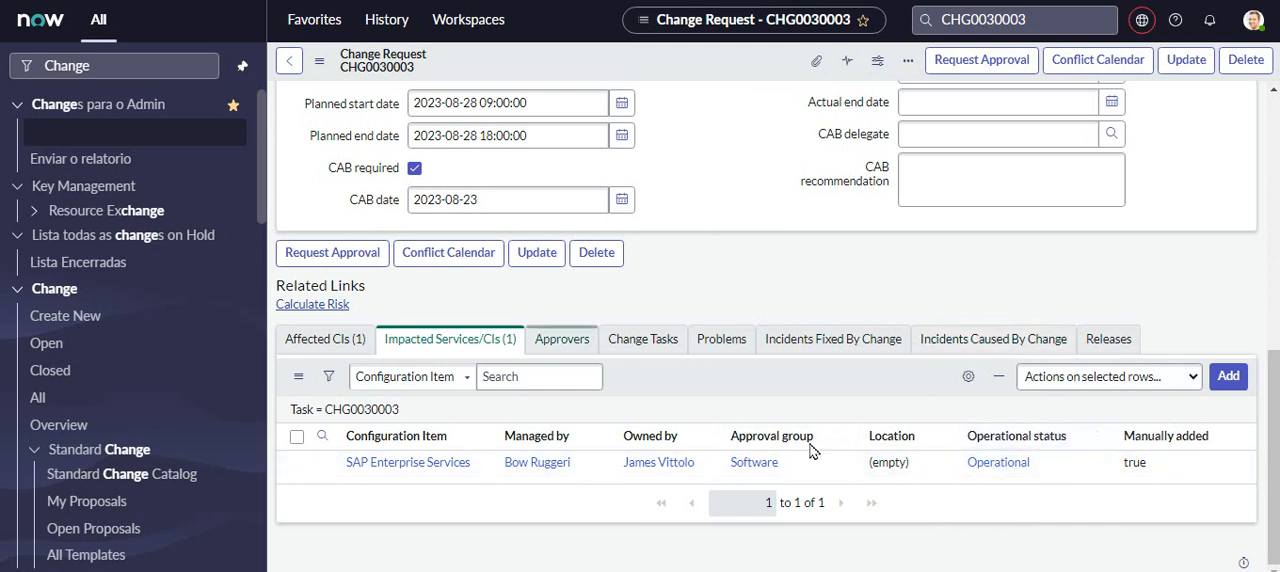
- Review the change request's approvers list and its impacted services/CIs
click(561, 342)
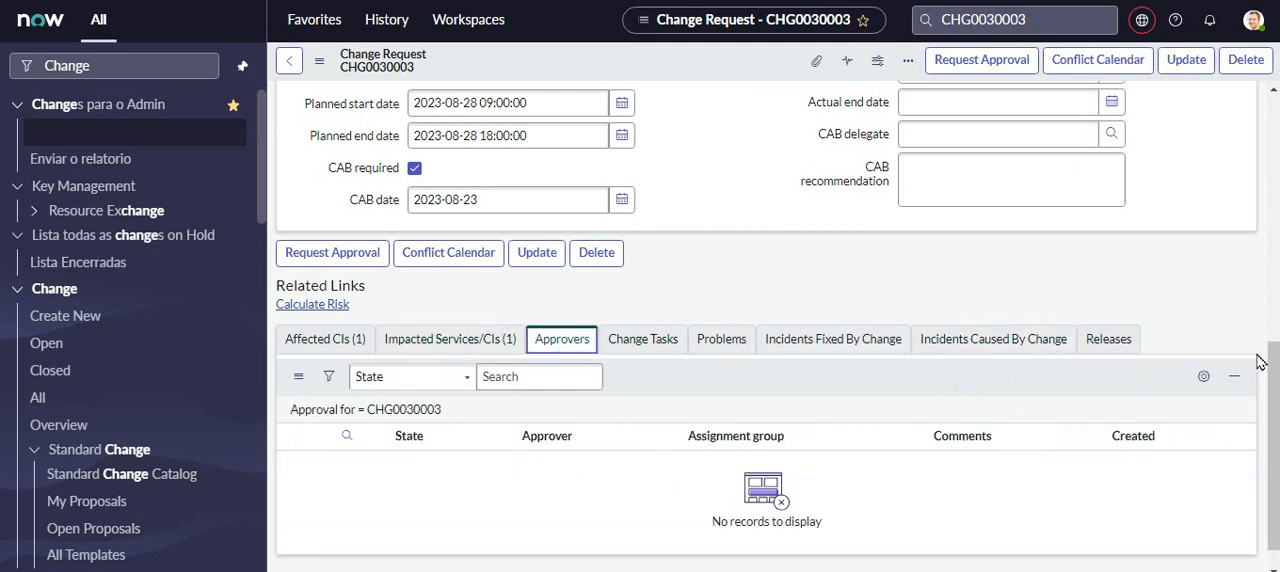
scroll(1275, 456, down, 1)
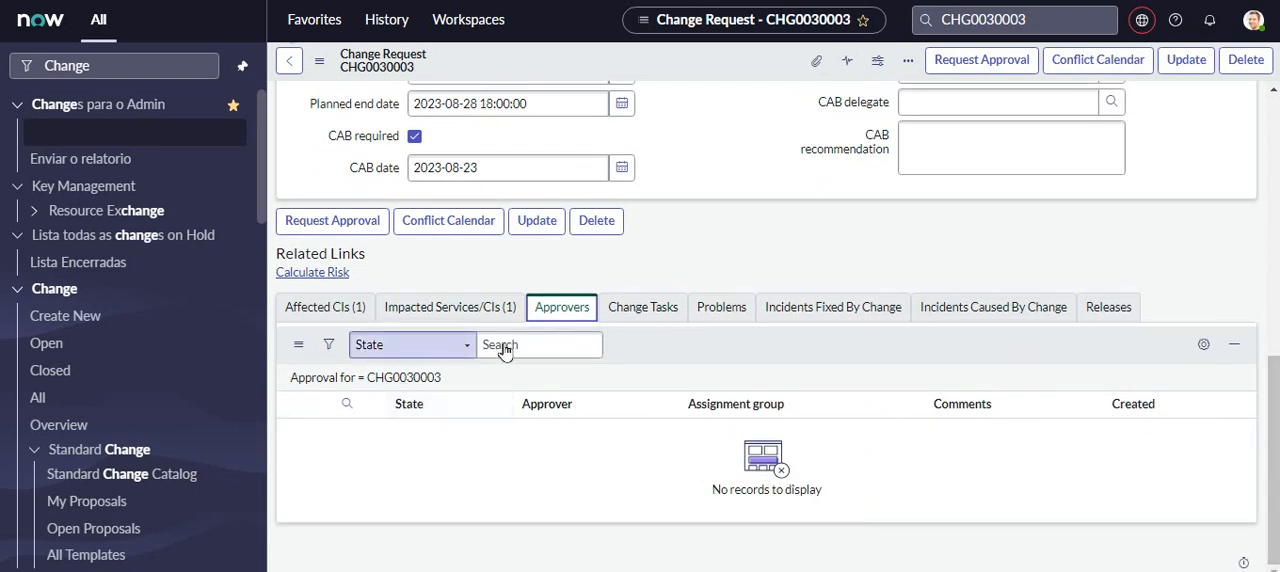
click(424, 314)
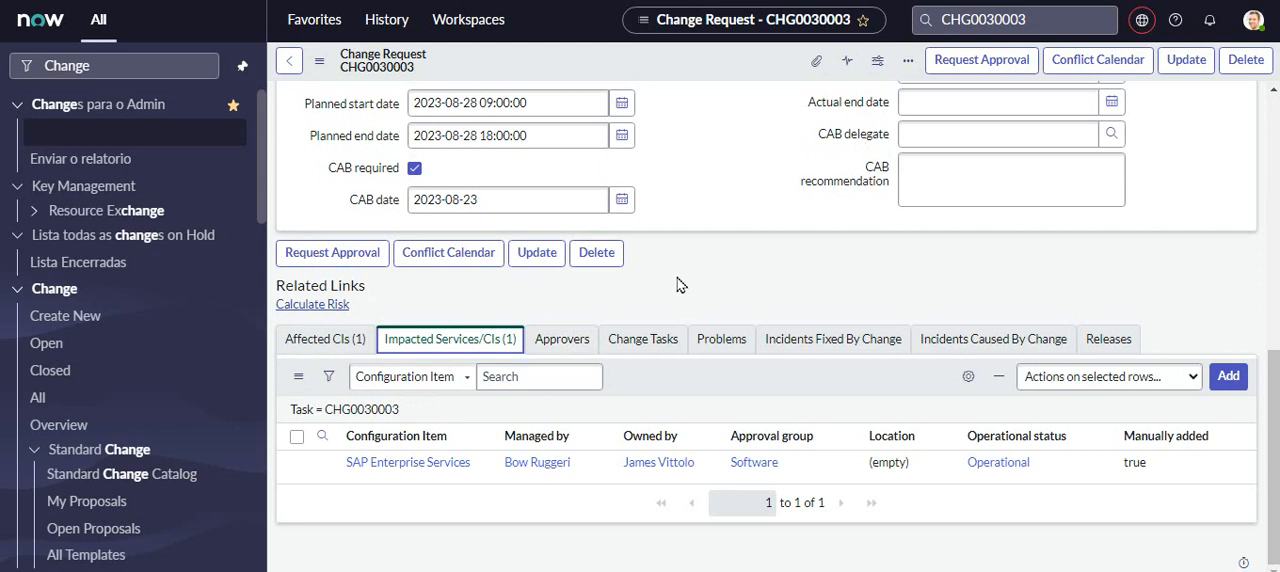
click(638, 349)
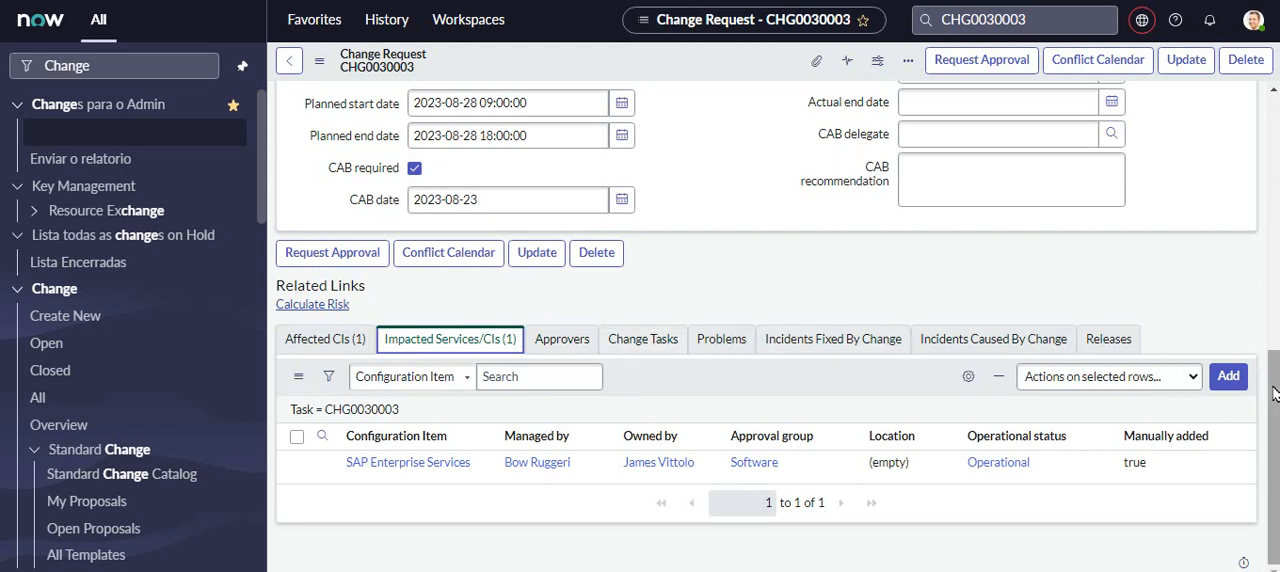
scroll(1274, 393, up, 5)
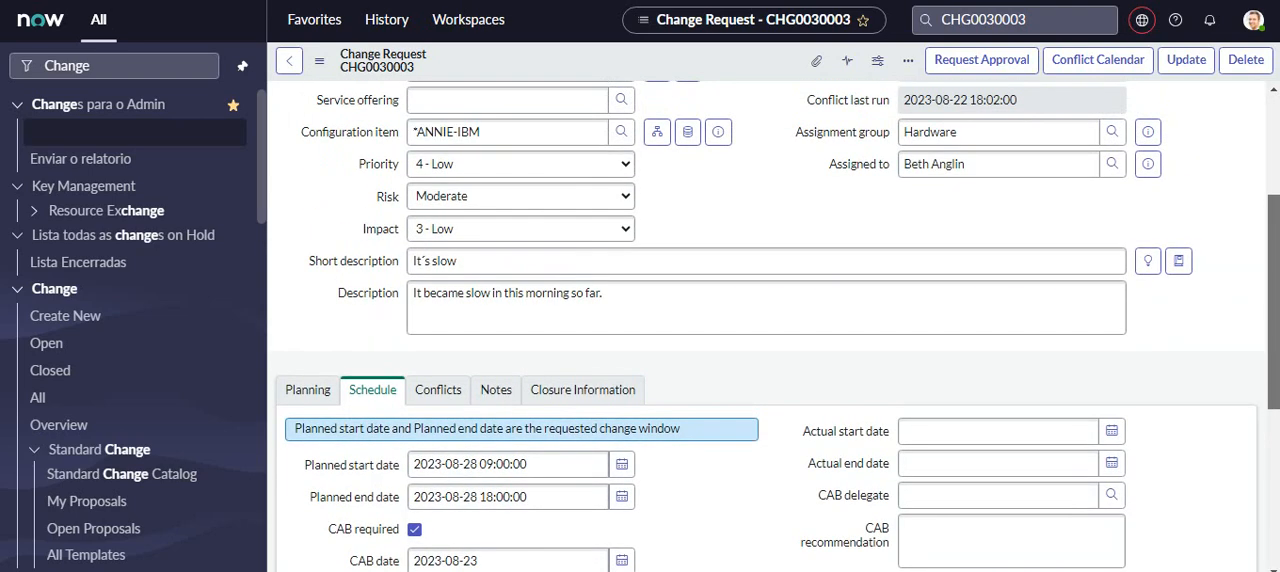
scroll(1274, 393, down, 5)
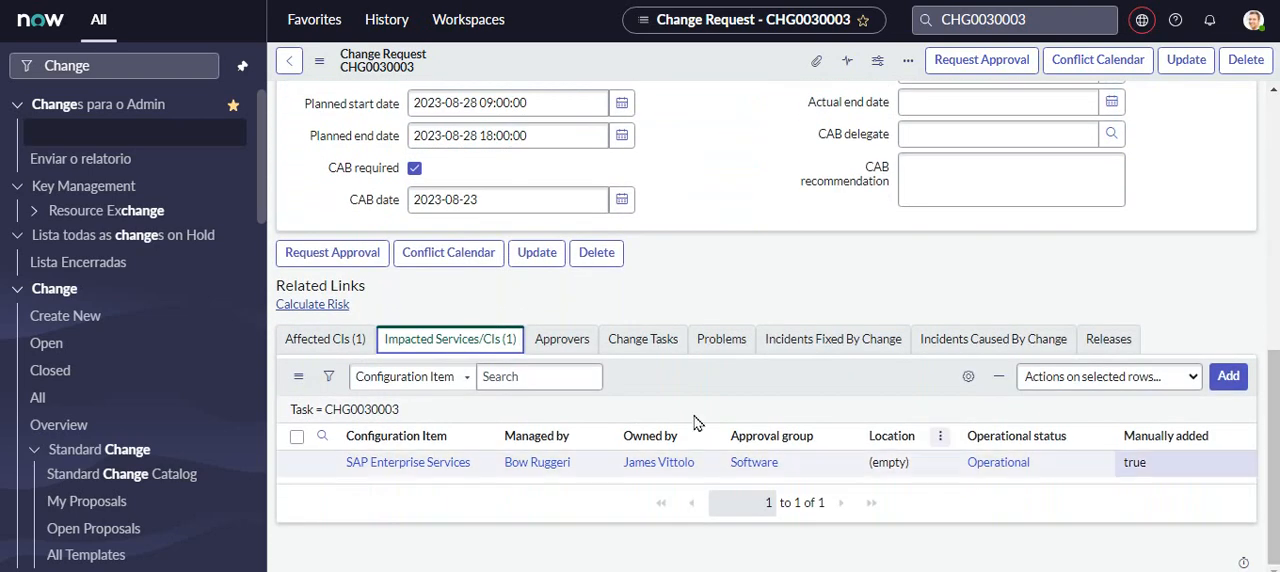
- Start a new change task for the change request and set its configuration item to *ANNIE-IBM
click(647, 344)
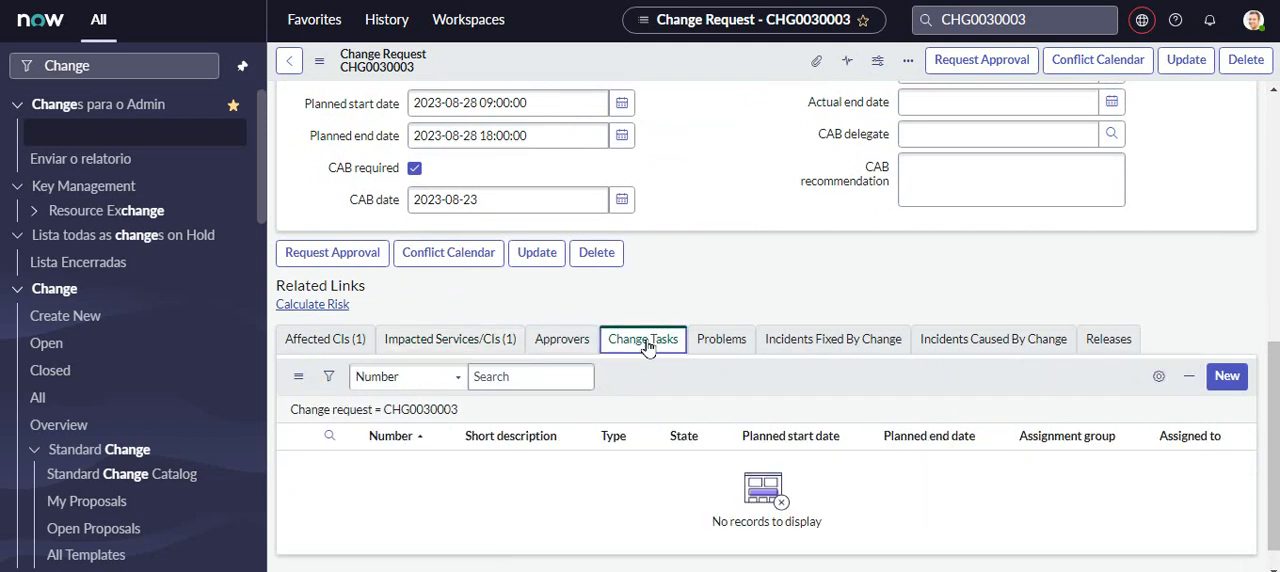
click(1227, 378)
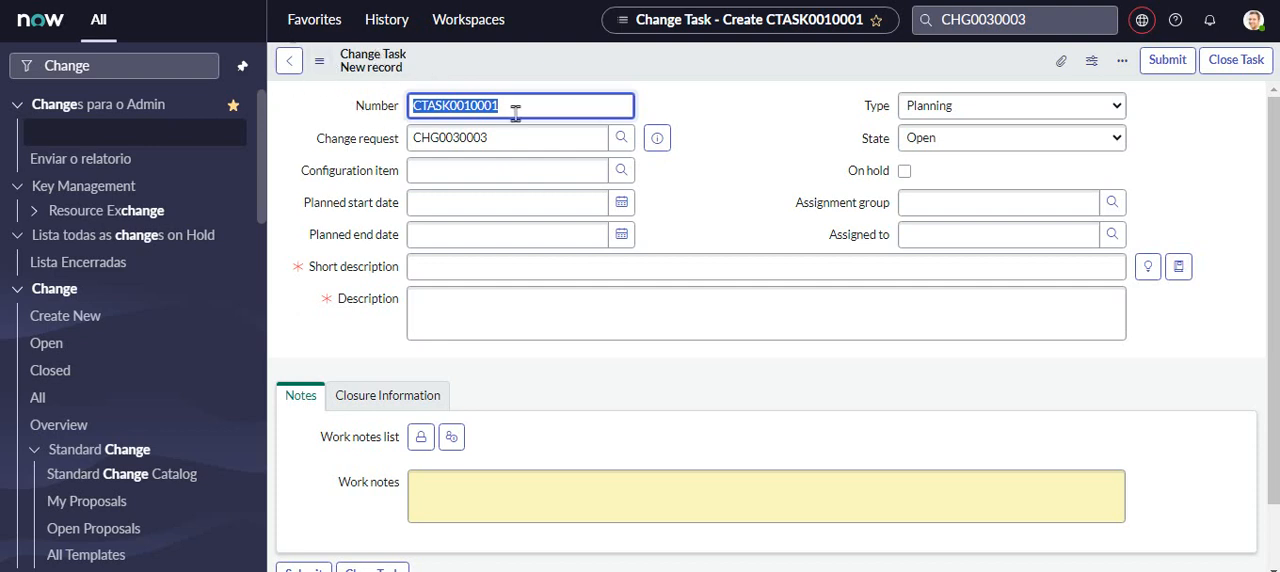
click(552, 104)
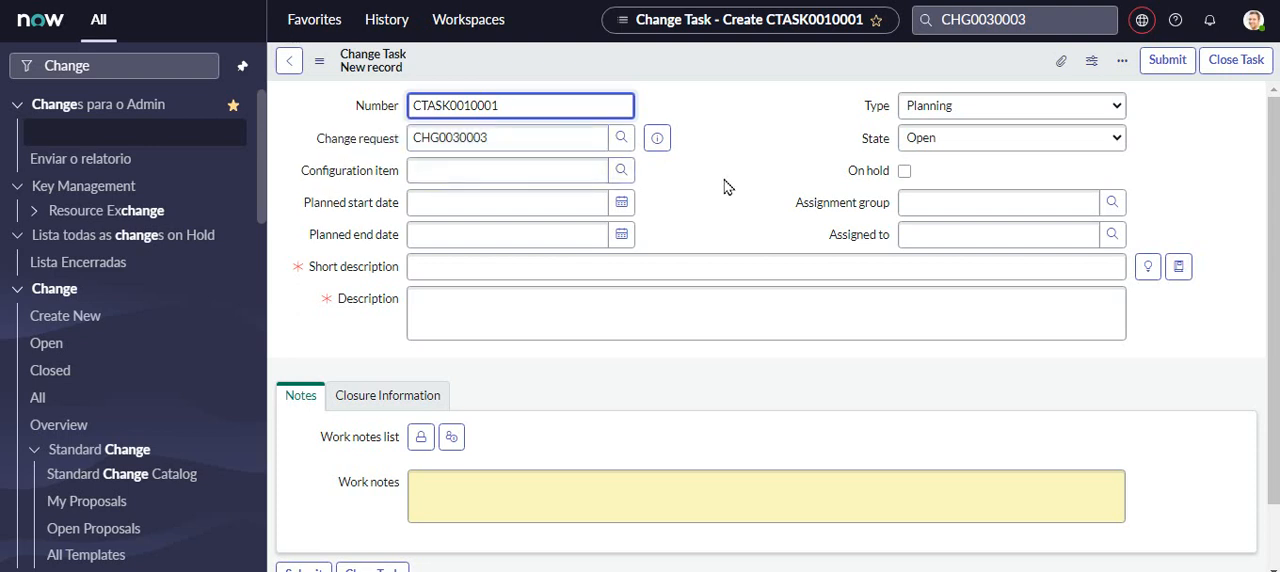
click(622, 173)
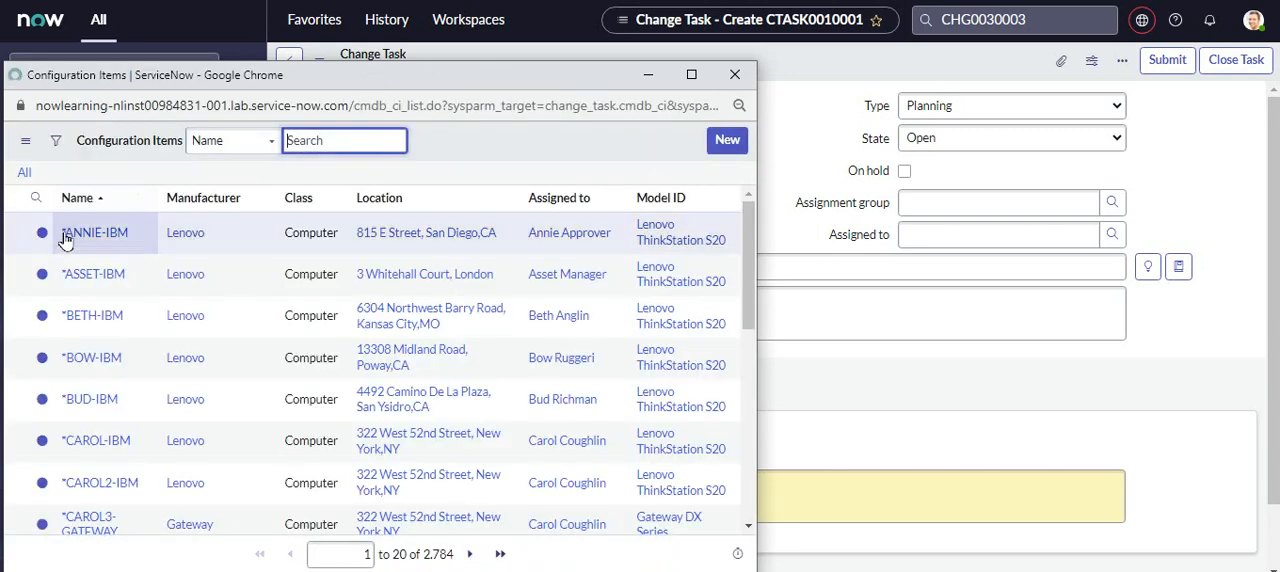
click(65, 238)
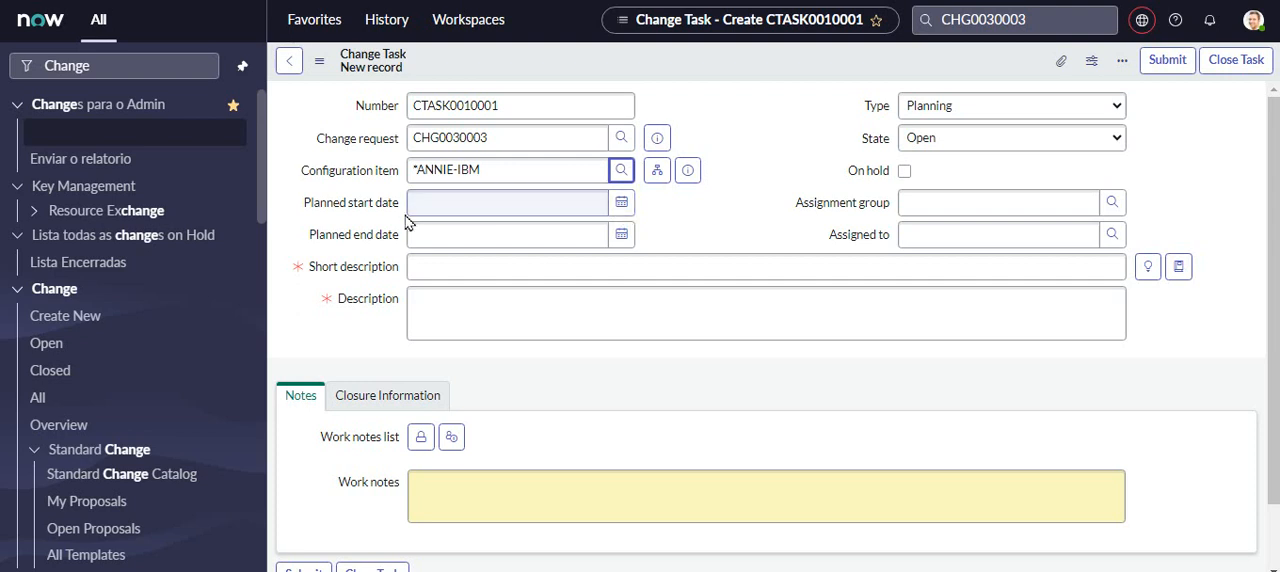
click(625, 209)
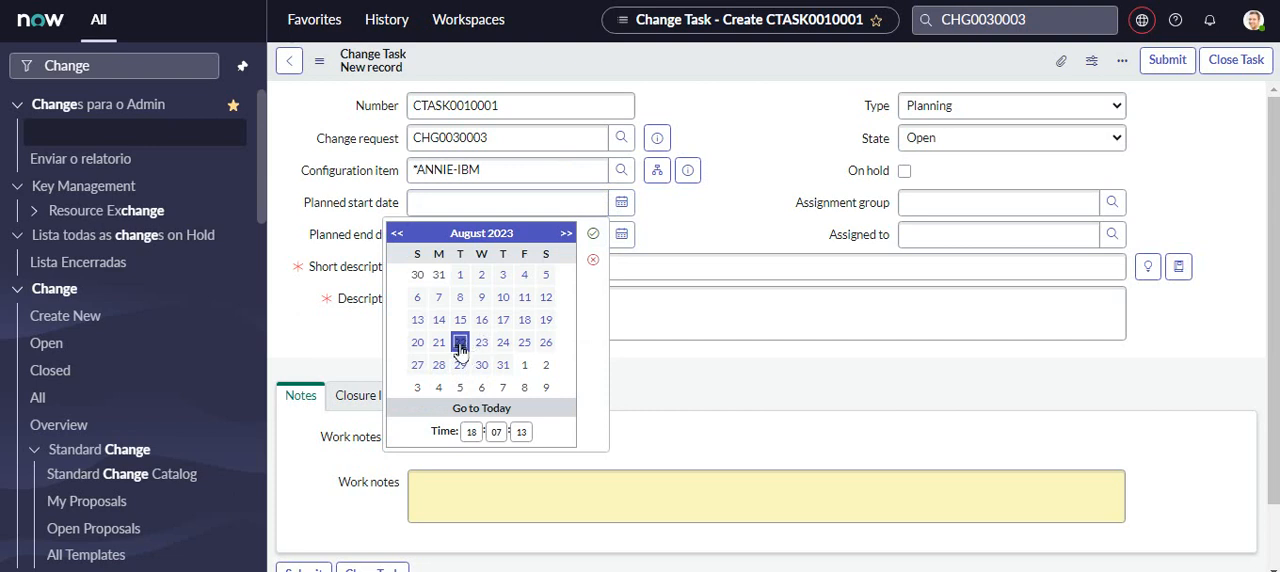
click(460, 298)
click(593, 236)
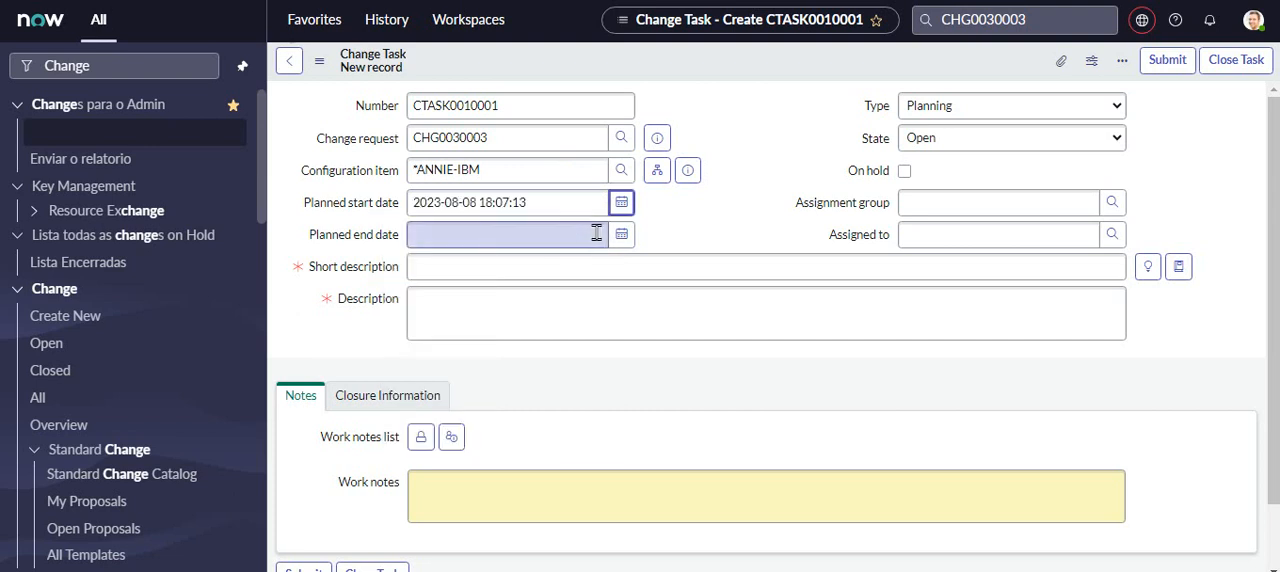
click(620, 236)
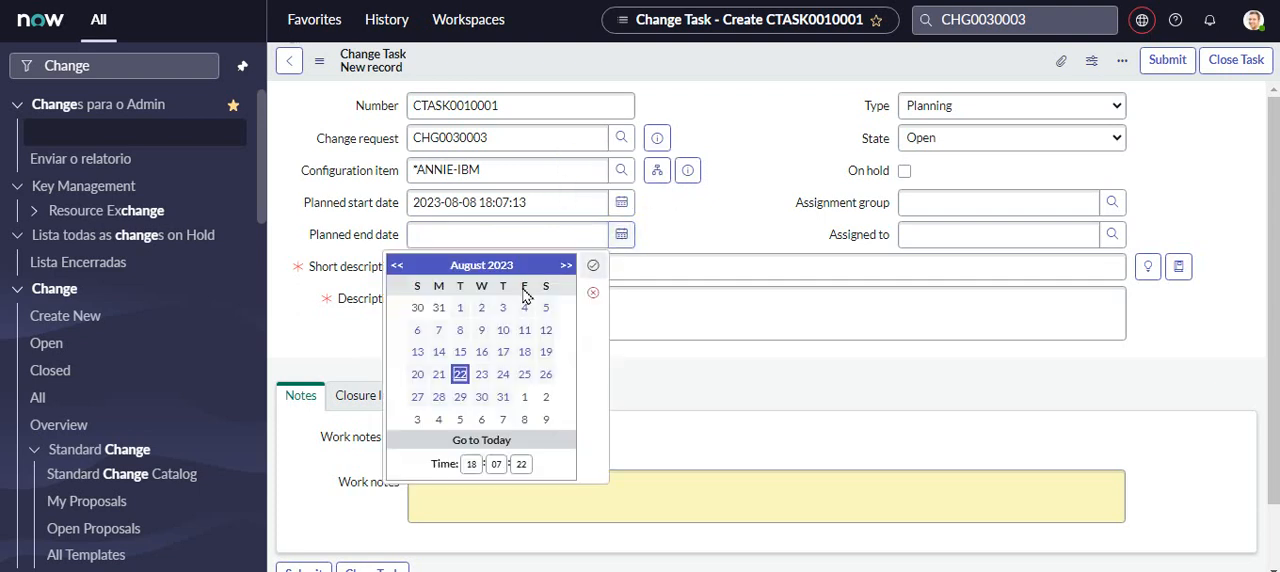
click(461, 333)
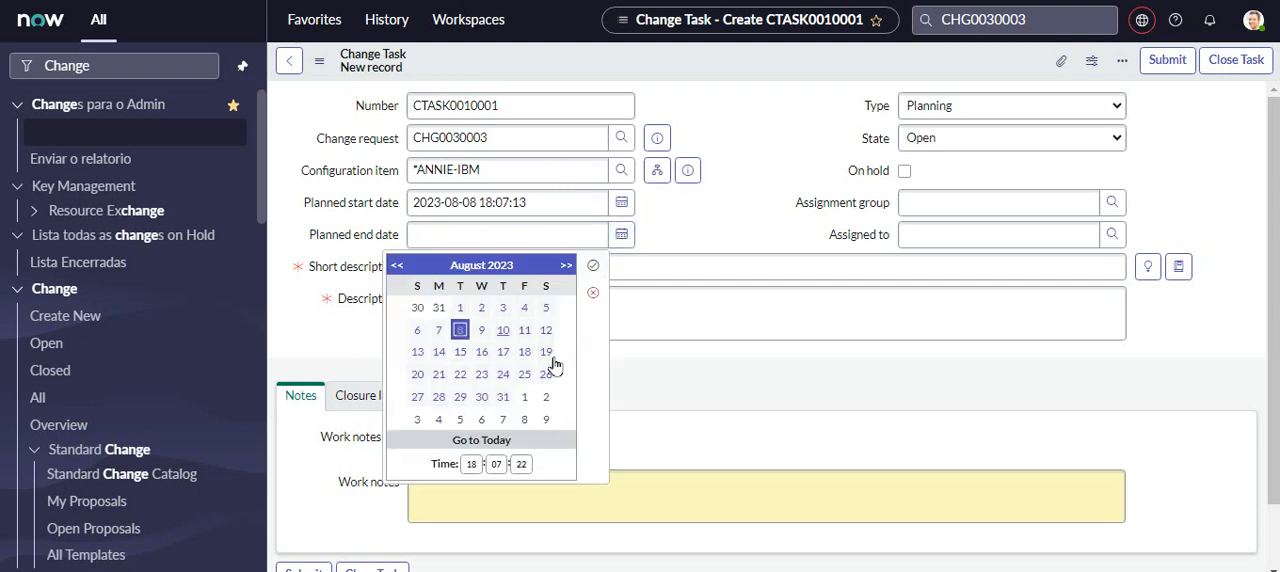
drag(516, 460, 553, 463)
text(35)
click(594, 267)
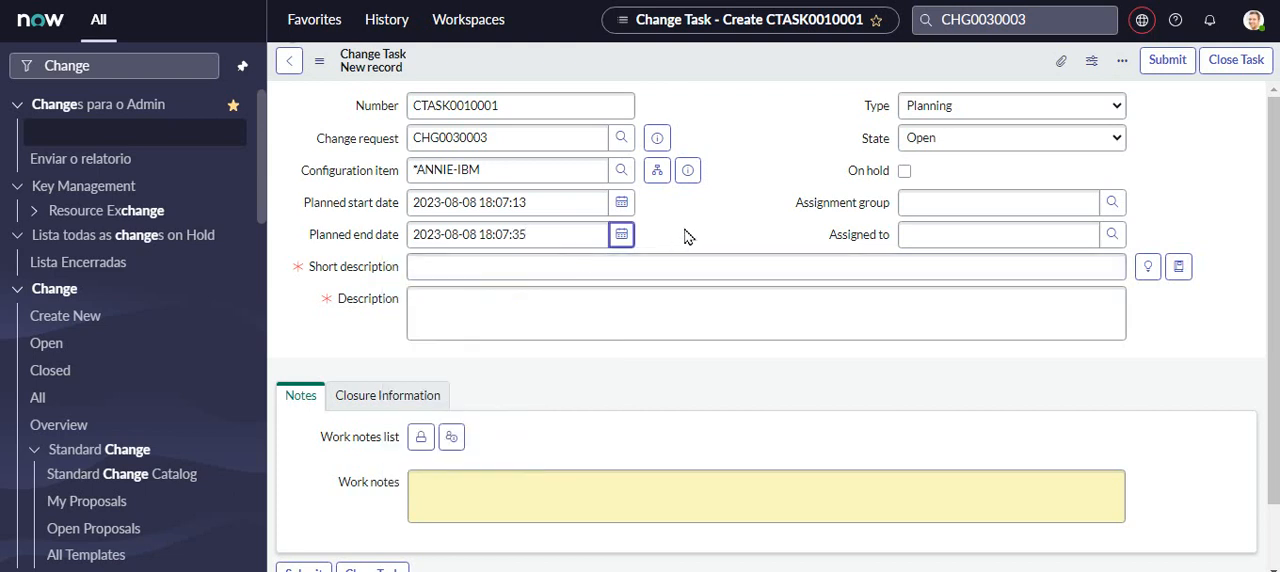
- Enter "Add memory" as the change task's short description and copy the same text into its description
click(604, 304)
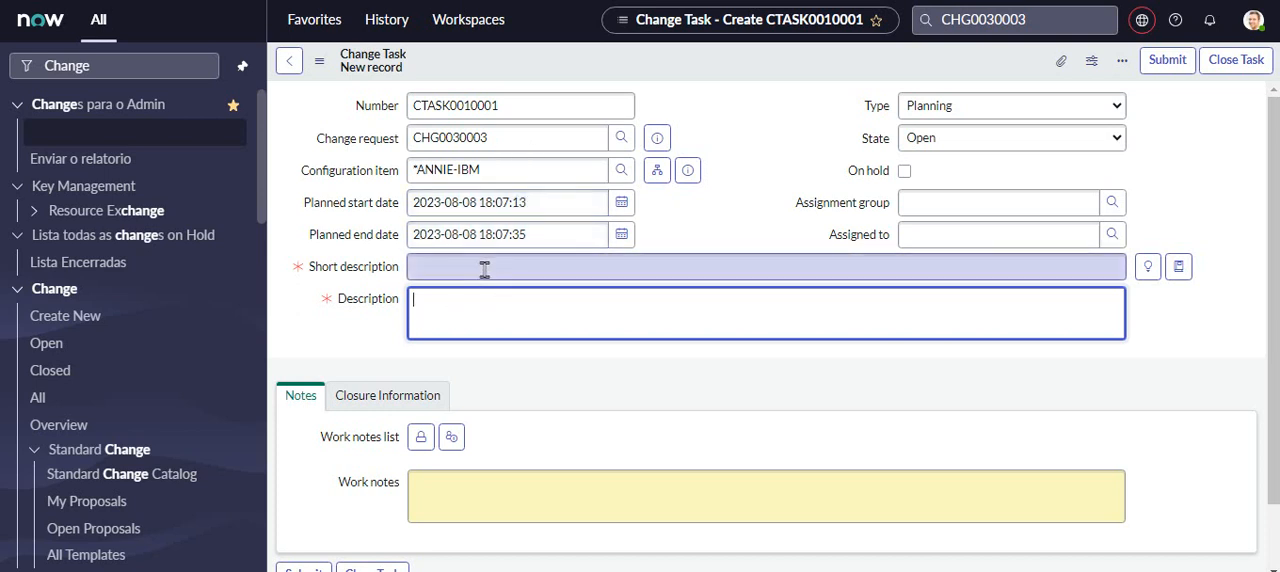
click(452, 261)
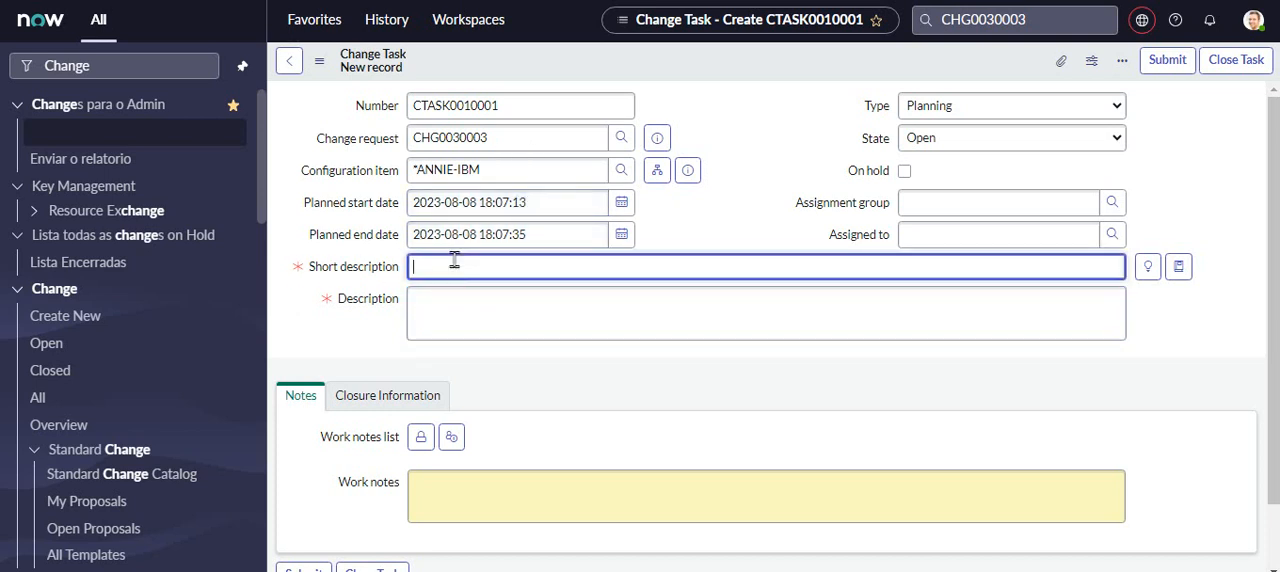
text(Add memory)
click(534, 317)
text(CHG0030003)
drag(514, 268, 258, 273)
key(ctrl+c)
click(560, 313)
key(ctrl+a)
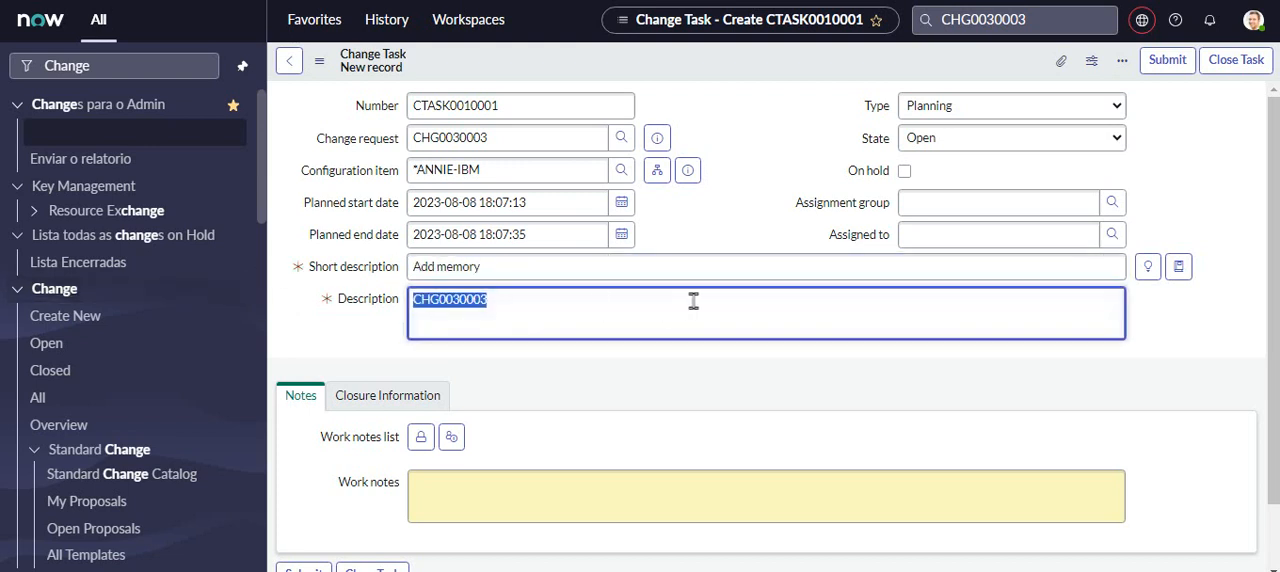
key(ctrl+v)
- Check the task's closure information and enter the work note "Call me if I m absent +" followed by the contact phone number
scroll(1250, 300, down, 1)
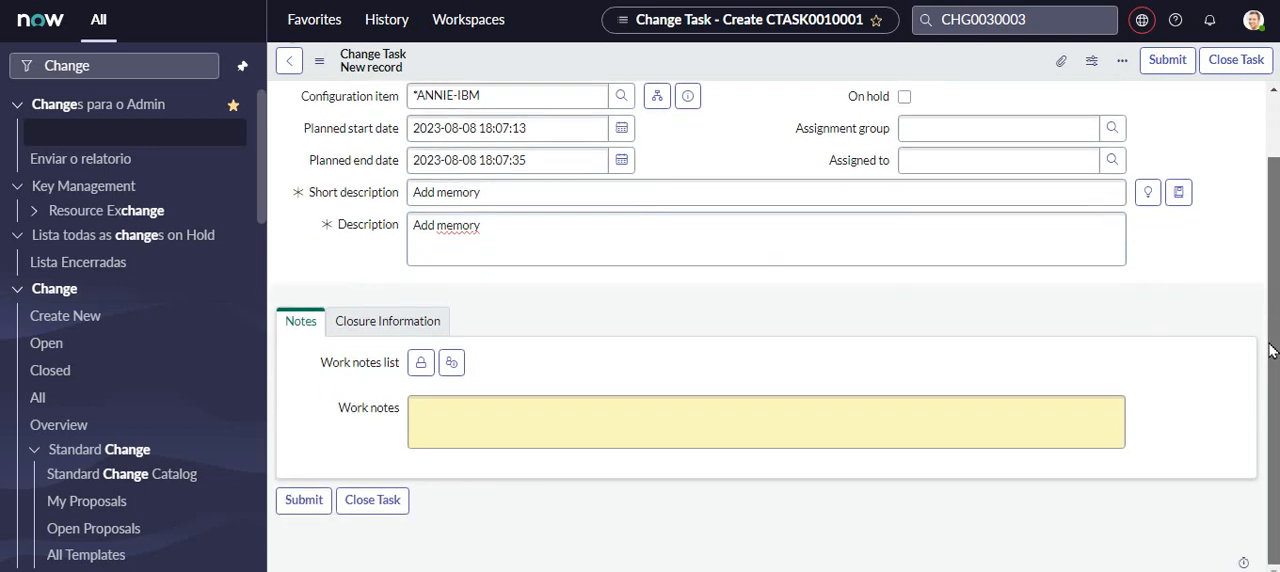
click(385, 325)
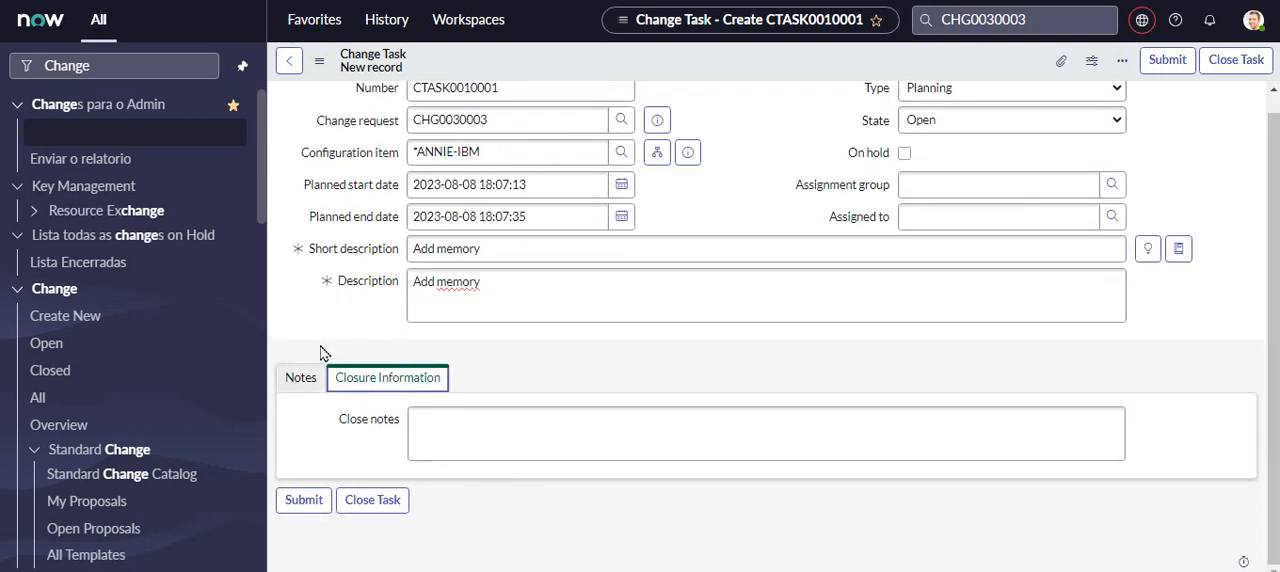
click(302, 378)
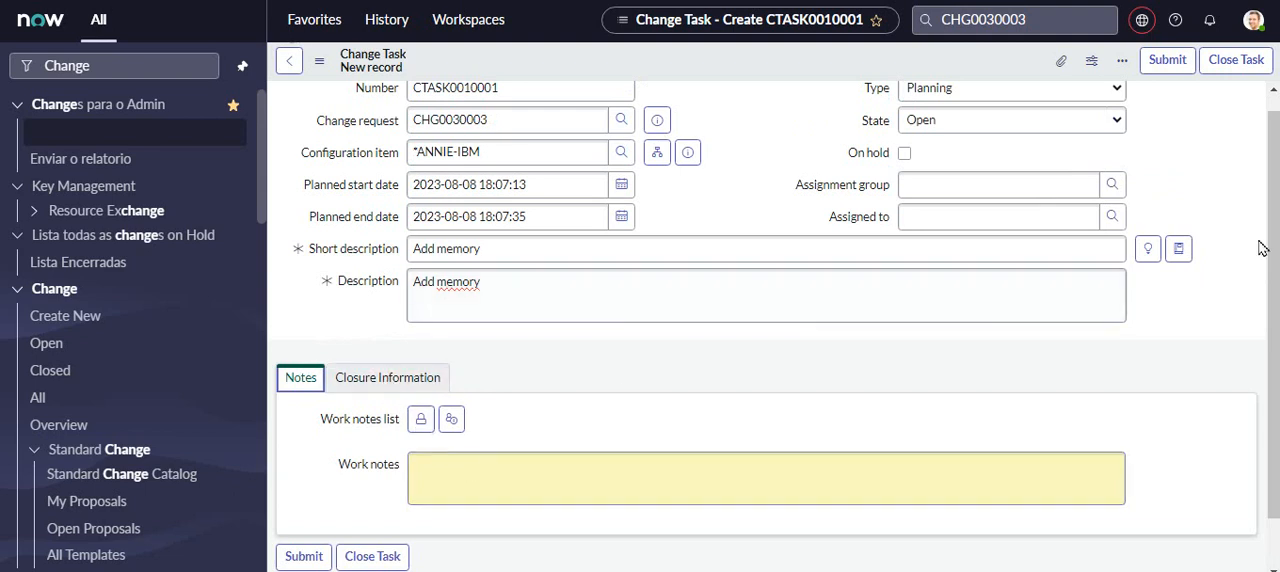
click(478, 477)
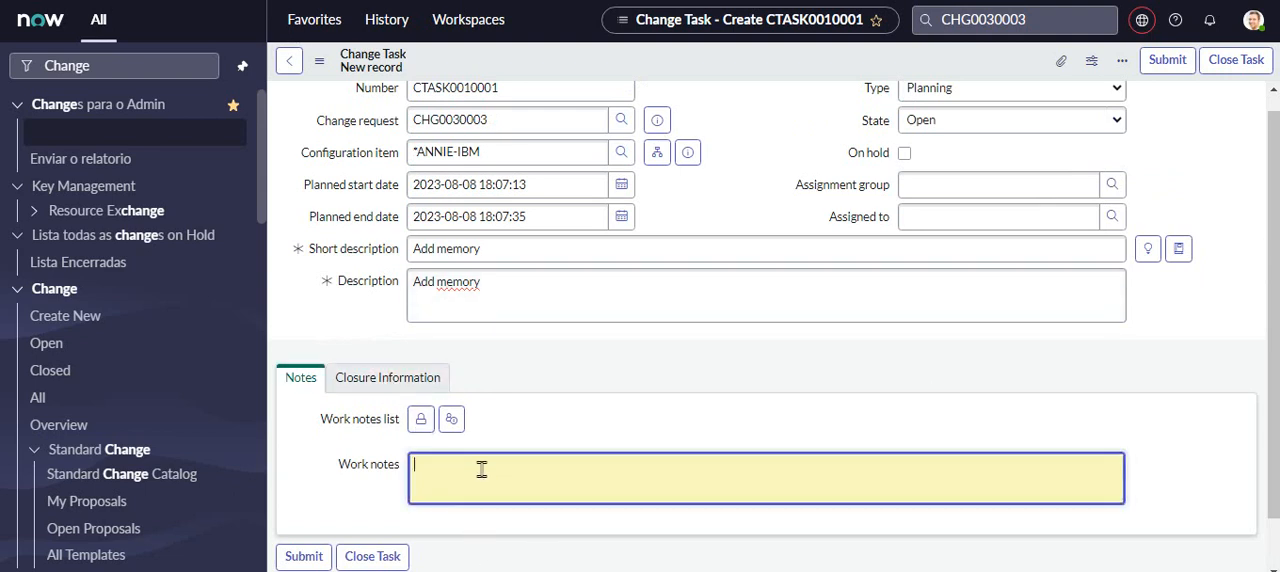
text(Call me if I m)
text(eed)
key(BackSpace)
text(bsente)
key(BackSpace)
text(-)
text( + 999999999)
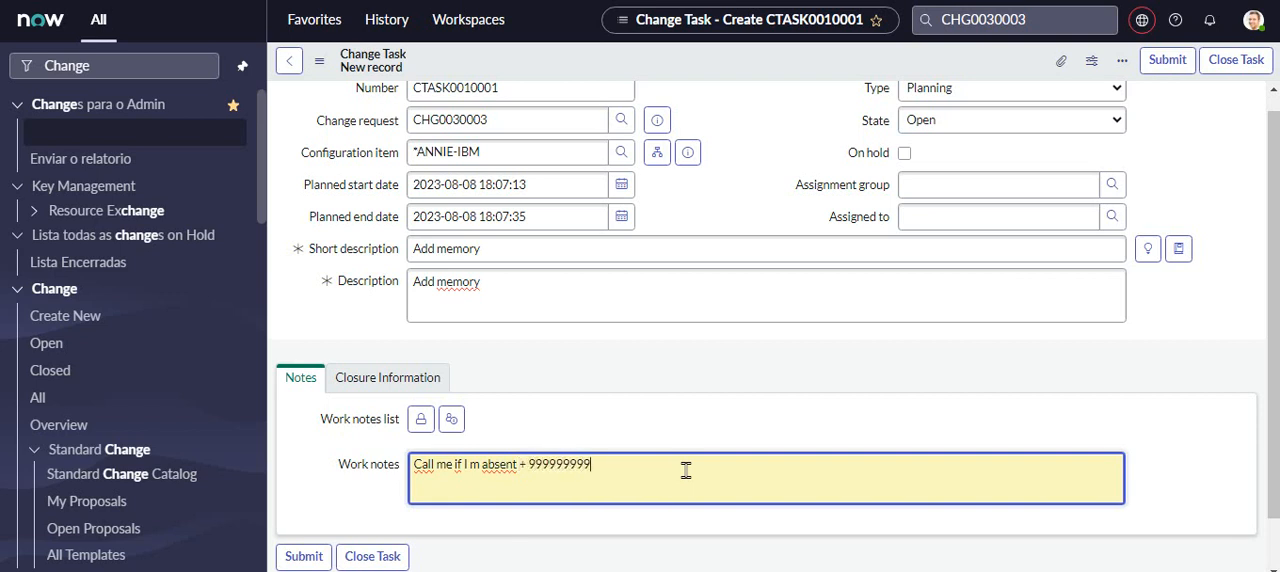
click(689, 420)
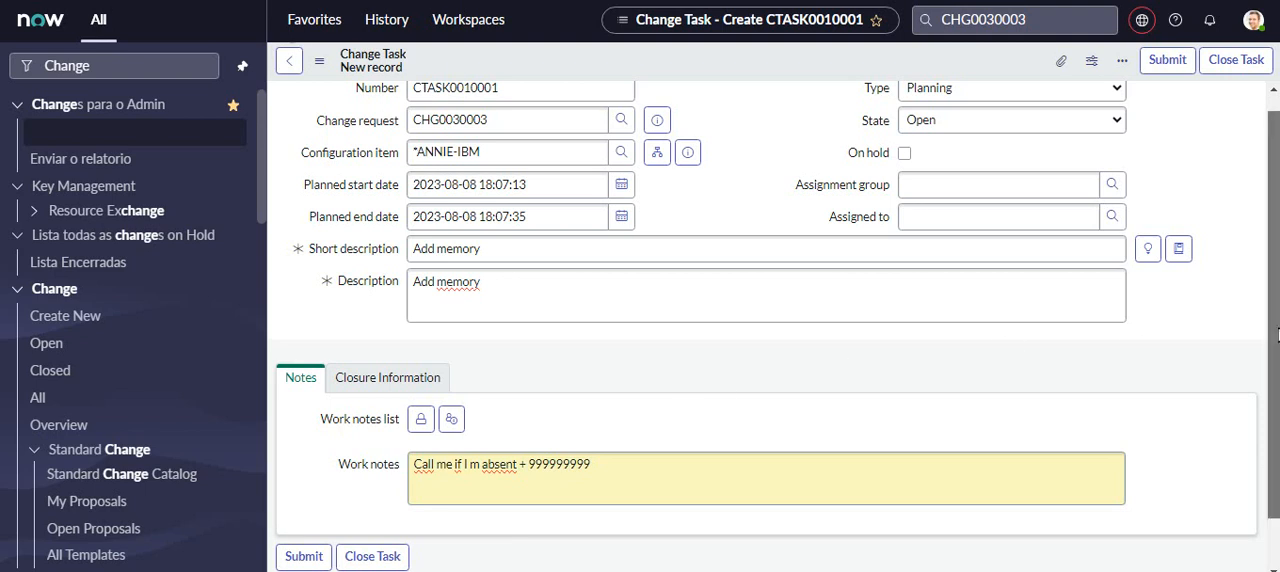
- Set the change task's assignment group to Hardware and assign it to the first user listed for that group
scroll(1278, 335, up, 1)
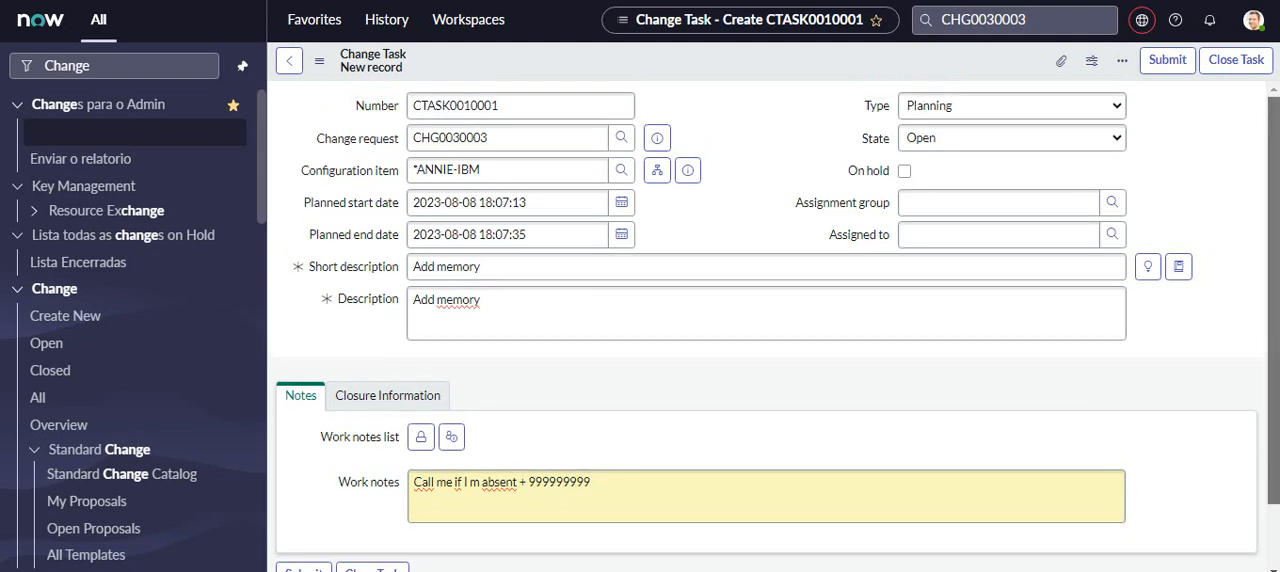
click(1114, 204)
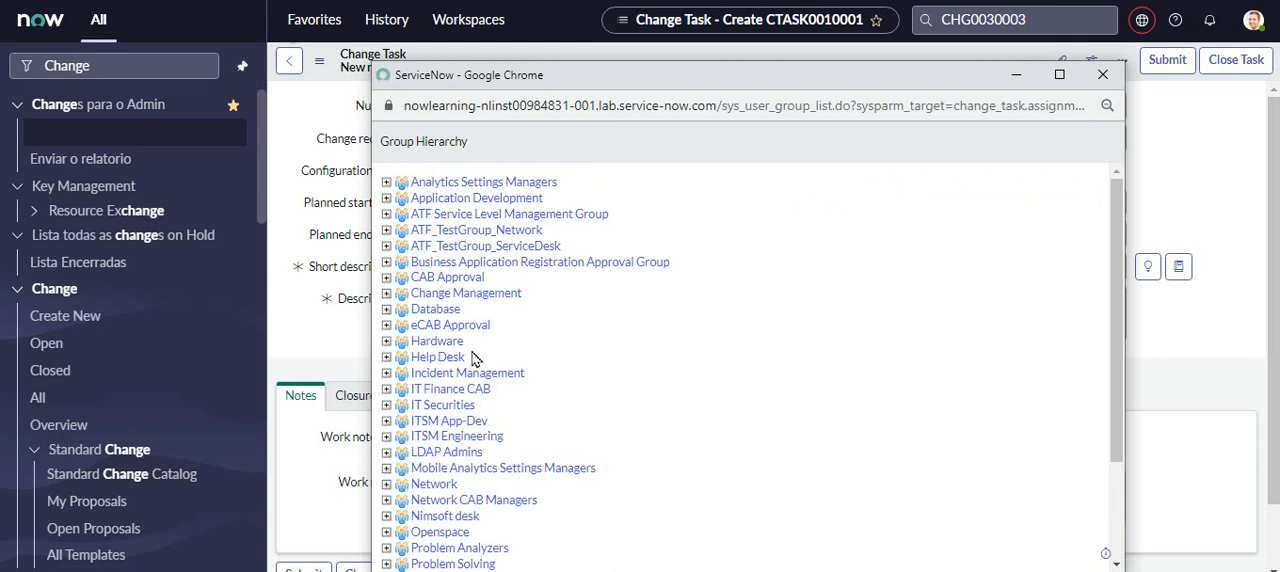
click(440, 341)
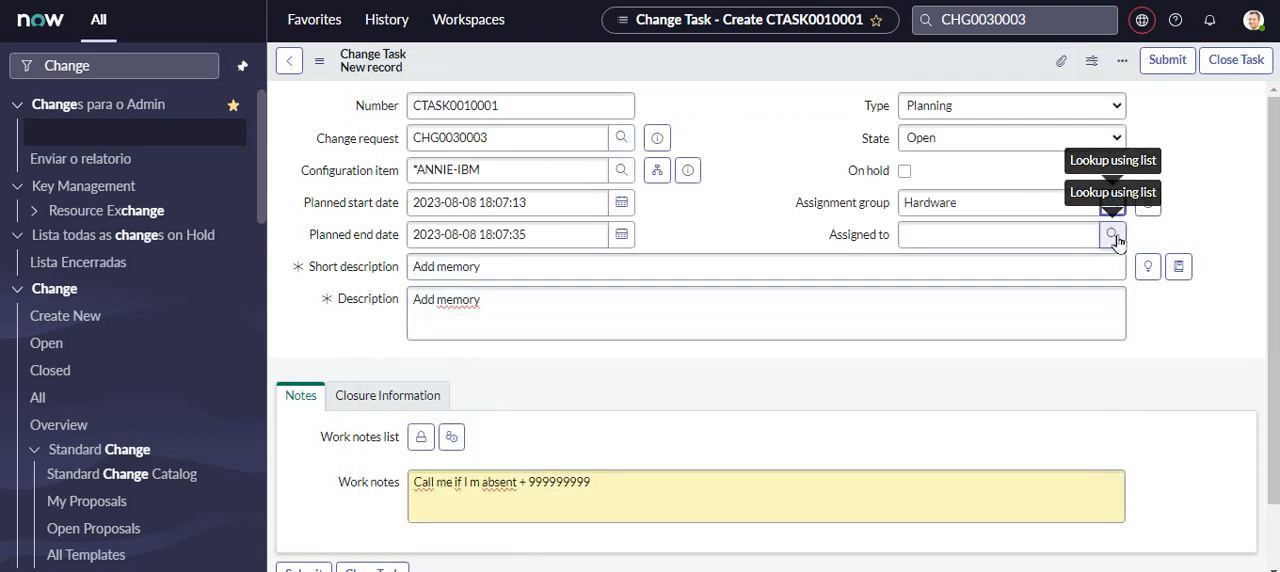
click(1113, 236)
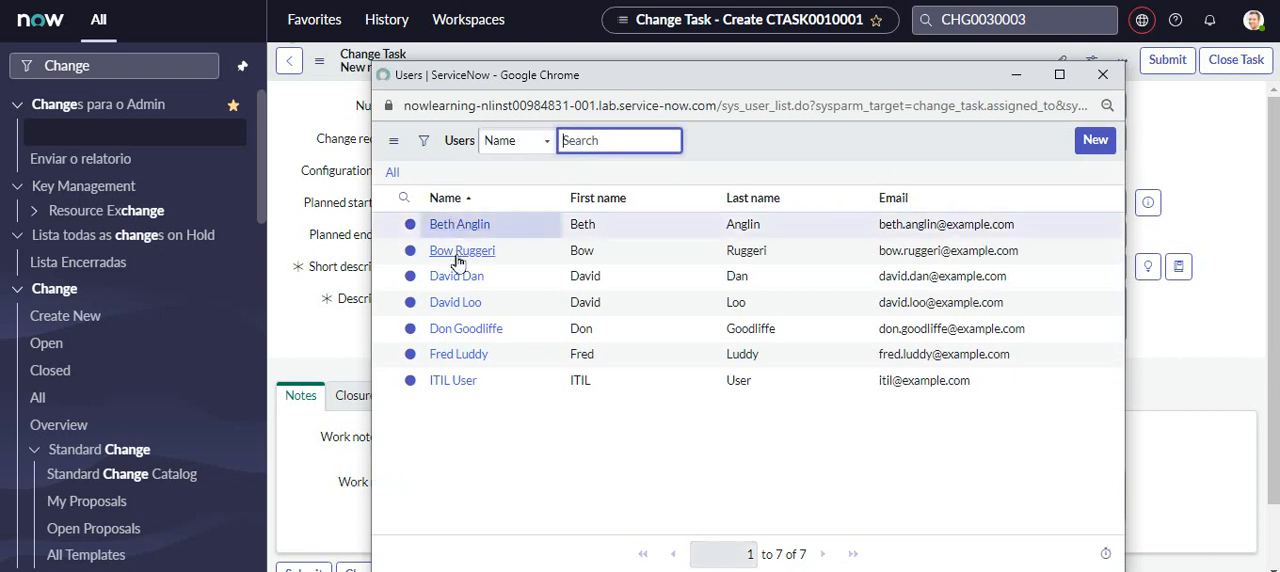
click(441, 224)
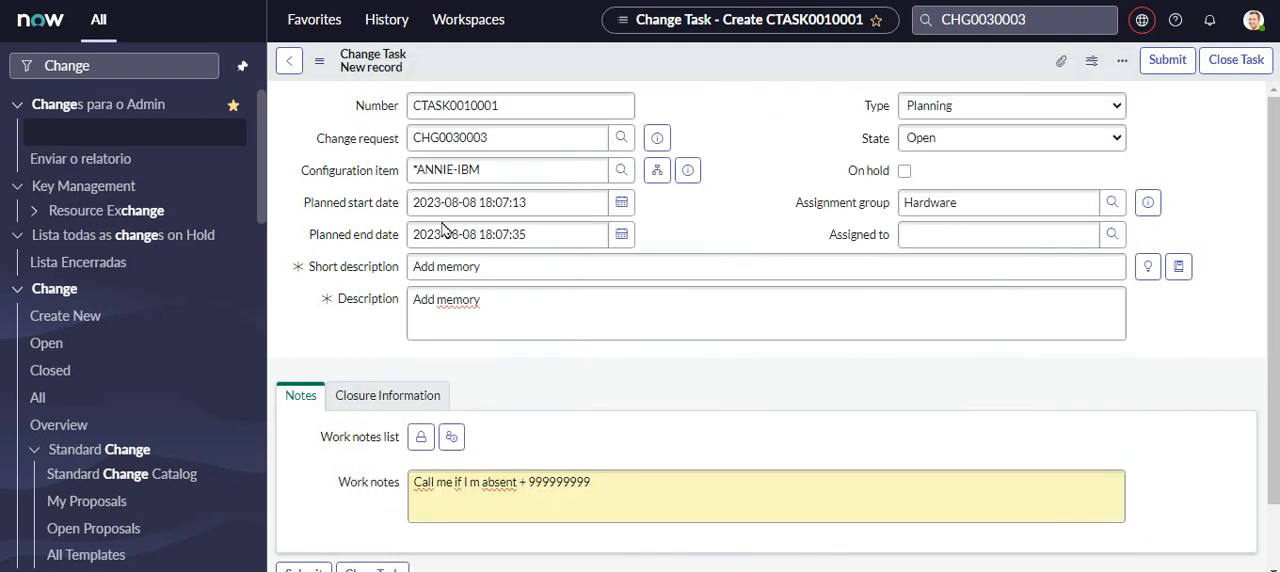
- Submit the change task and check its entry in the change request's list of change tasks
scroll(1274, 428, down, 2)
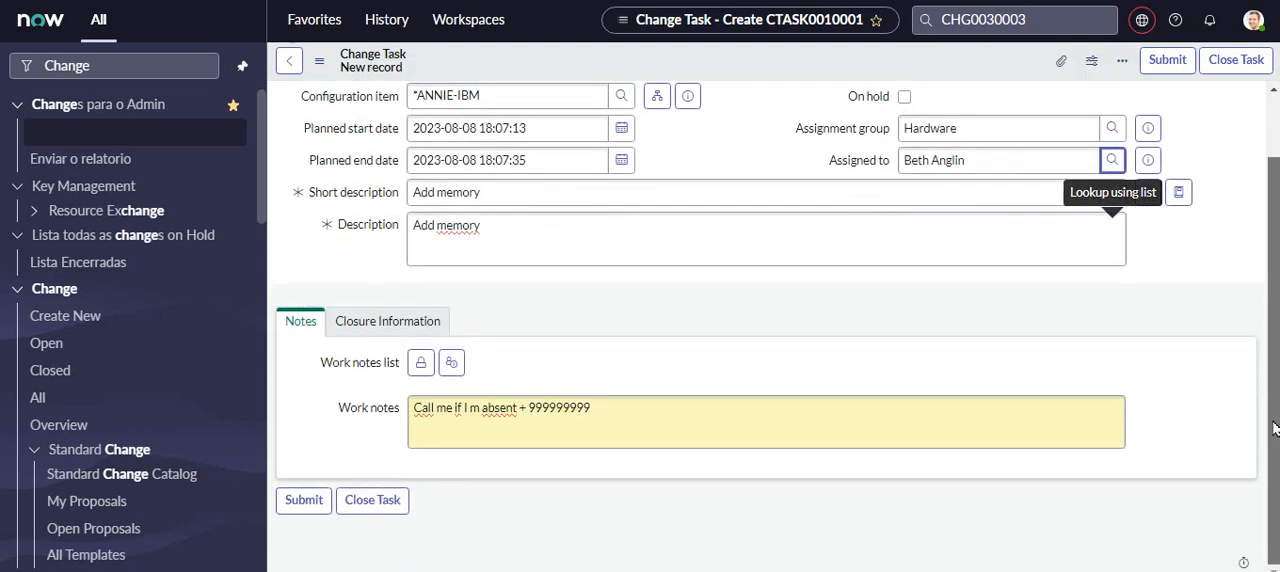
scroll(1274, 428, up, 1)
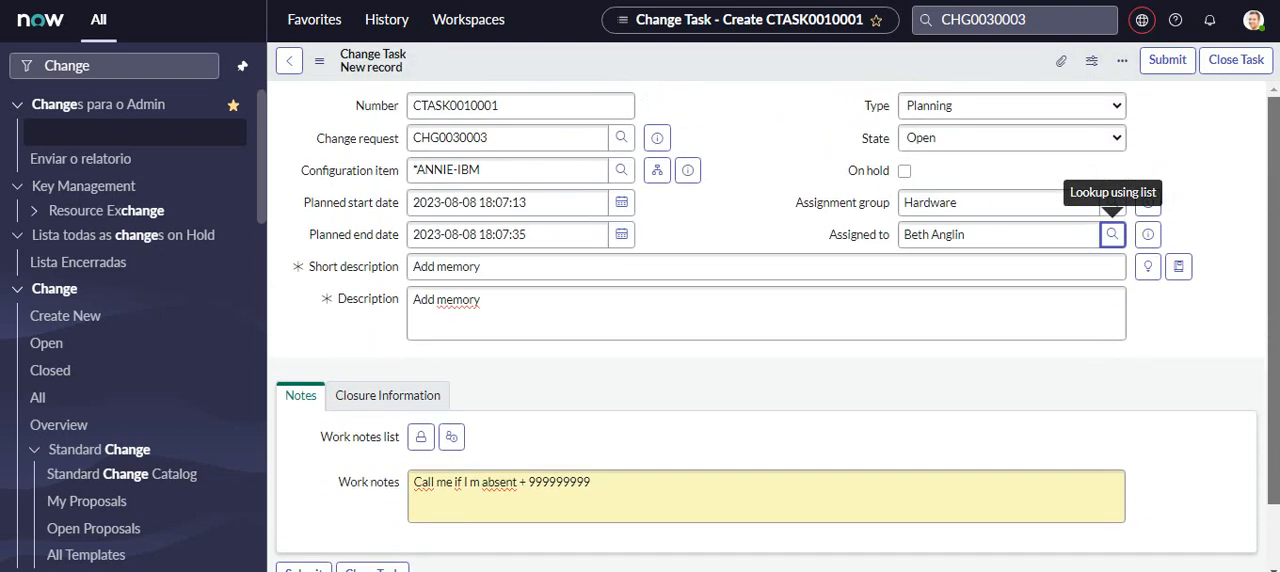
click(1178, 62)
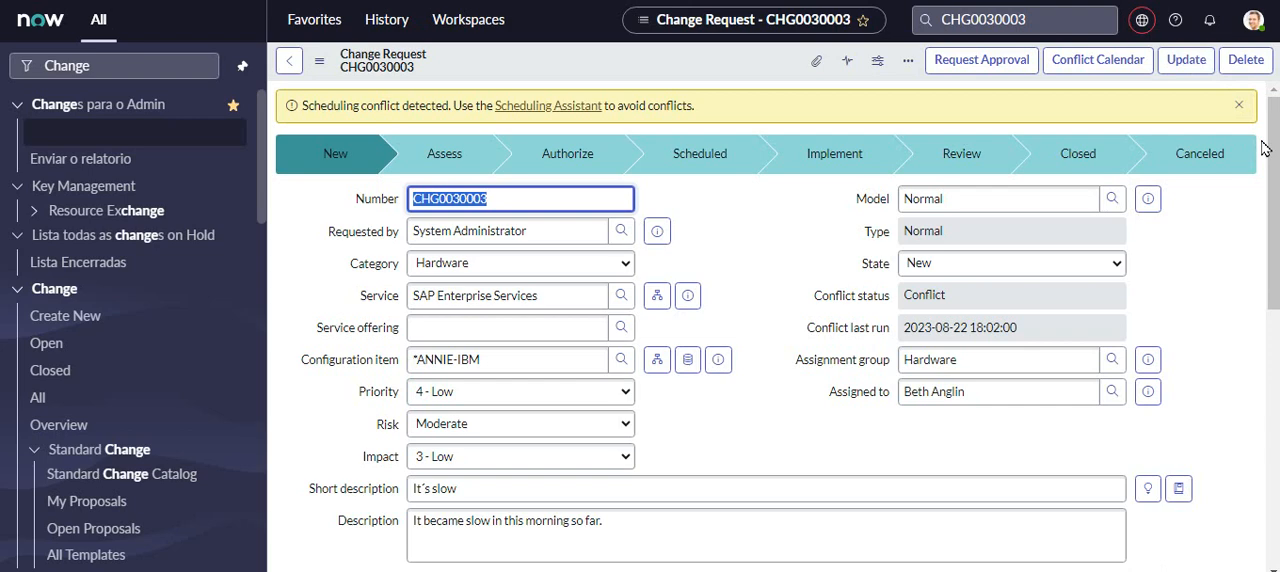
drag(1271, 155, 1271, 410)
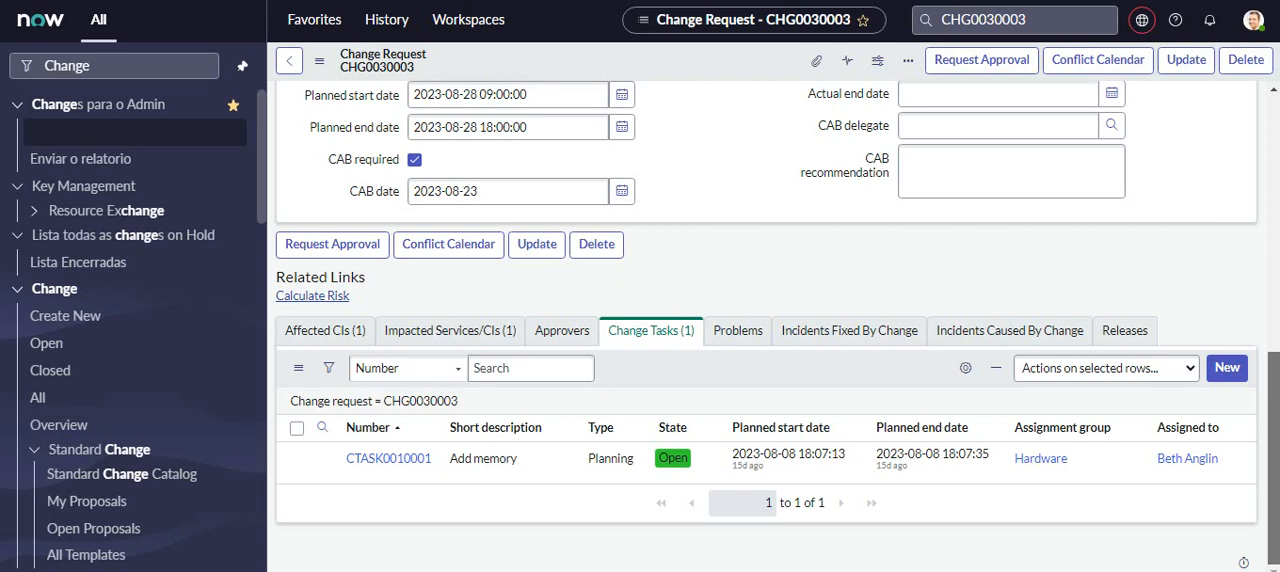
drag(1271, 410, 1271, 155)
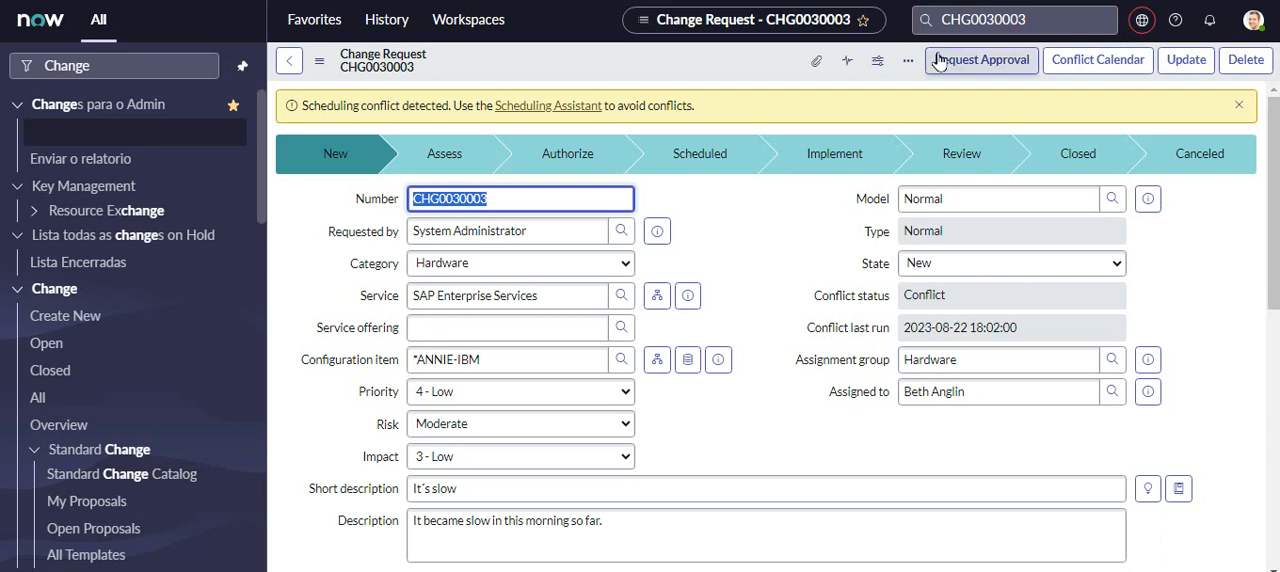
- Request approval for the Normal change request
click(975, 64)
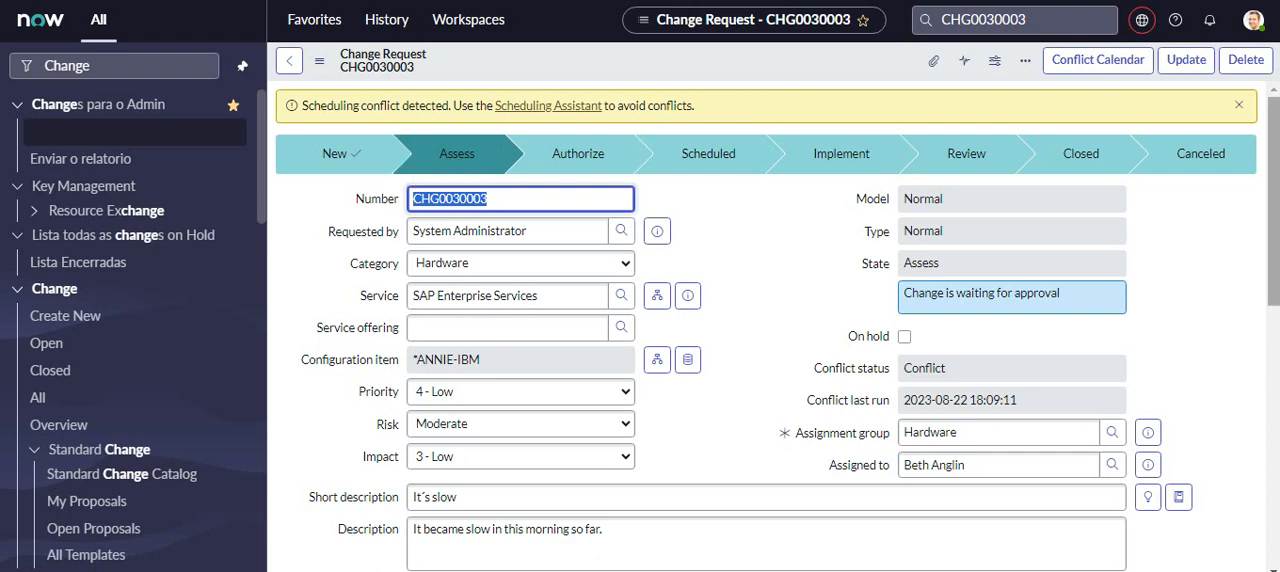
- Compare the "Add memory" change task's planned start and end dates with the change request's planned schedule, and check the request's current state
drag(1275, 125, 1275, 370)
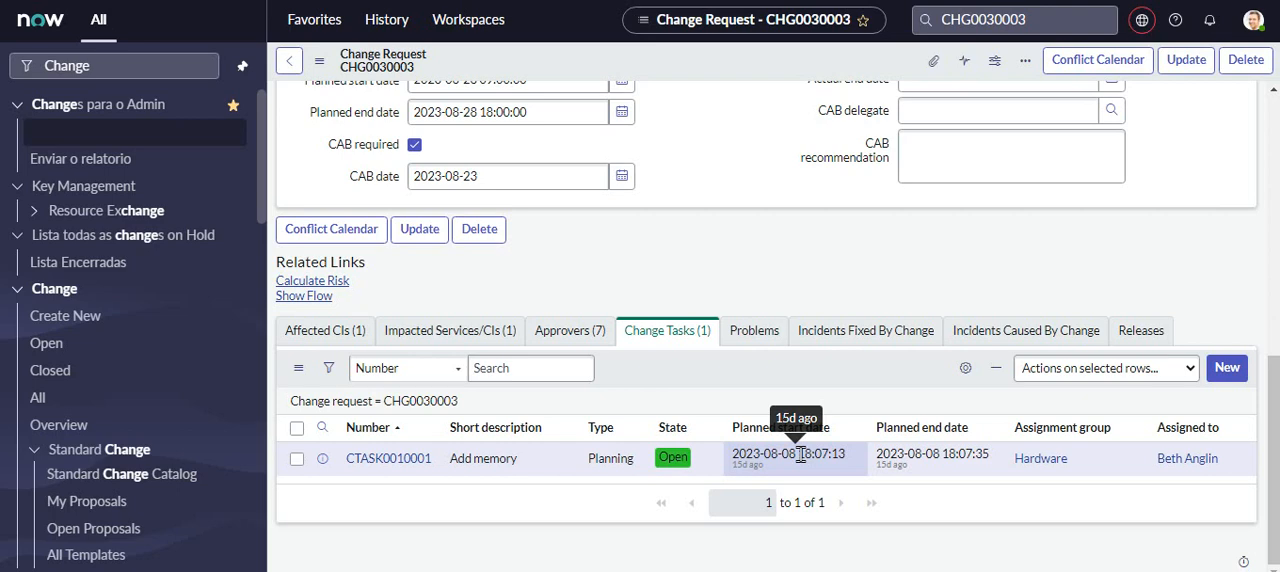
drag(801, 454, 762, 454)
drag(1274, 454, 1277, 305)
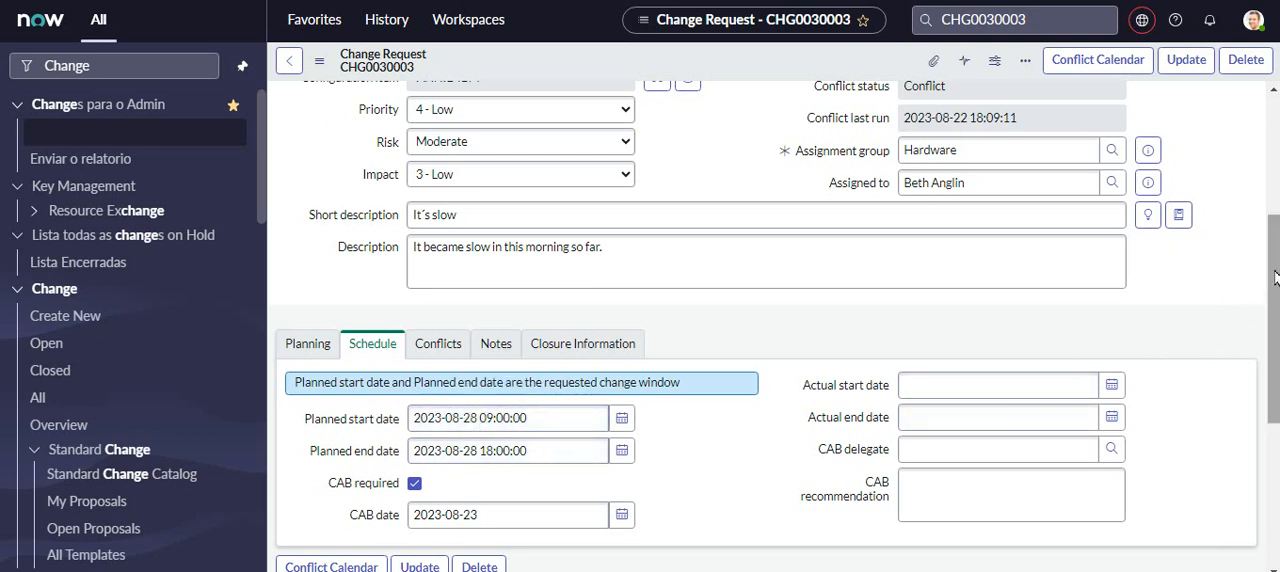
drag(1274, 278, 1274, 418)
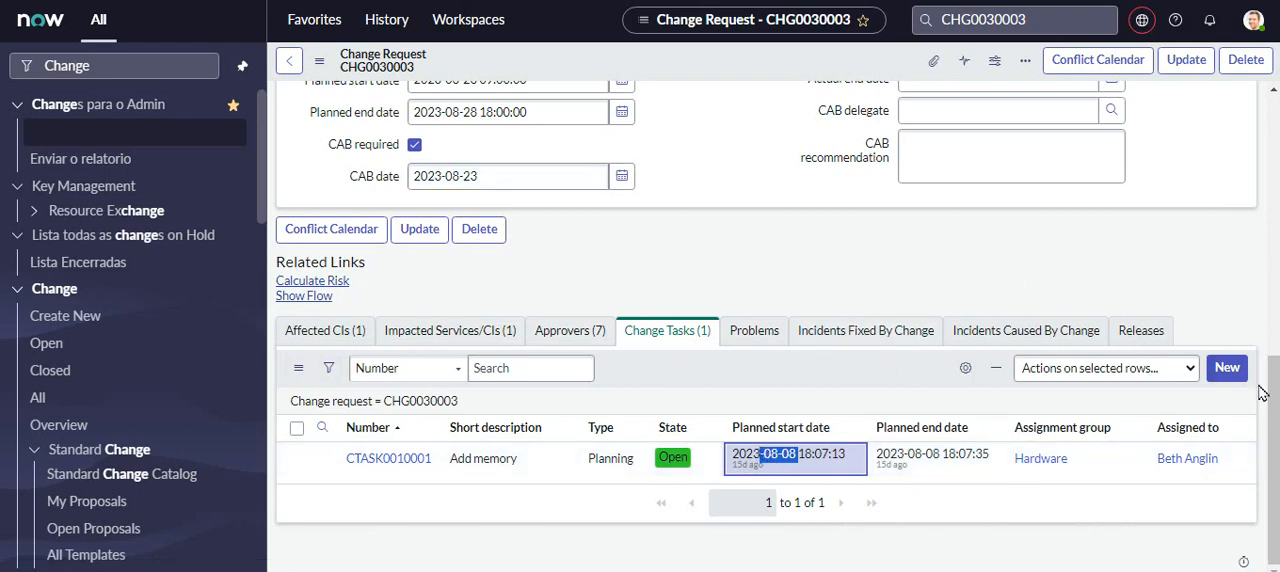
scroll(1274, 380, up, 3)
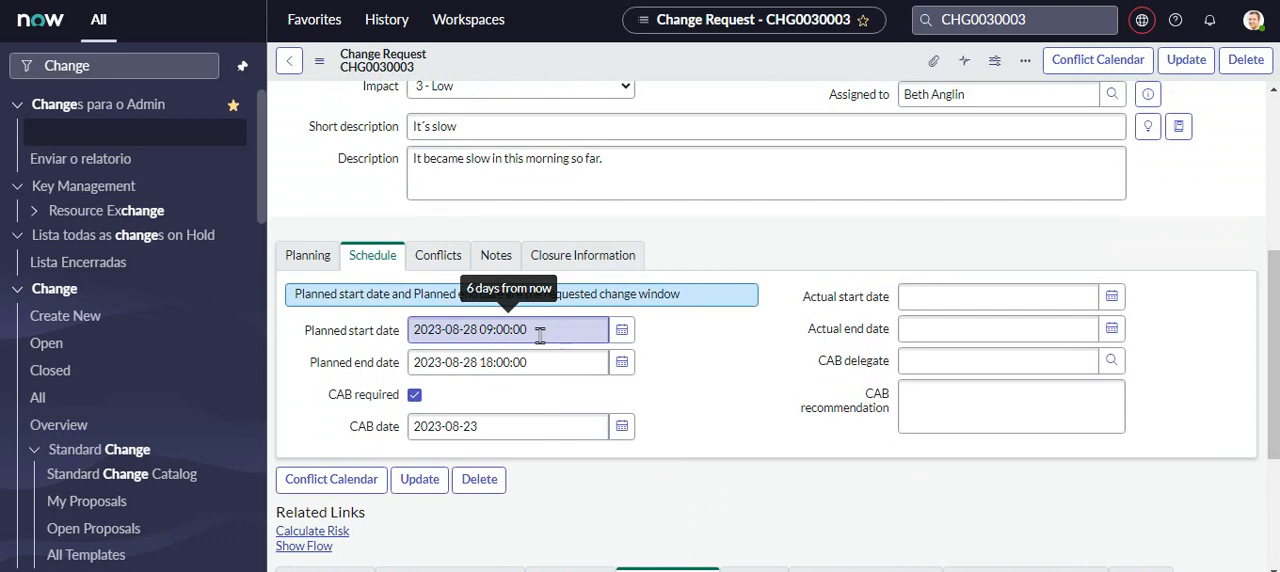
scroll(1272, 364, down, 1)
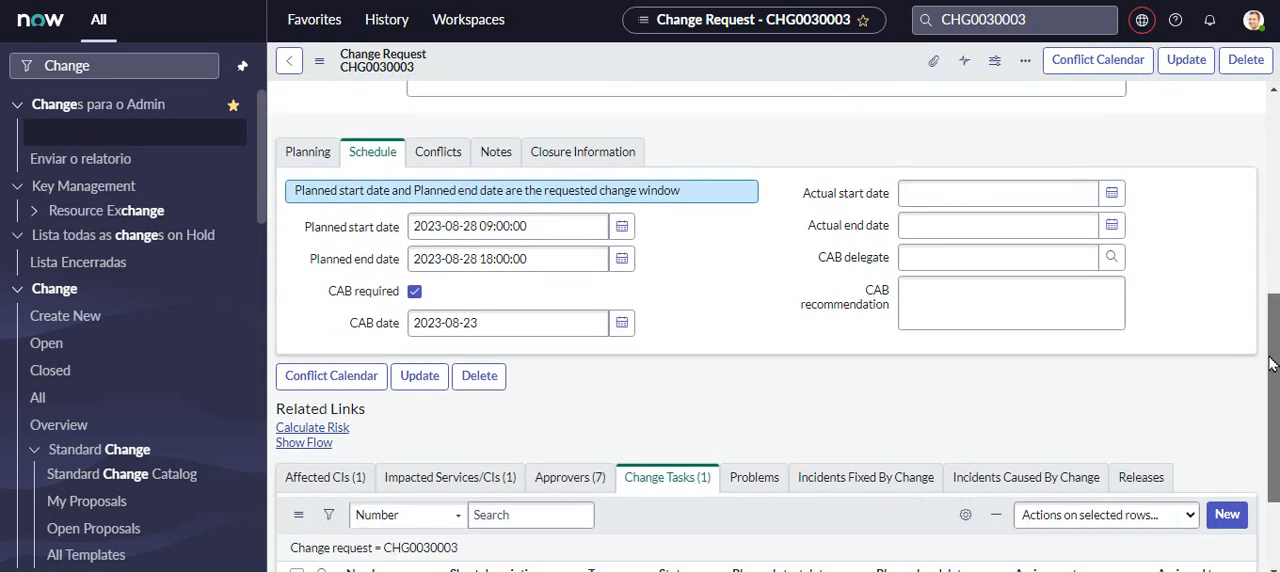
drag(1272, 364, 1274, 92)
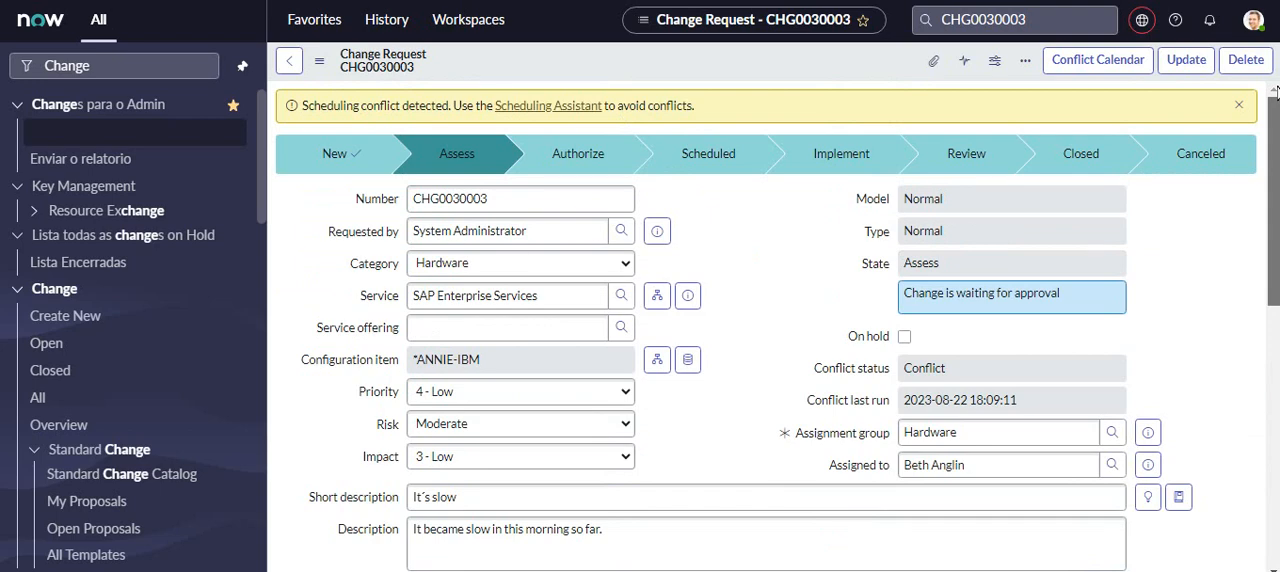
drag(1276, 92, 1252, 468)
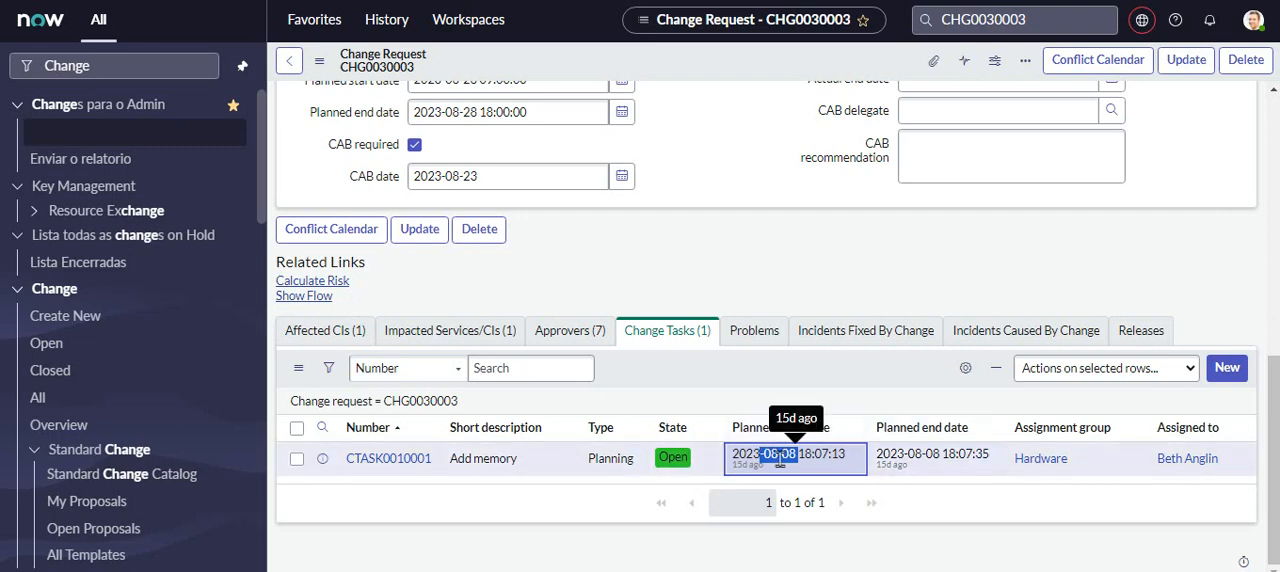
drag(1276, 441, 1276, 181)
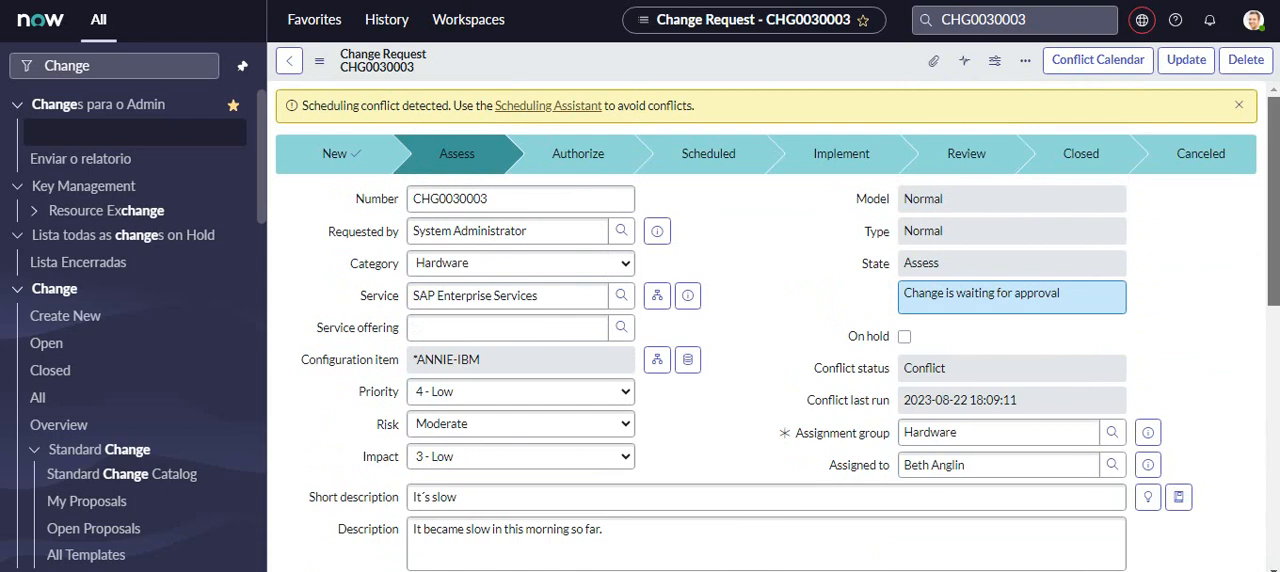
drag(1276, 186, 1276, 490)
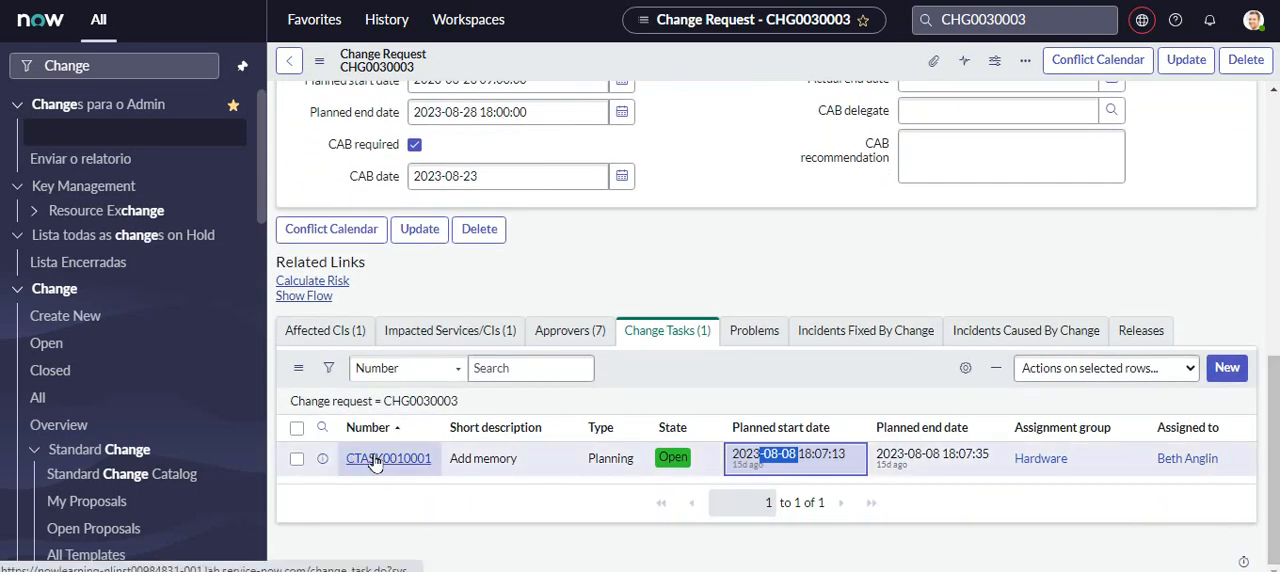
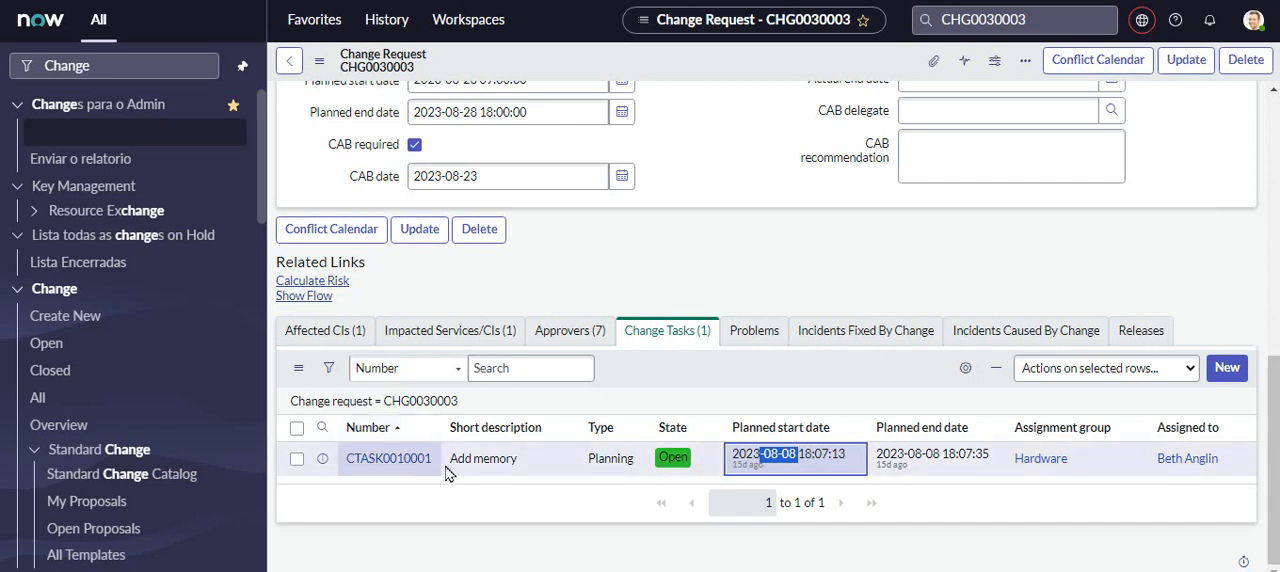
- Copy the assignee's name from the "Add memory" change task and impersonate that user
drag(1276, 438, 1152, 470)
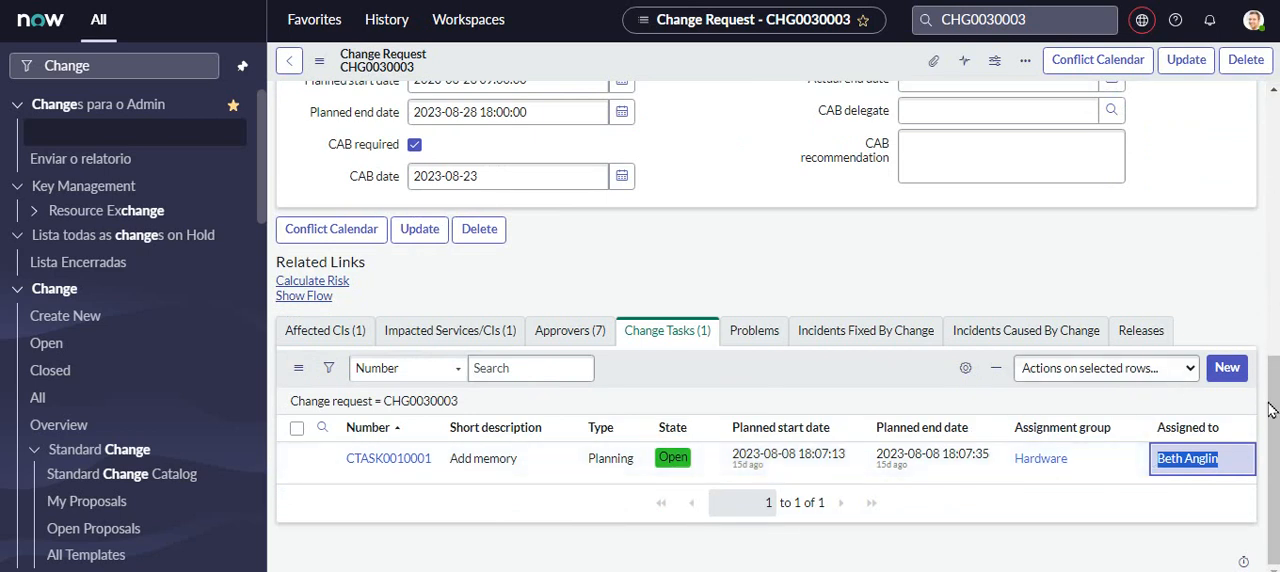
drag(1236, 461, 1155, 463)
drag(1275, 413, 1274, 155)
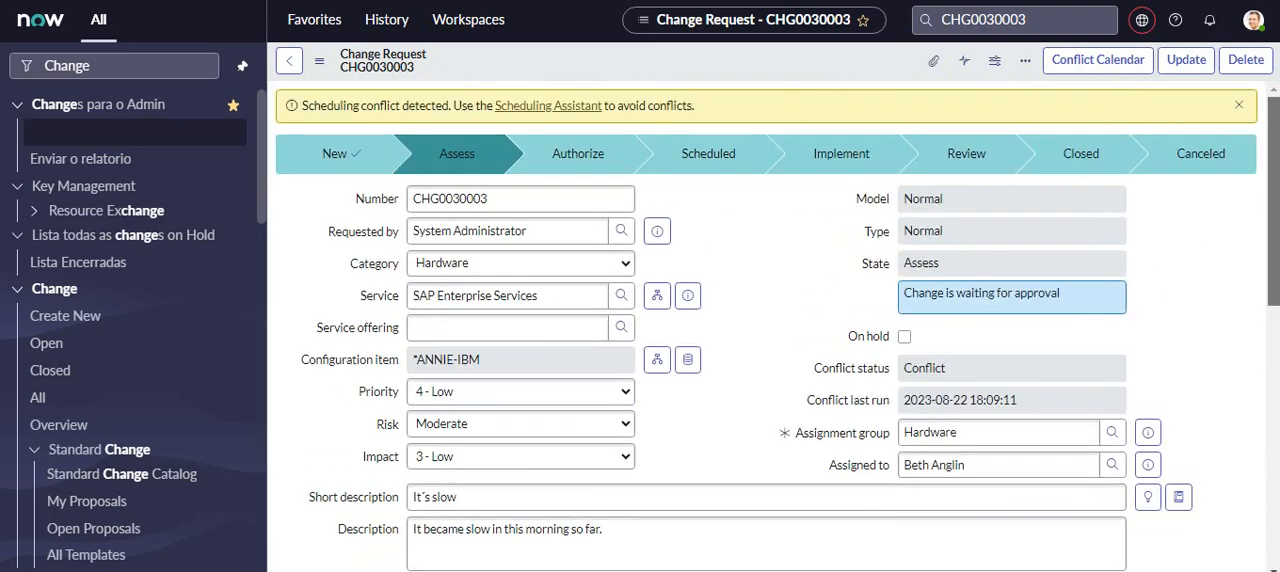
click(1254, 22)
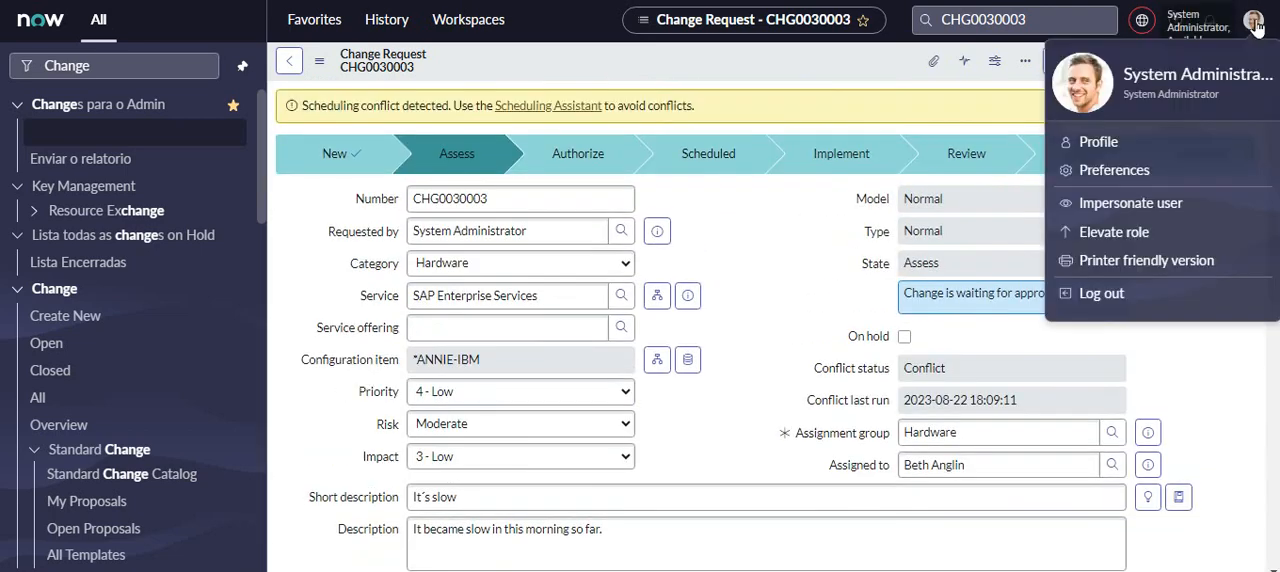
click(1130, 203)
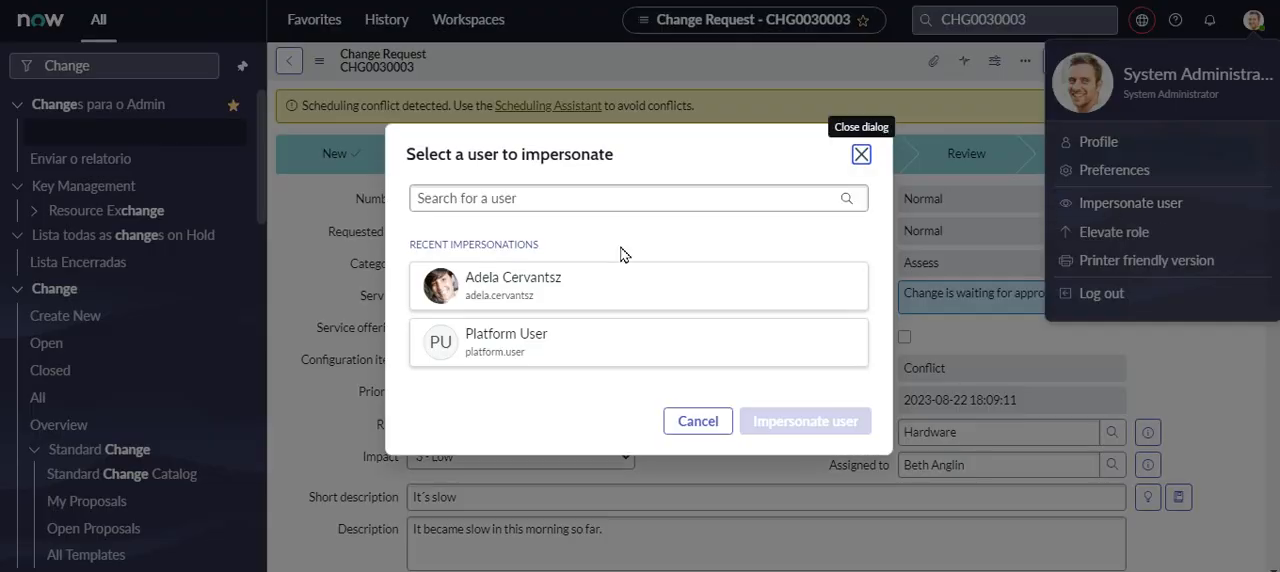
click(557, 200)
text(Beth Anglin)
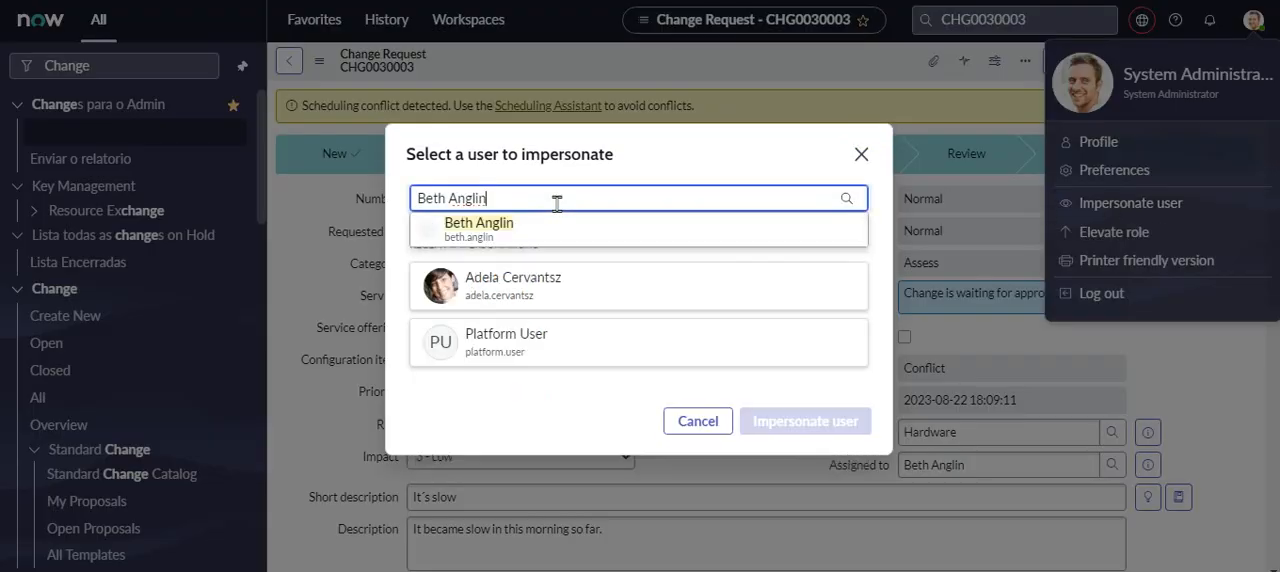
click(474, 228)
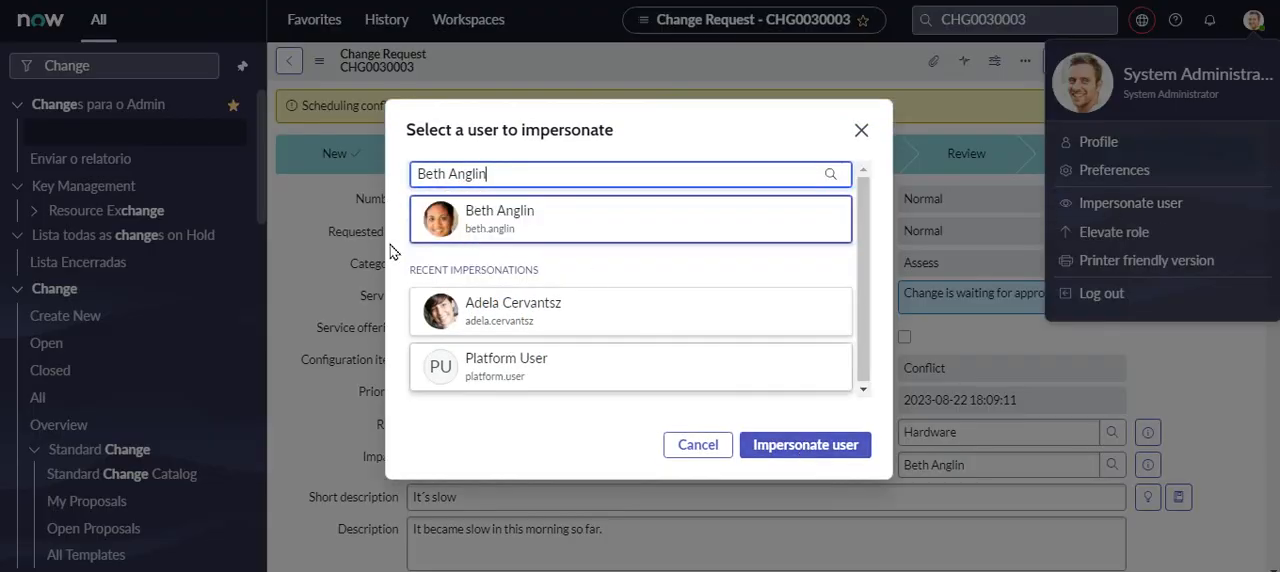
click(773, 457)
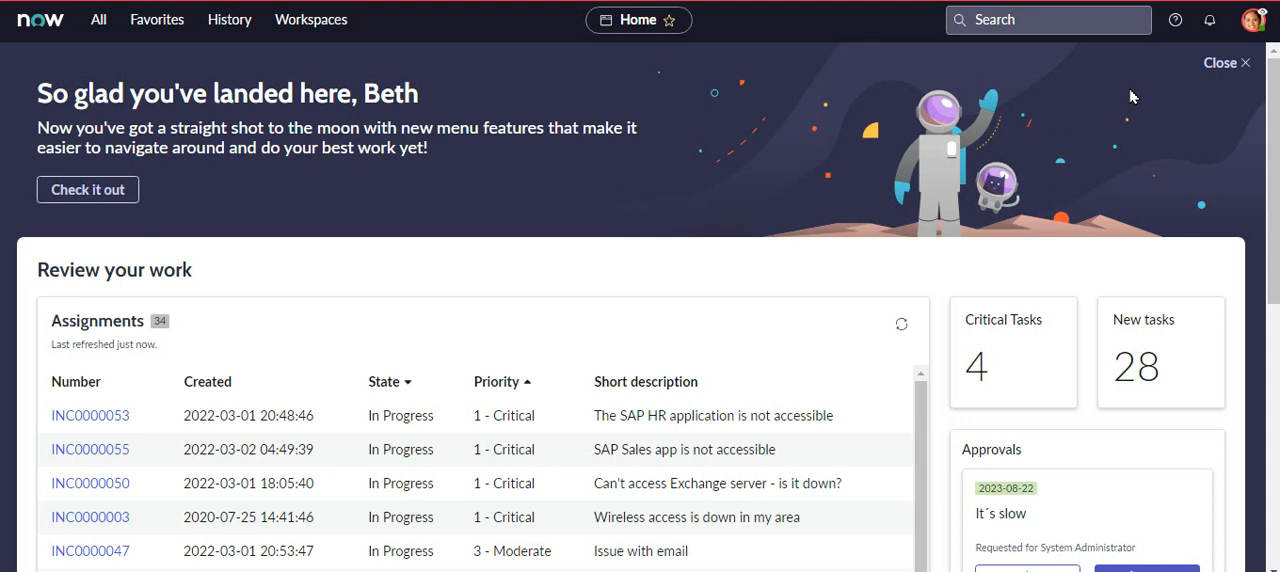
- Open the pending "It´s slow" approval dated 2023-08-22 from the impersonated user's home page
drag(1274, 136, 1274, 233)
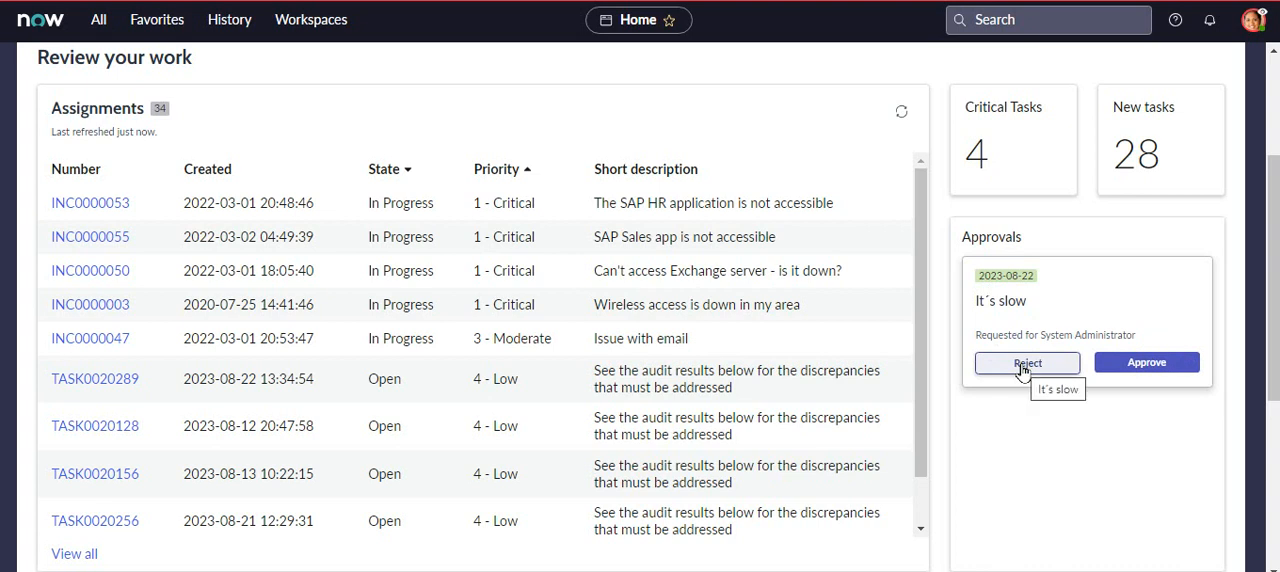
click(1006, 282)
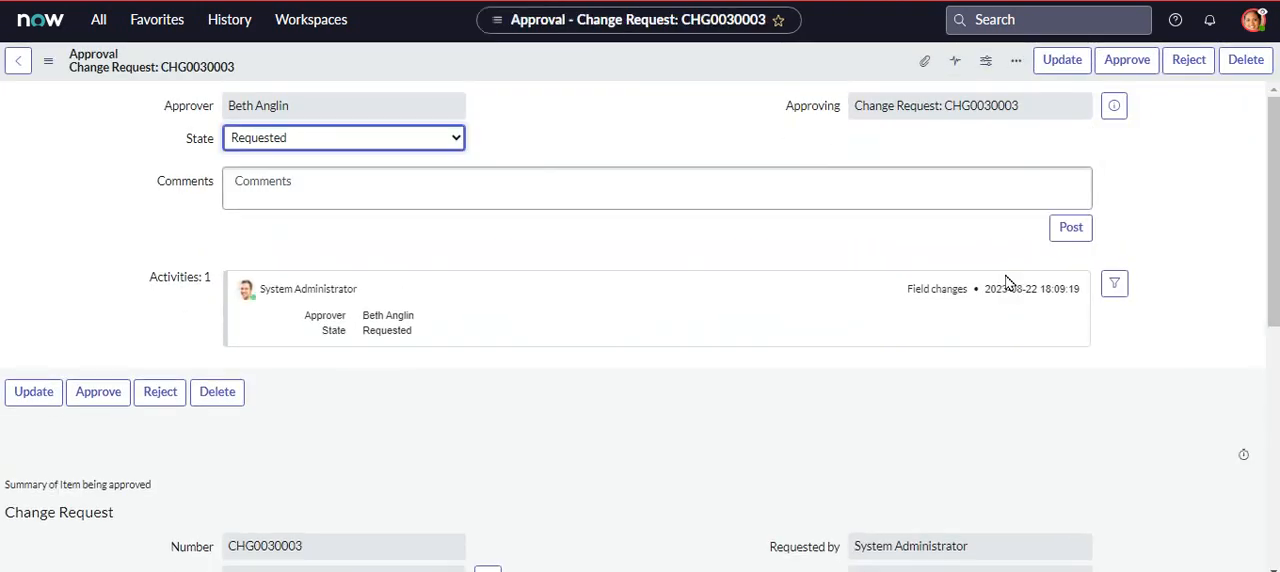
- Review the approval's change request summary, including the planned start and end dates, implementation, backout and test plans
drag(1274, 172, 1274, 411)
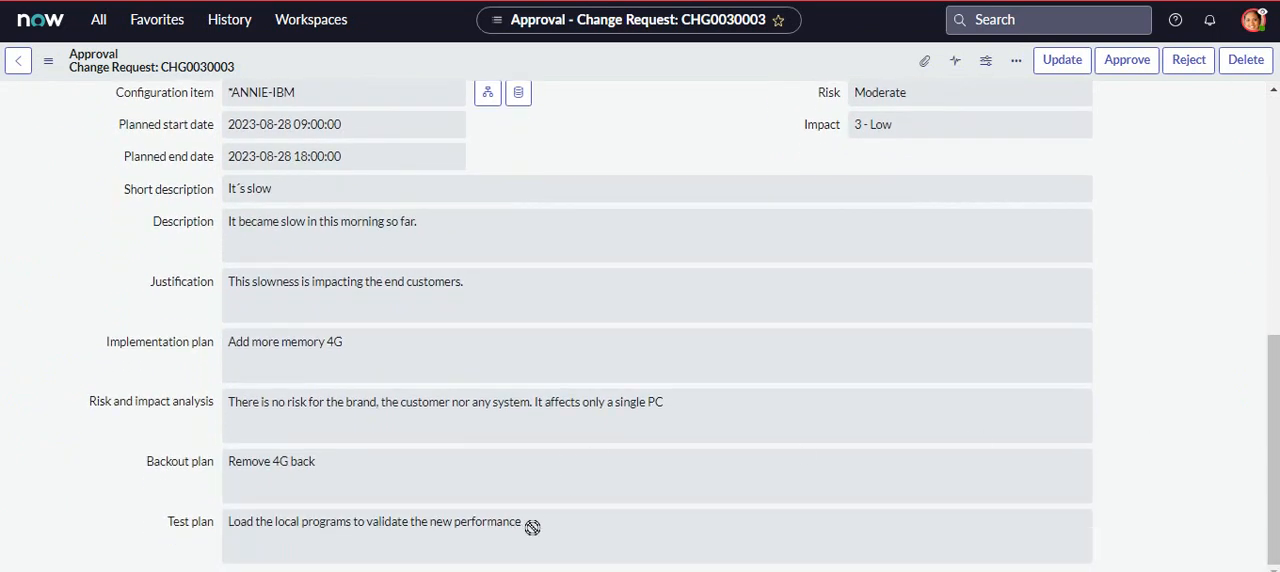
drag(532, 527, 283, 277)
drag(1274, 348, 1274, 108)
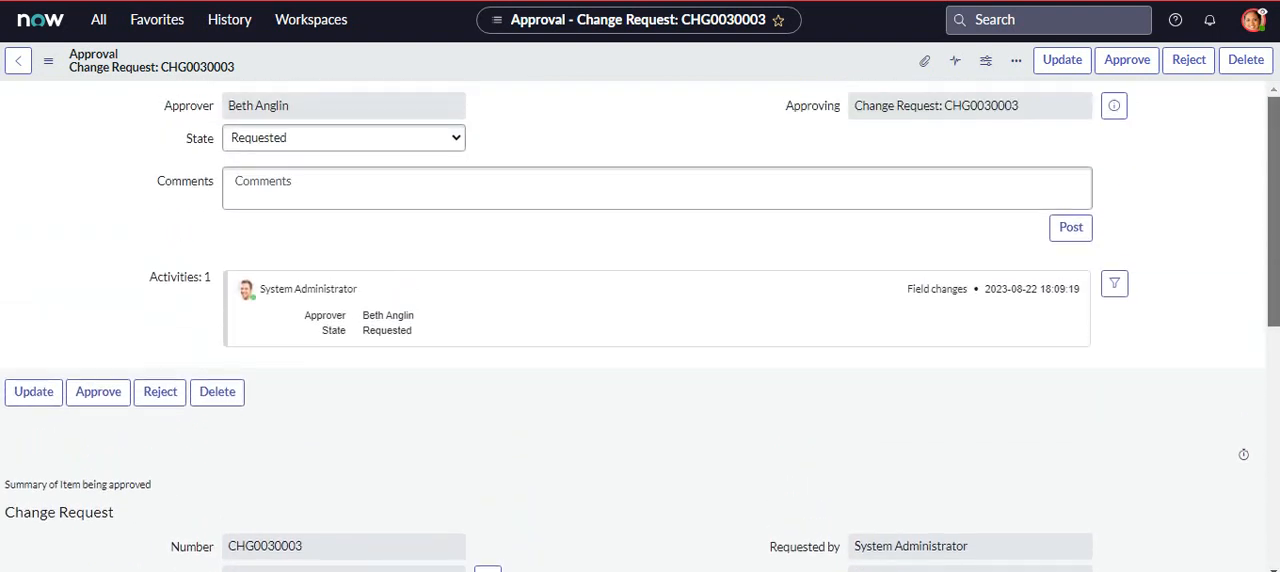
scroll(333, 350, down, 3)
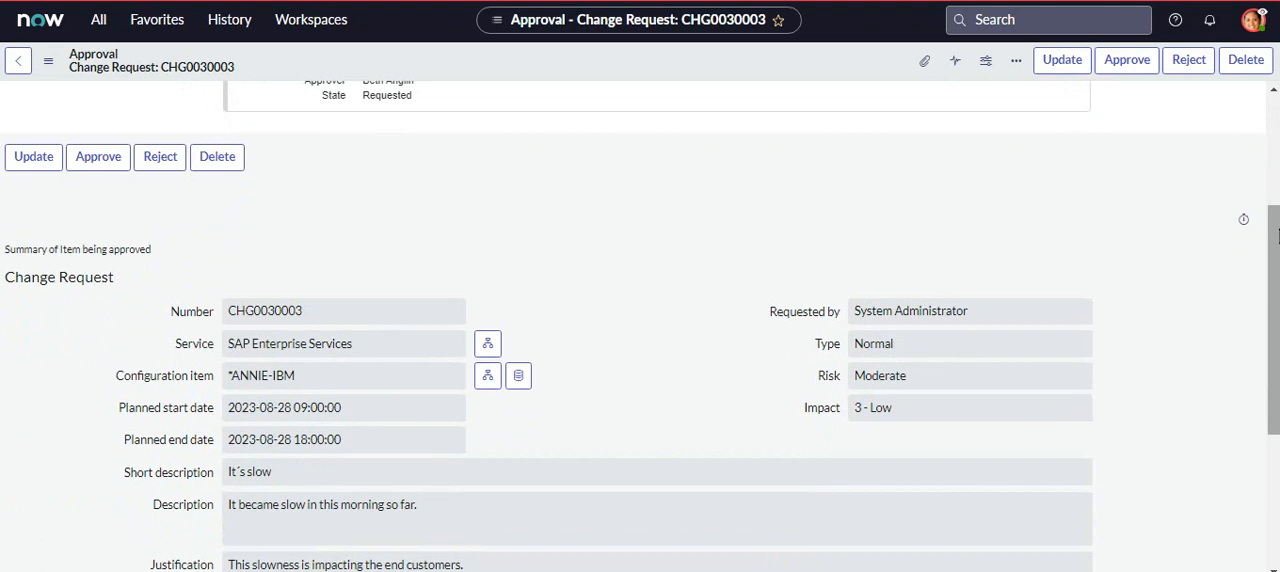
drag(1279, 237, 1279, 129)
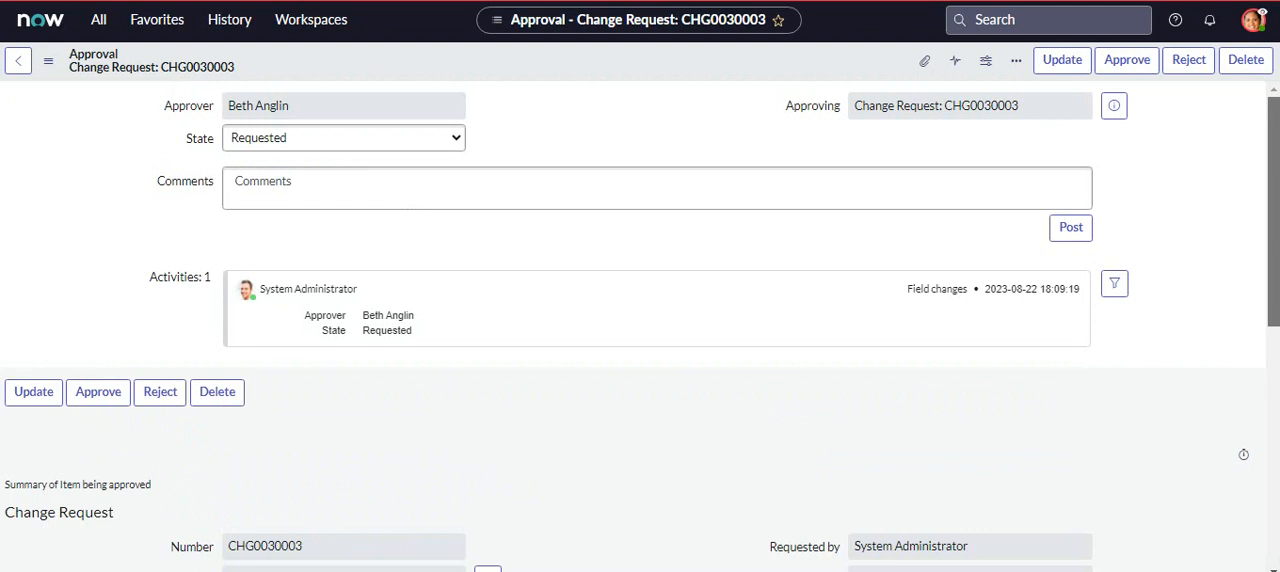
drag(1266, 88, 1266, 294)
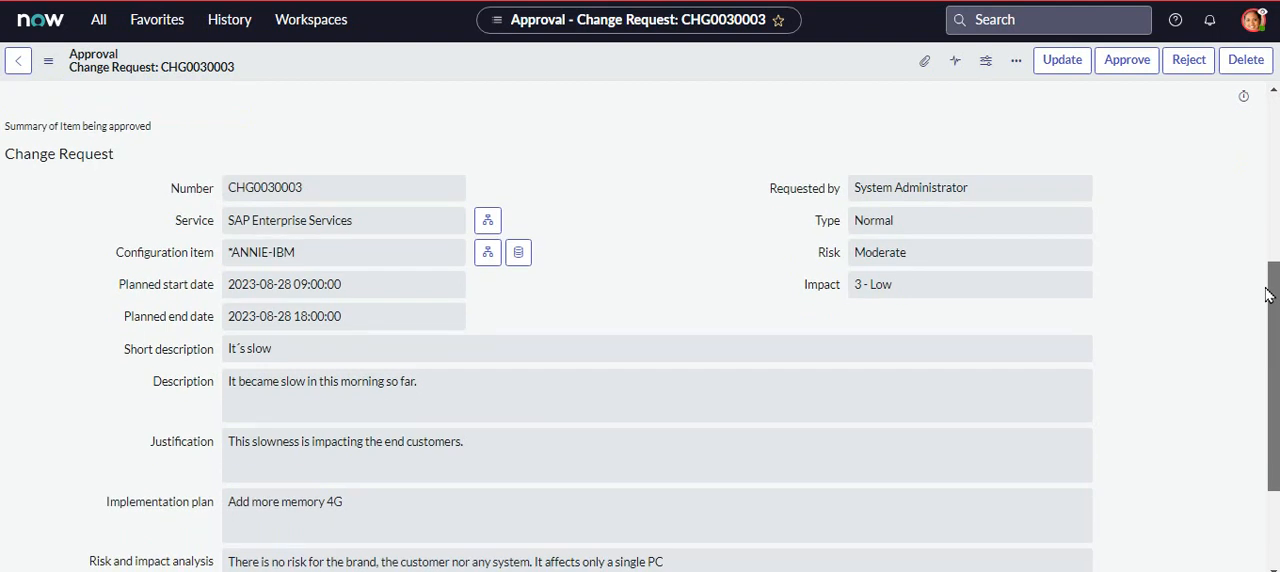
drag(1266, 294, 1262, 80)
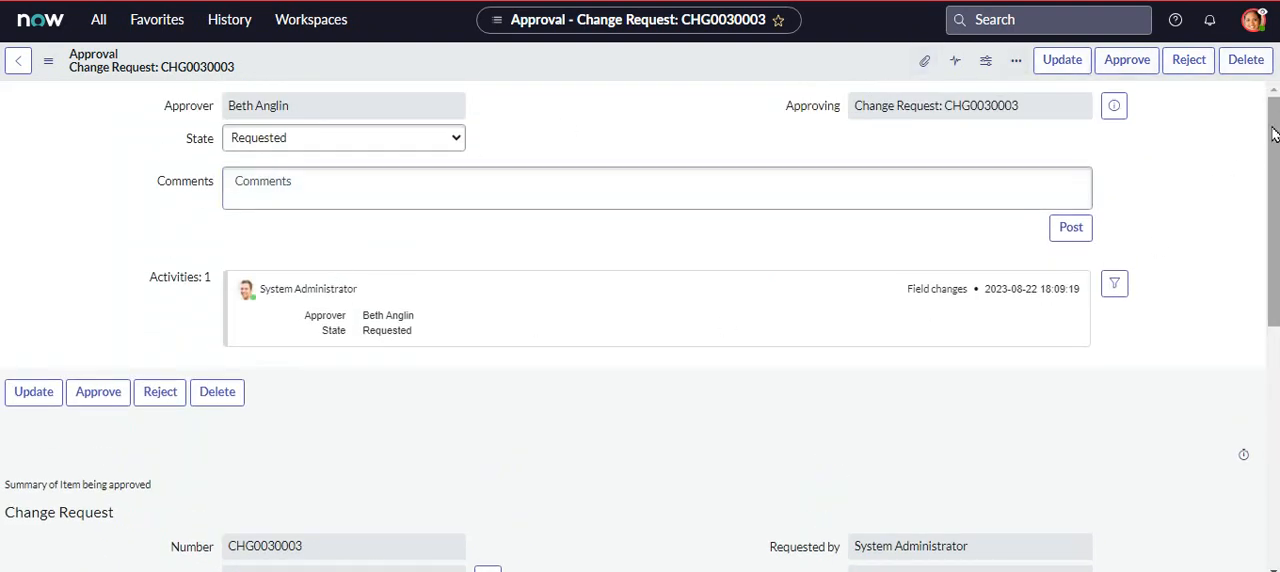
drag(1273, 135, 1274, 405)
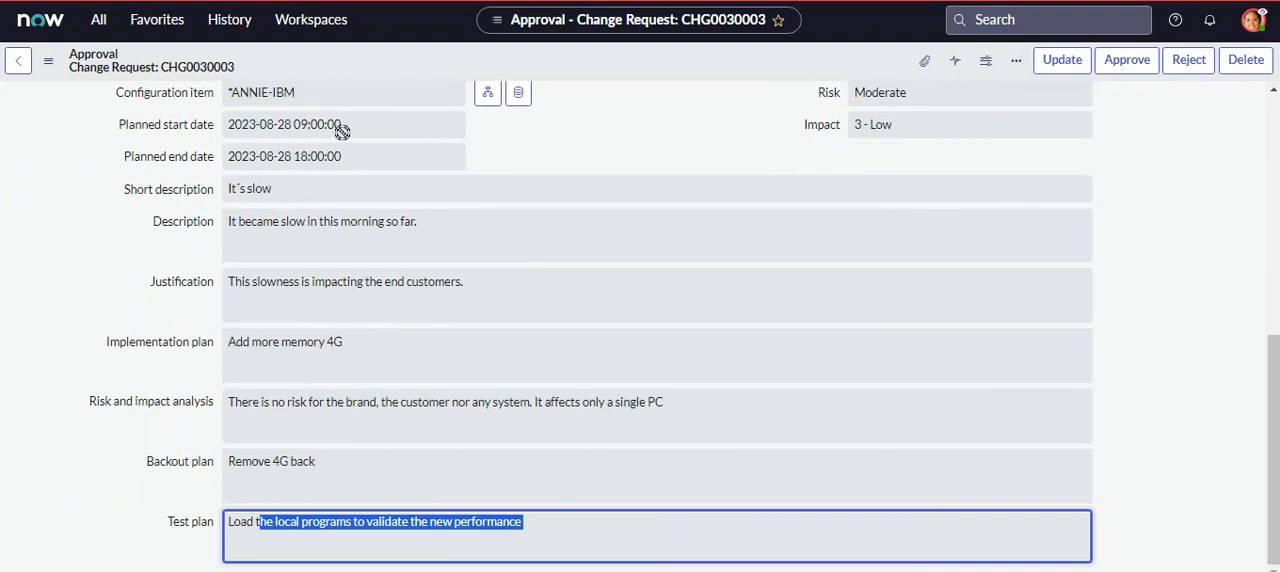
drag(343, 124, 222, 124)
drag(337, 158, 195, 153)
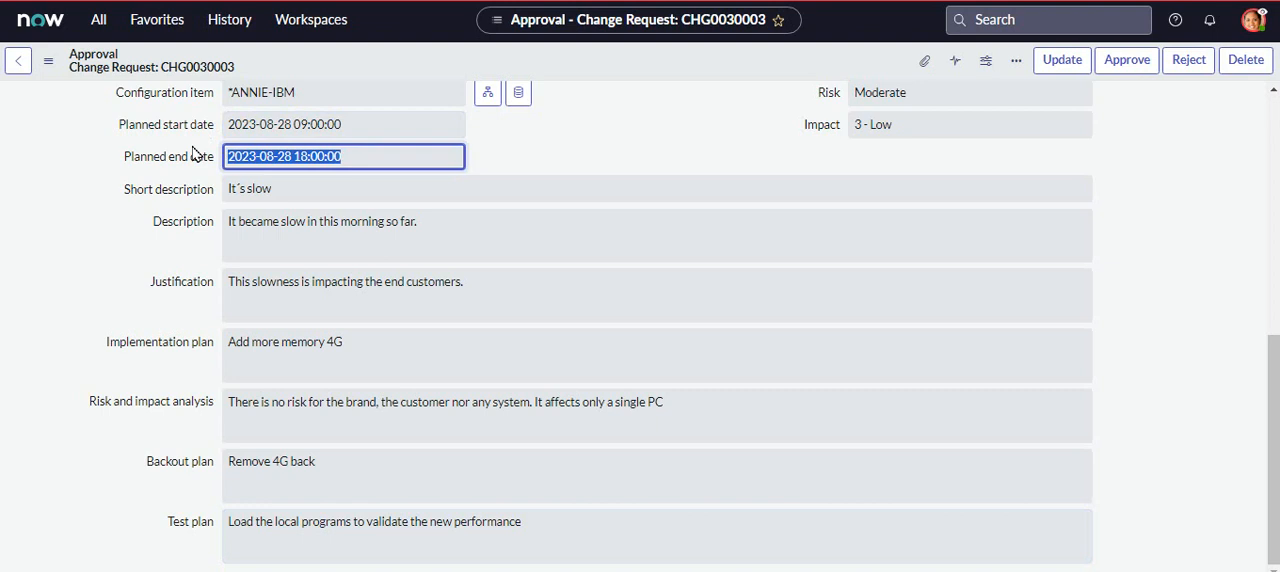
click(345, 128)
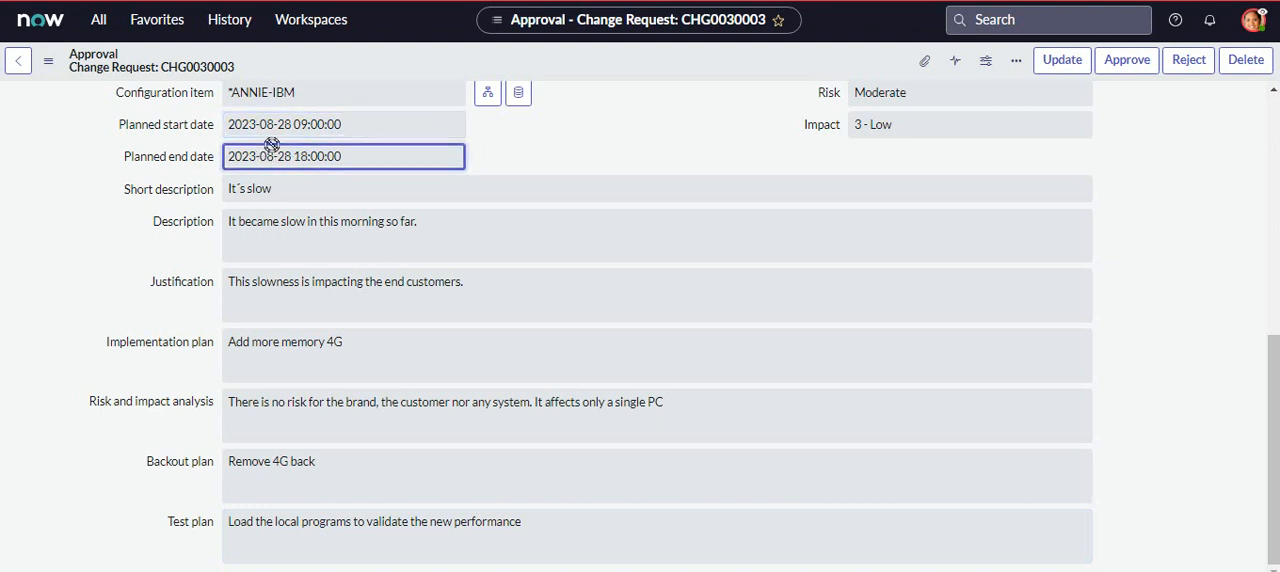
drag(1272, 340, 1272, 98)
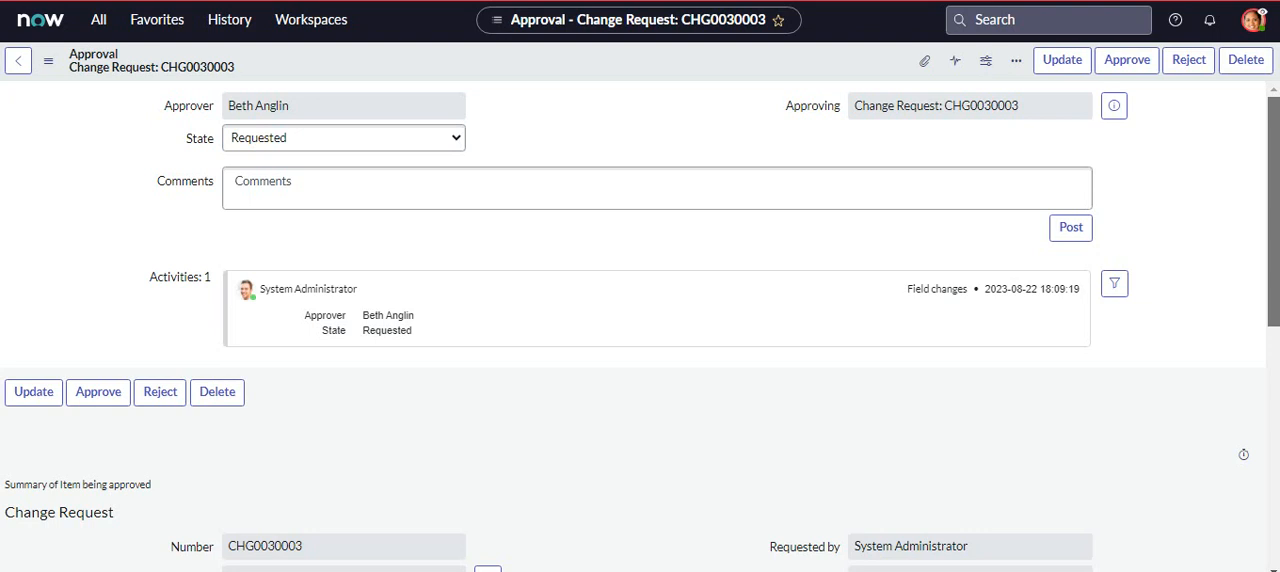
drag(1272, 211, 1276, 64)
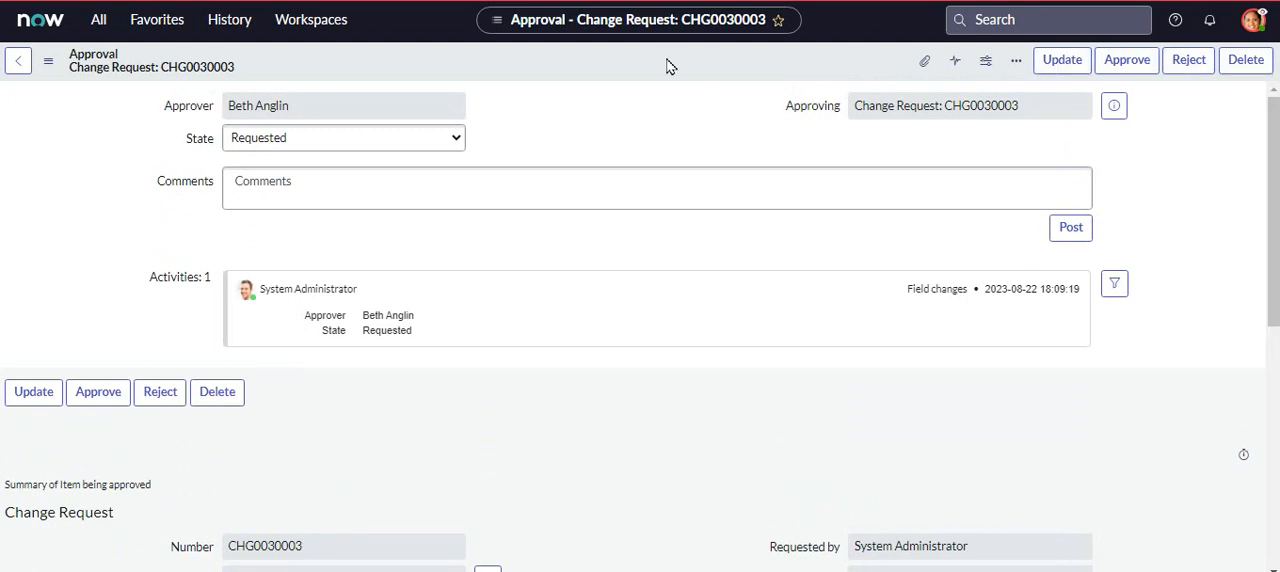
- Approve the change request as the impersonated approver and copy the request's number
click(21, 63)
click(1143, 63)
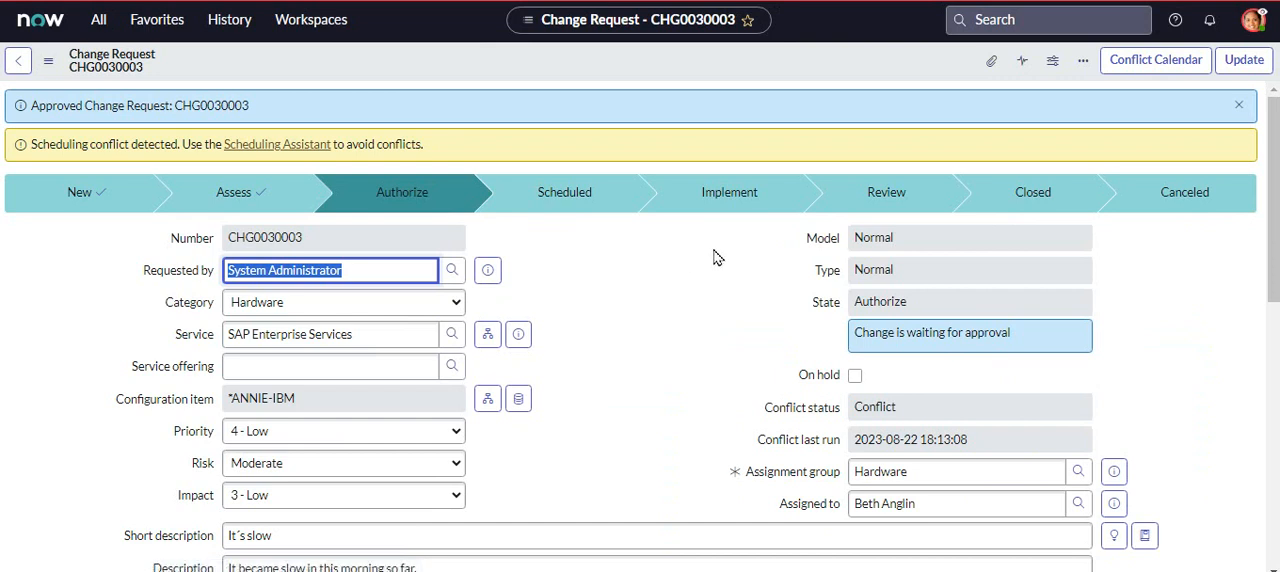
drag(172, 105, 253, 109)
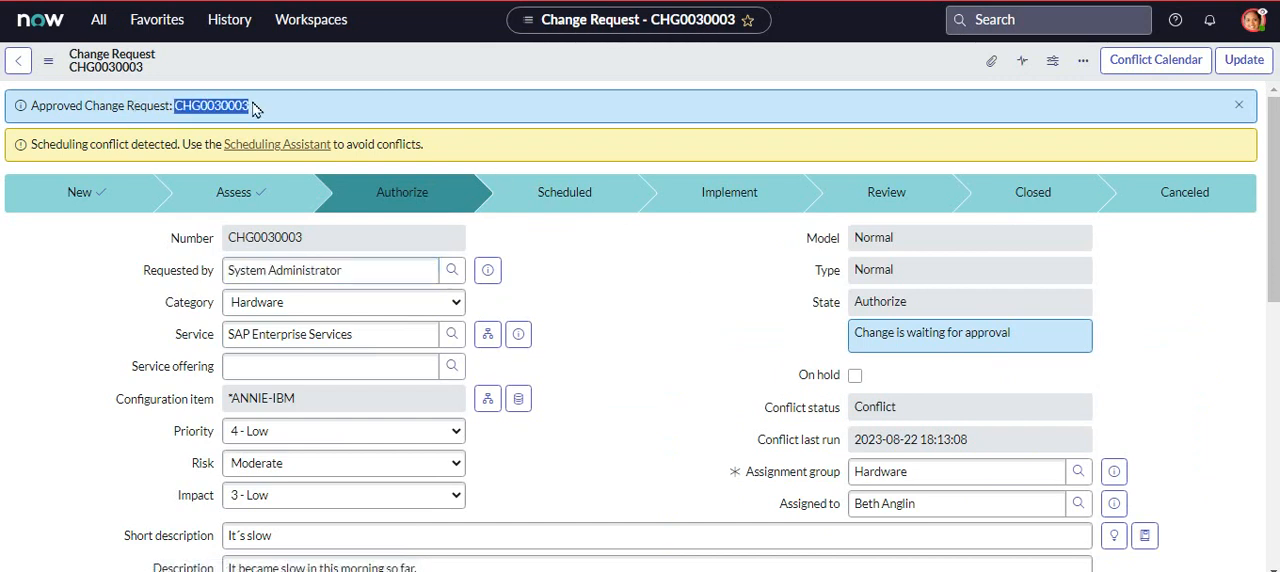
right_click(210, 107)
click(316, 118)
- End the impersonation and open the change request by searching globally for its copied number
click(1252, 20)
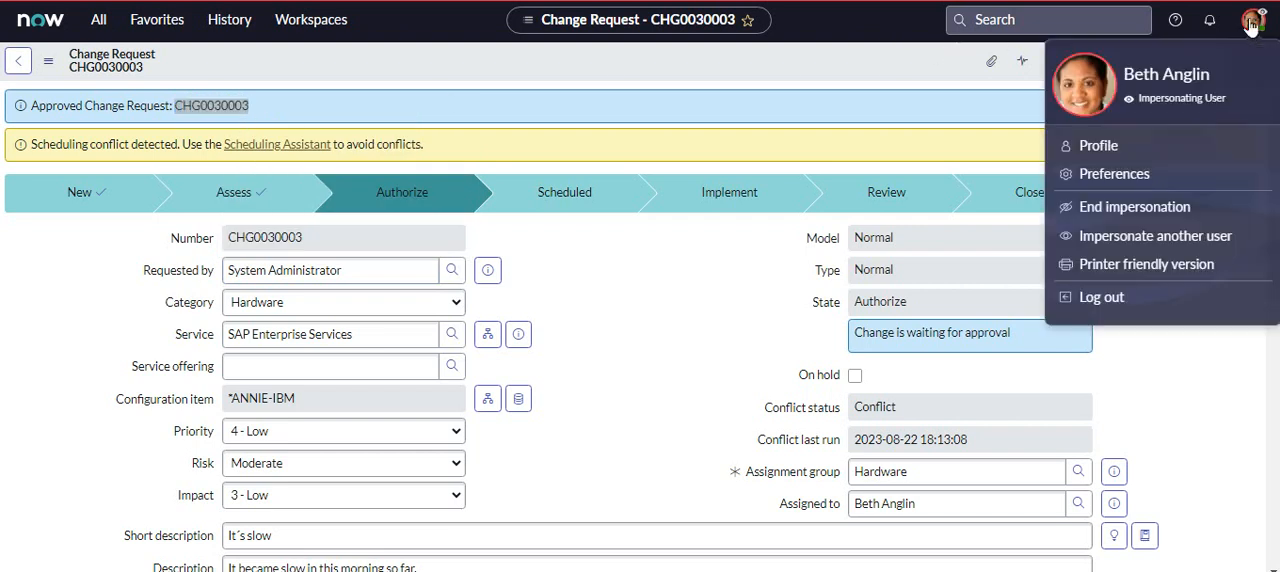
click(1127, 210)
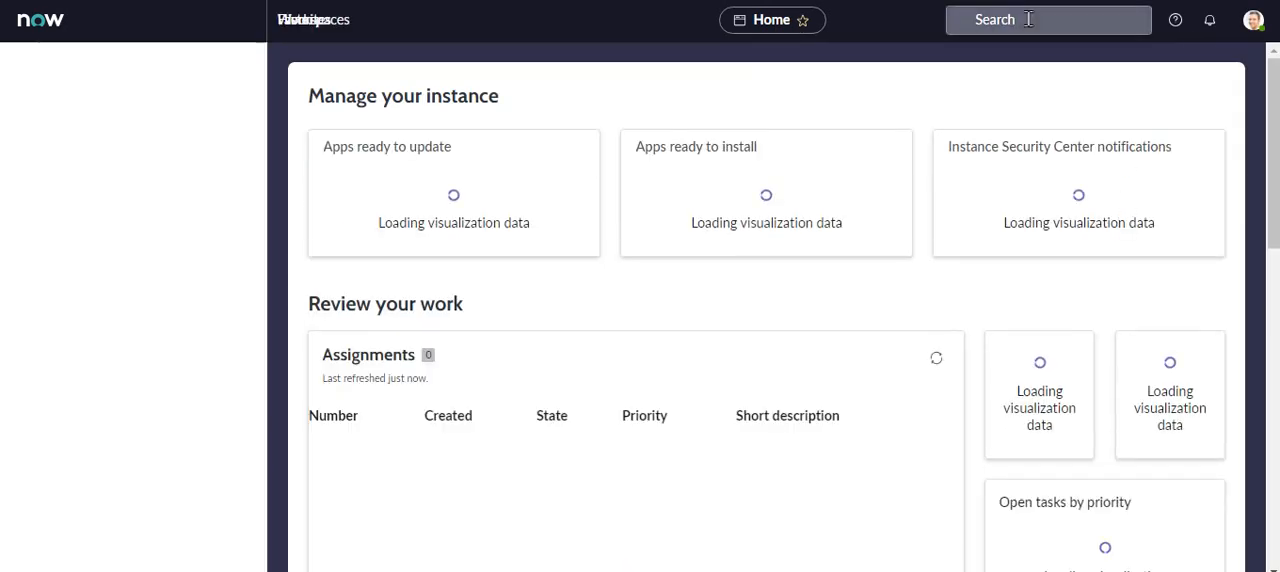
click(1016, 19)
key(ctrl+v)
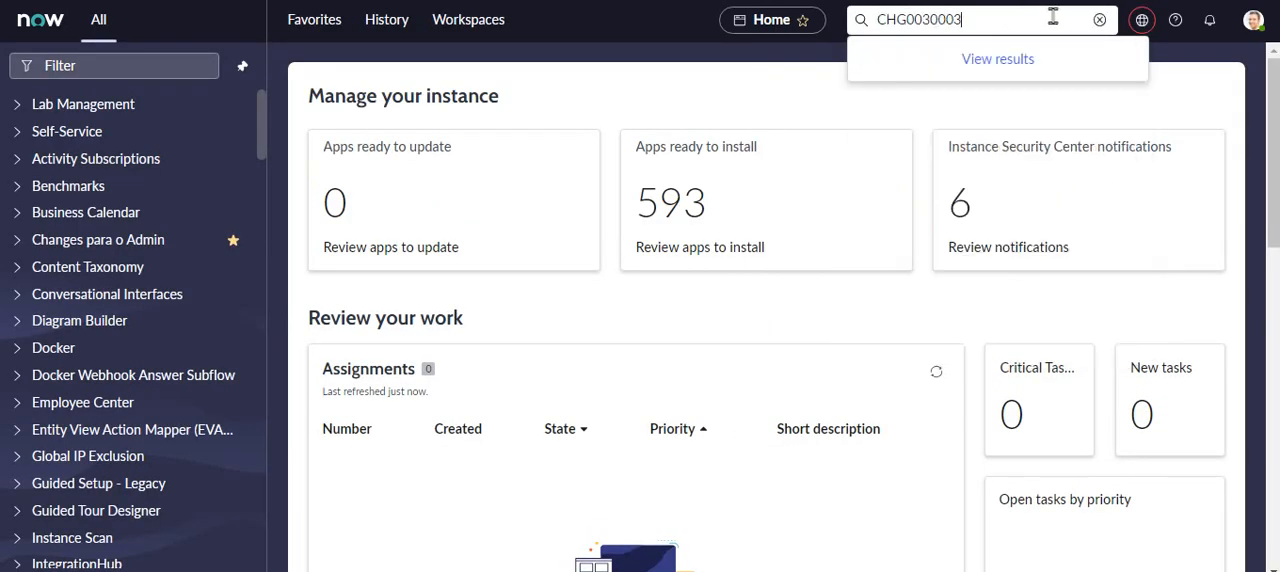
key(Return)
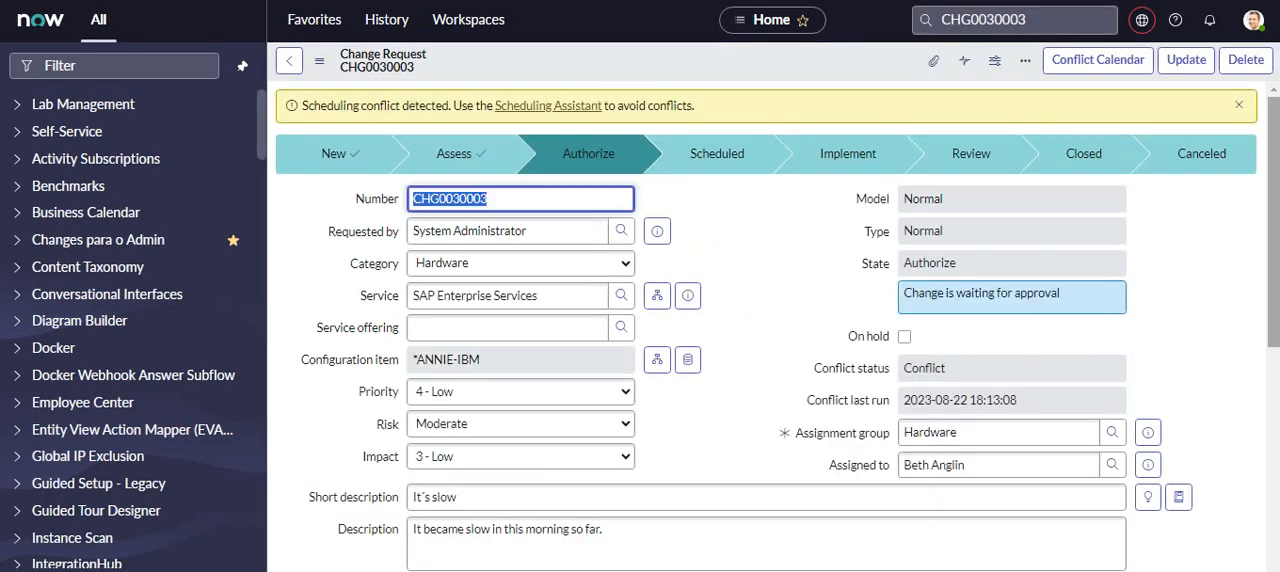
- Find the "Add memory" task among the change request's tasks, copy its assignee's name and impersonate that user again
scroll(1270, 254, down, 3)
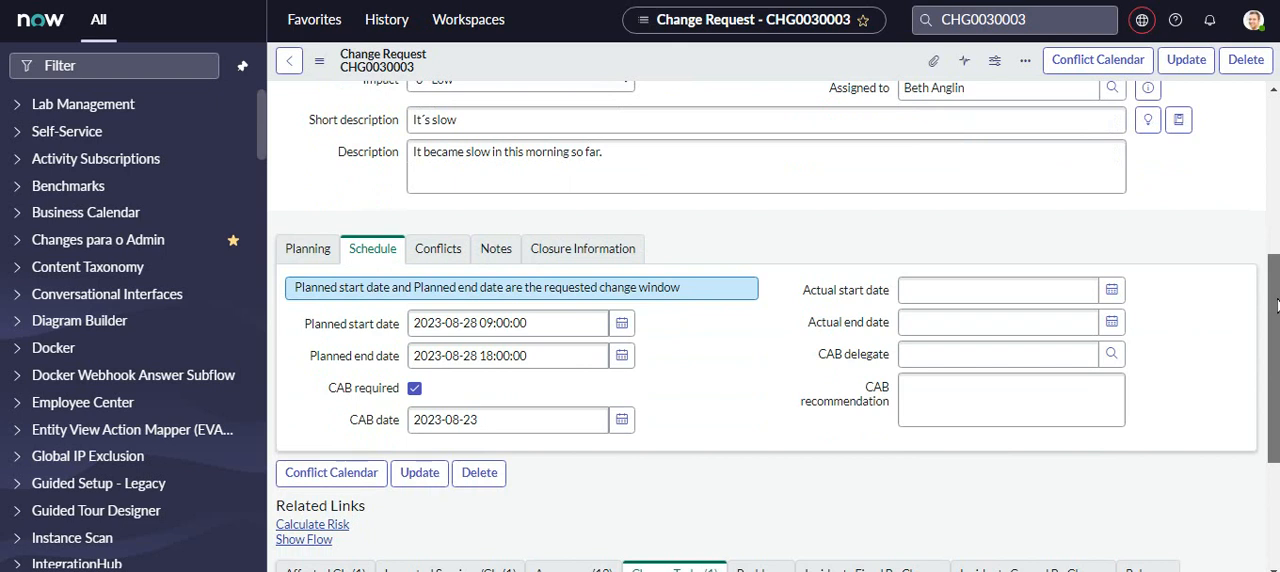
scroll(1276, 305, down, 3)
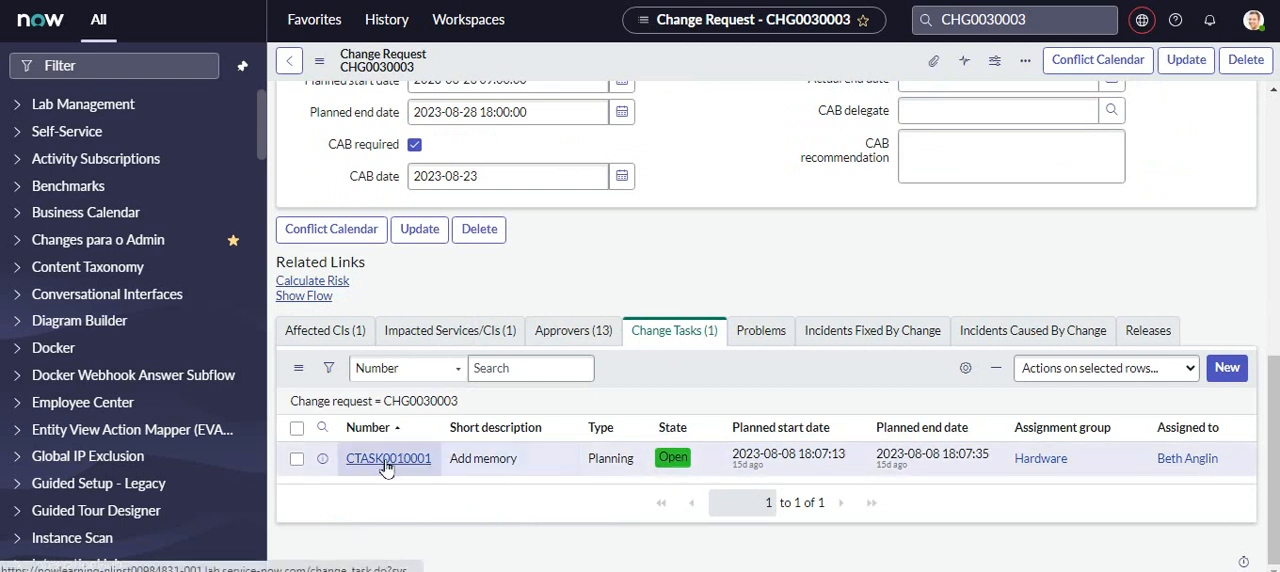
double_click(1158, 470)
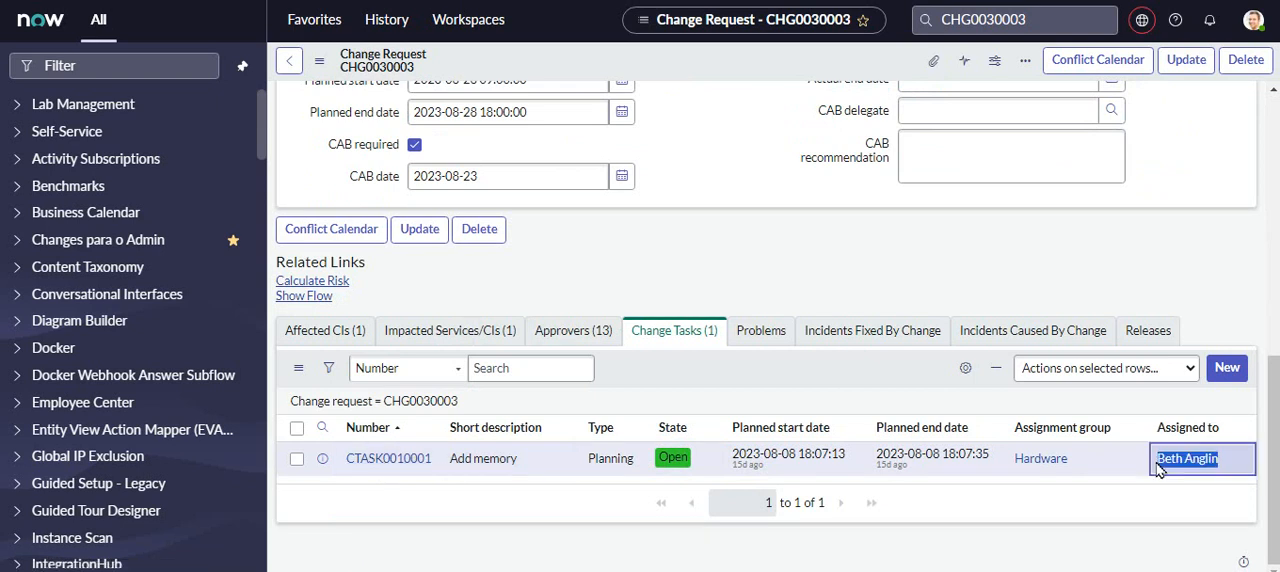
click(1253, 20)
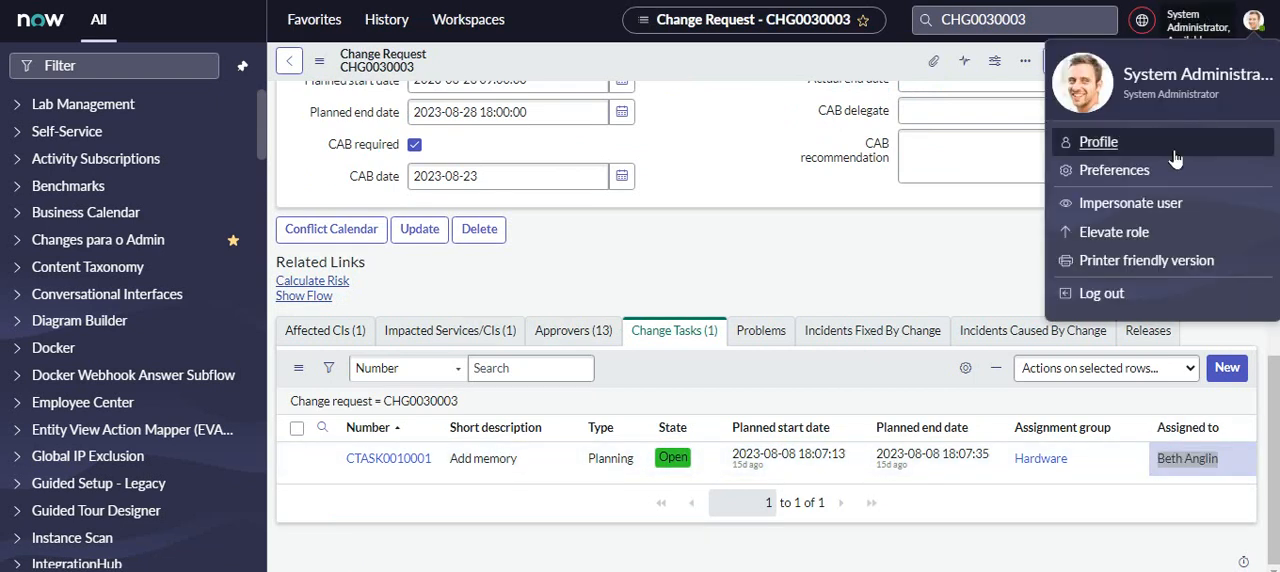
click(1186, 205)
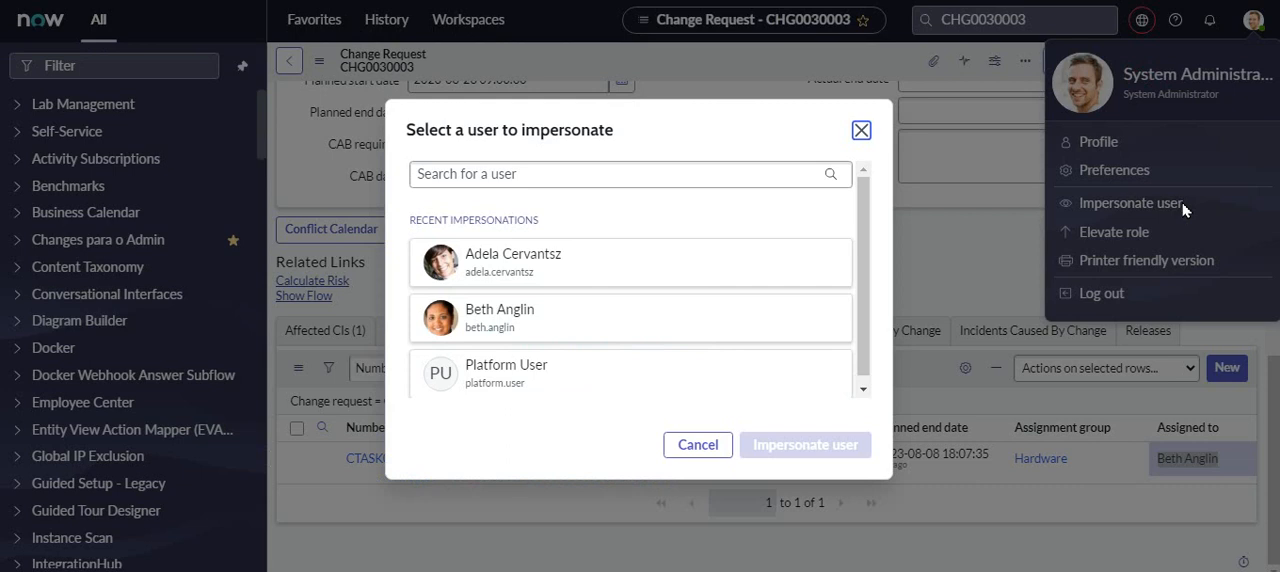
click(588, 175)
key(ctrl+v)
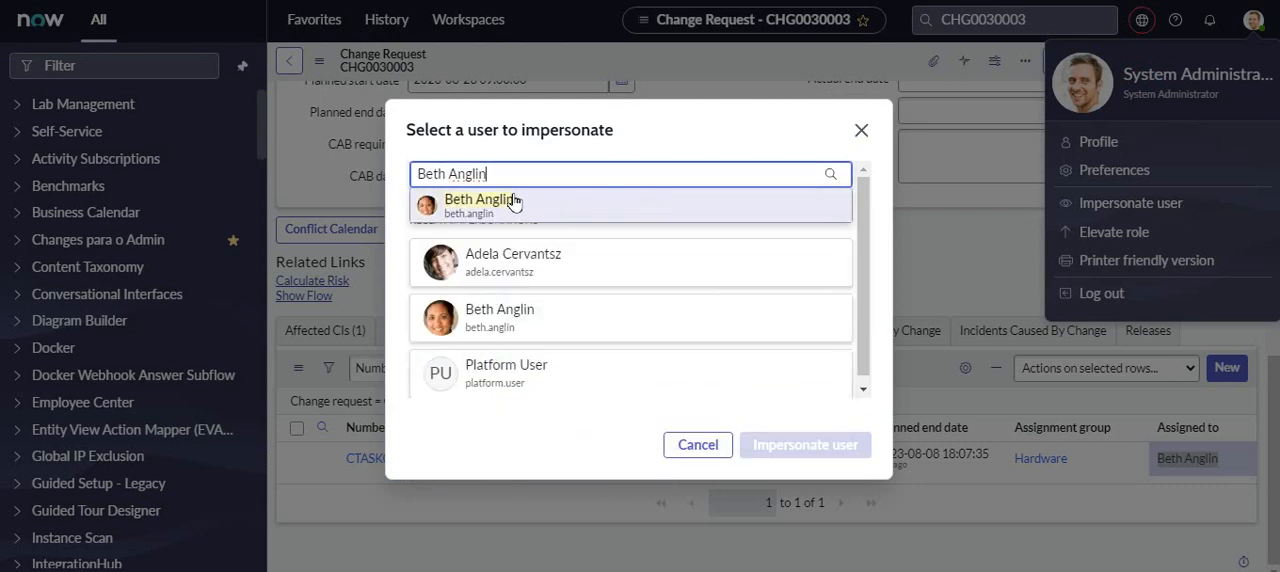
click(513, 203)
click(822, 457)
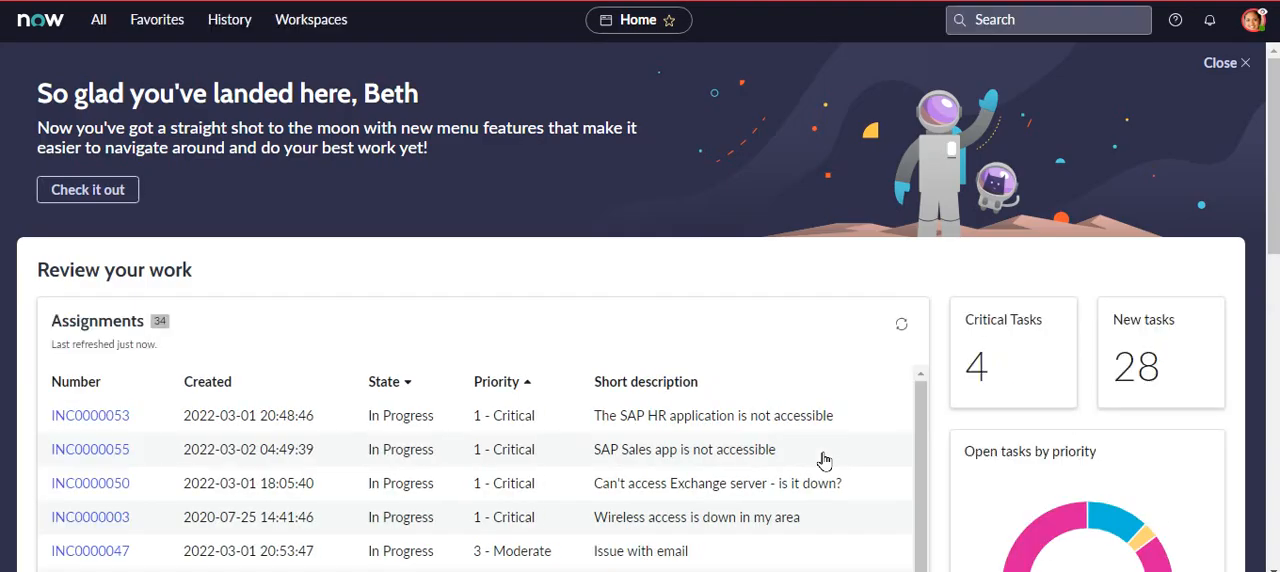
- Sort the assignments on the home page by number and open the "Add memory" change task
drag(1273, 176, 1273, 200)
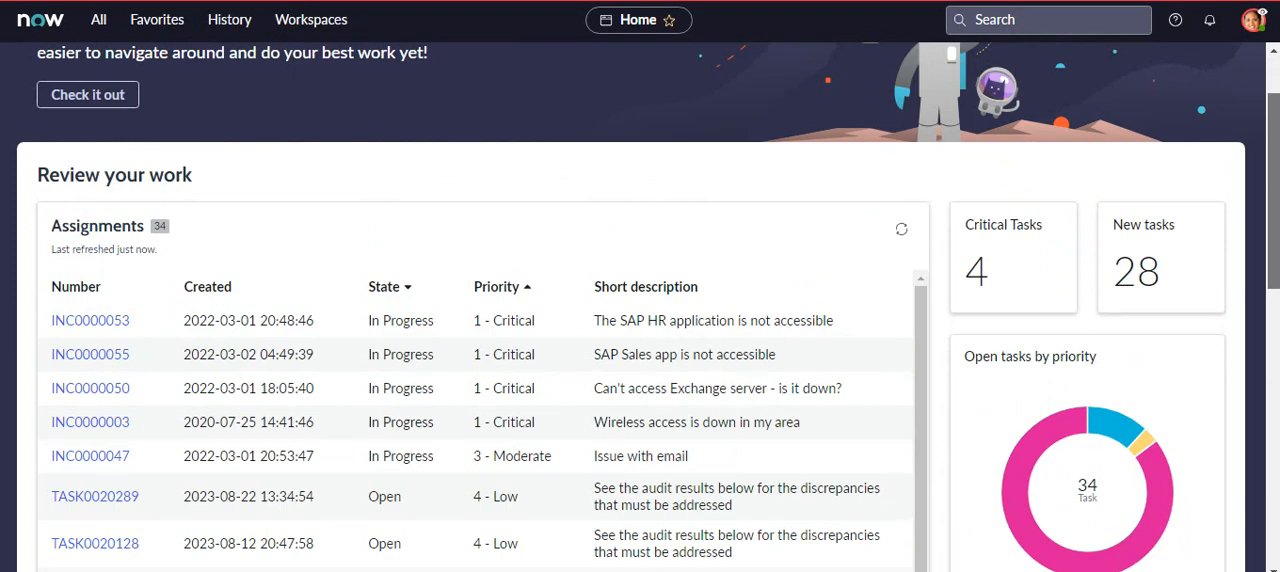
drag(1273, 200, 1272, 383)
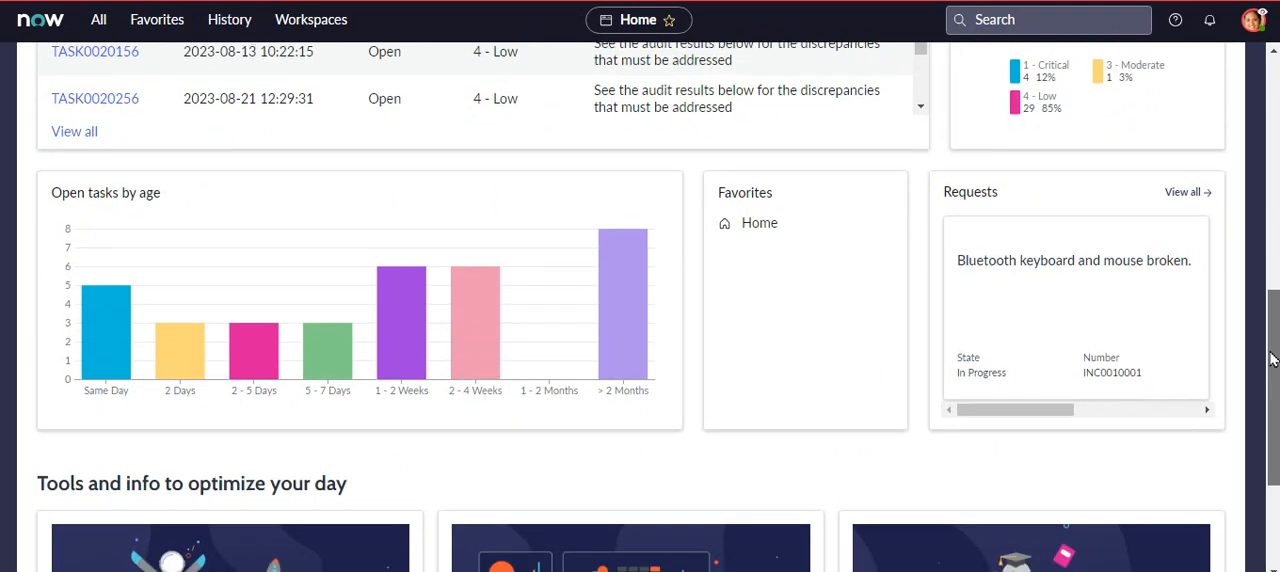
scroll(1272, 360, up, 4)
click(78, 164)
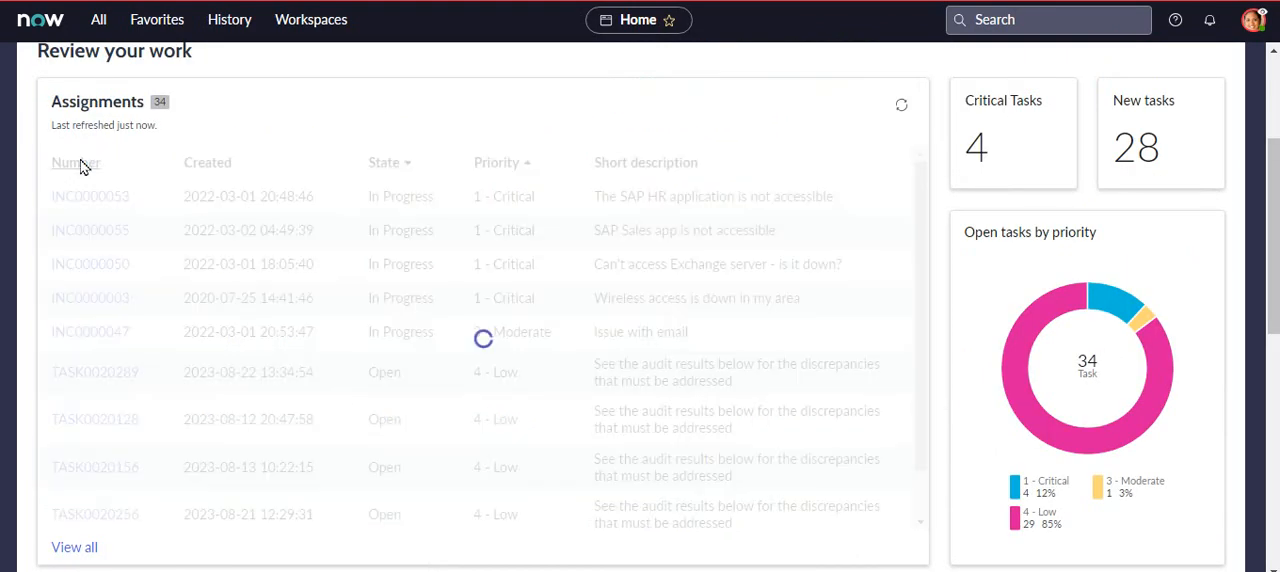
click(80, 164)
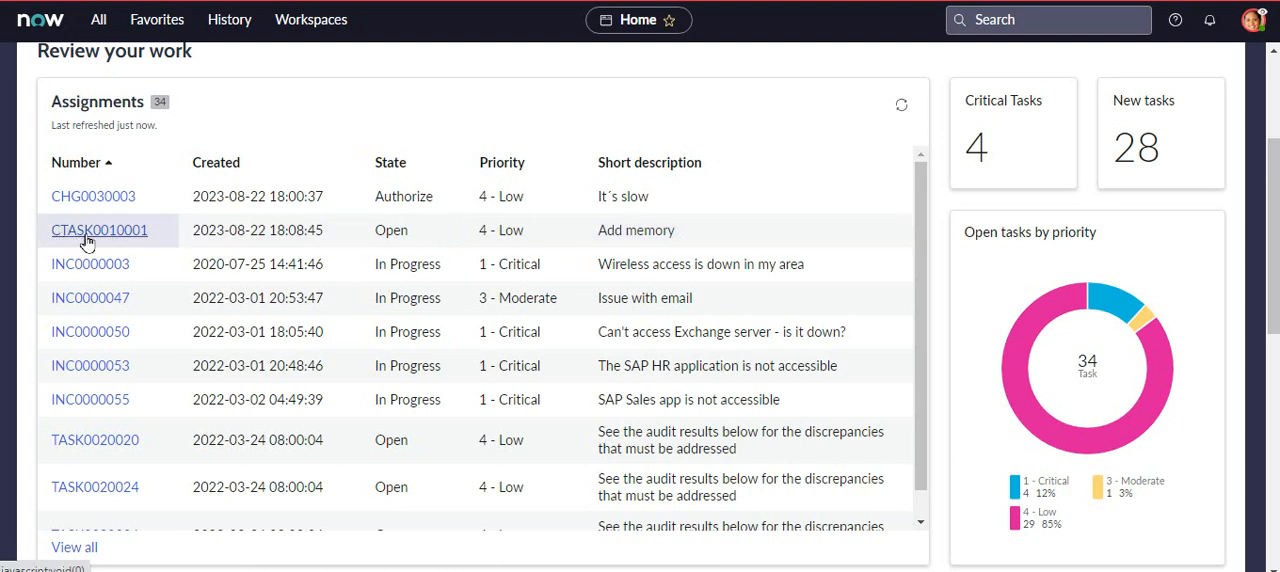
drag(679, 230, 260, 226)
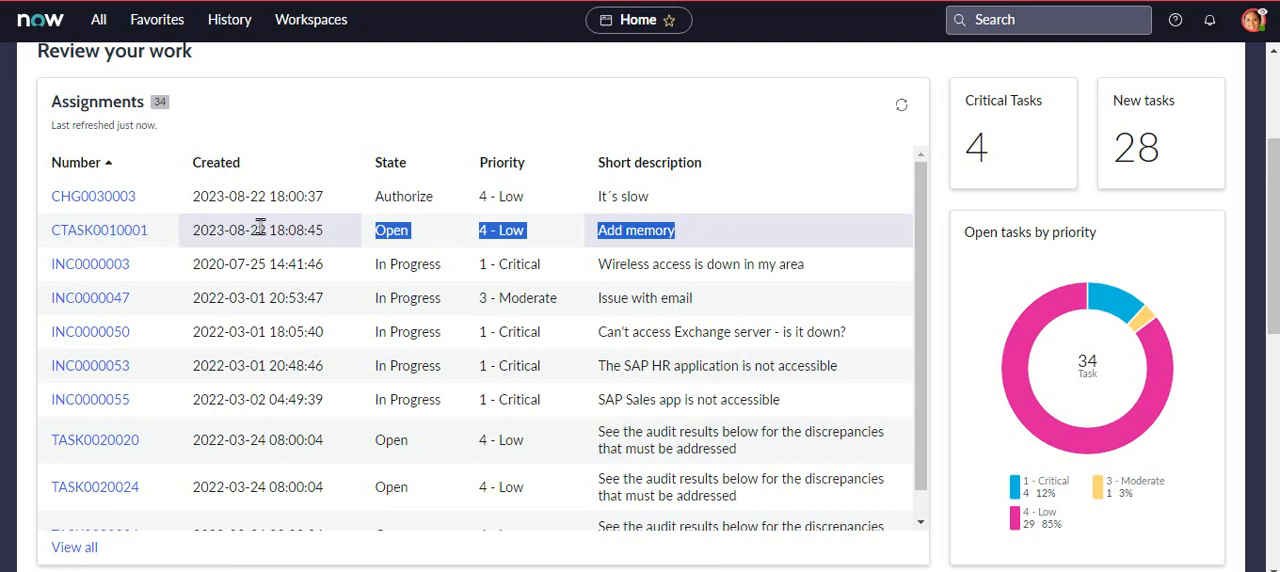
click(120, 228)
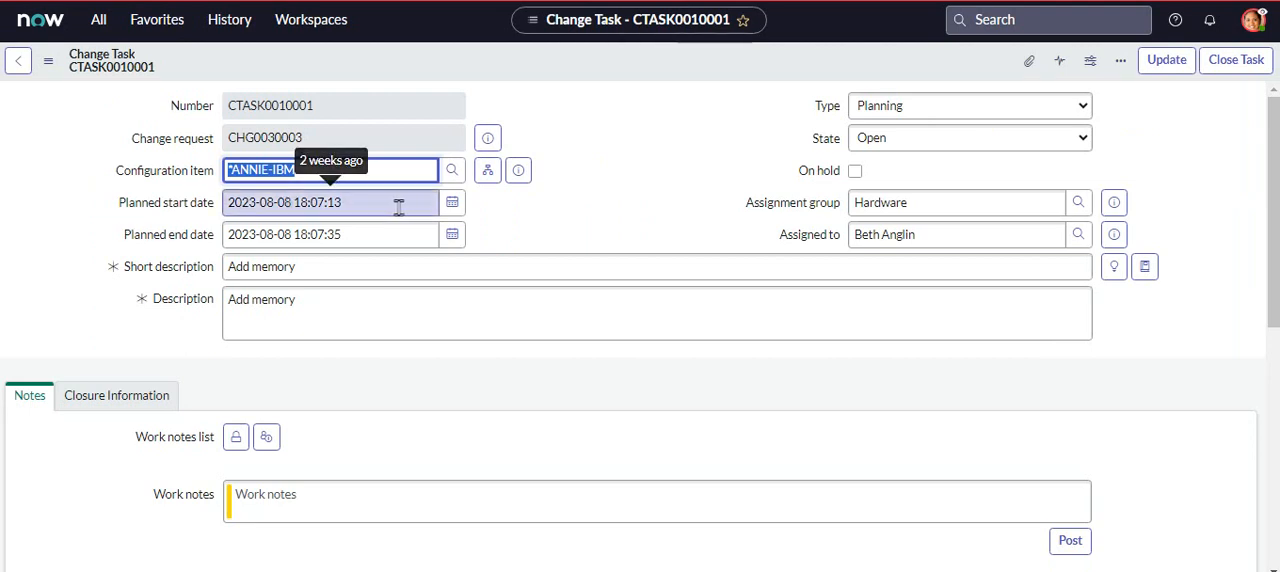
- Check the change task's planned dates, add the work note "ack" and save the task
click(276, 203)
click(289, 234)
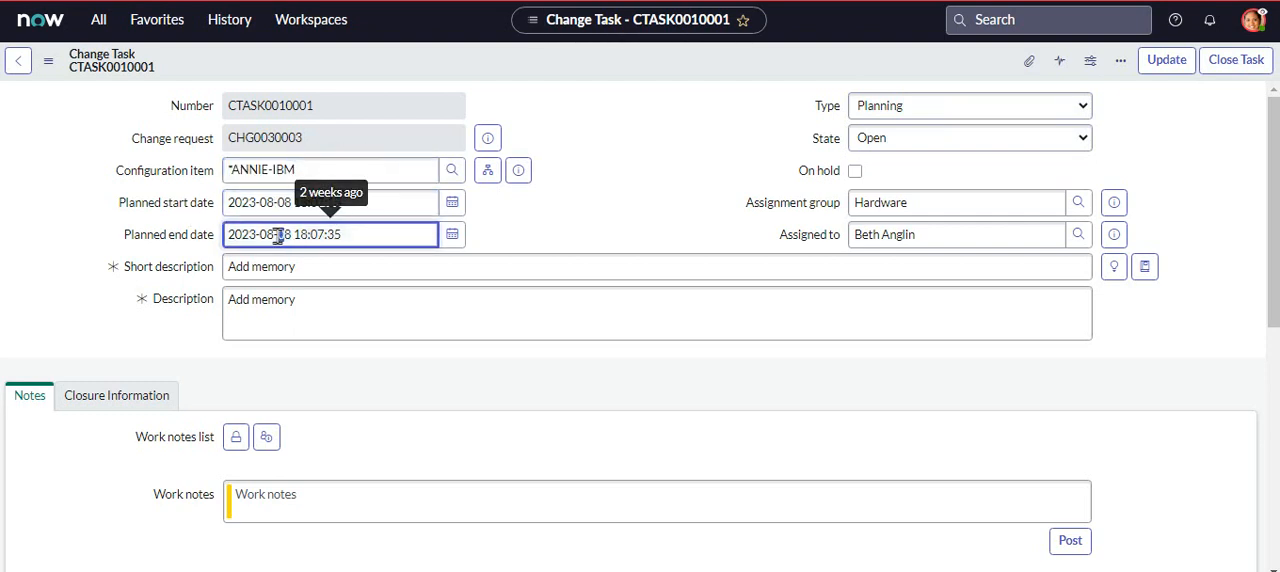
click(603, 232)
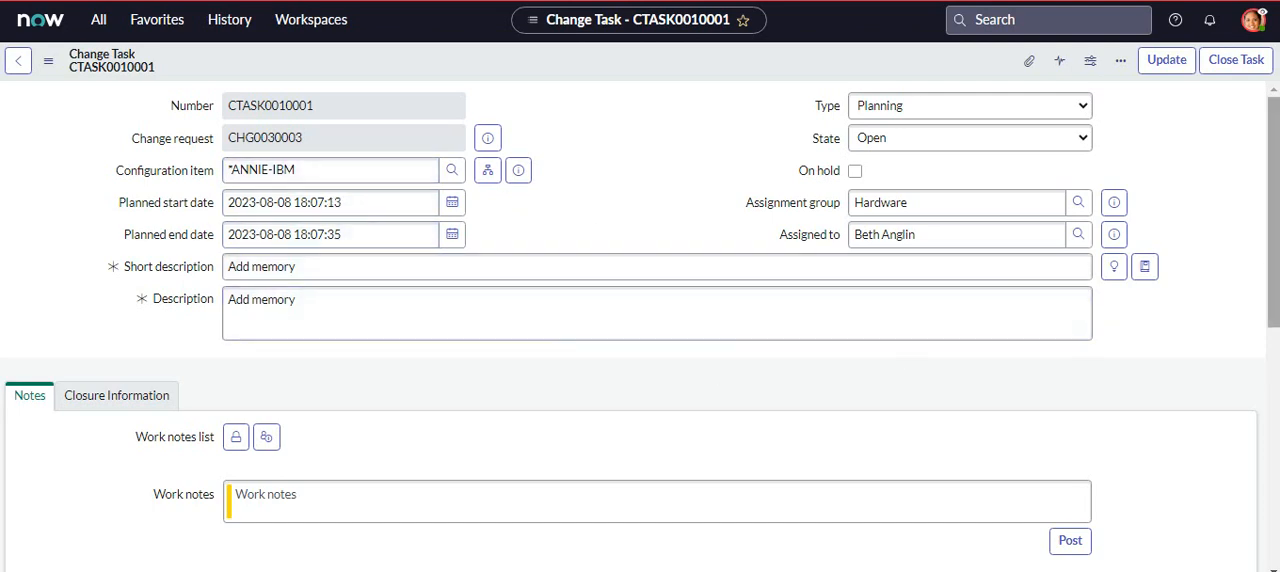
mouse_move(1273, 240)
mouse_down()
mouse_move(1273, 474)
mouse_move(1273, 232)
mouse_up()
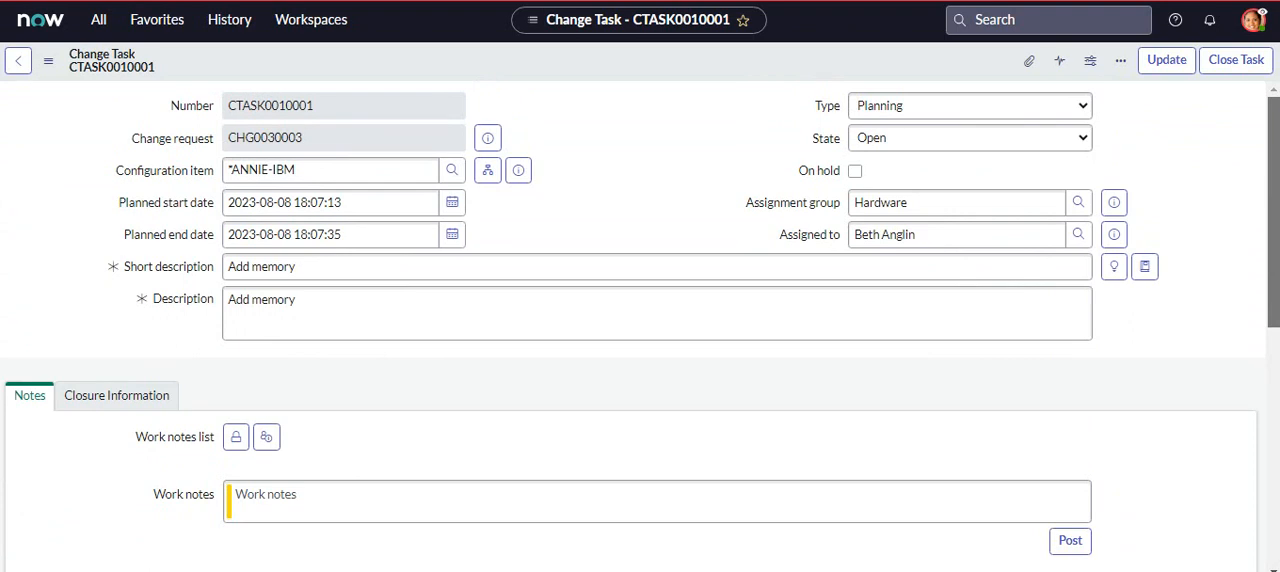
scroll(628, 435, down, 1)
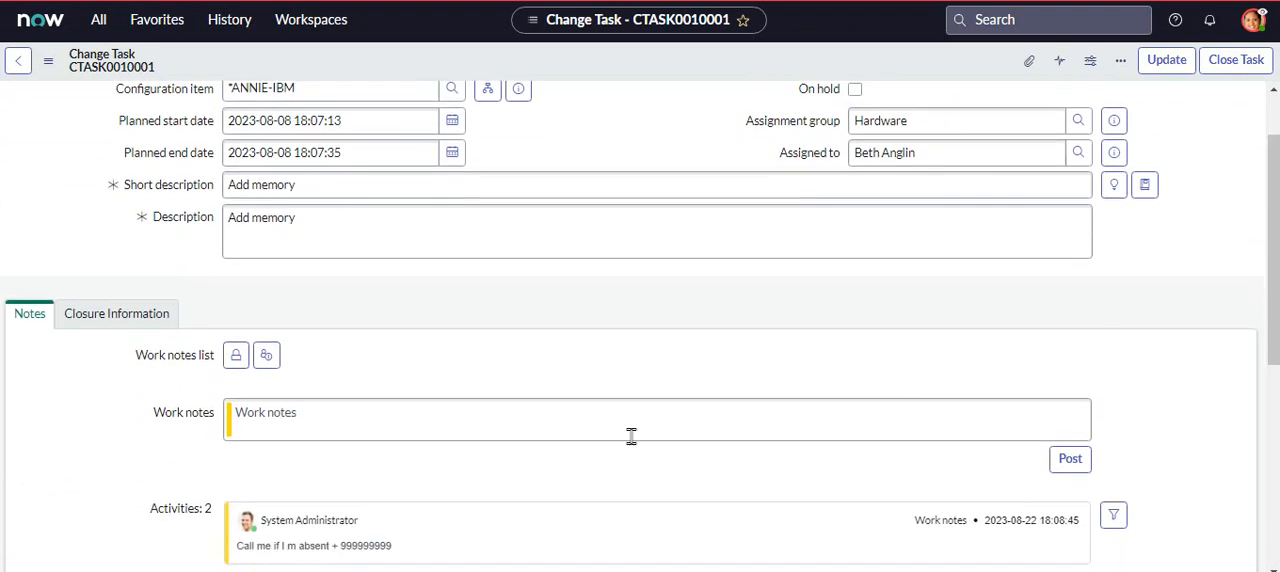
click(337, 431)
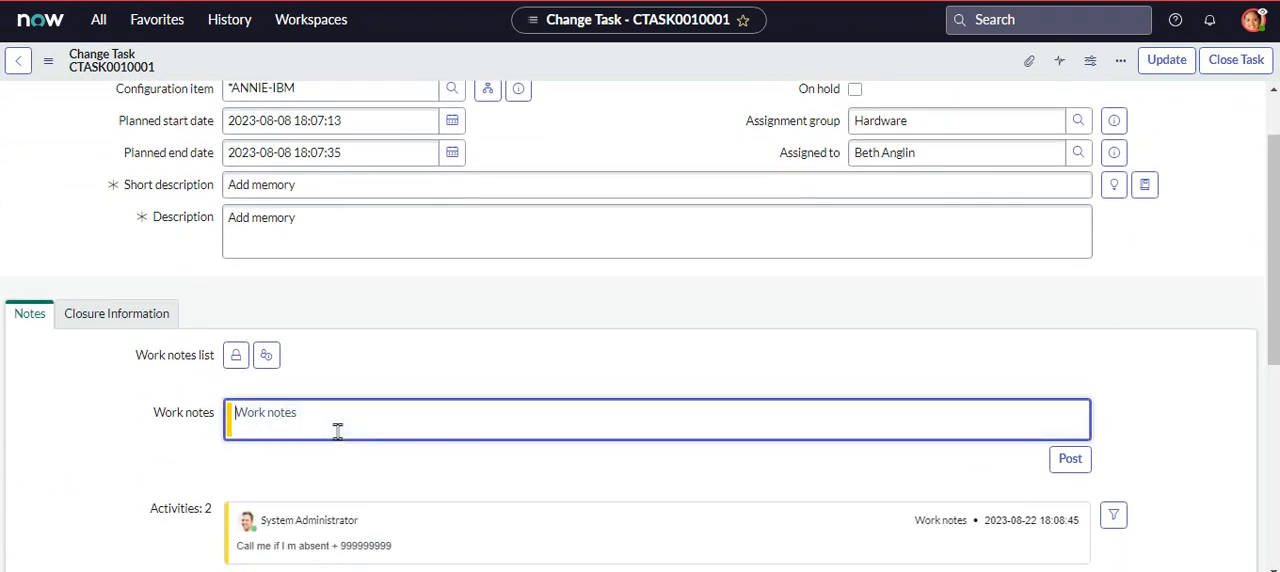
text(ack)
click(341, 466)
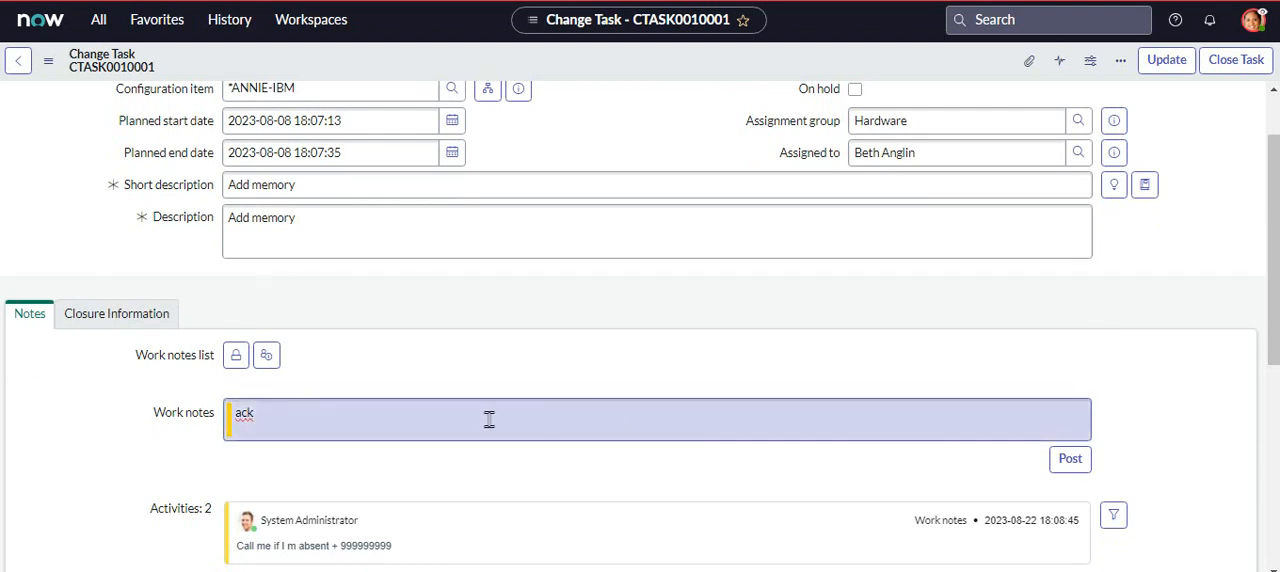
click(1166, 60)
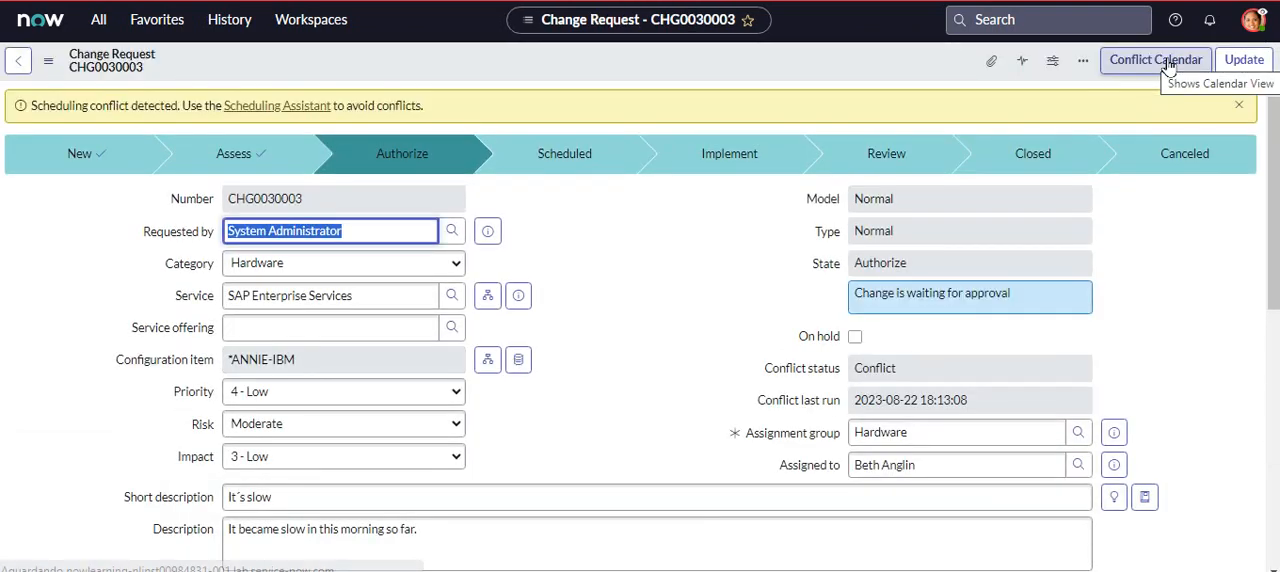
- Reopen the "Add memory" task from the change request, check its work note activity and return to the change request
drag(1274, 134, 1274, 376)
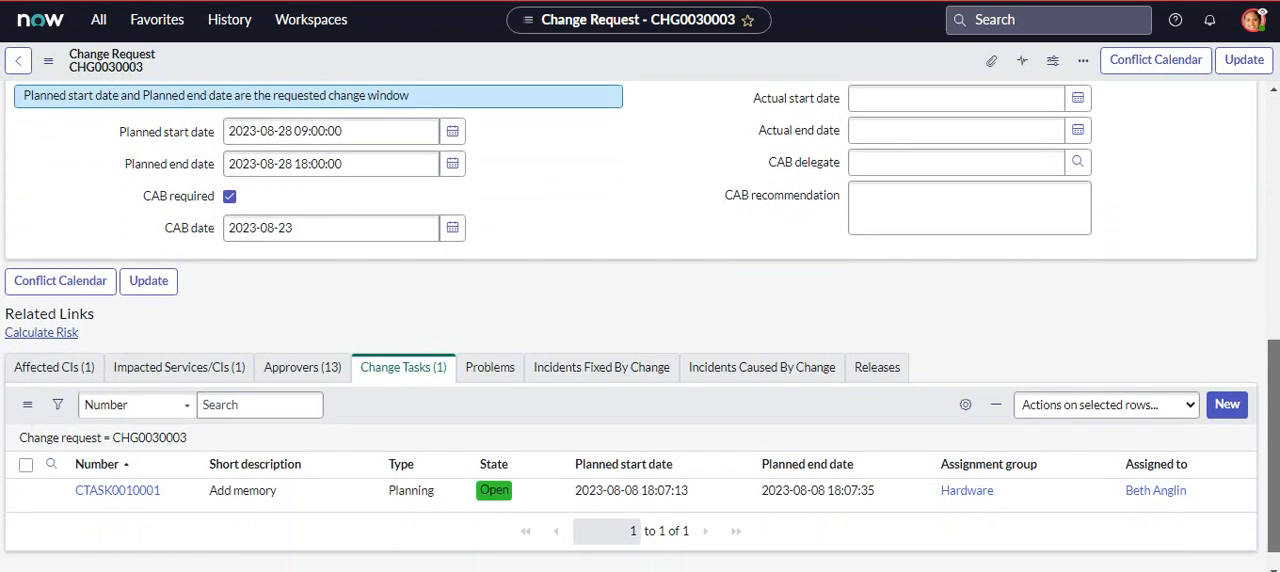
click(296, 369)
click(406, 369)
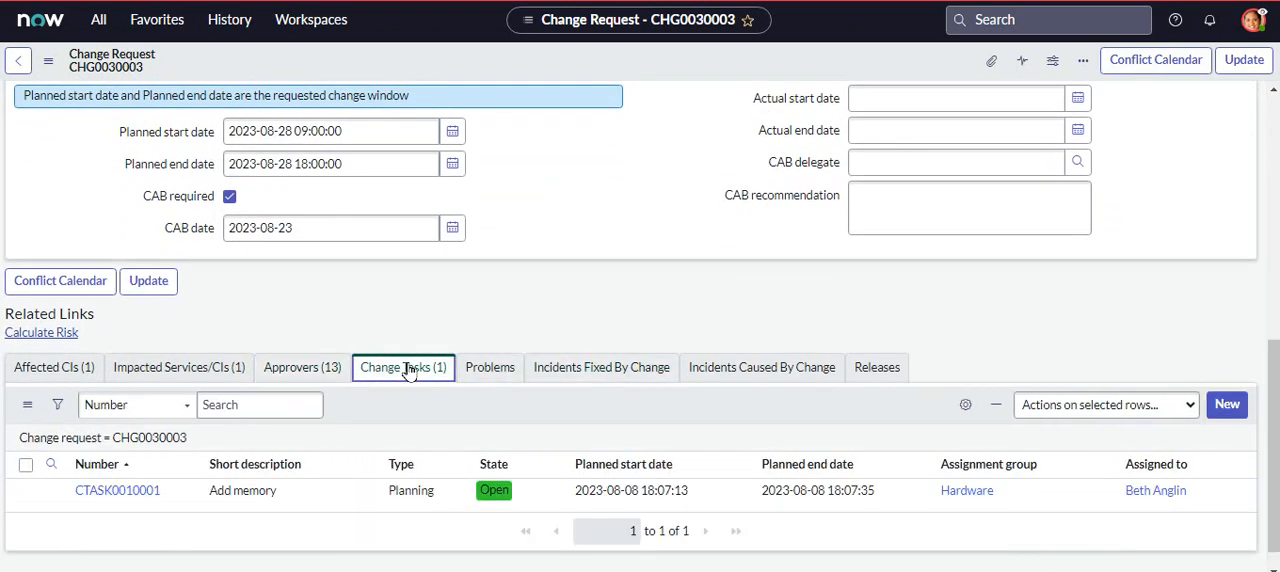
click(128, 491)
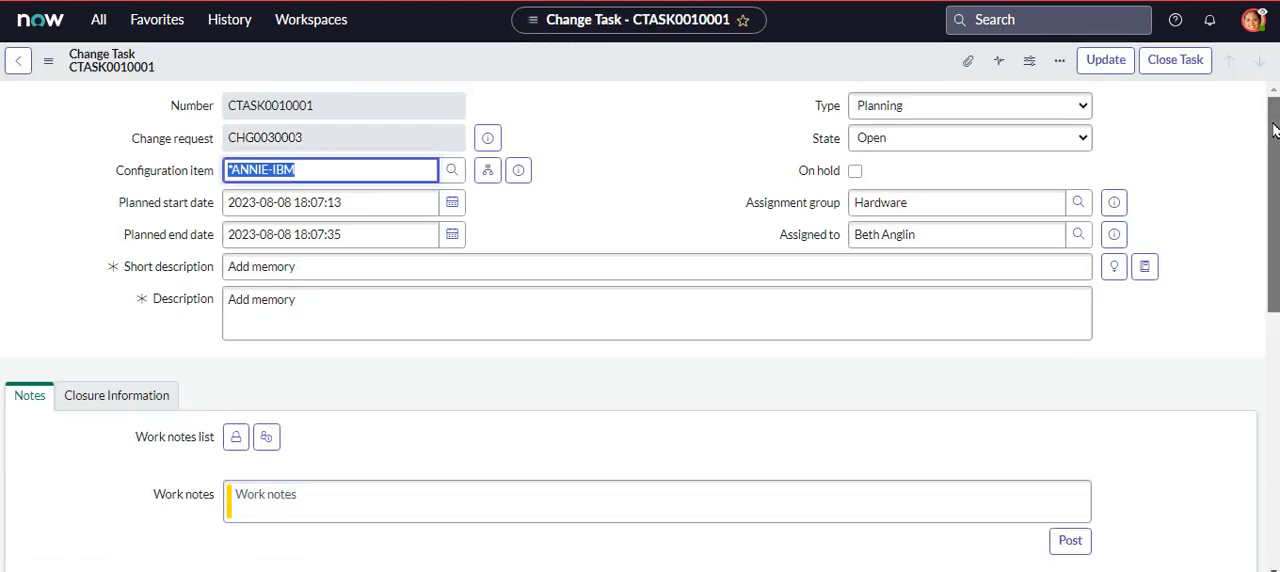
drag(1273, 130, 1273, 197)
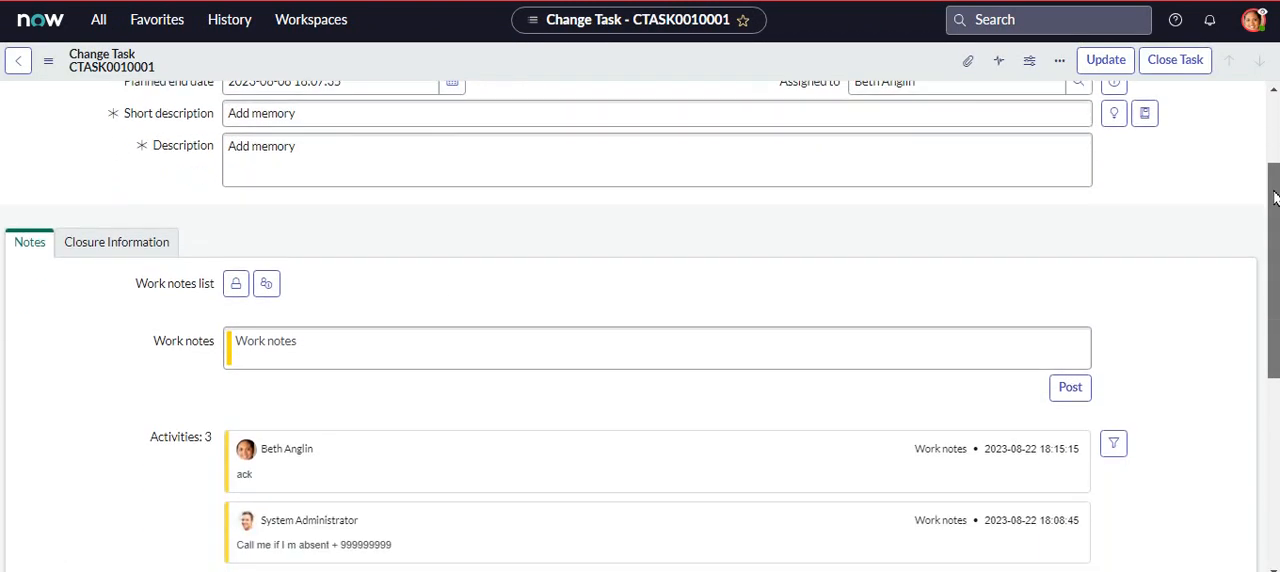
drag(1274, 197, 1274, 130)
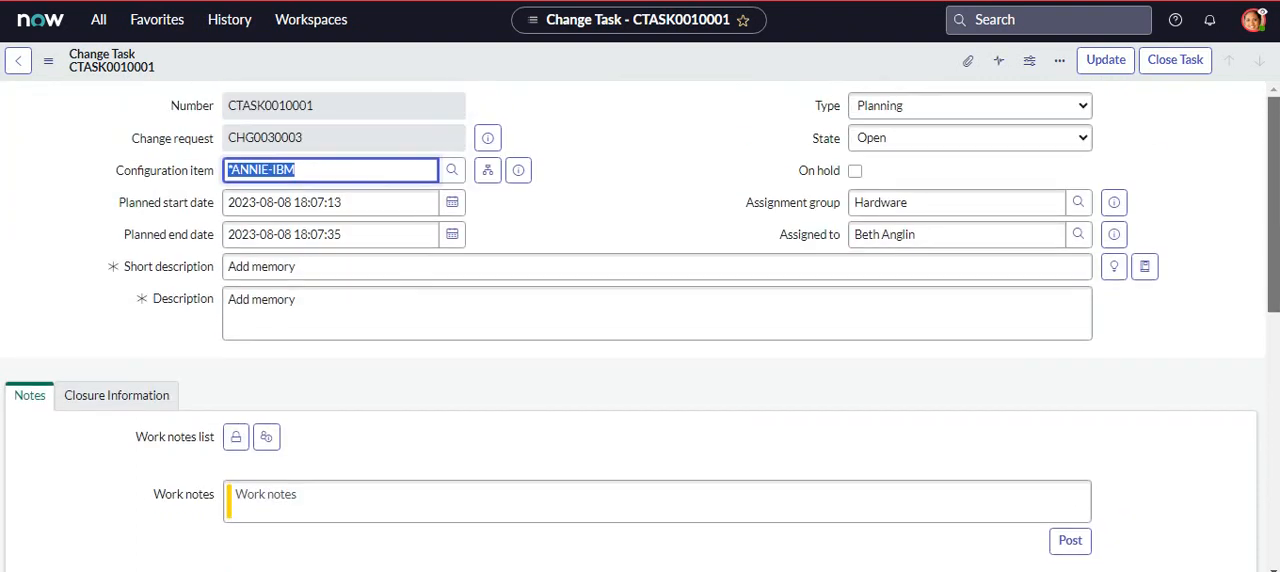
click(22, 63)
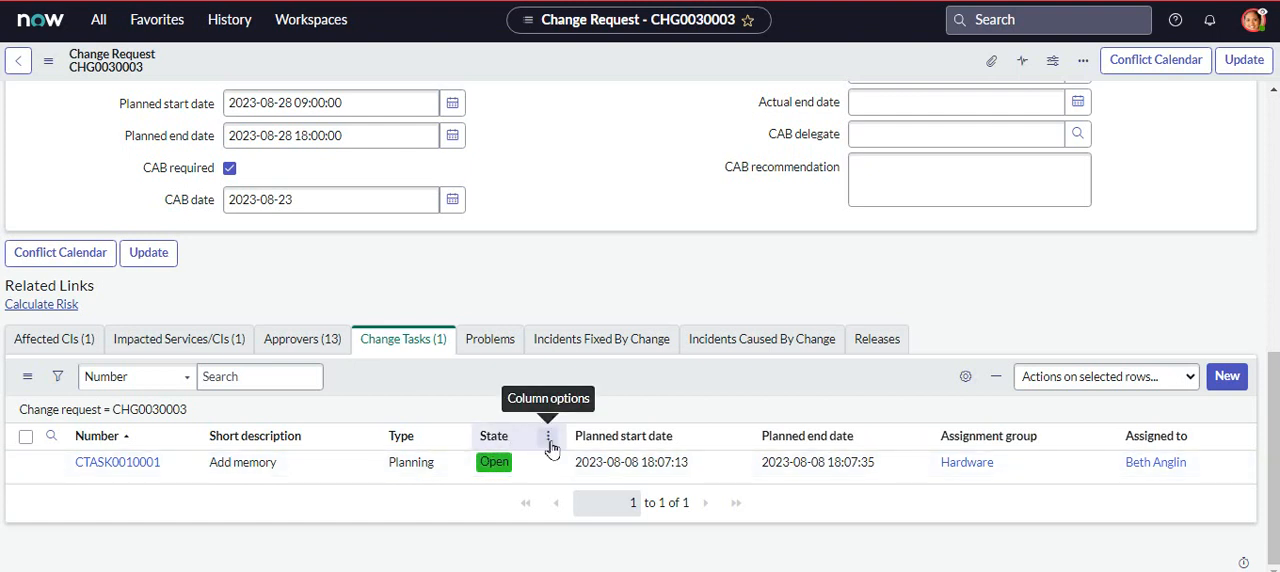
click(549, 441)
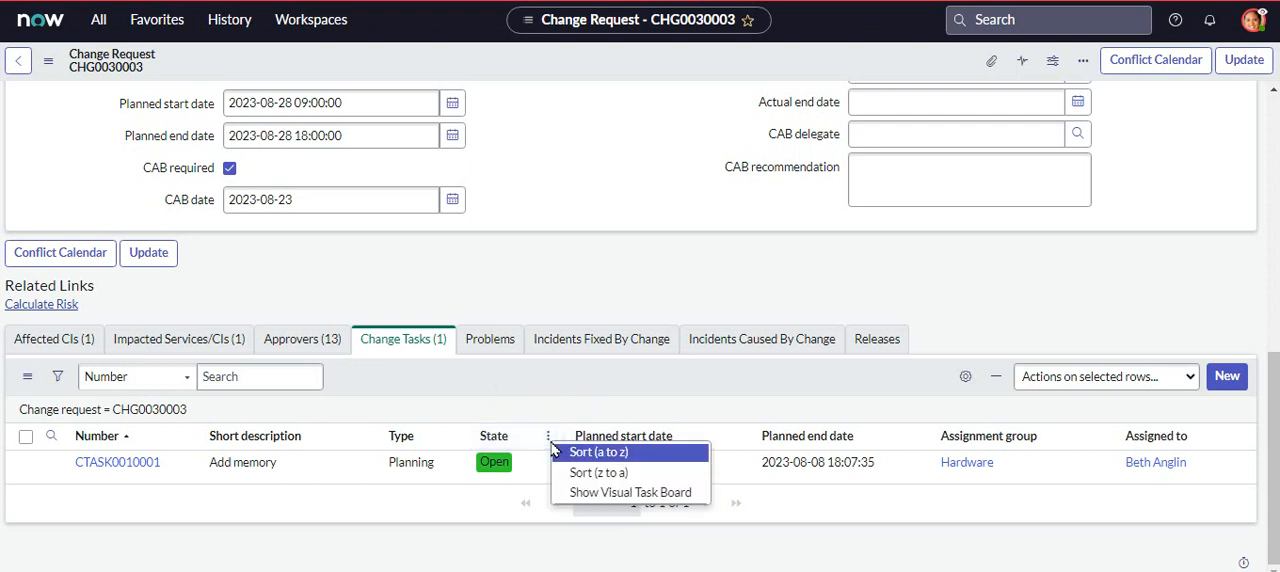
click(524, 406)
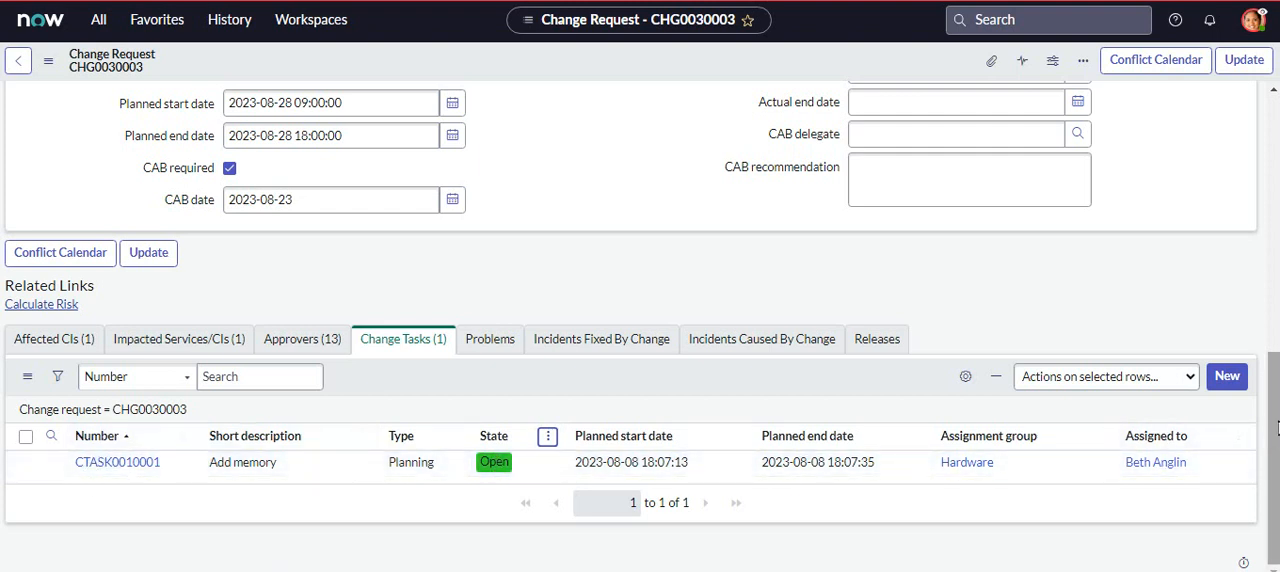
mouse_move(1275, 424)
mouse_down()
mouse_move(1275, 167)
mouse_move(1275, 424)
mouse_up()
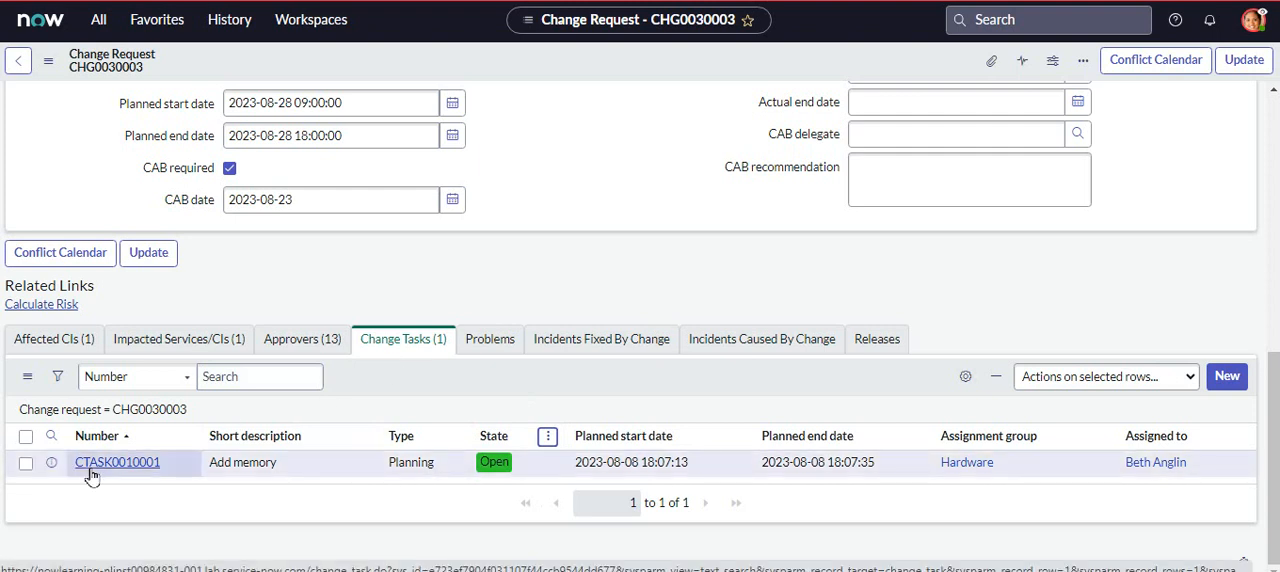
- Review the approval states in the change request's approvers list and the request's current process stage
click(303, 340)
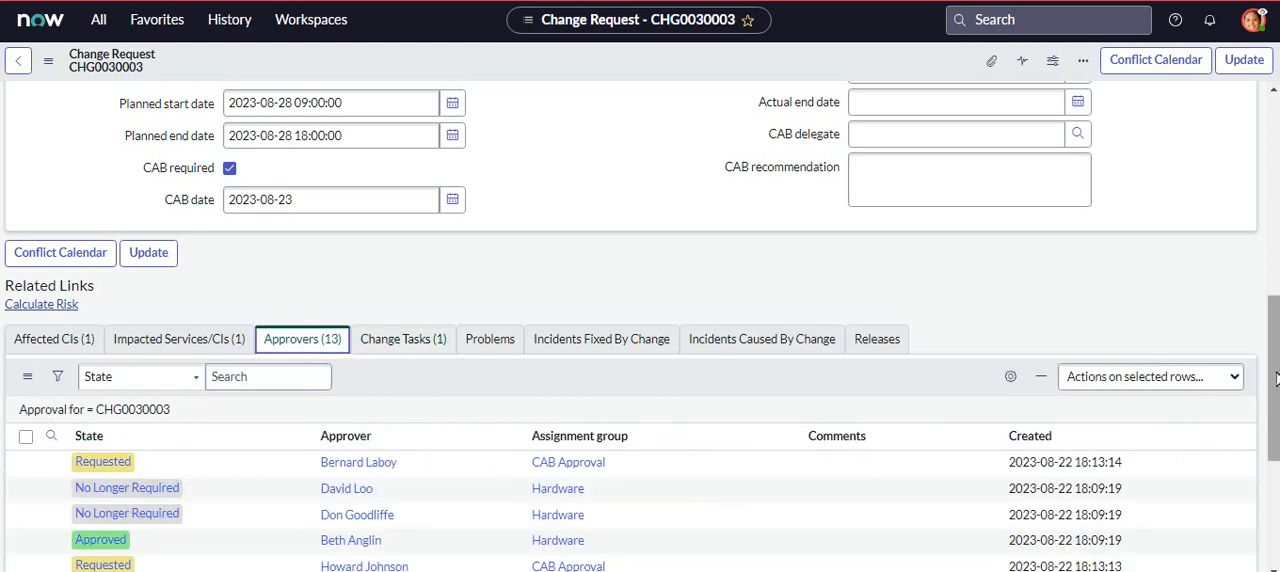
drag(1277, 379, 1277, 400)
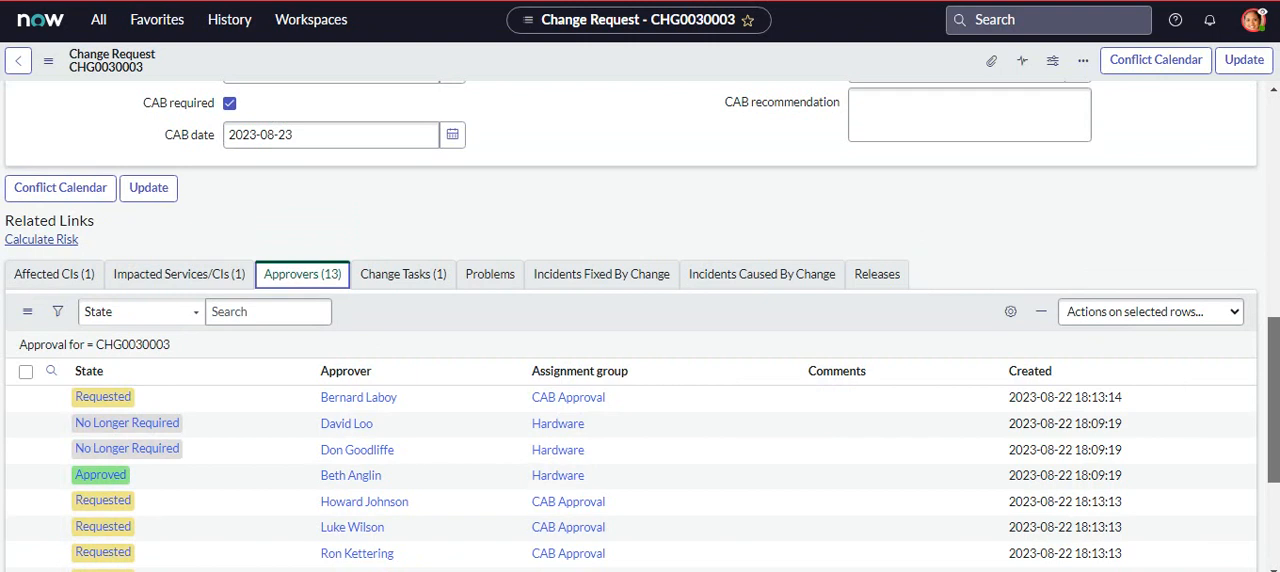
drag(1277, 400, 1277, 180)
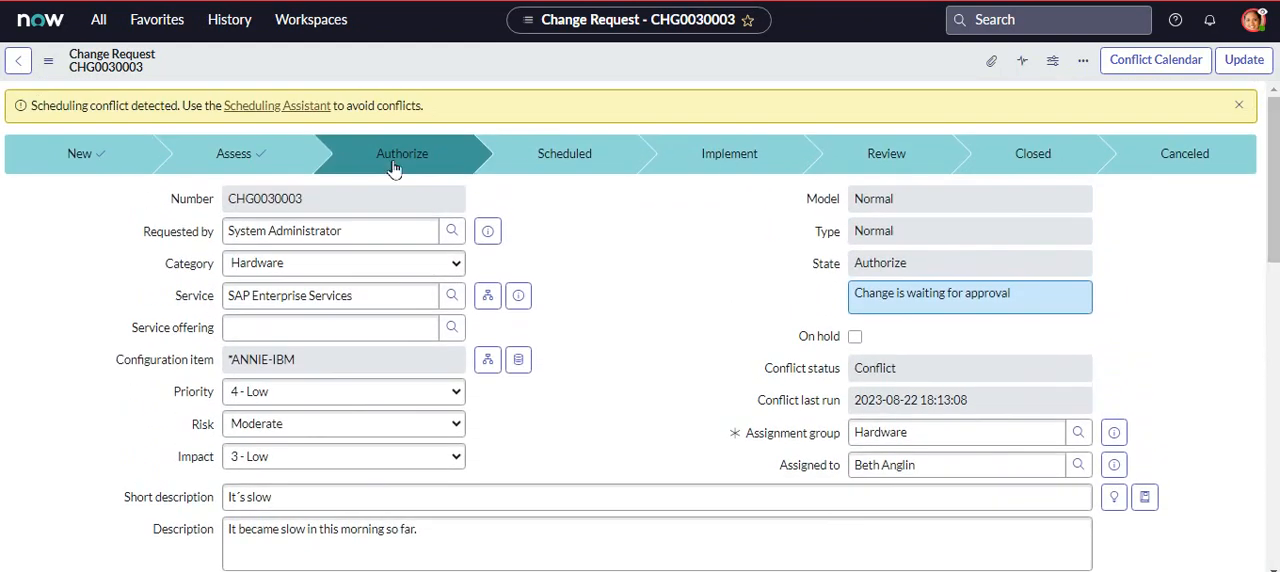
- Dismiss the scheduling conflict notice on the change request and end the impersonation
click(1238, 106)
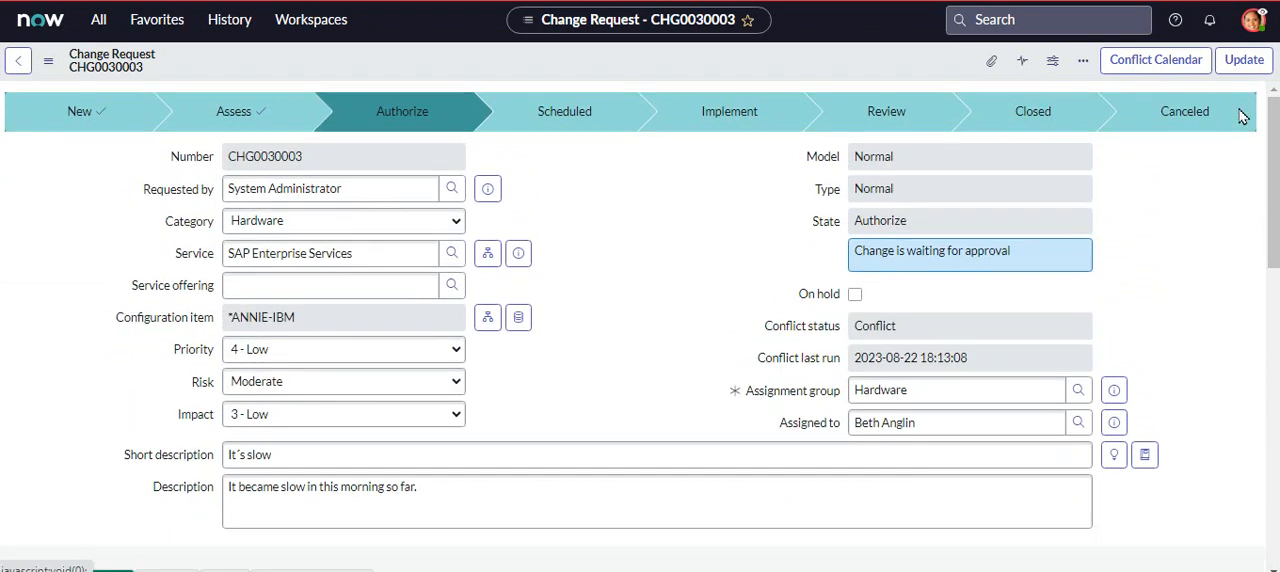
click(1253, 20)
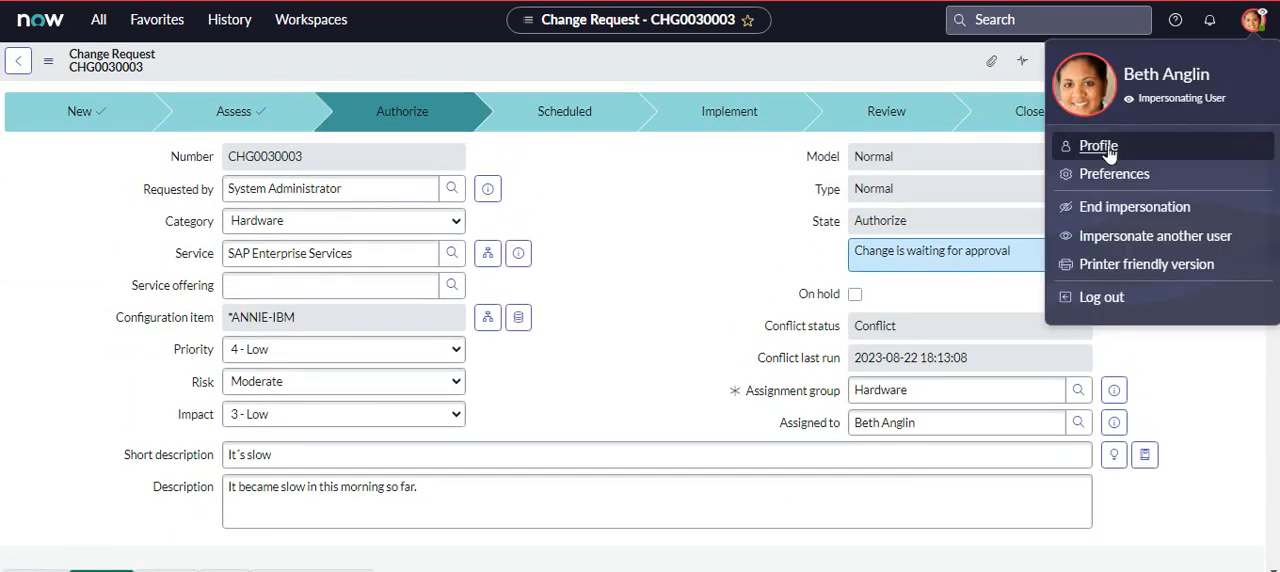
click(1143, 218)
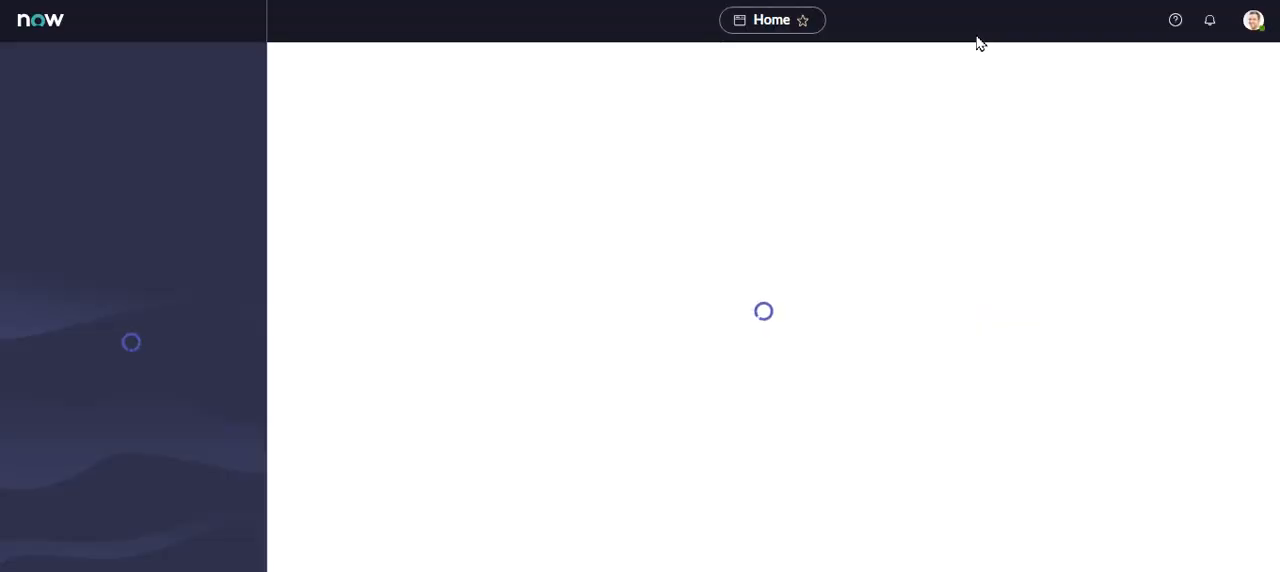
click(1003, 19)
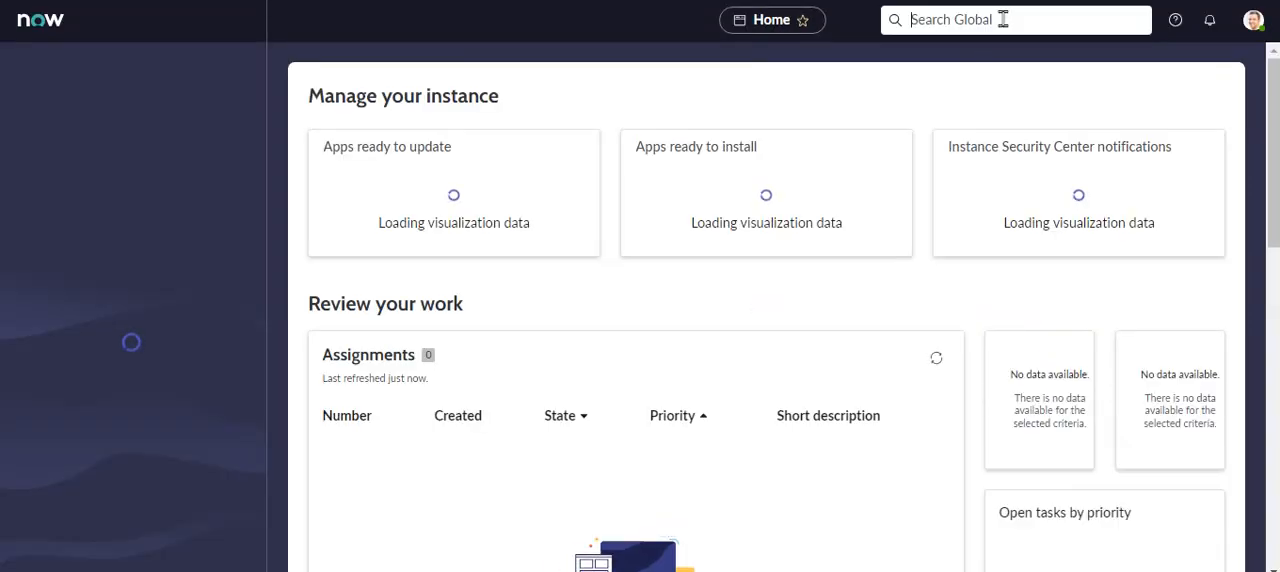
text(Beth Anglin)
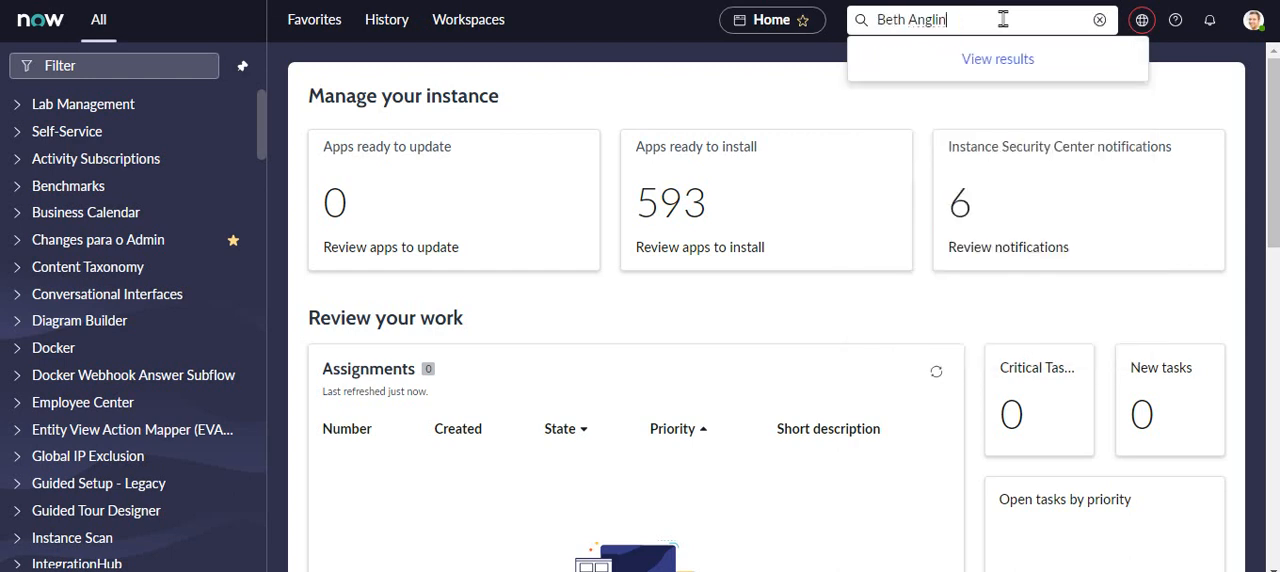
drag(1005, 20, 637, 34)
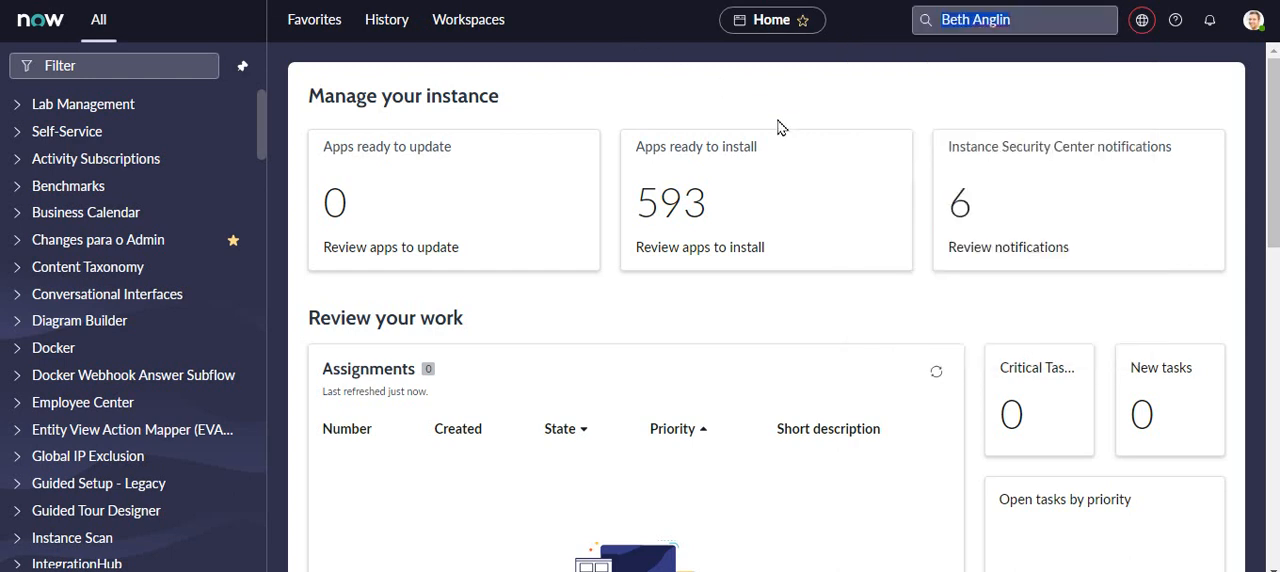
key(BackSpace)
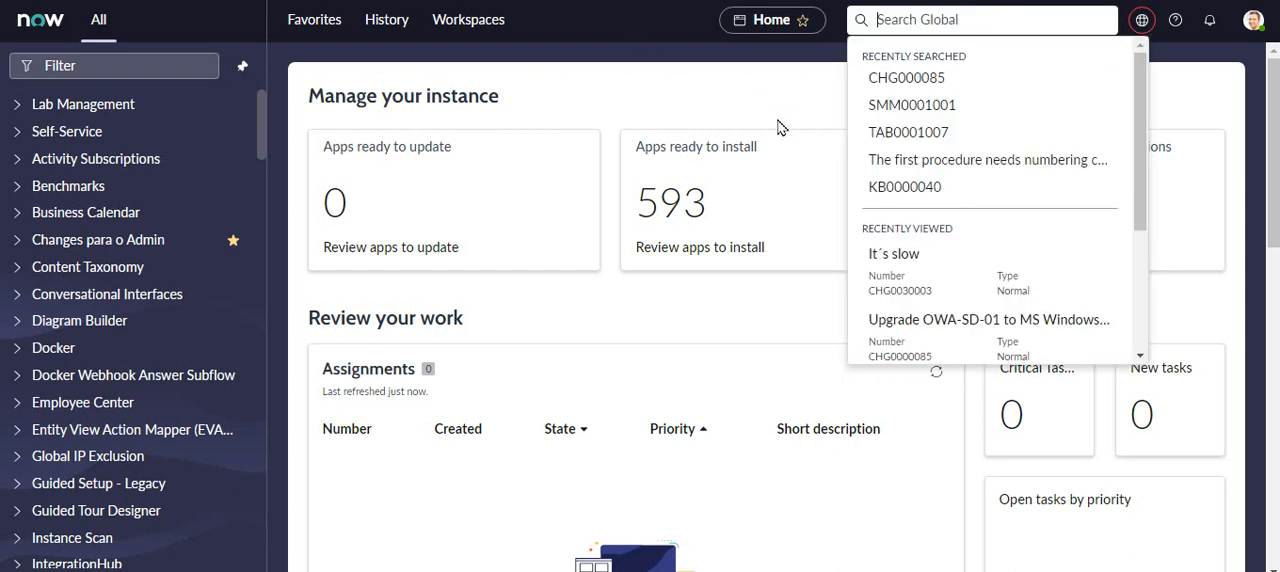
- Search globally for CHG000085 and CHG000003, then correct the number to CHG0000003 and open that change request
drag(1146, 98, 1145, 181)
scroll(981, 85, up, 5)
click(981, 82)
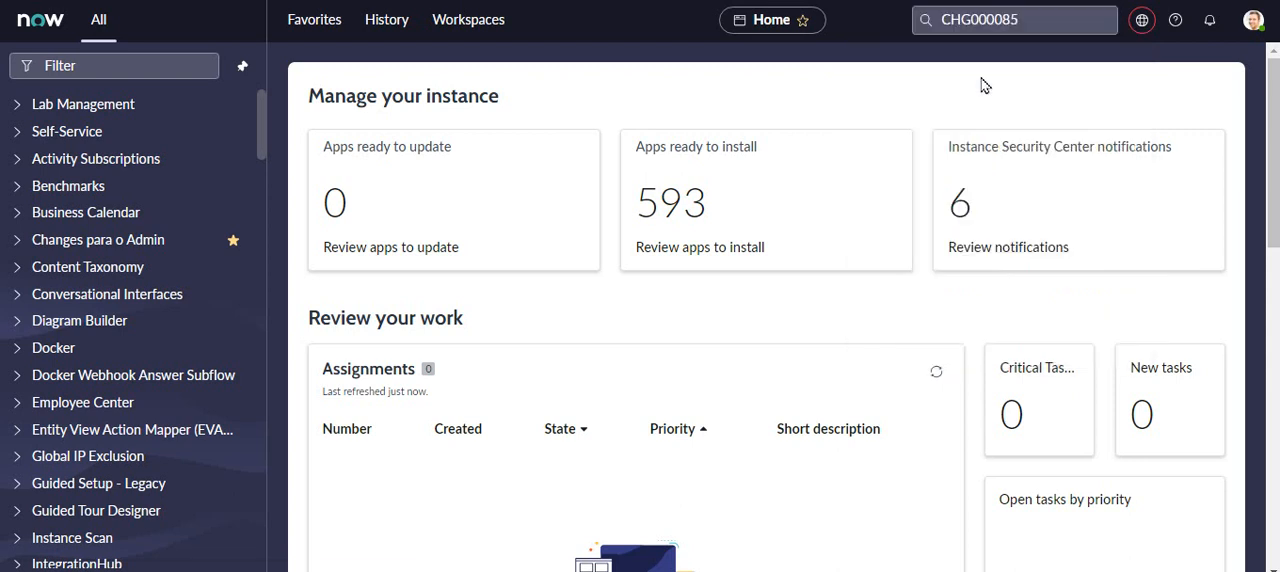
click(1005, 15)
drag(937, 19, 998, 19)
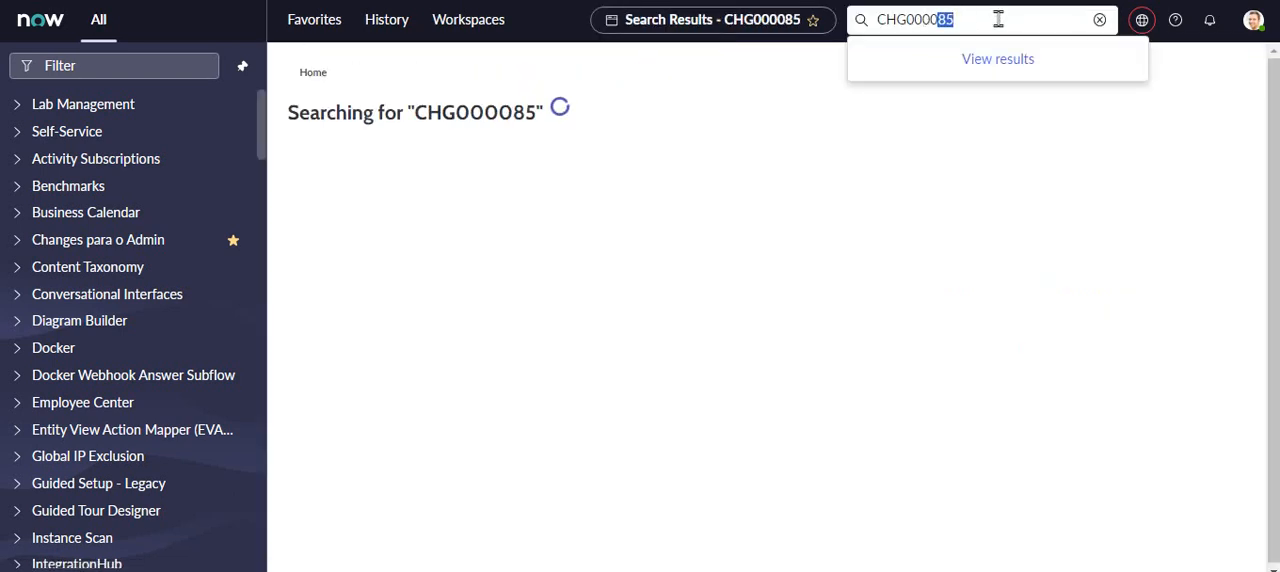
text(03)
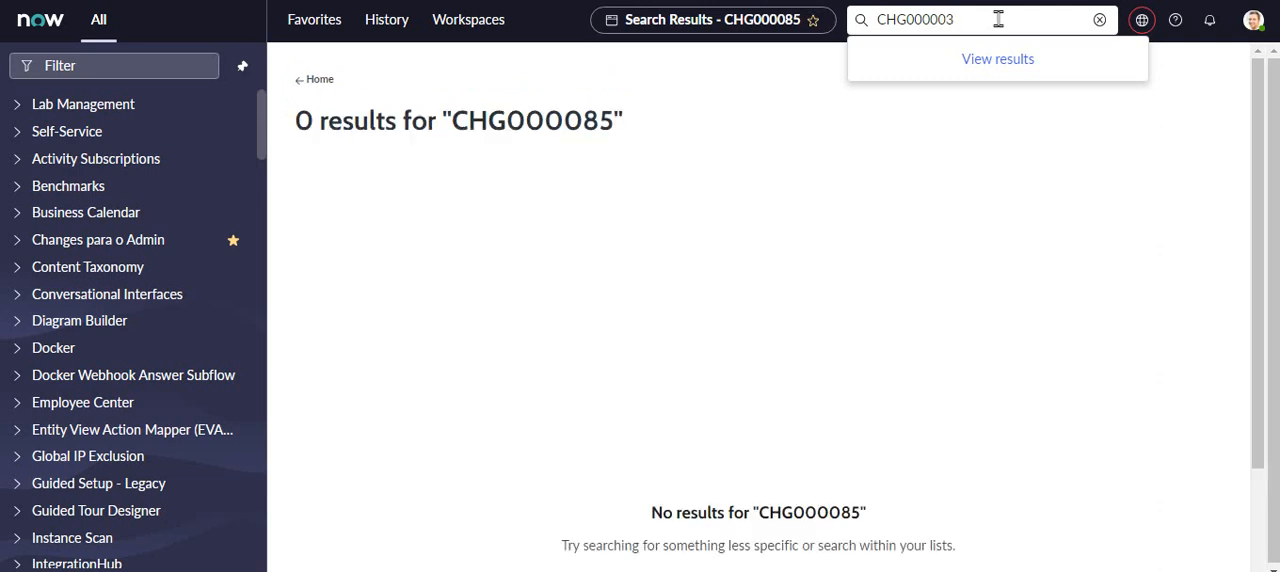
key(Return)
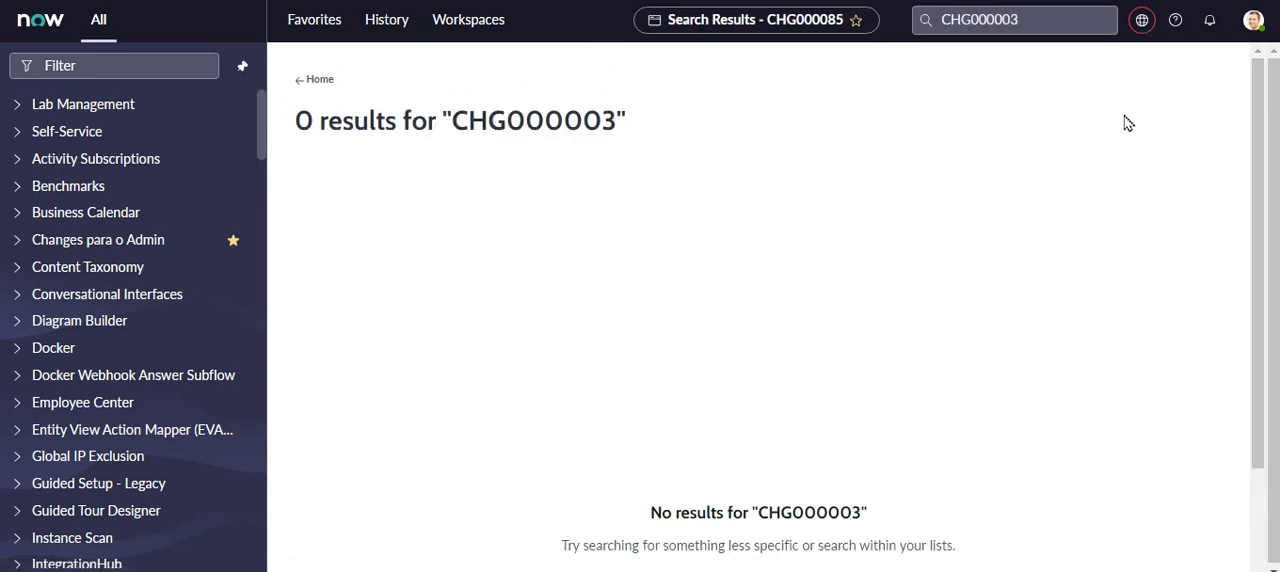
click(986, 18)
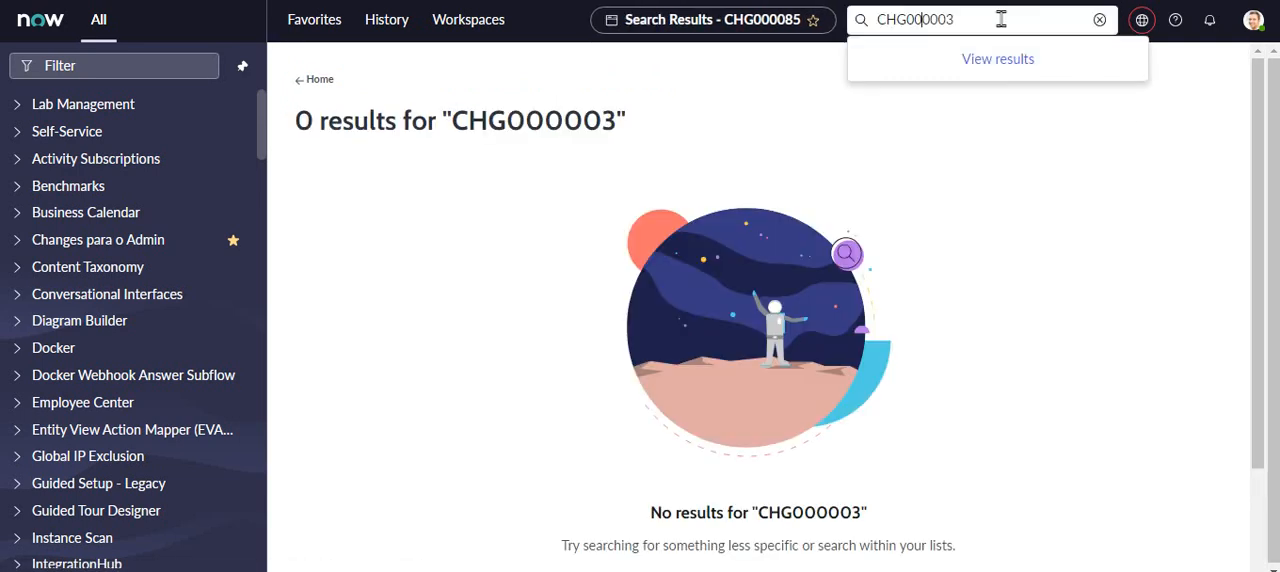
text(0)
key(Return)
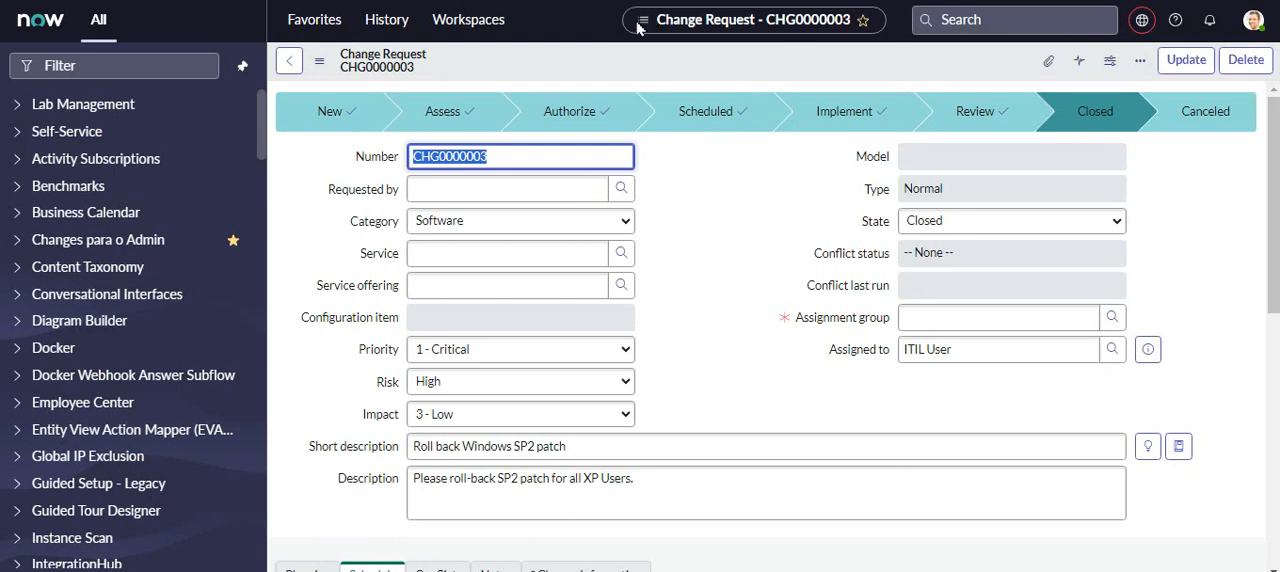
- Add change request CHG0000003 to the favorites and open it from there to check its number
click(864, 26)
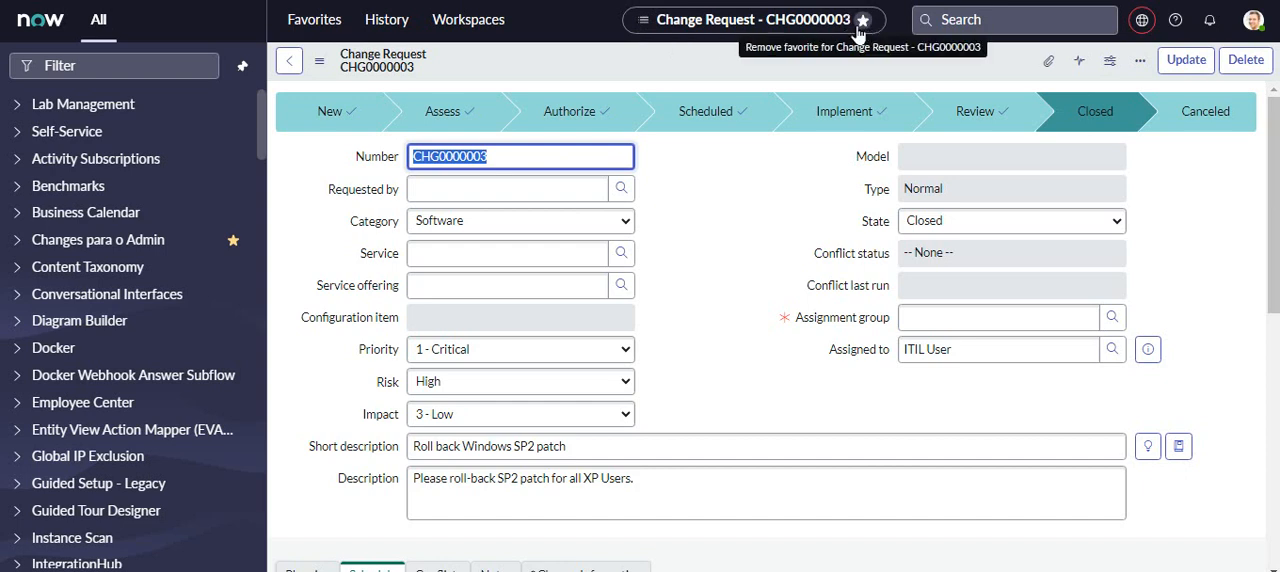
click(324, 24)
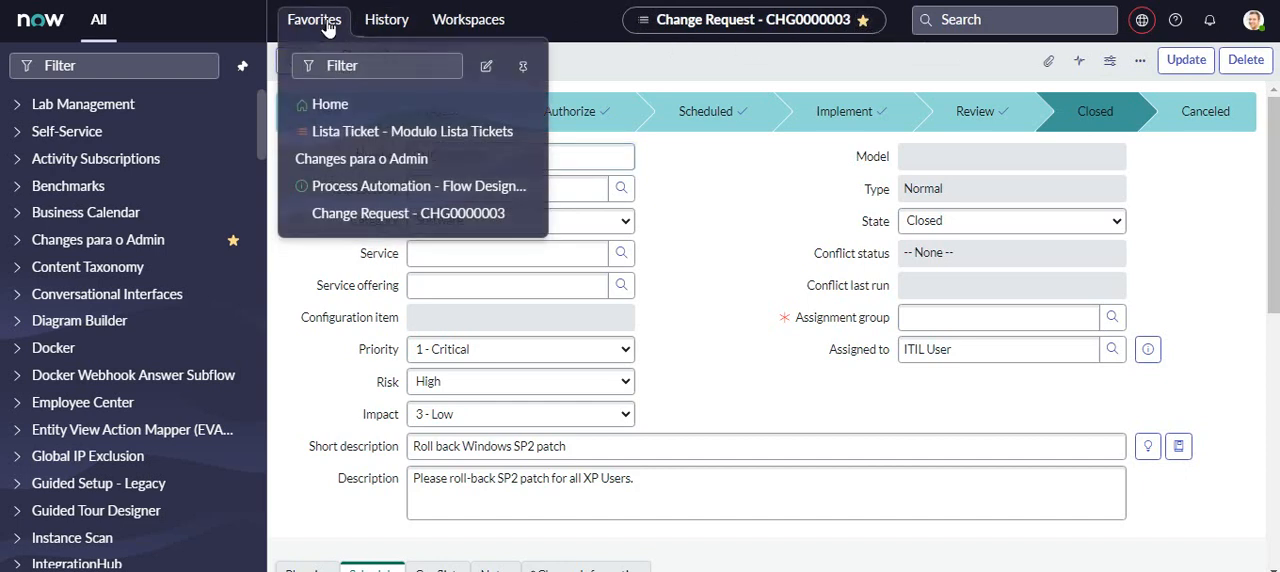
click(355, 216)
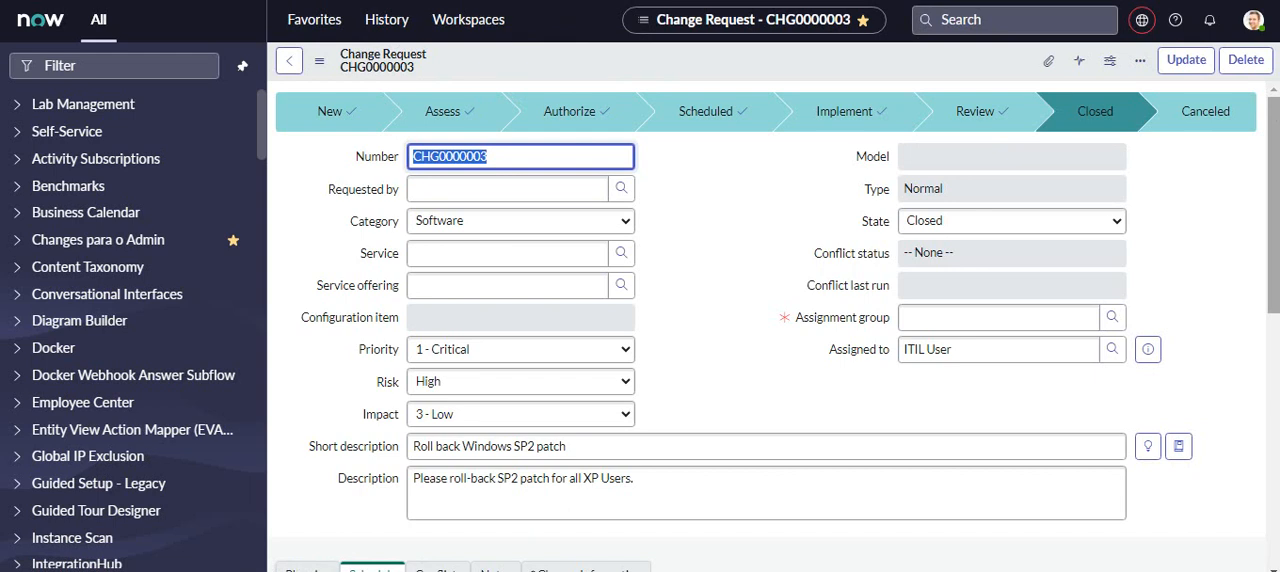
click(514, 157)
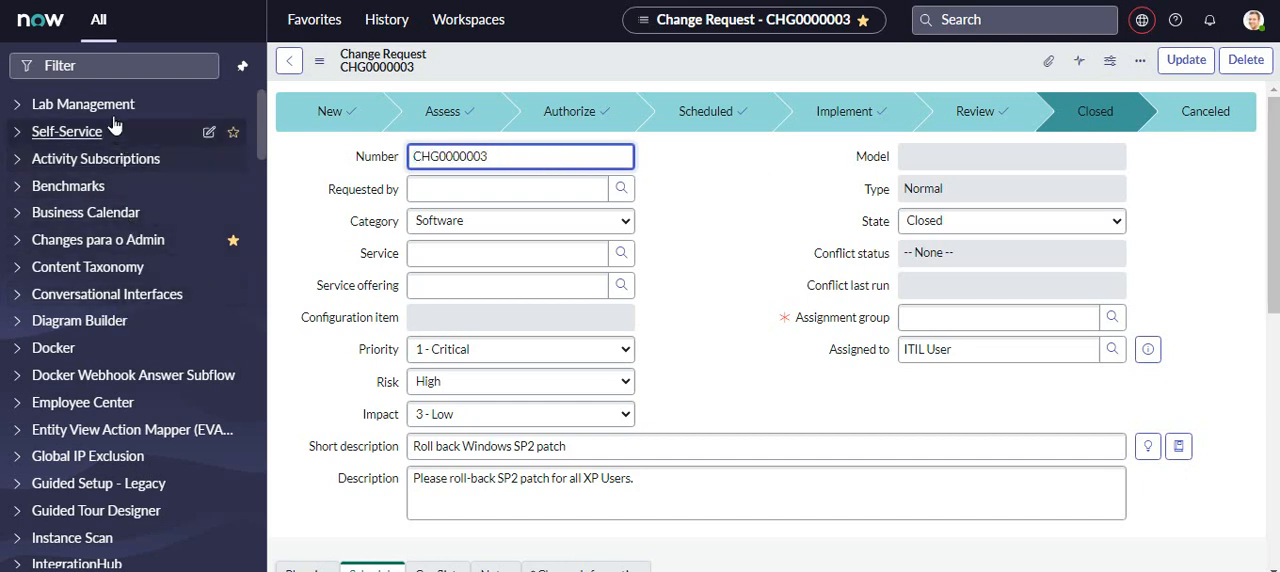
- Filter the navigator for "change", open the list of open change requests and copy the number of the "It´s slow" request
click(115, 65)
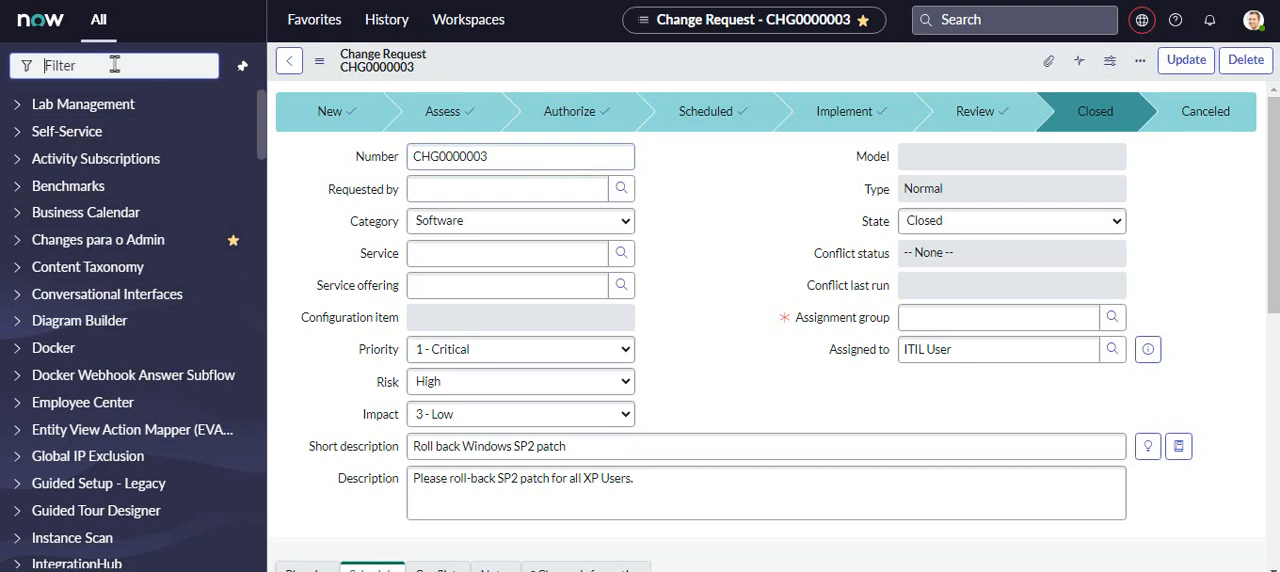
text(re)
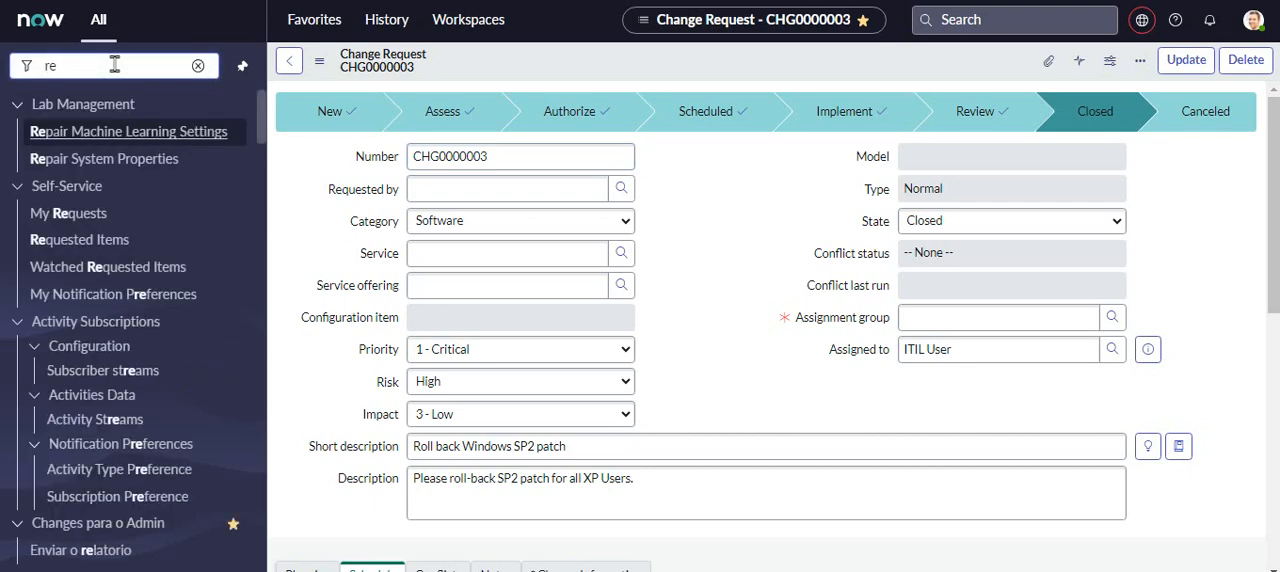
key(BackSpace)
key(BackSpace)
text(chage)
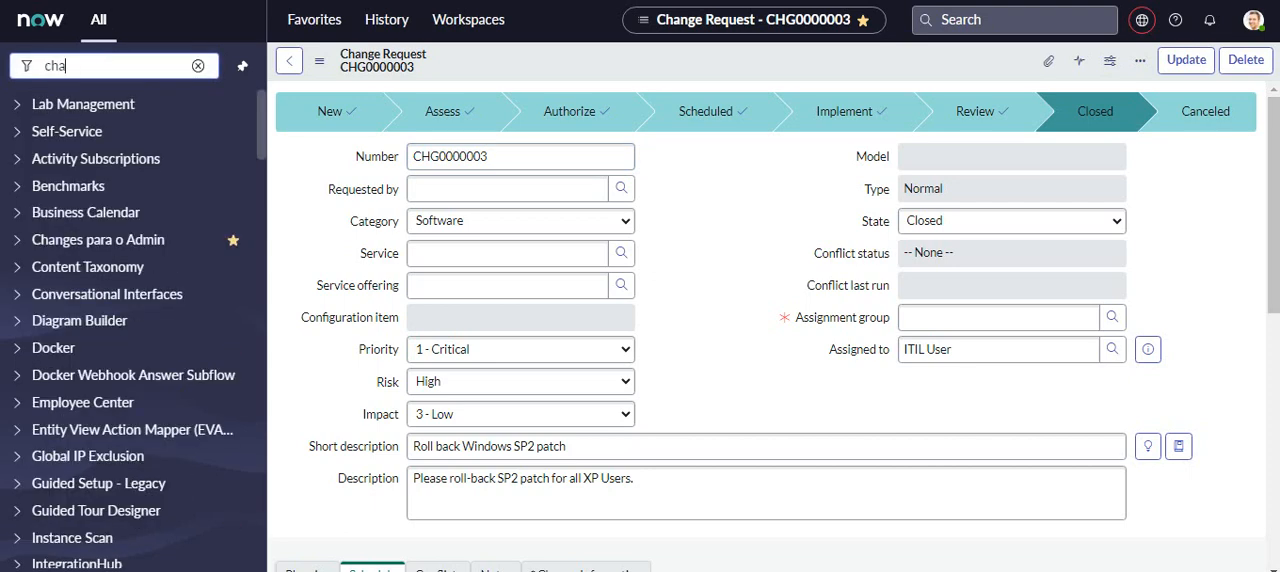
key(BackSpace)
key(BackSpace)
text(nge)
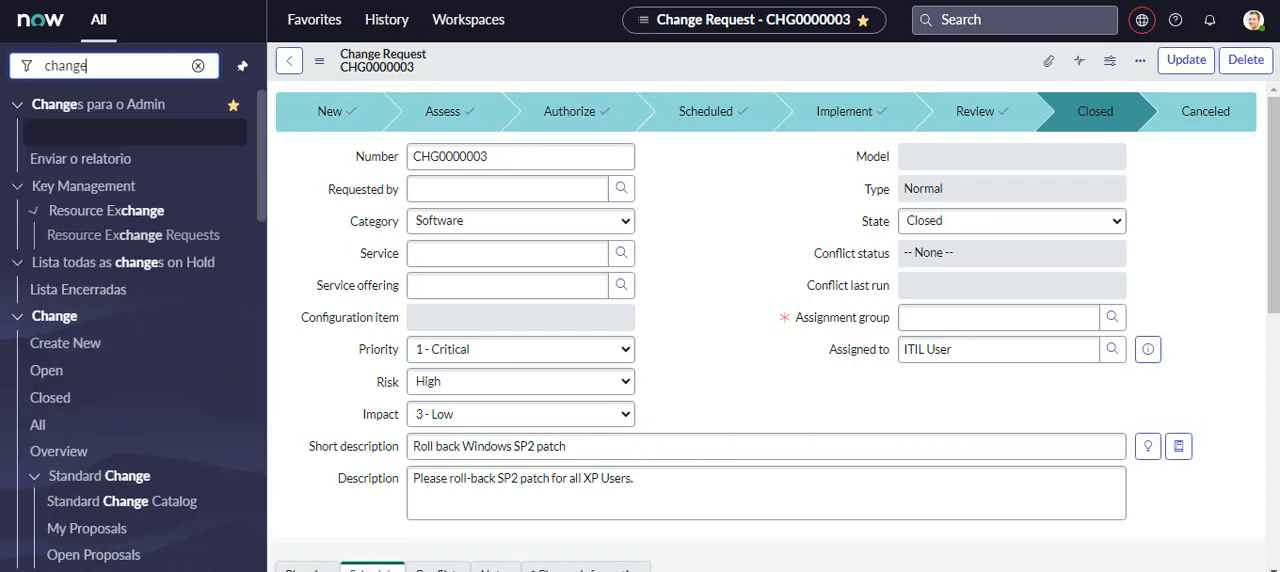
click(60, 376)
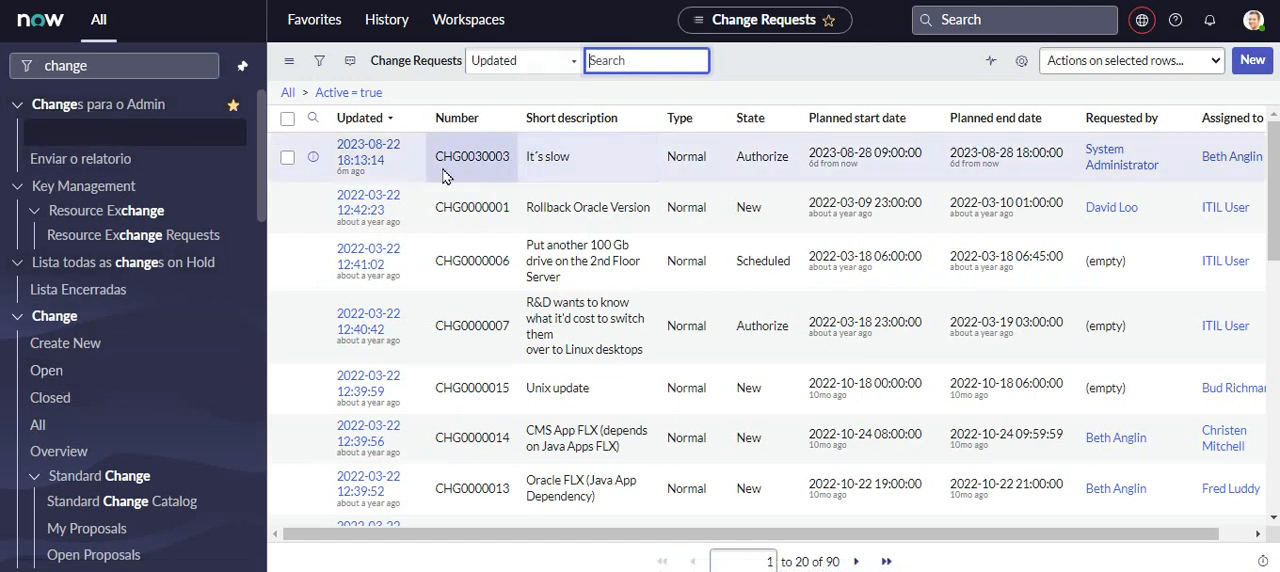
drag(514, 162, 430, 168)
key(ctrl+c)
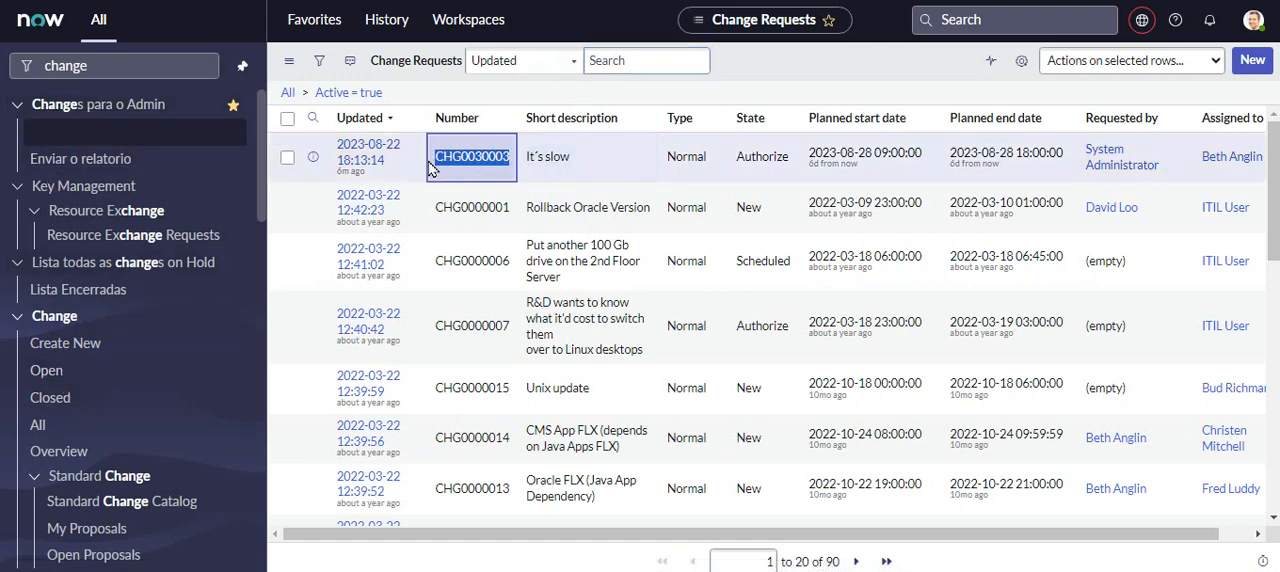
- Remove change request CHG0000003 from the favorites
click(312, 20)
click(515, 214)
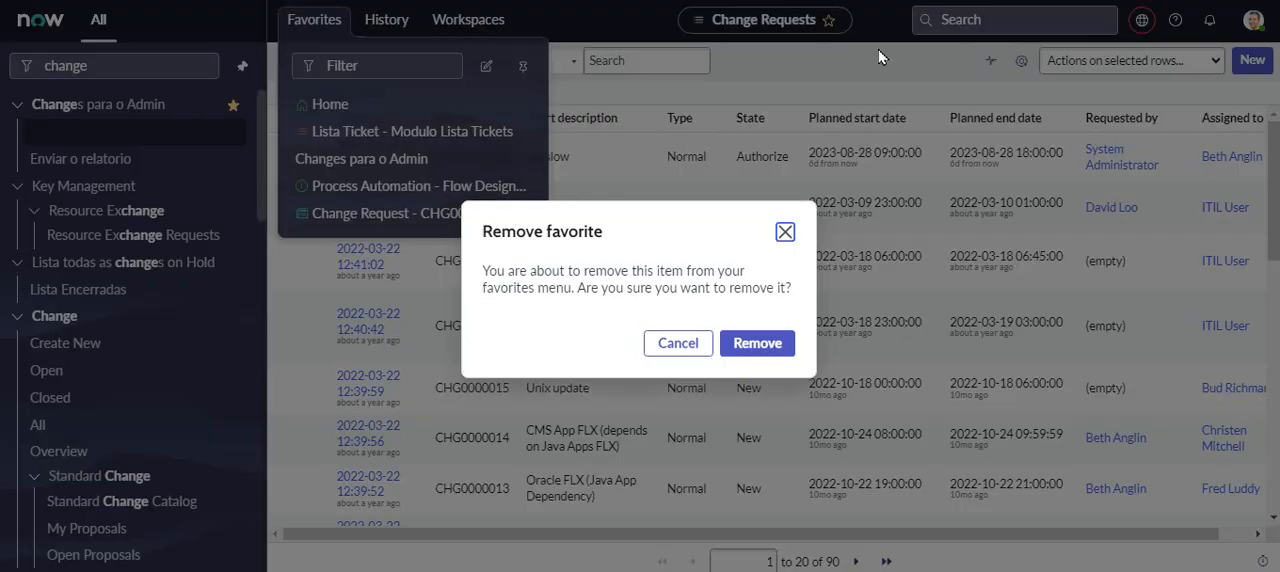
click(738, 342)
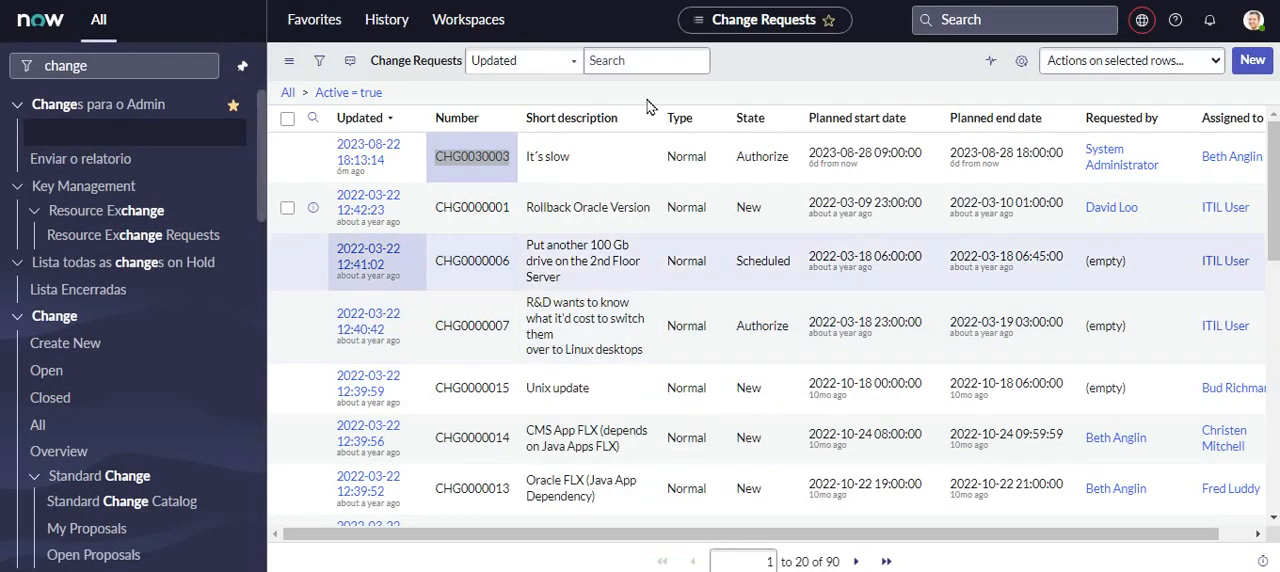
- Search globally for CHG0030003, open the change request and add it to the favorites
click(978, 24)
key(ctrl+v)
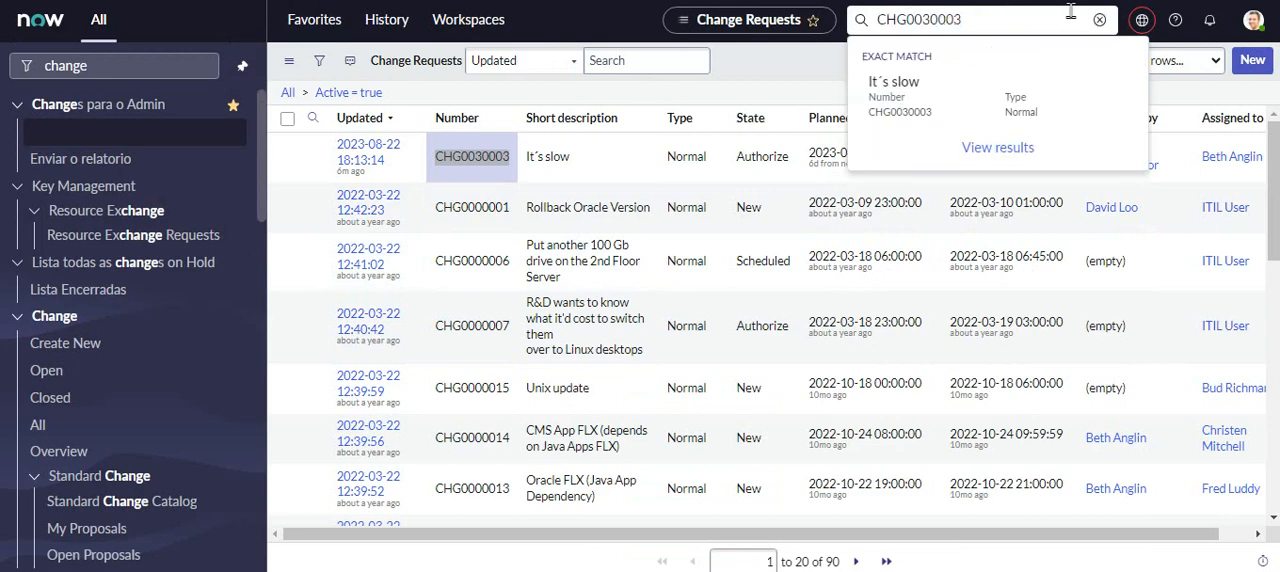
key(Return)
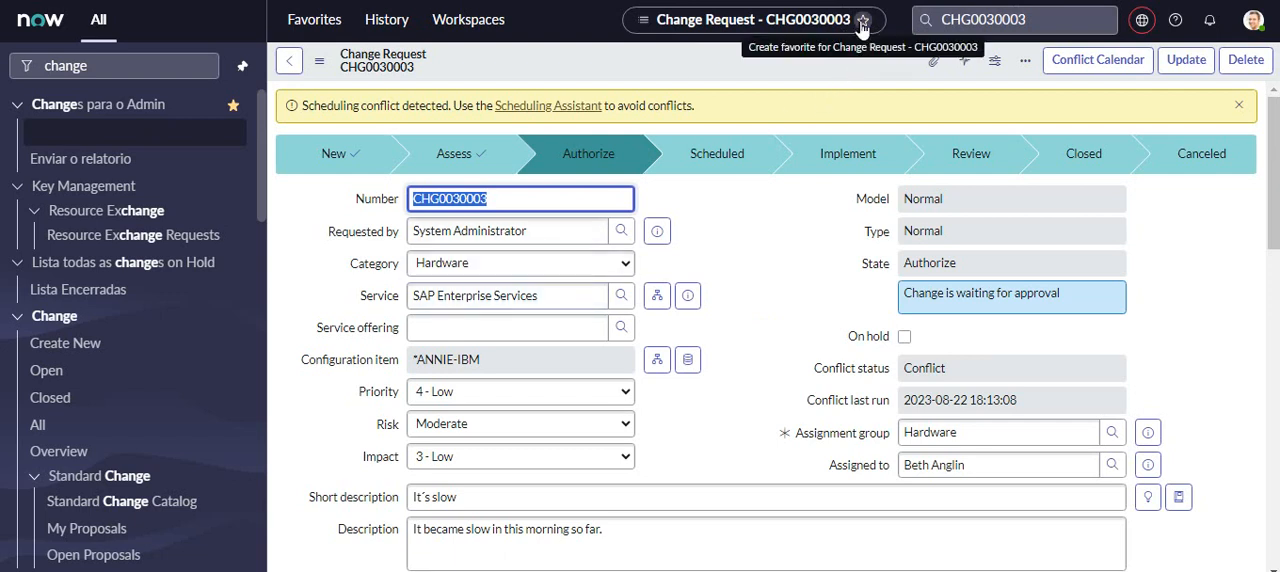
click(862, 20)
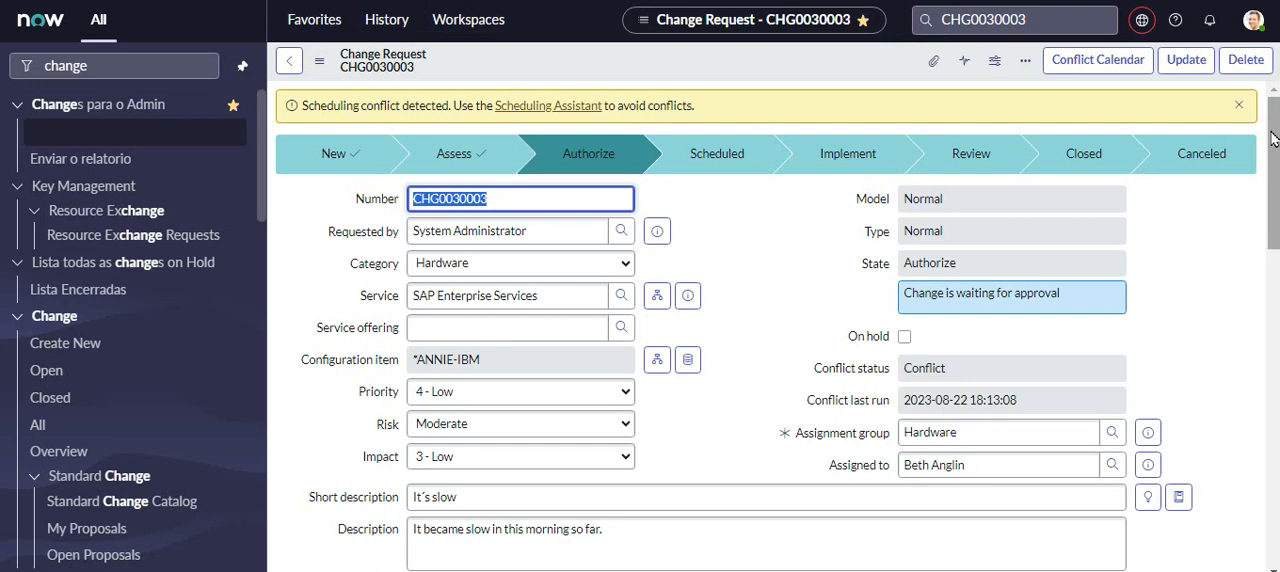
- Review the approval states and assignment groups in the change request's approvers list
drag(1272, 138, 1266, 391)
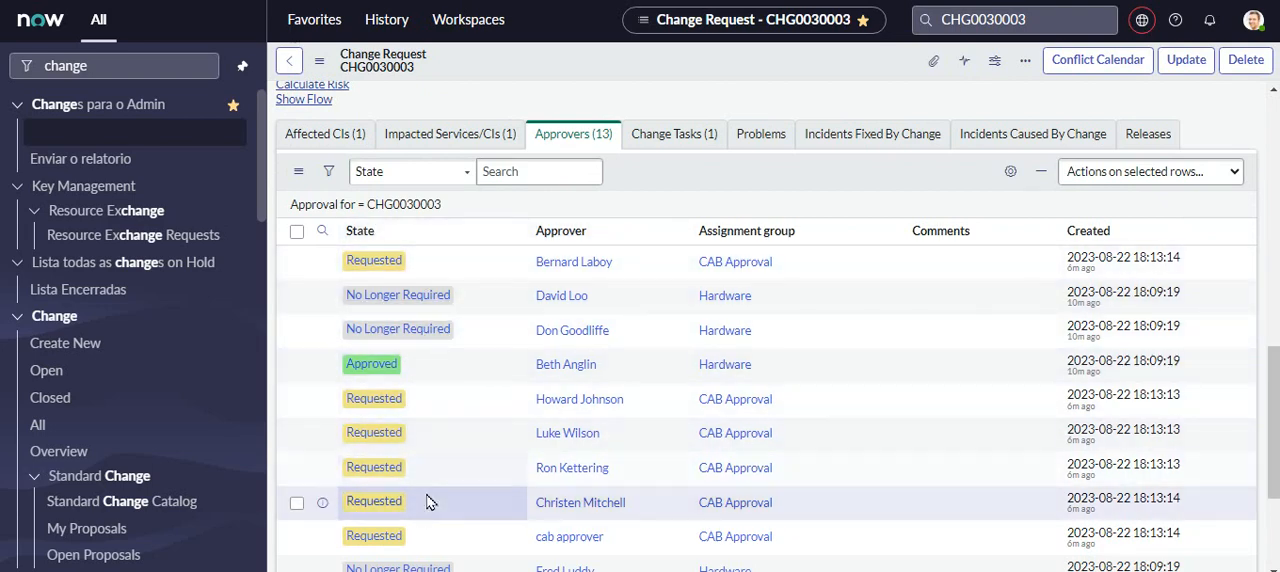
drag(1273, 425, 1274, 449)
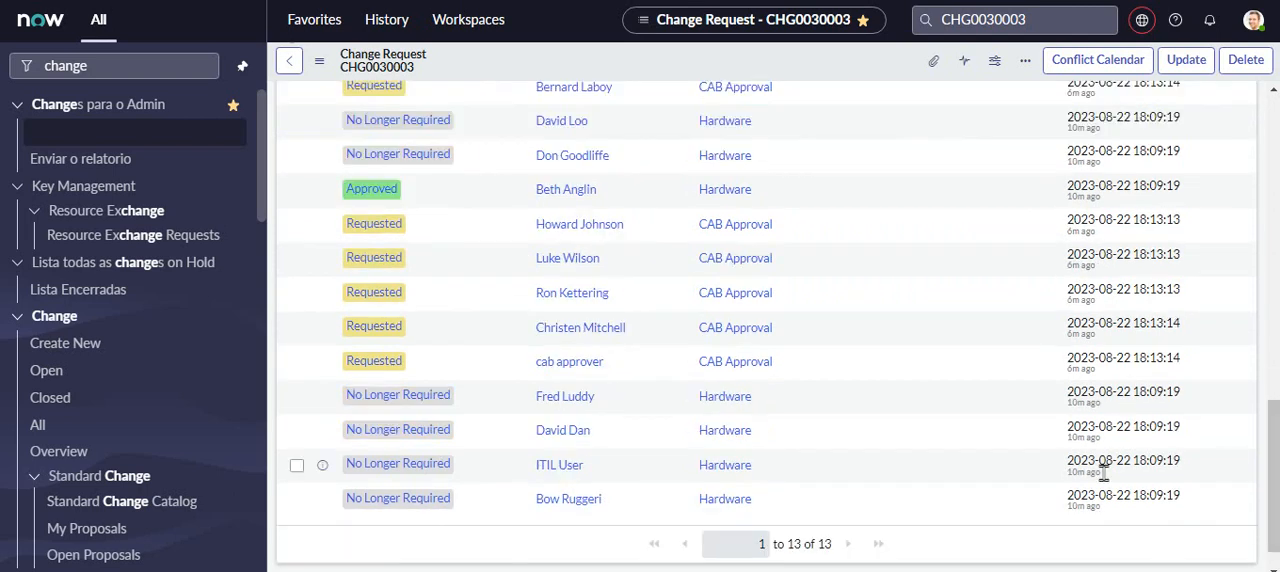
drag(1274, 432, 1274, 412)
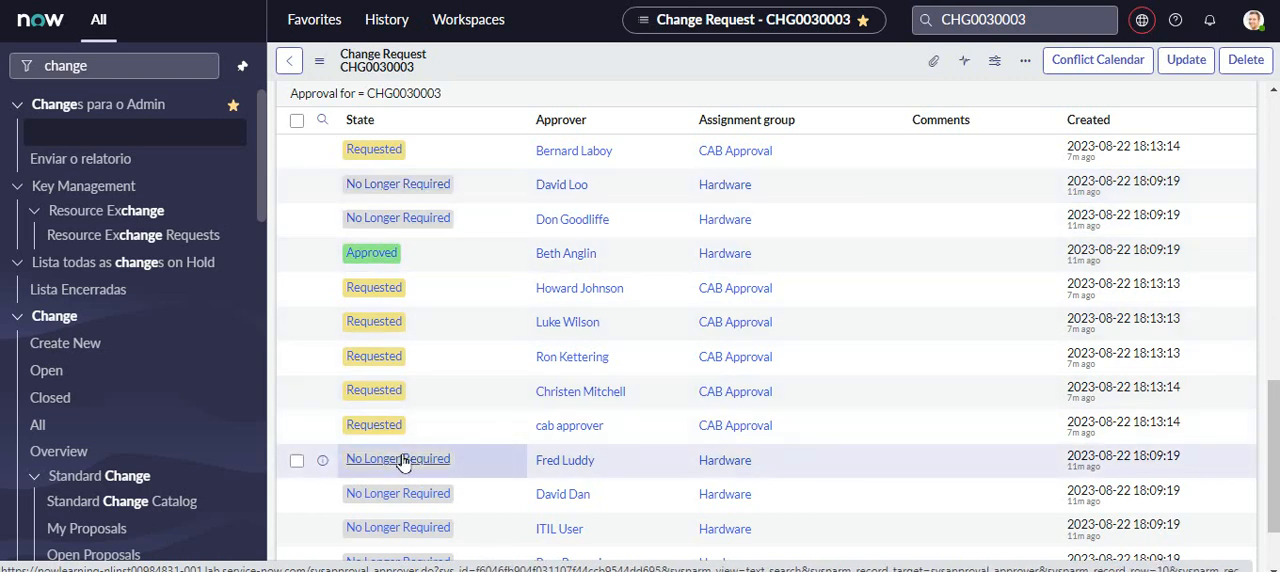
scroll(1268, 418, down, 2)
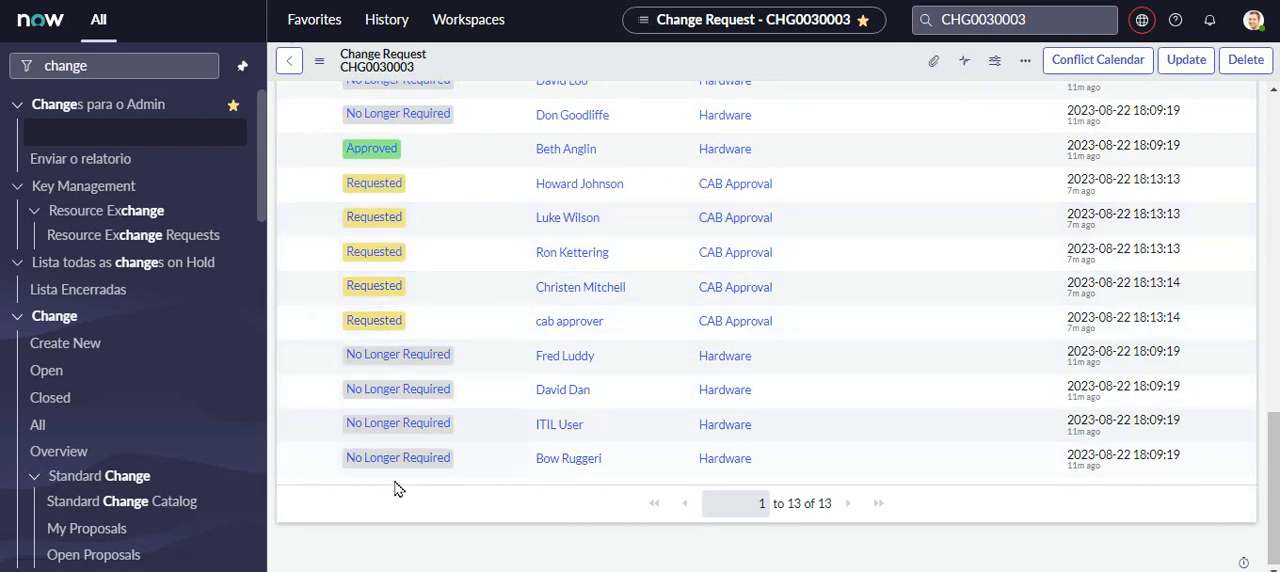
scroll(1275, 413, up, 2)
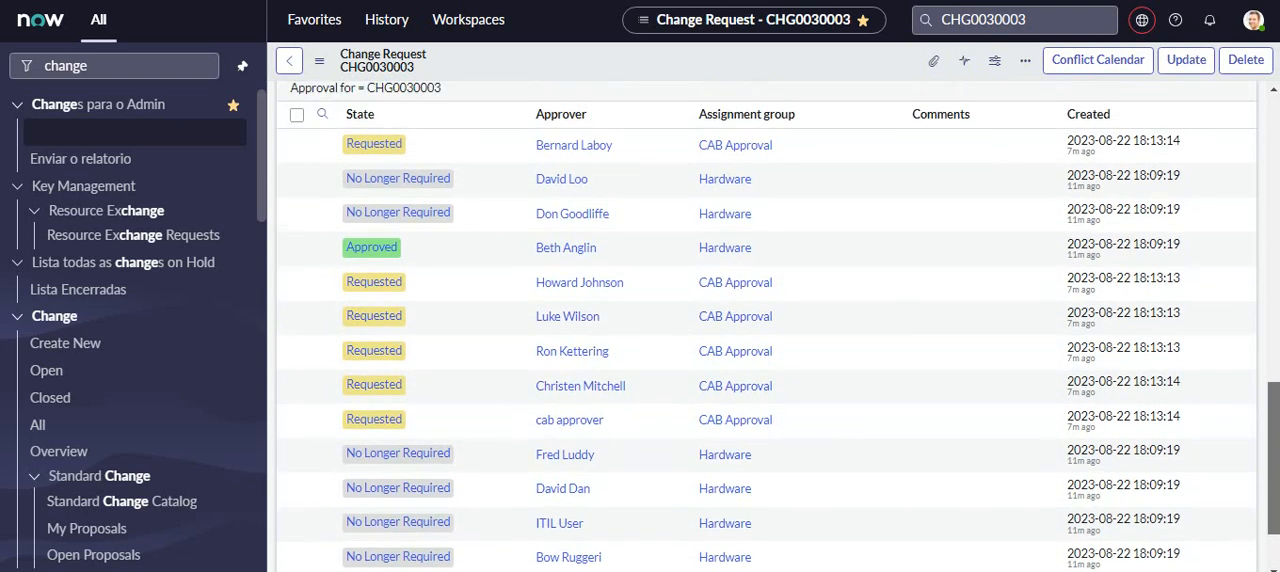
scroll(1270, 413, up, 1)
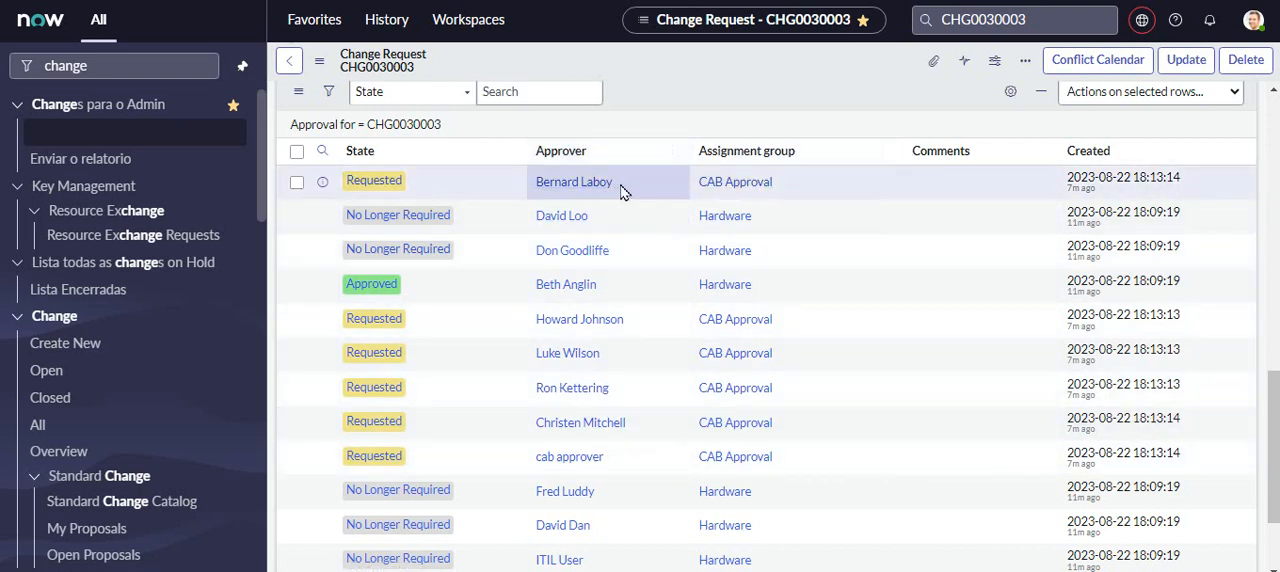
- Copy the name of the first listed CAB Approval approver and impersonate that user
drag(628, 190, 530, 197)
key(ctrl+c)
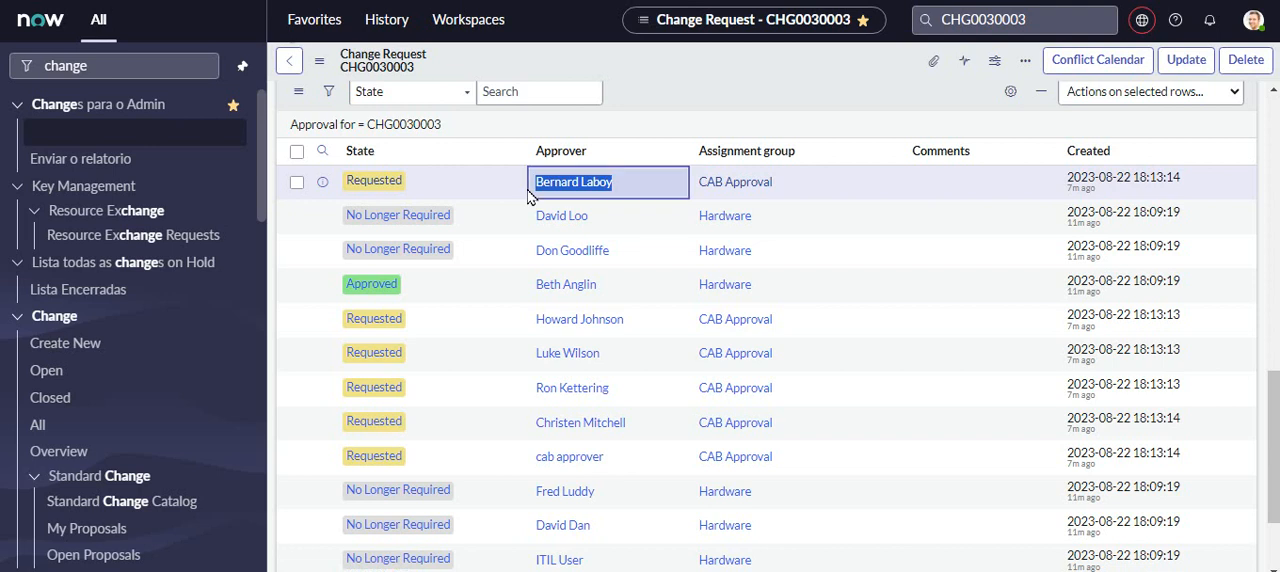
click(1252, 22)
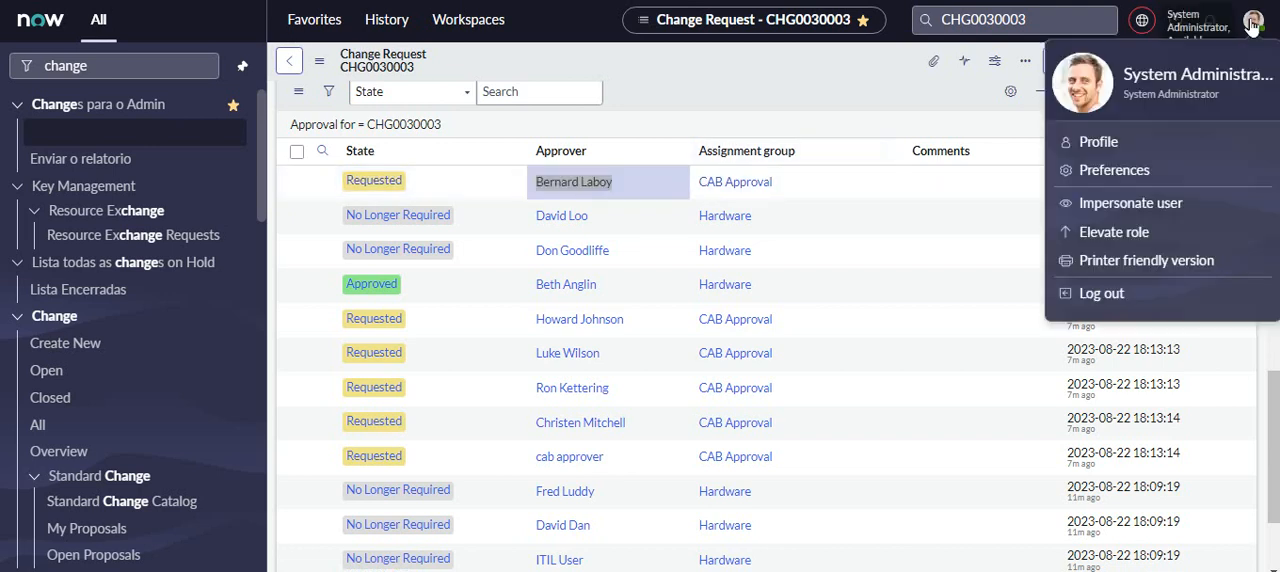
click(1141, 206)
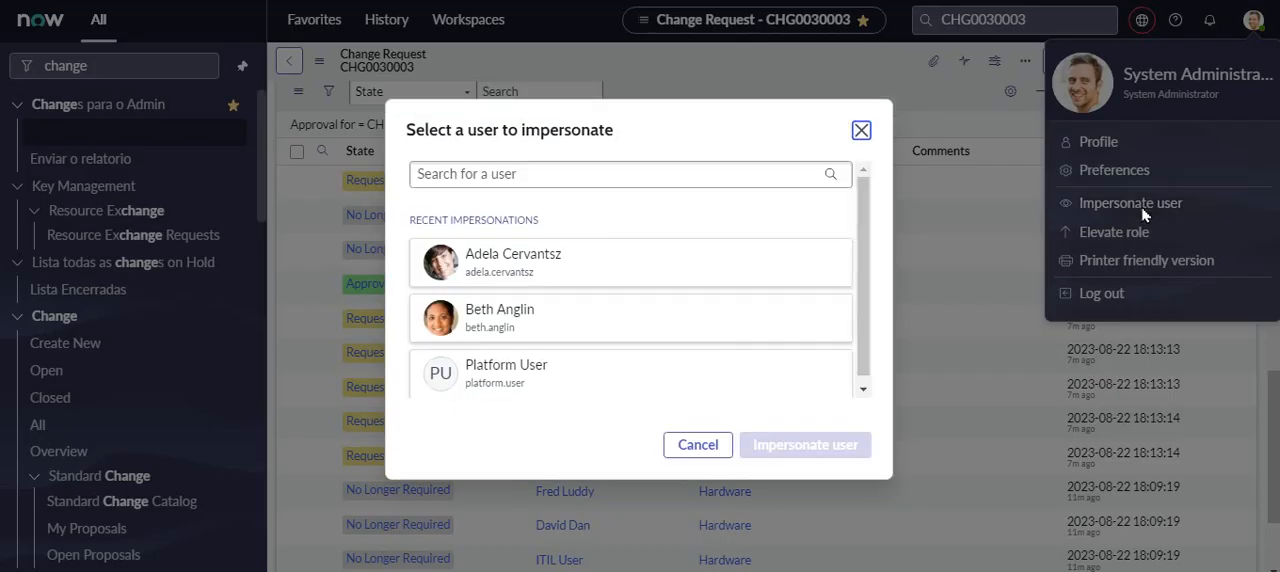
click(549, 174)
key(ctrl+v)
click(503, 203)
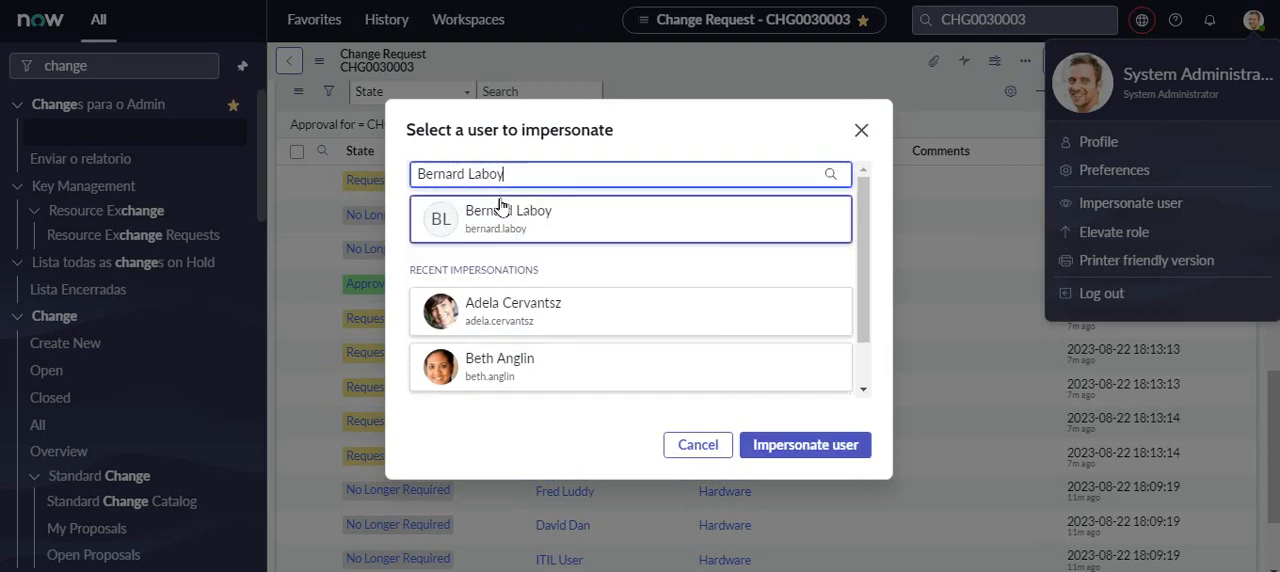
click(797, 450)
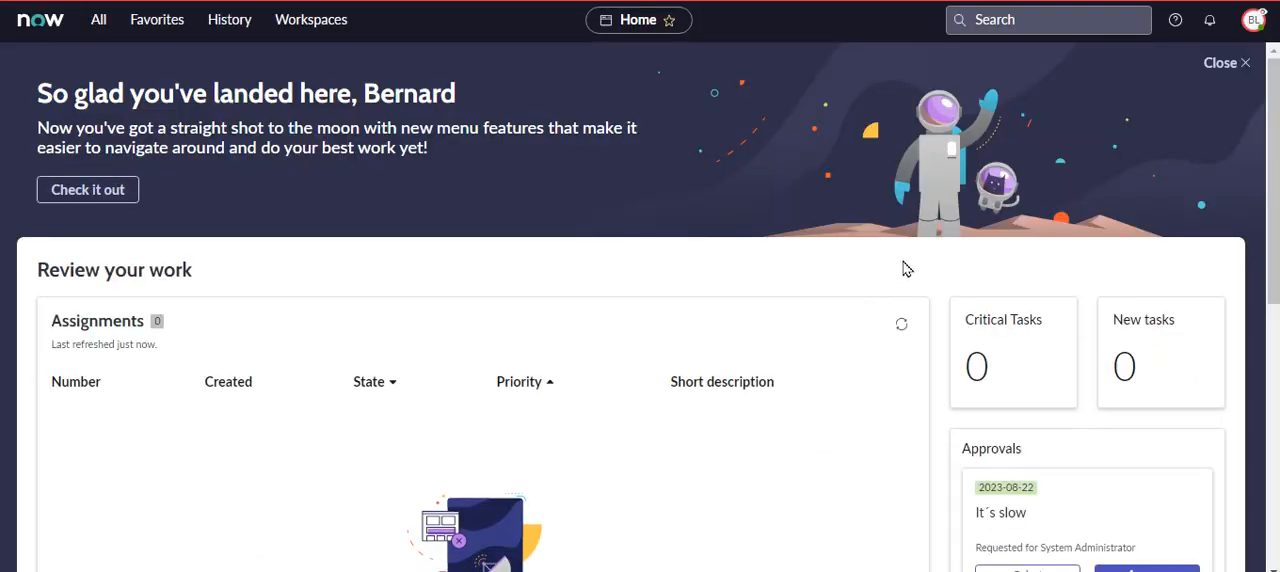
- Approve the "It´s slow" request from the home page approvals and choose to go to its record
scroll(1276, 102, down, 3)
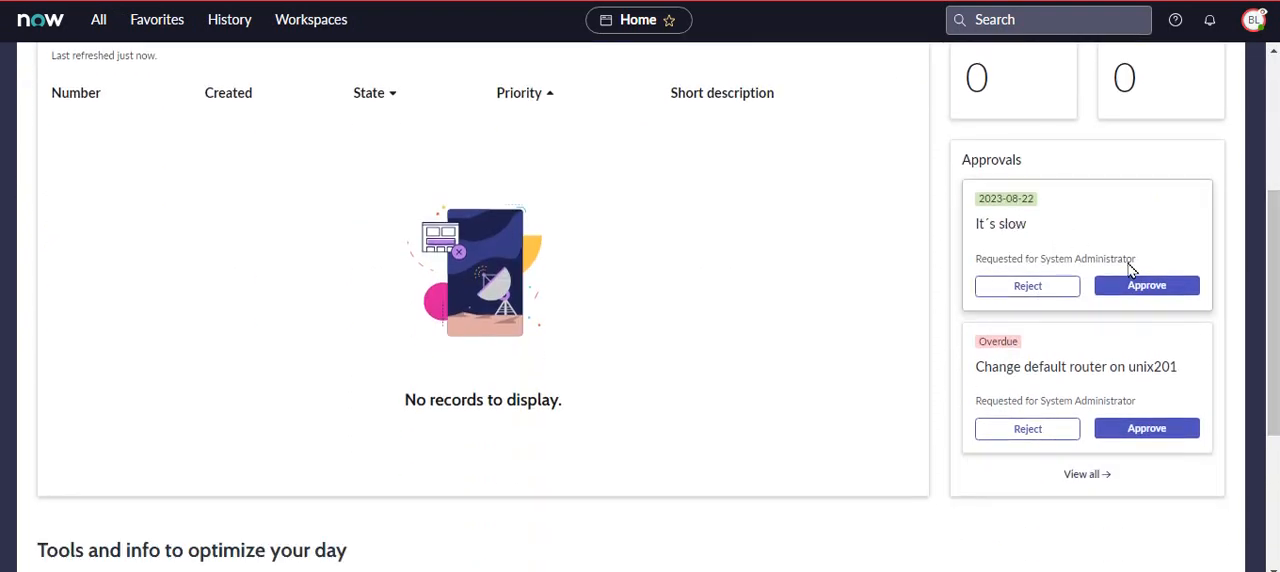
click(1150, 291)
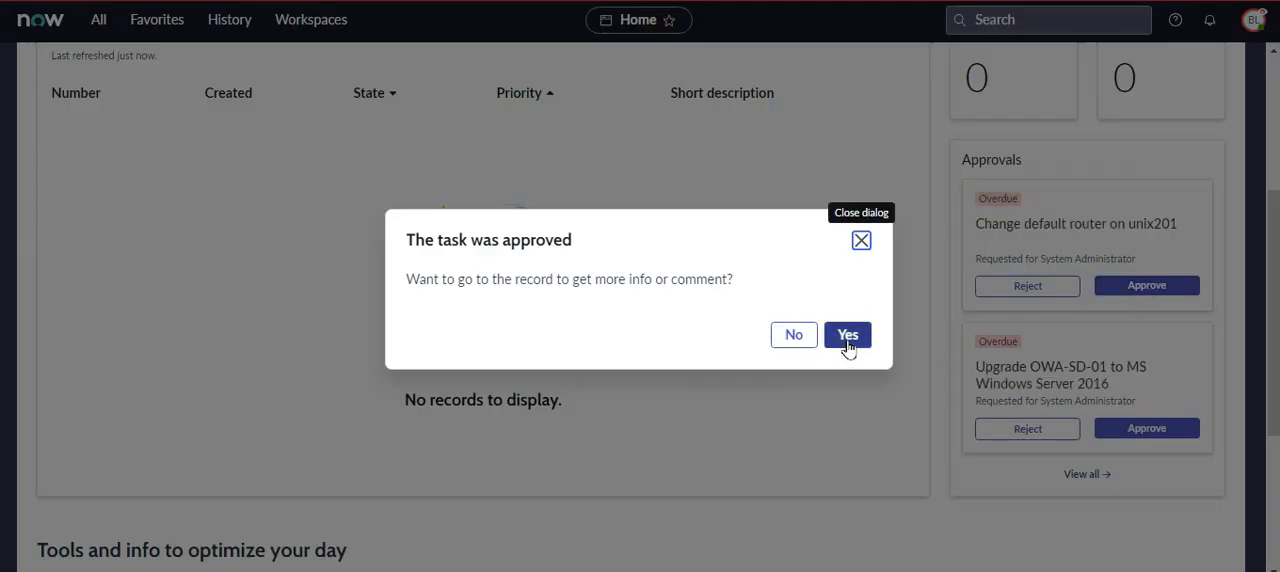
click(847, 344)
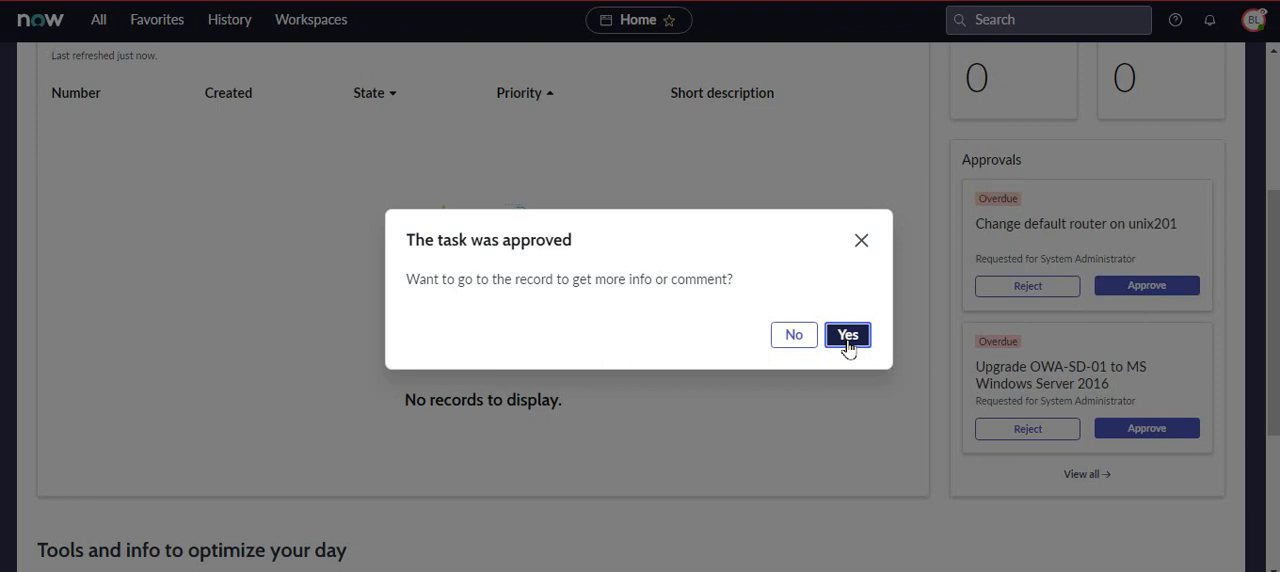
- Close the approval dialog and home page welcome banner, and end the impersonation of the CAB approver
click(847, 344)
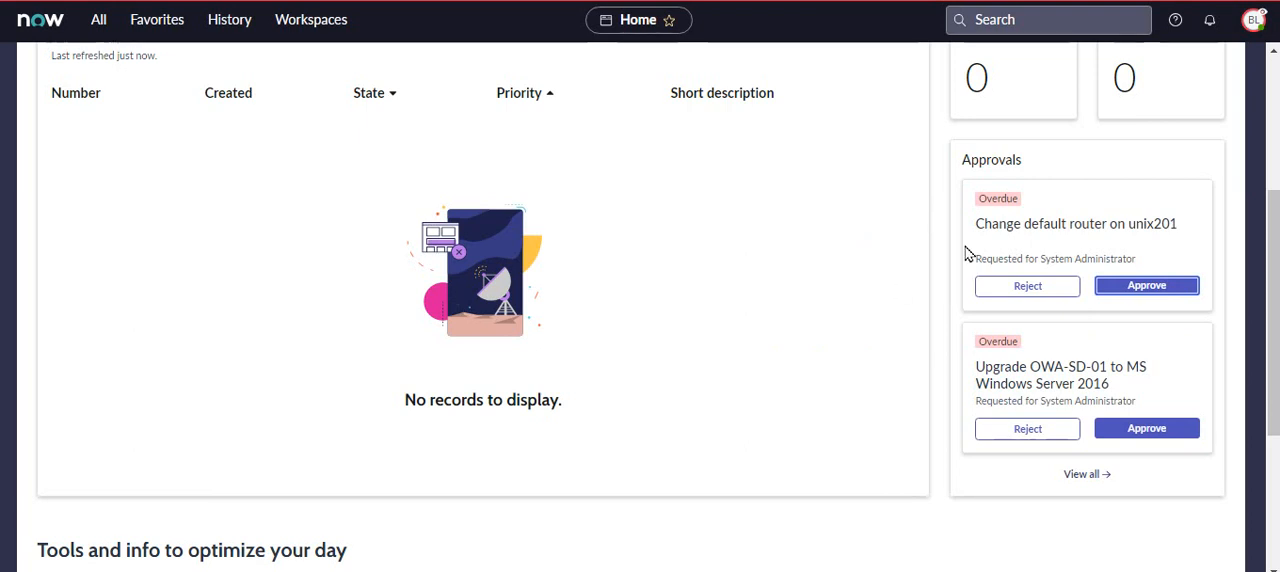
drag(1272, 277, 1272, 140)
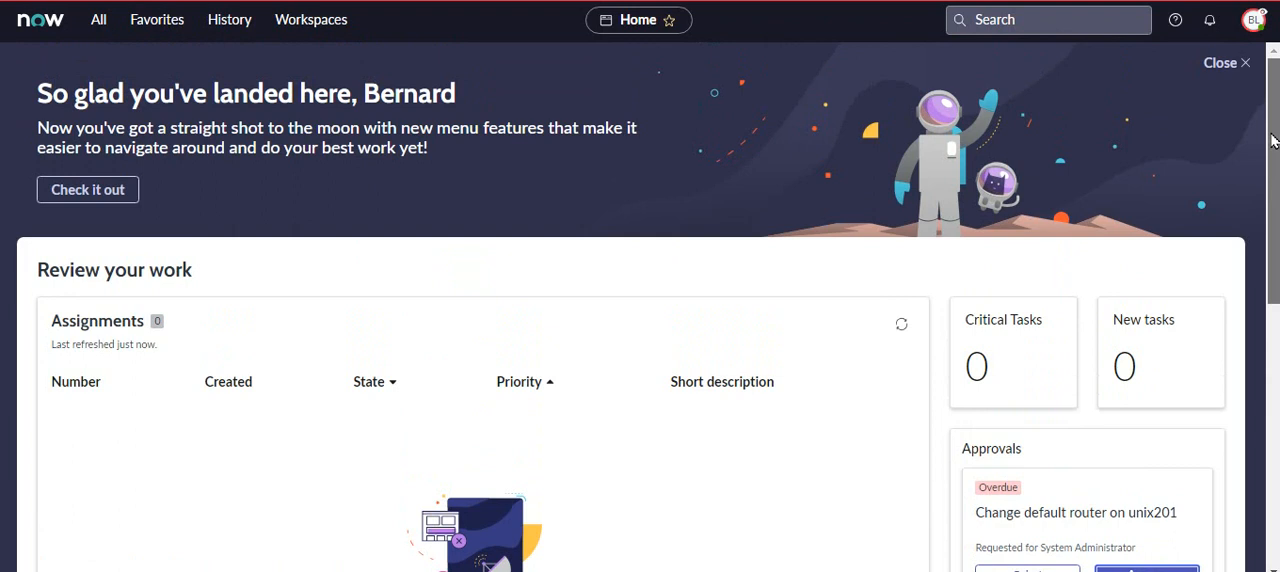
click(1240, 64)
click(1252, 22)
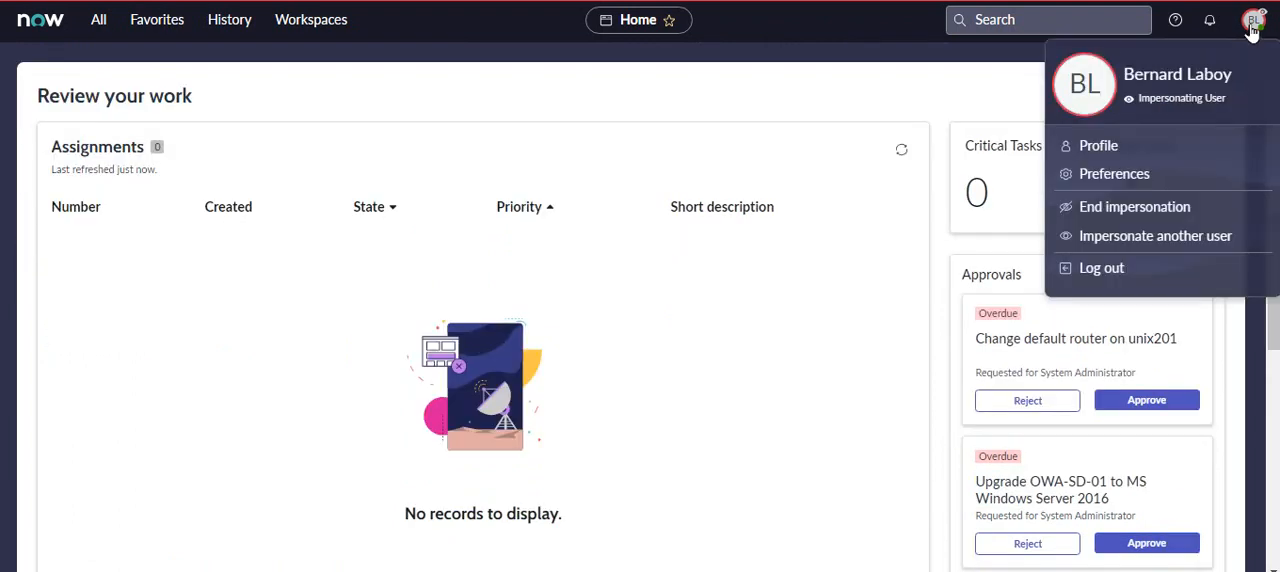
click(1127, 210)
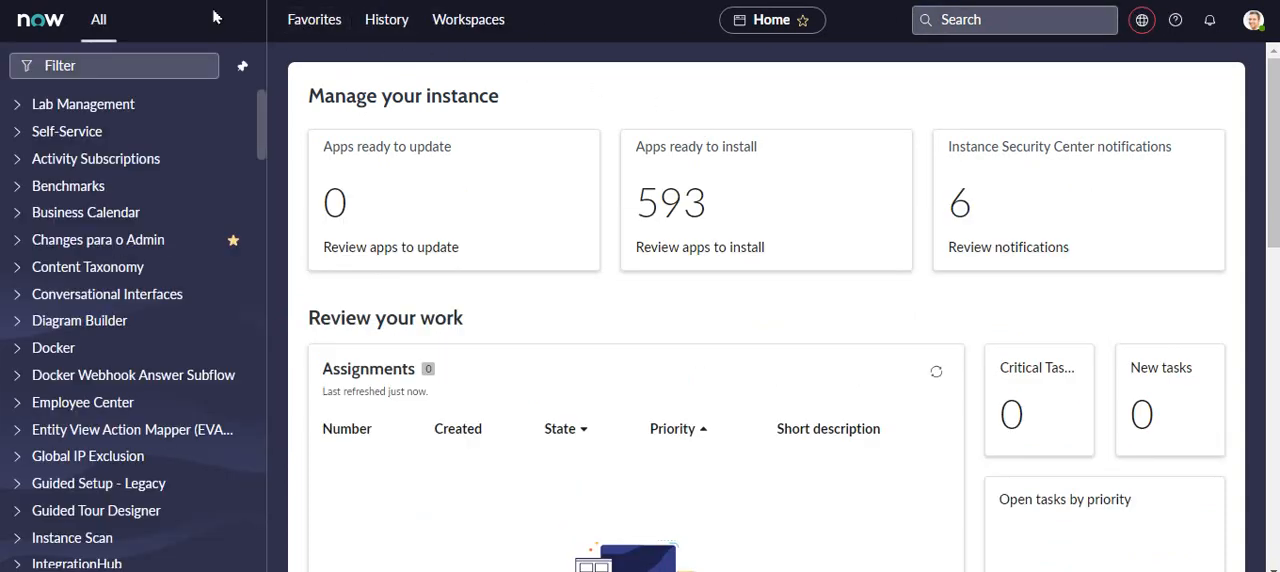
- Open change request CHG0030003 from the favorites and progress it to the Implement state
click(314, 20)
click(430, 218)
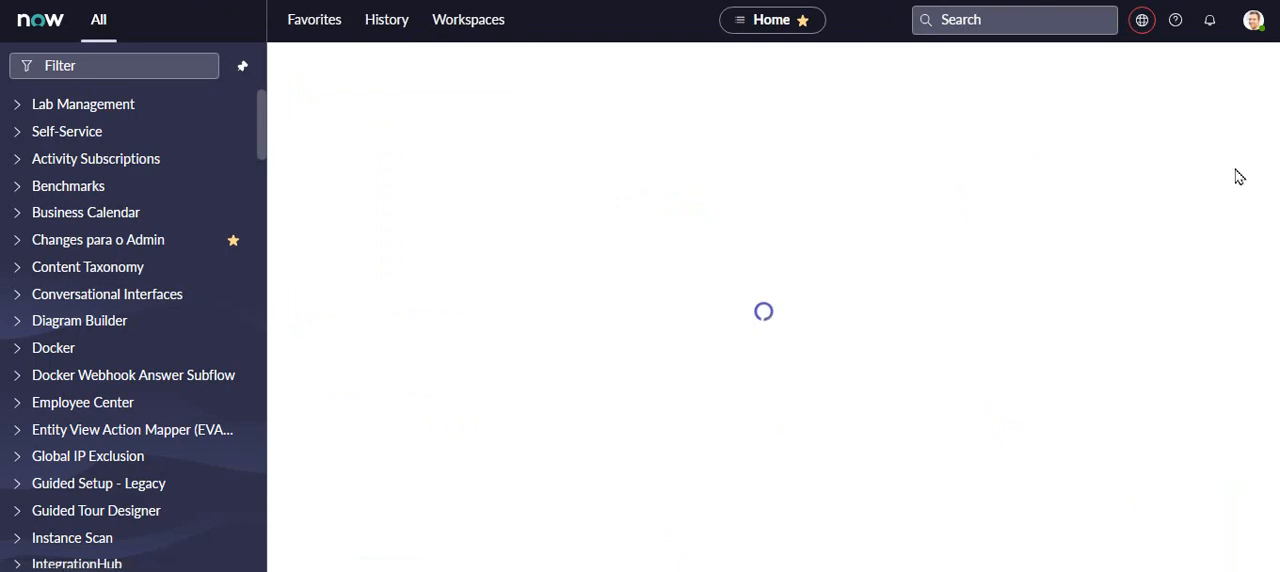
drag(1276, 112, 1276, 277)
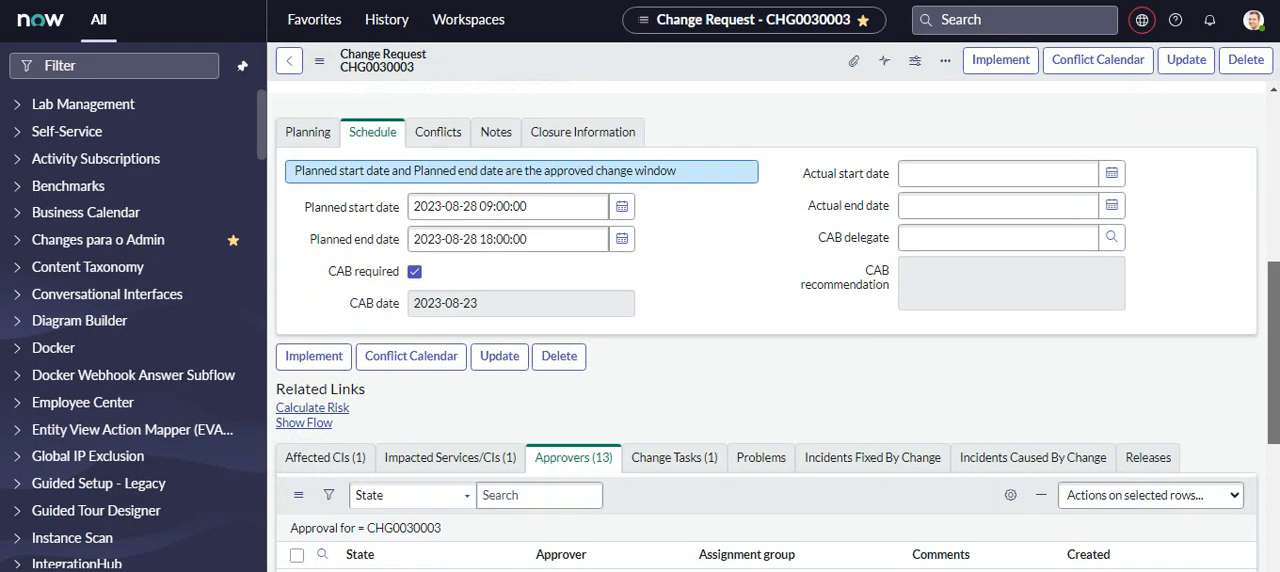
drag(1276, 277, 1276, 113)
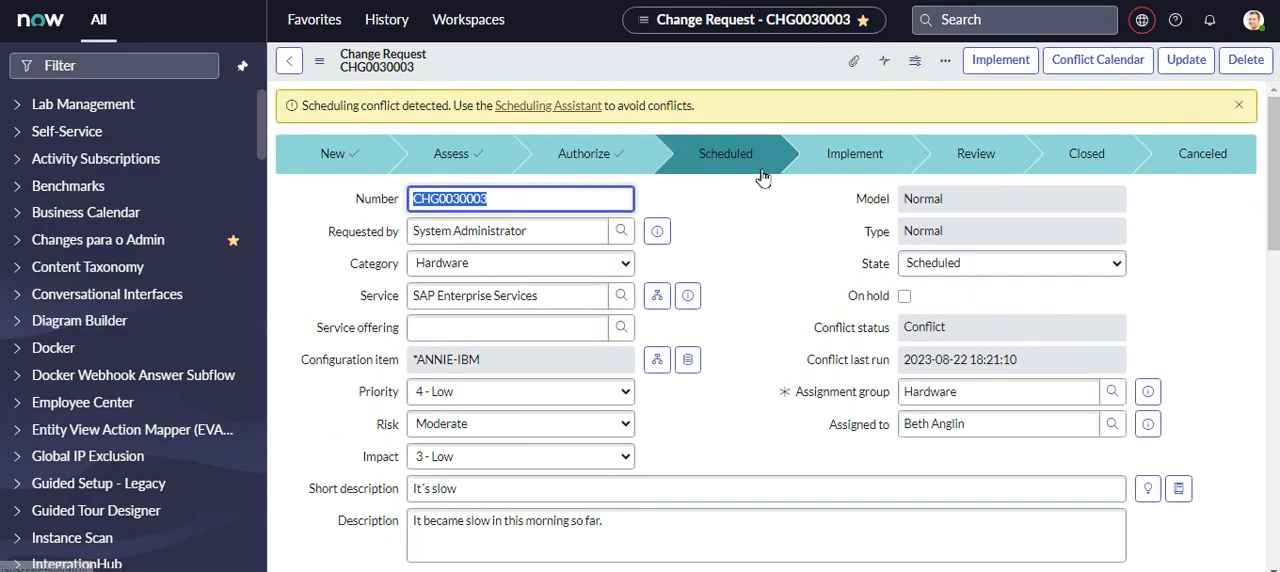
click(985, 62)
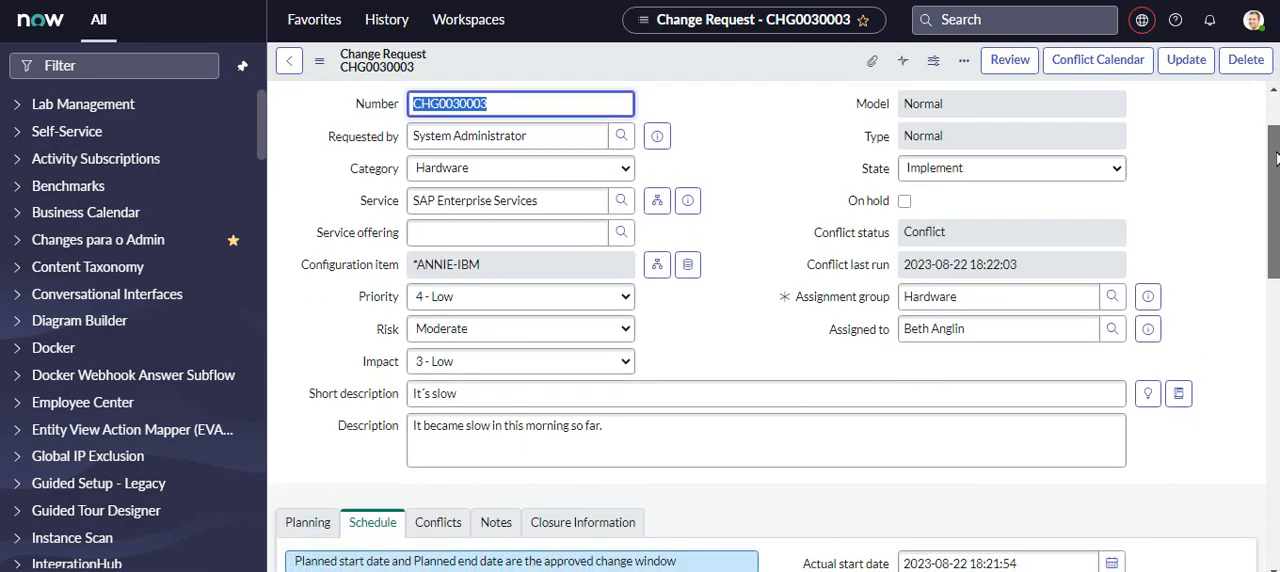
- Look over the change request form and progress the change to the Review state
scroll(767, 330, down, 8)
scroll(767, 330, down, 1)
scroll(767, 330, up, 10)
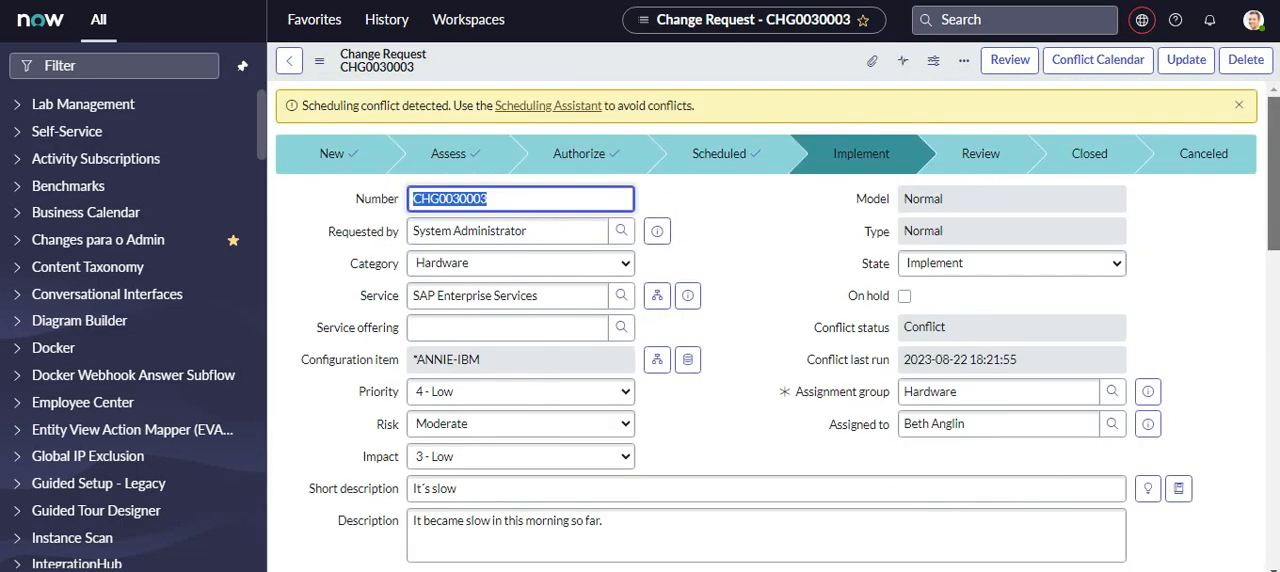
click(1013, 62)
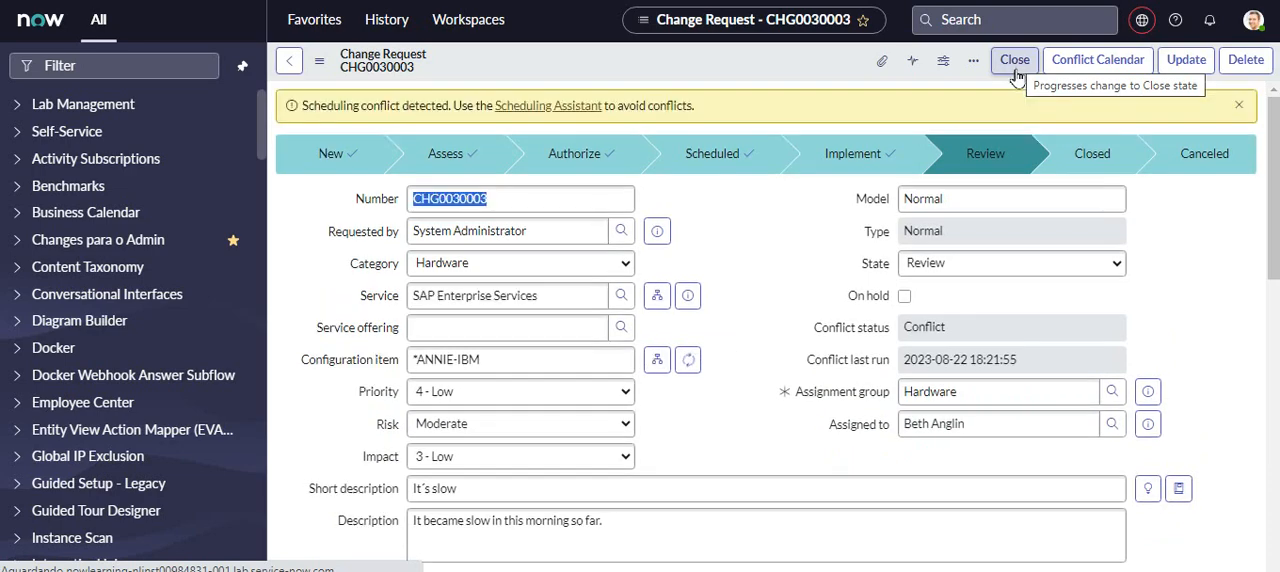
- Try to close the change request without closure information and dismiss the scheduling conflict message
drag(1274, 118, 1276, 148)
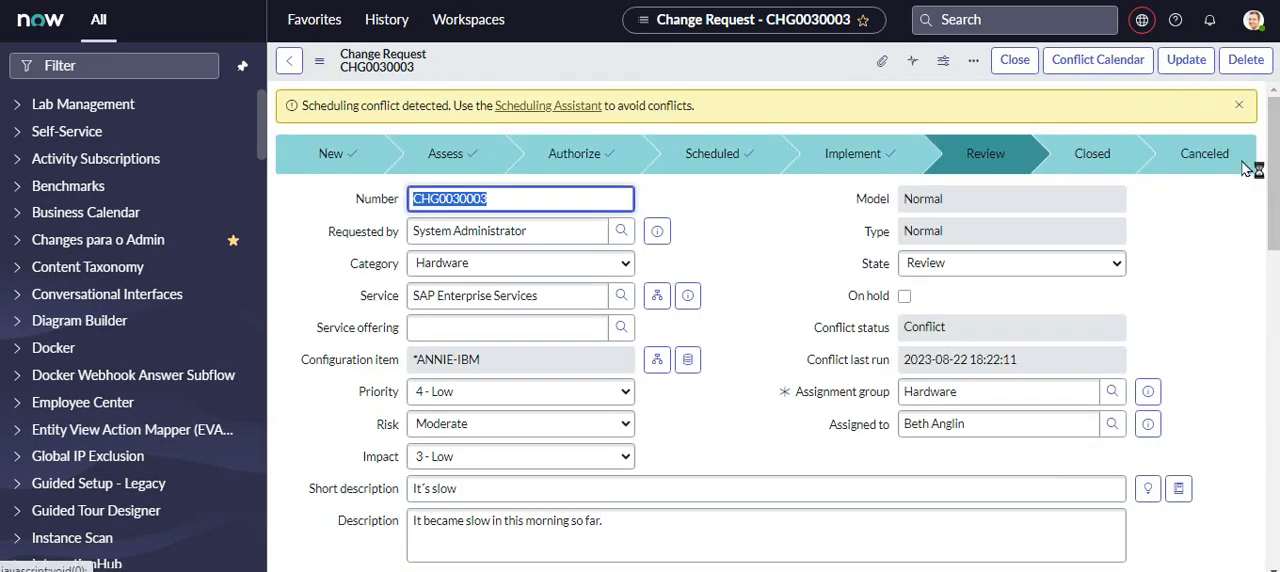
click(1017, 62)
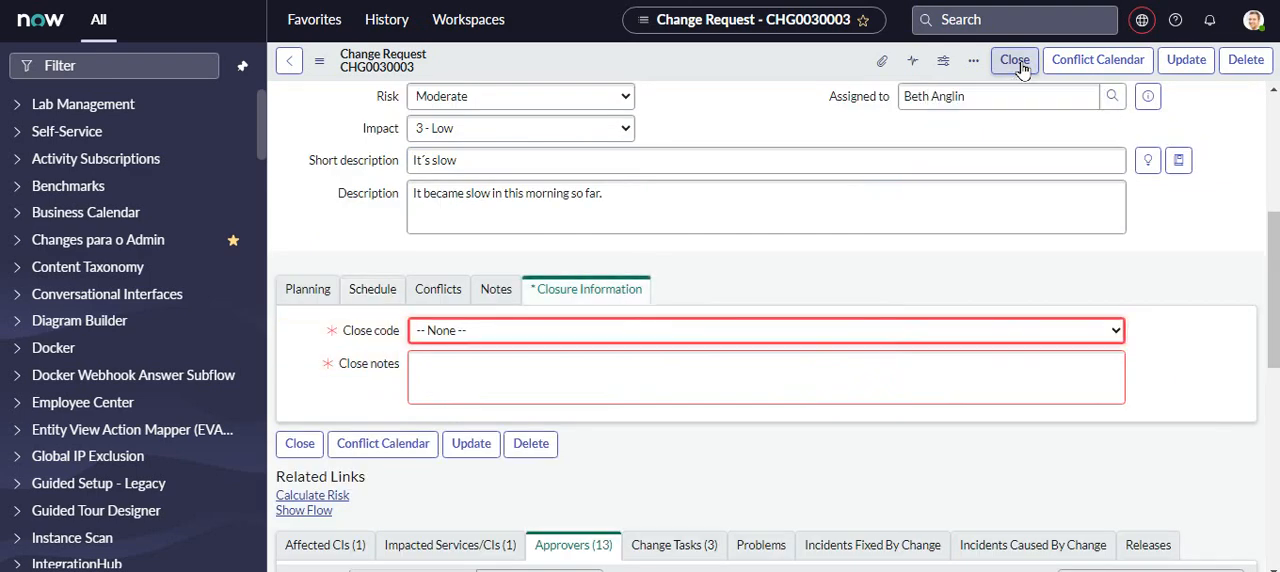
drag(1274, 230, 1276, 352)
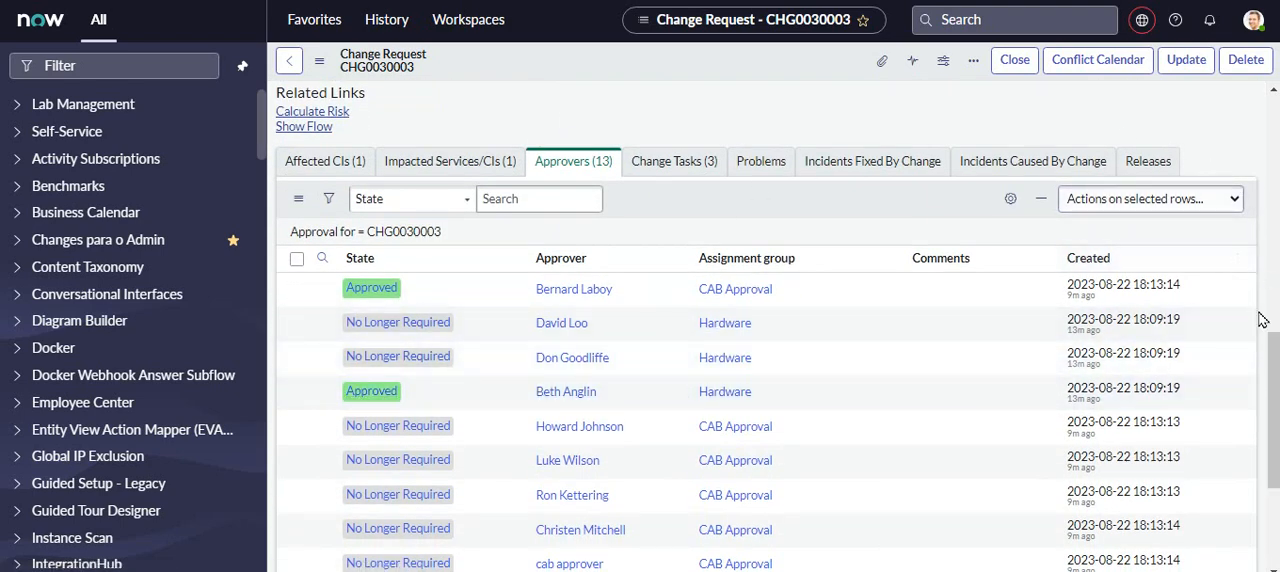
drag(1274, 340, 1274, 98)
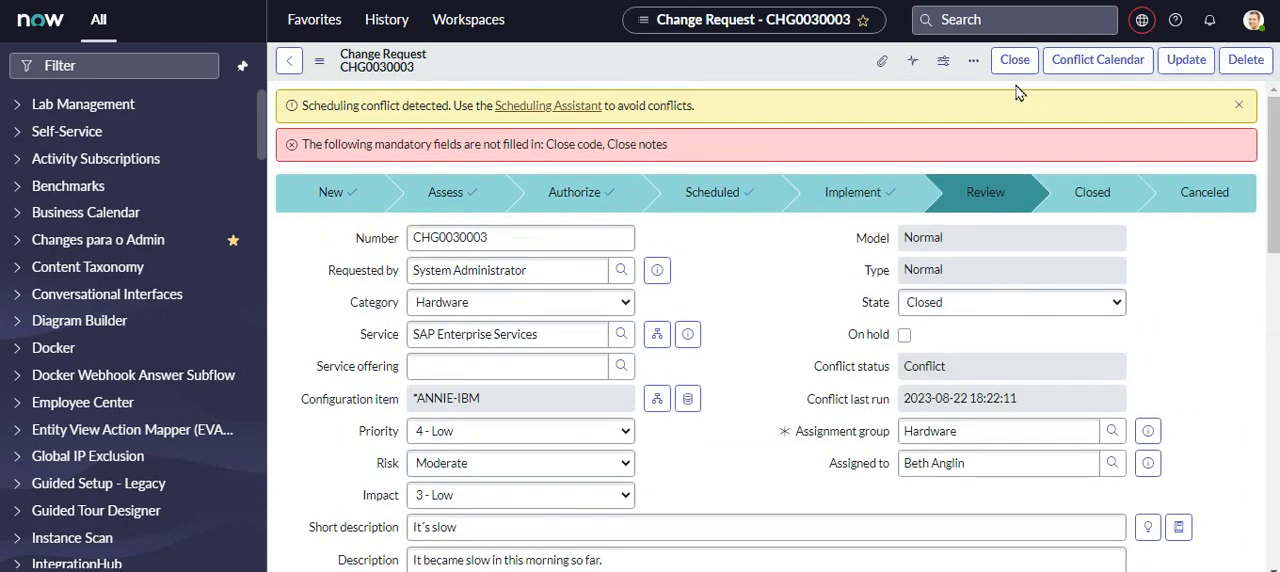
click(1240, 107)
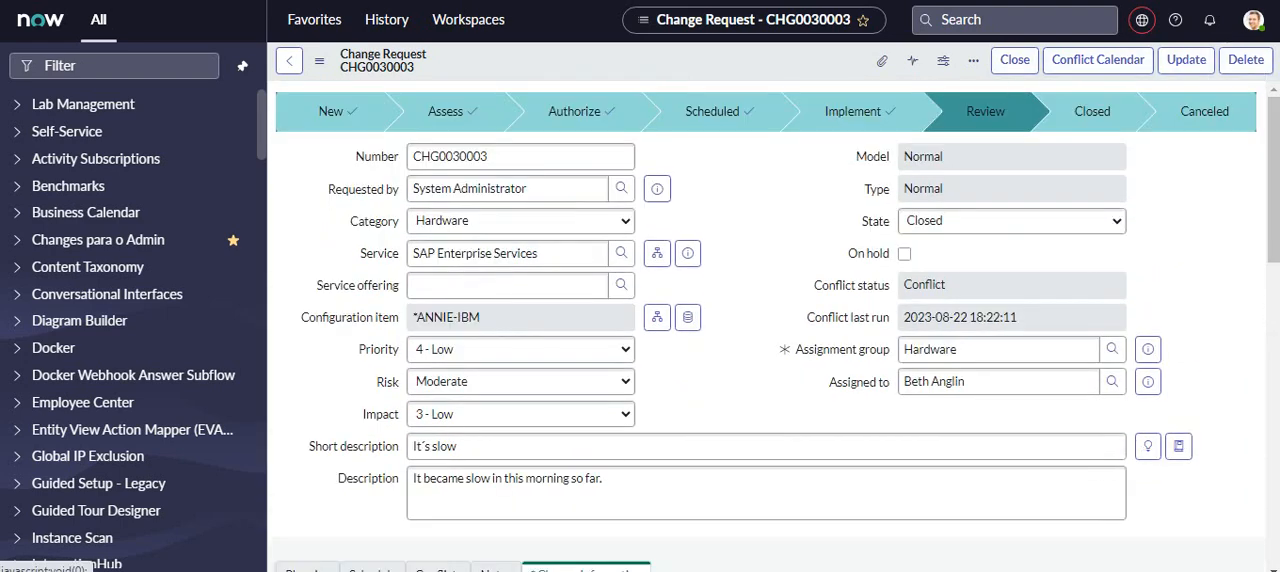
- Copy the name of the Hardware group approver whose approval state is Approved and impersonate that user
drag(1272, 130, 1270, 365)
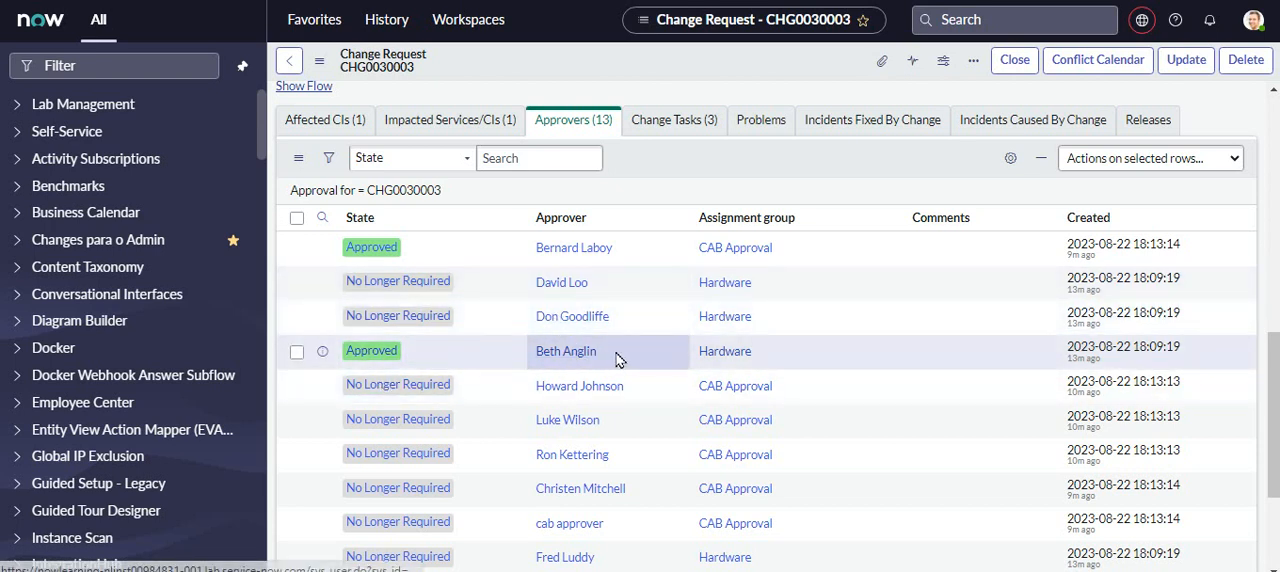
drag(613, 361, 535, 364)
key(ctrl+c)
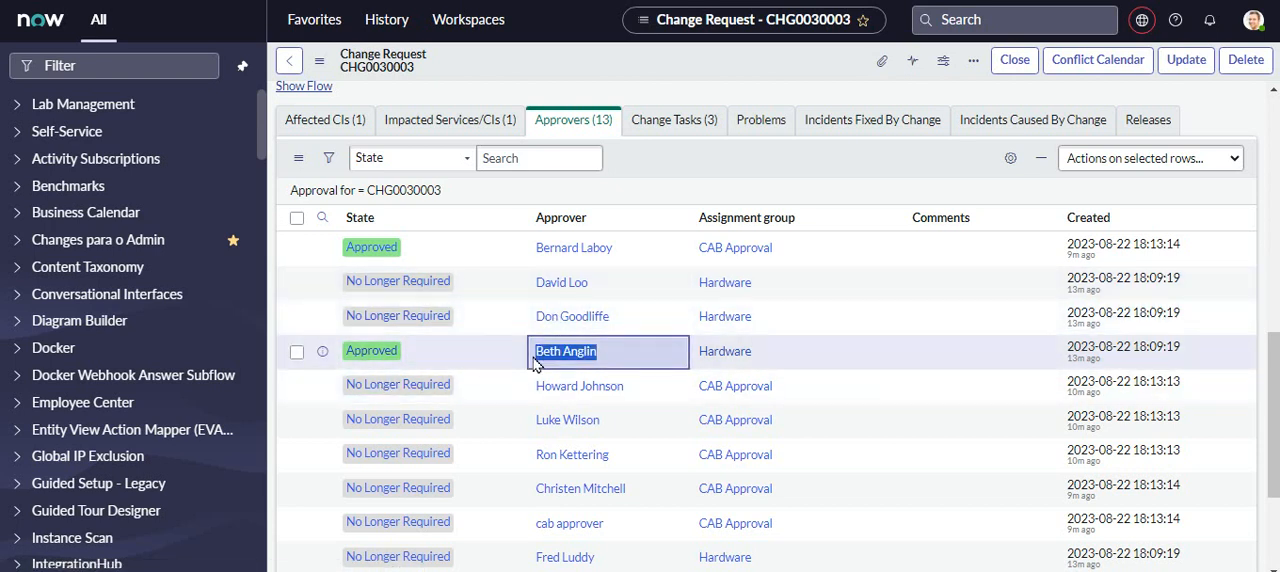
click(1253, 20)
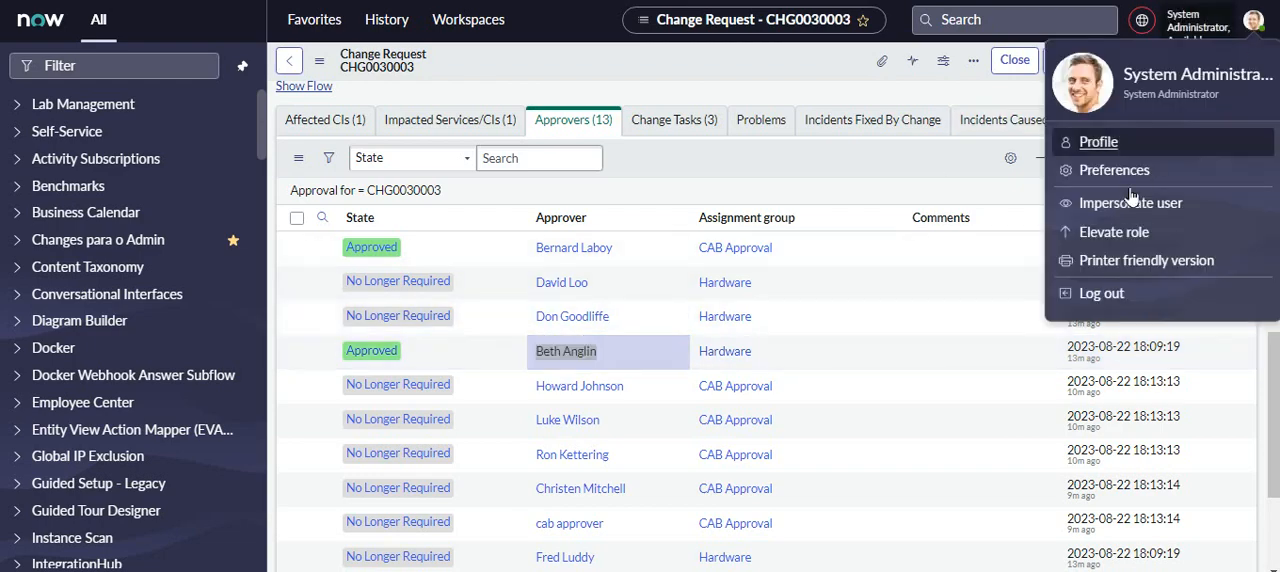
click(1110, 203)
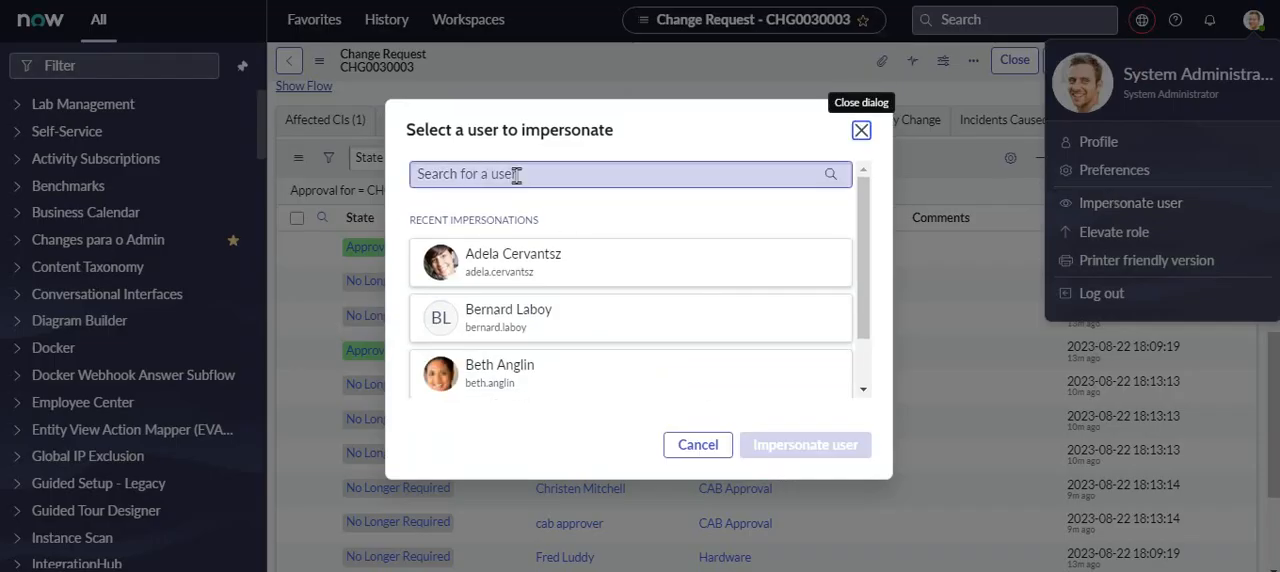
key(ctrl+v)
click(505, 203)
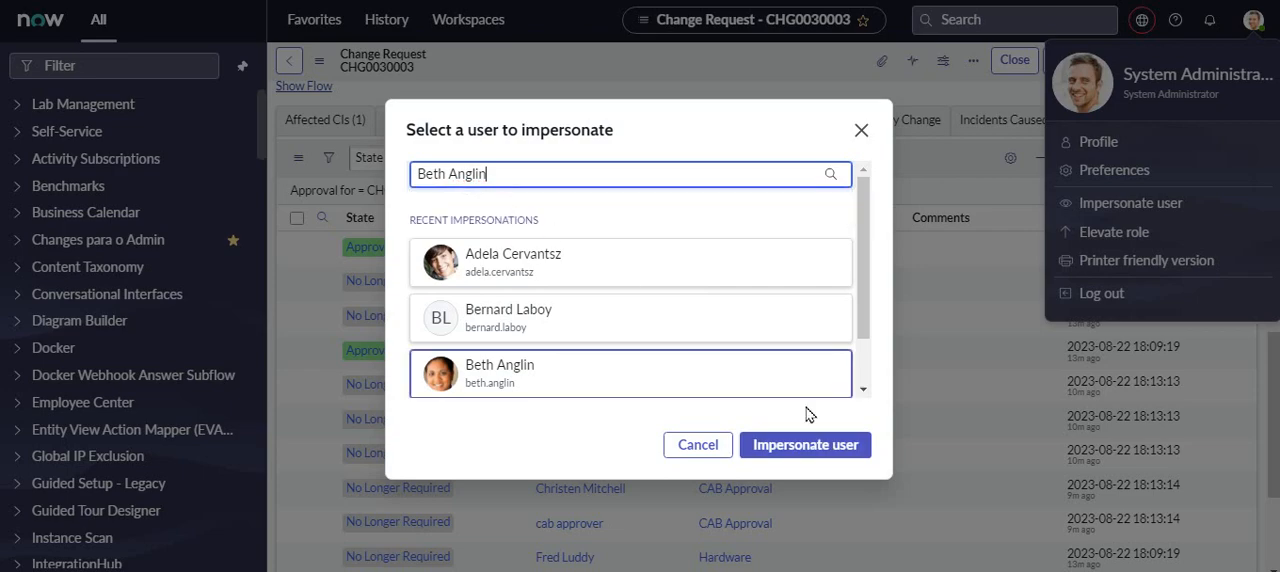
click(818, 449)
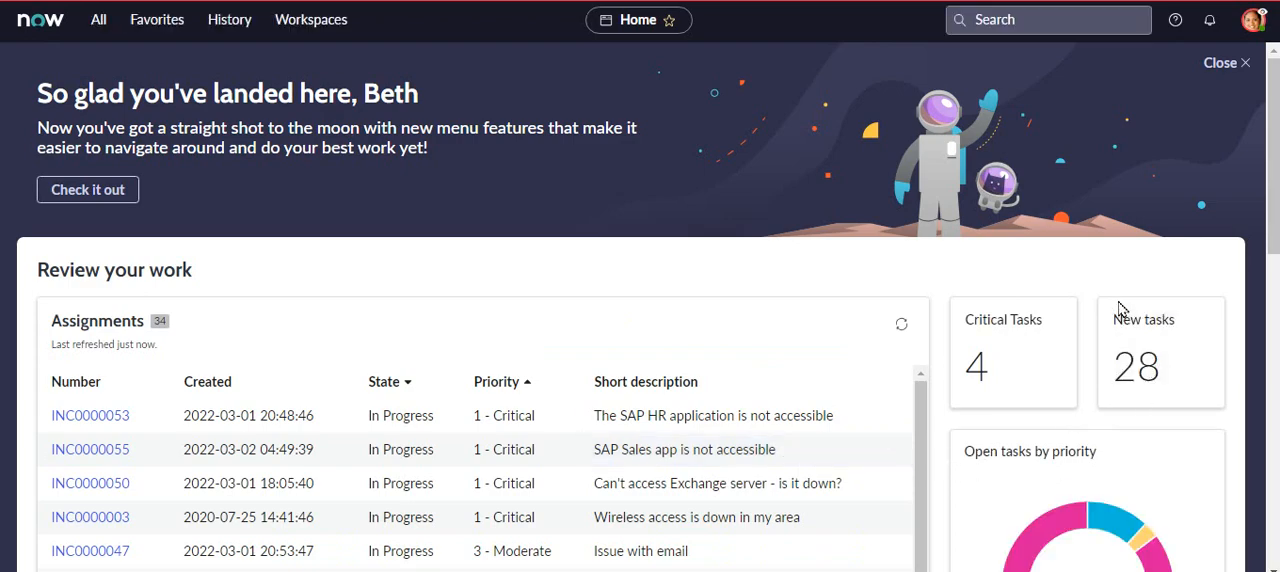
- Sort the home page assignments by number in ascending order and open change task CTASK0010001
scroll(1273, 150, down, 4)
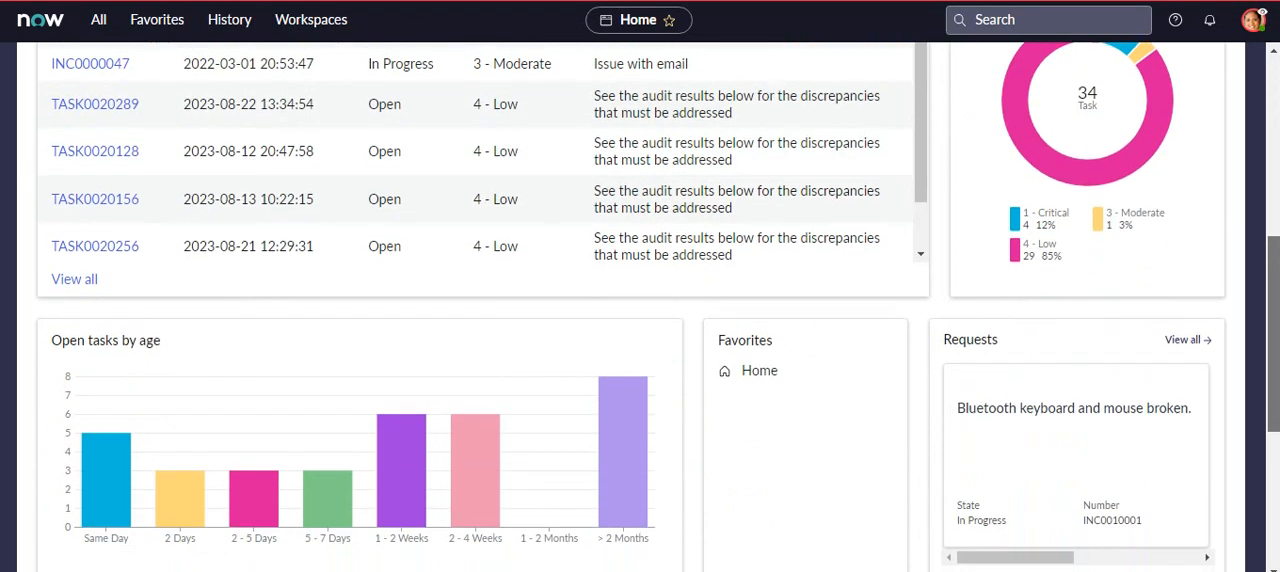
scroll(657, 306, up, 2)
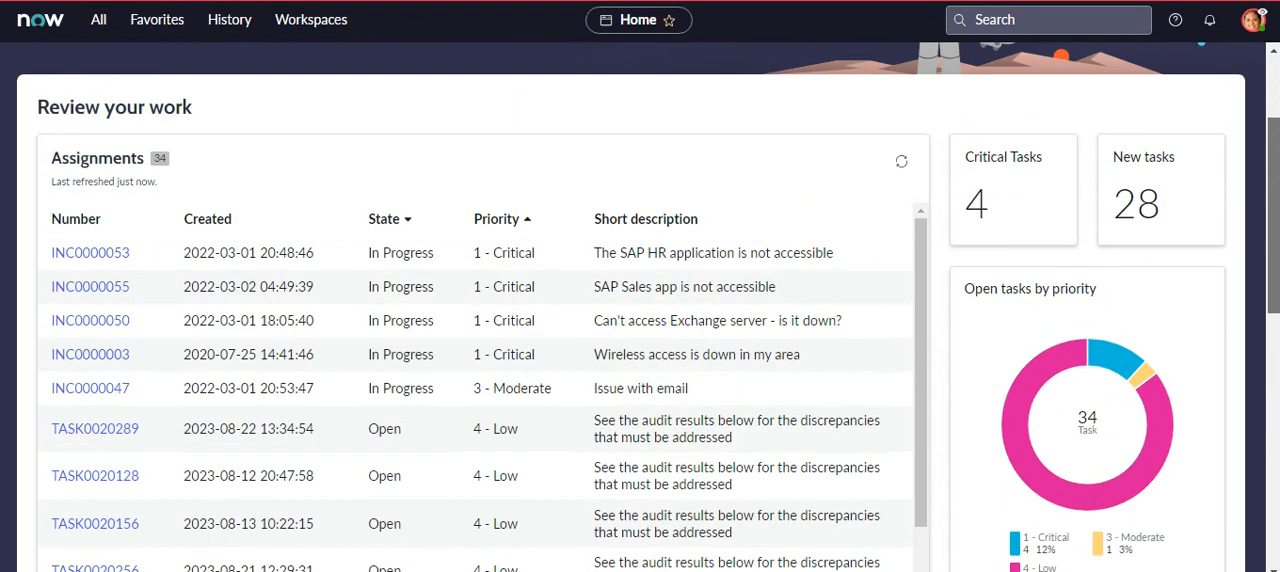
click(94, 222)
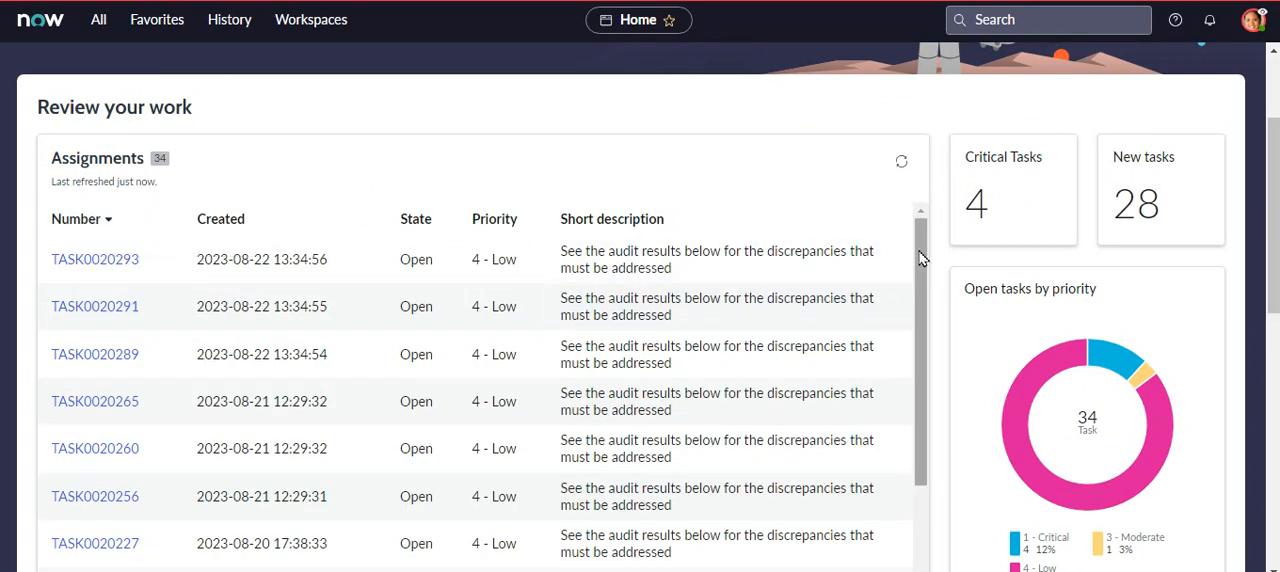
drag(922, 259, 923, 380)
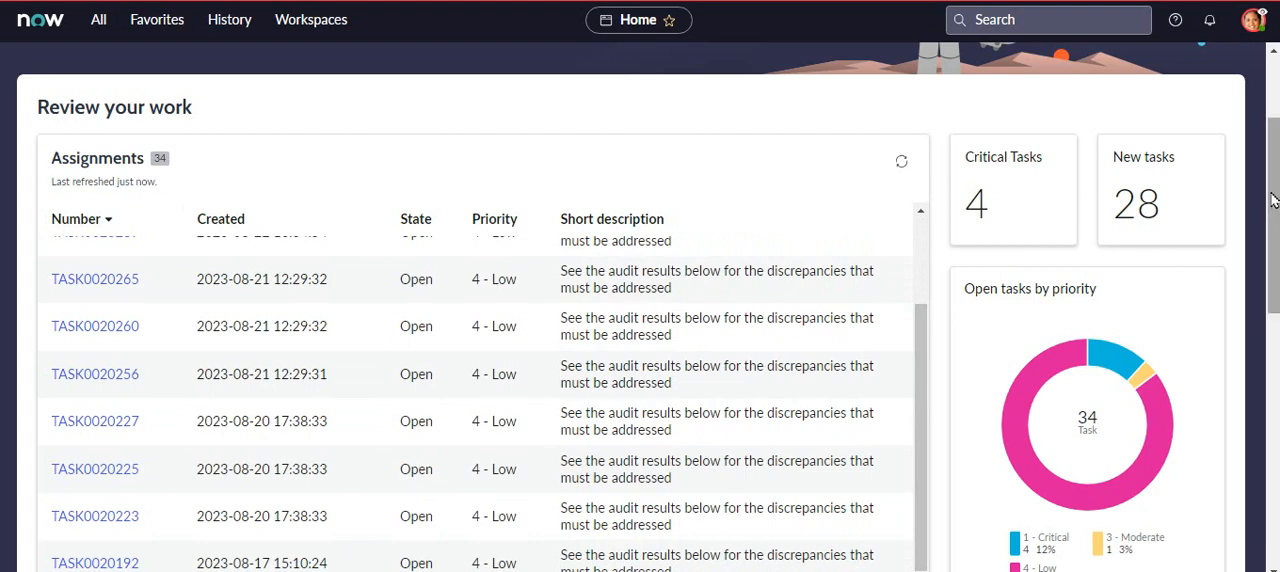
mouse_move(1272, 200)
mouse_down()
mouse_move(1274, 354)
mouse_move(1273, 220)
mouse_up()
drag(922, 258, 920, 165)
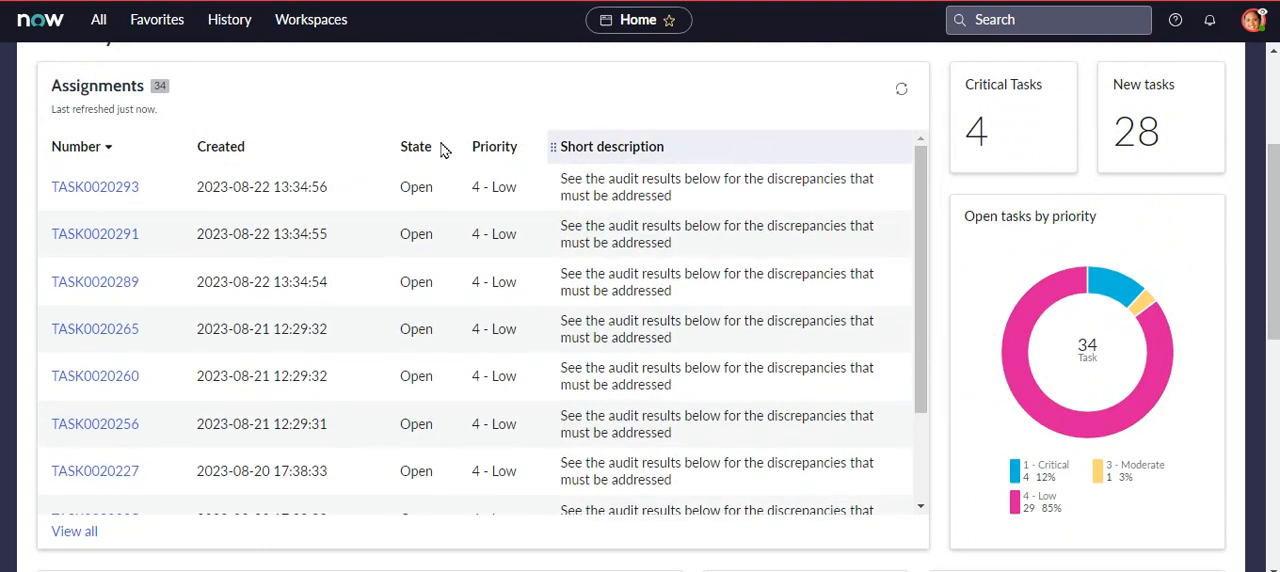
click(88, 155)
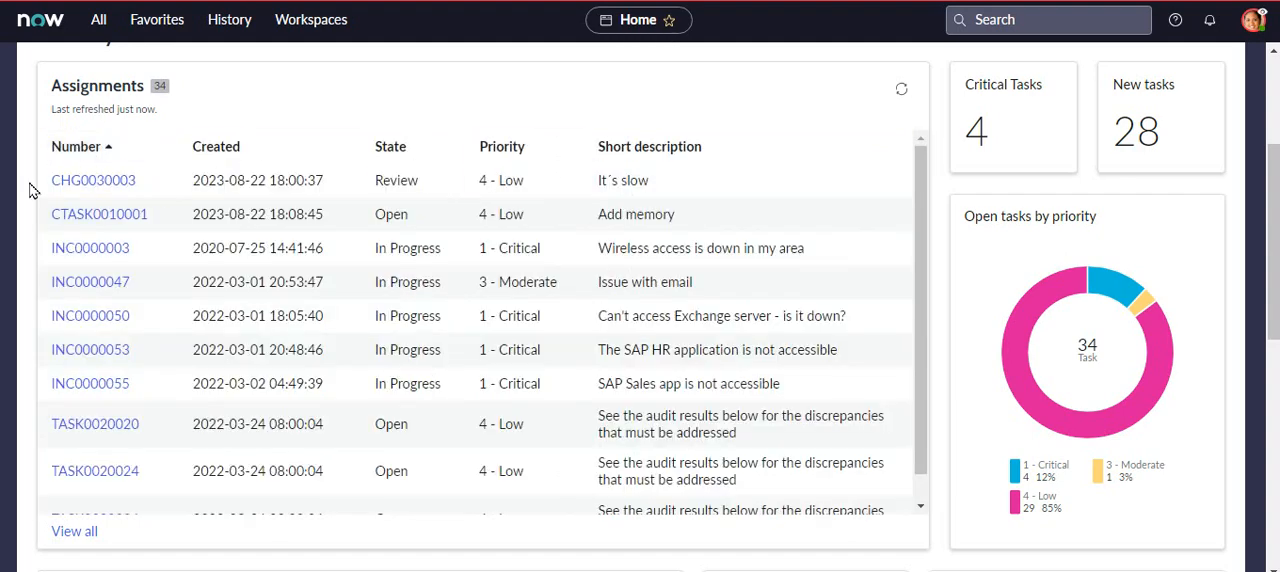
click(115, 220)
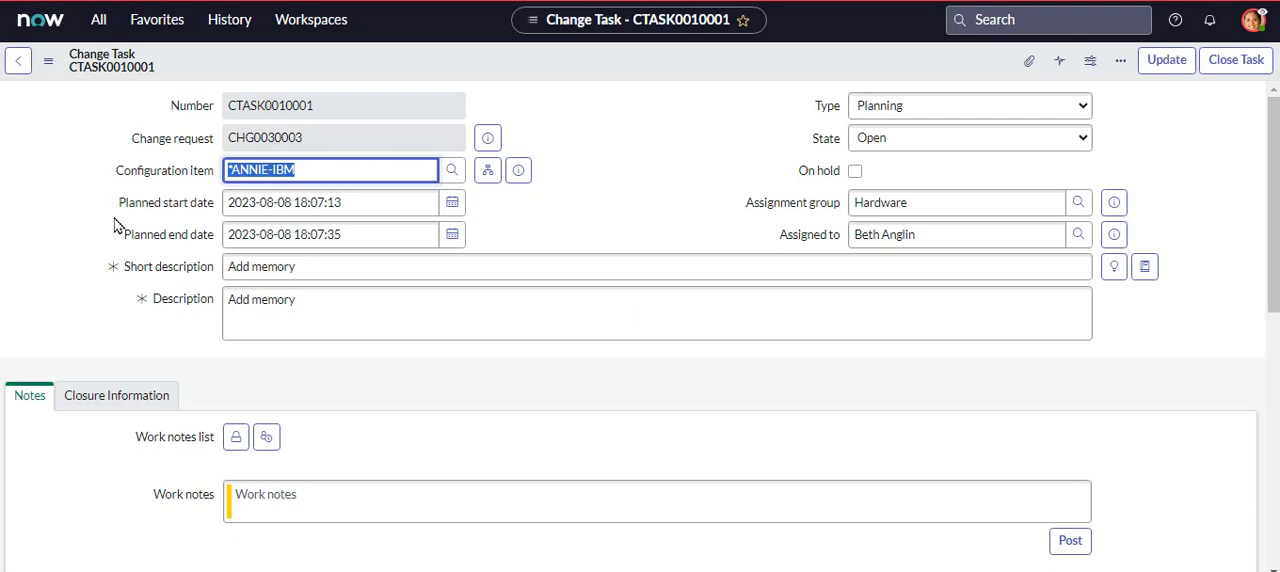
- Review the details, work notes and activity history of the change task
scroll(1273, 125, down, 2)
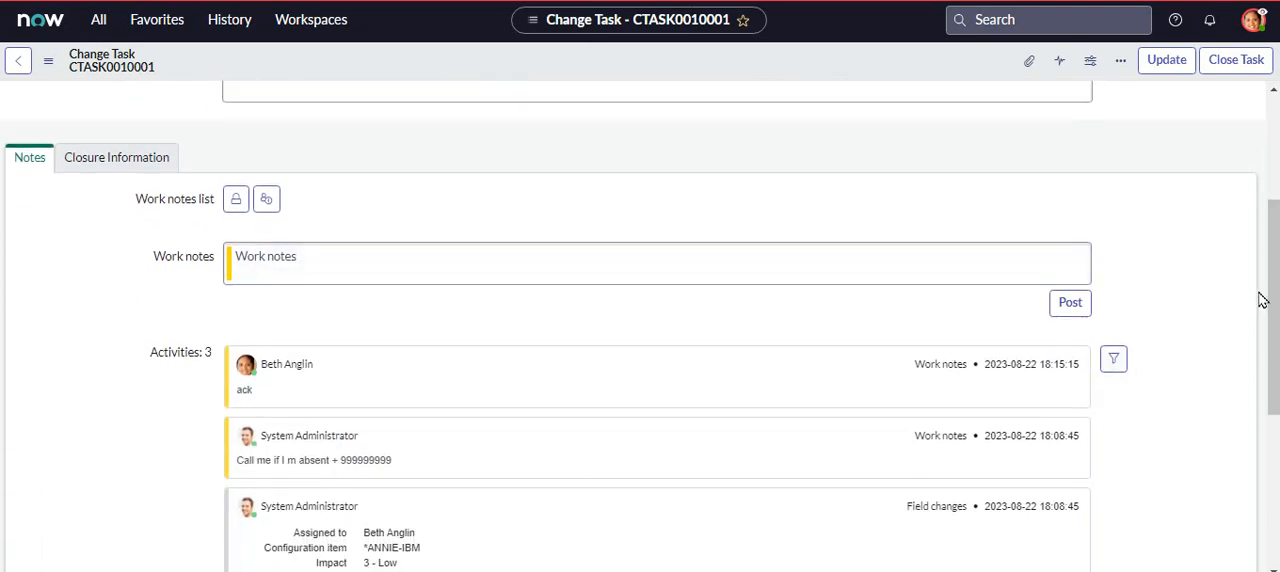
scroll(1270, 308, down, 1)
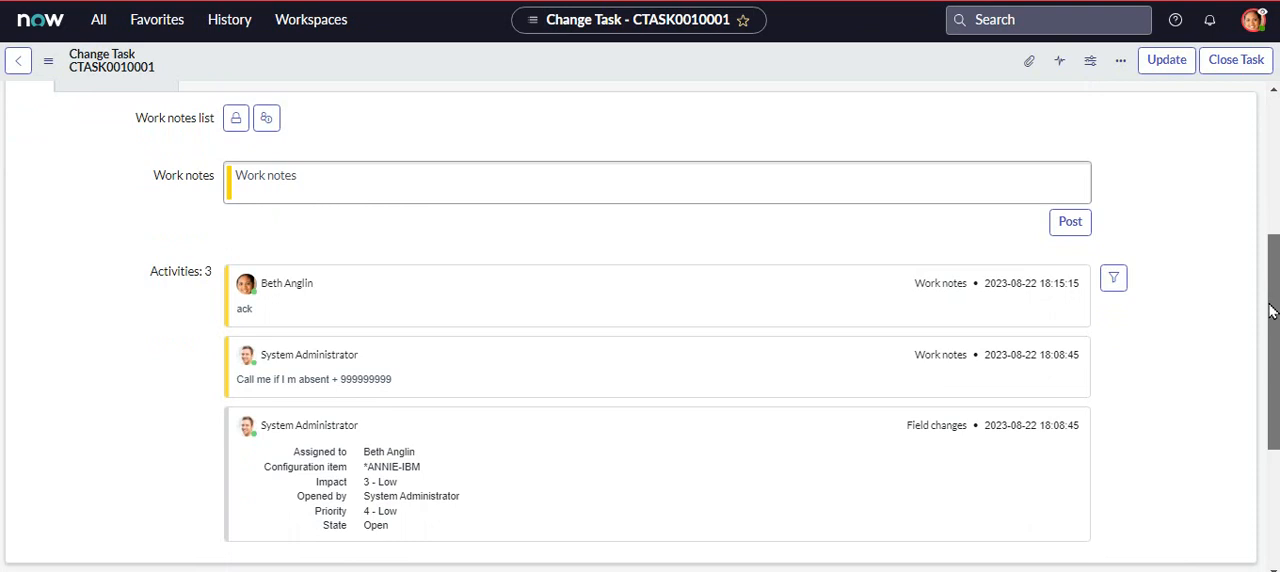
drag(1271, 311, 1273, 321)
scroll(1273, 320, down, 2)
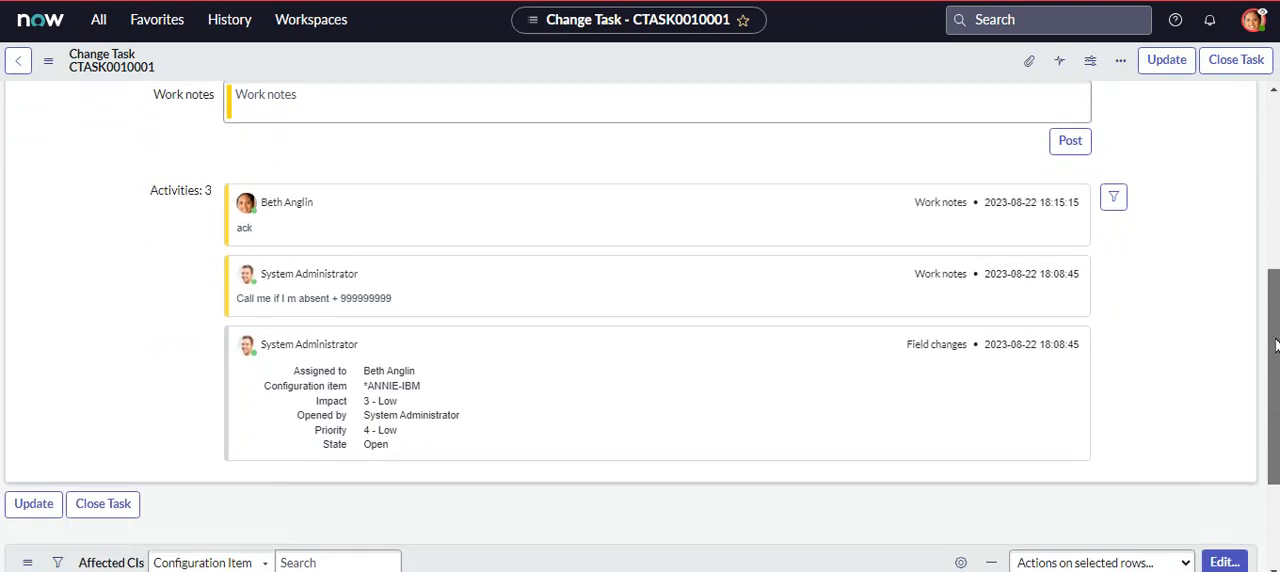
scroll(640, 330, up, 3)
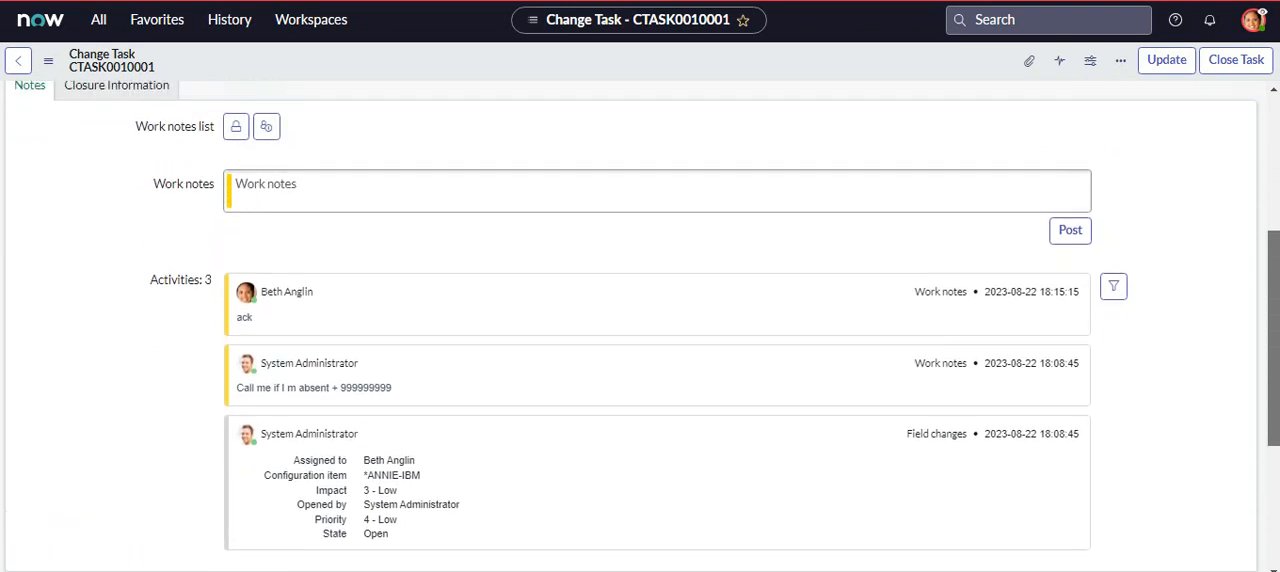
scroll(640, 330, up, 2)
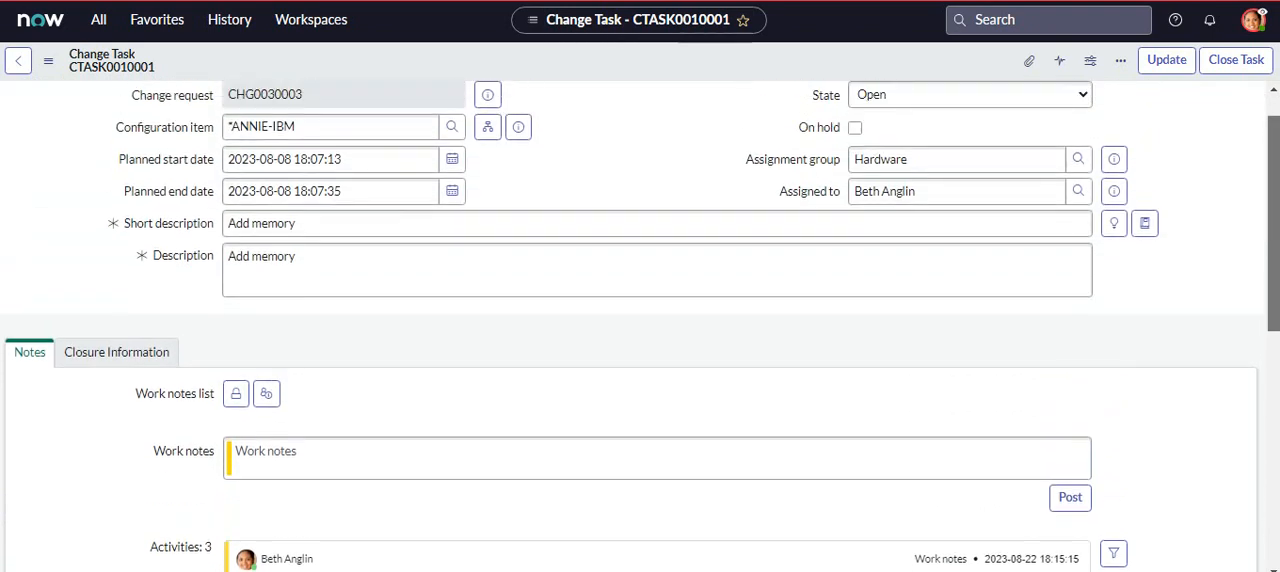
scroll(640, 330, down, 1)
- Add the work note "Memory Card was added. Tests Ok." to the change task and save the record
click(280, 320)
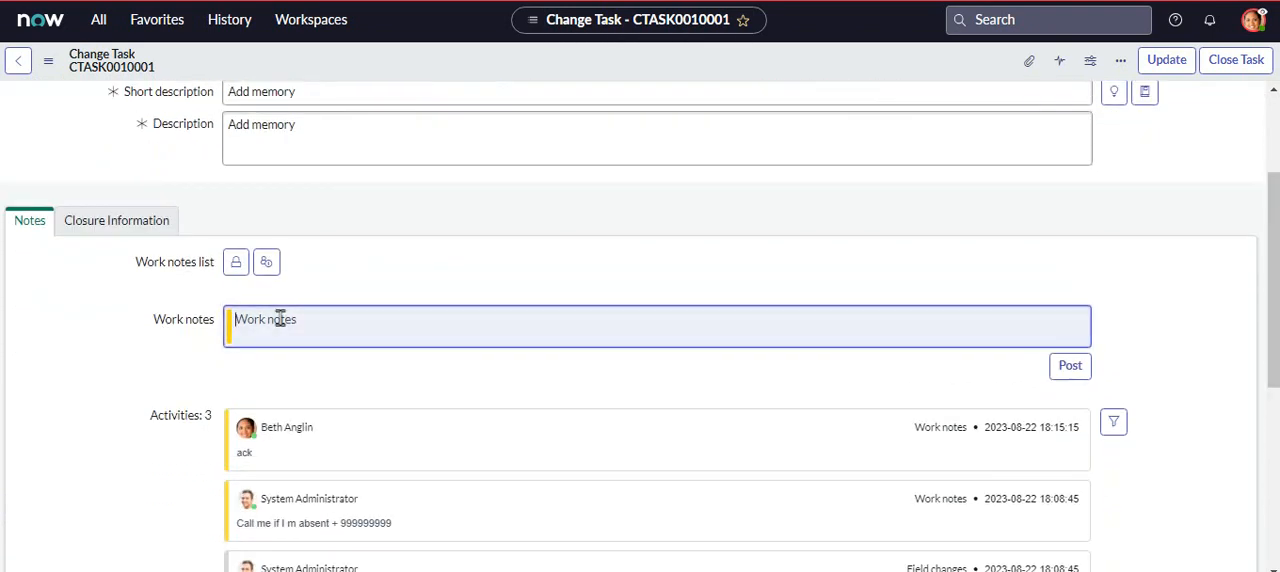
text(Ch)
key(BackSpace)
key(BackSpace)
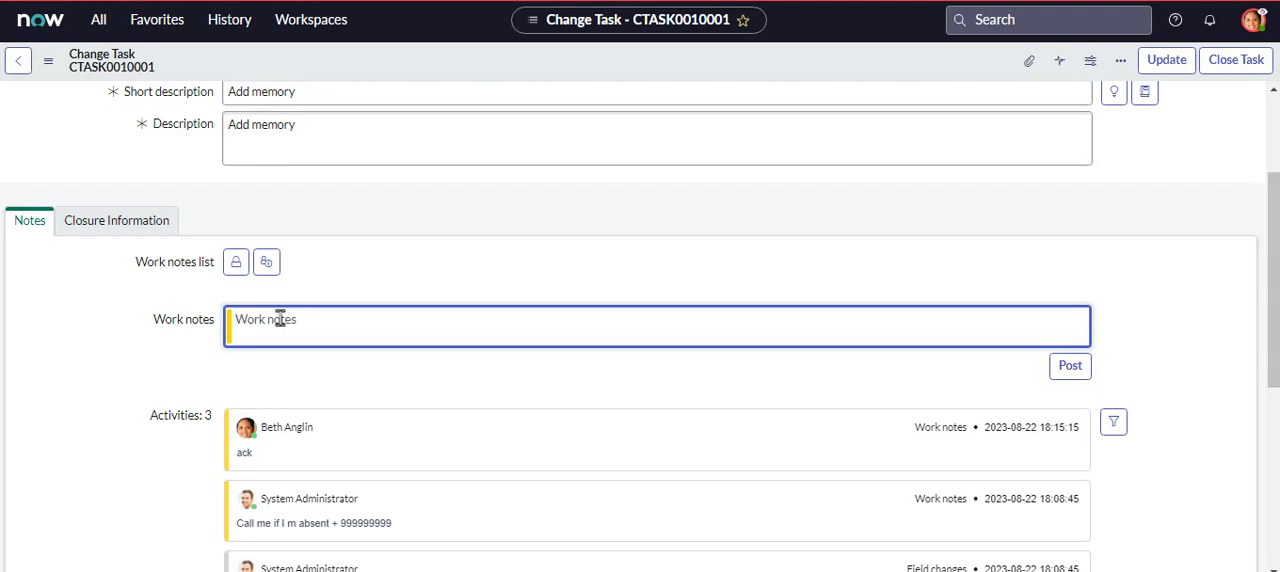
text(M)
text(emo)
text(ry w)
text(as added)
text(Card)
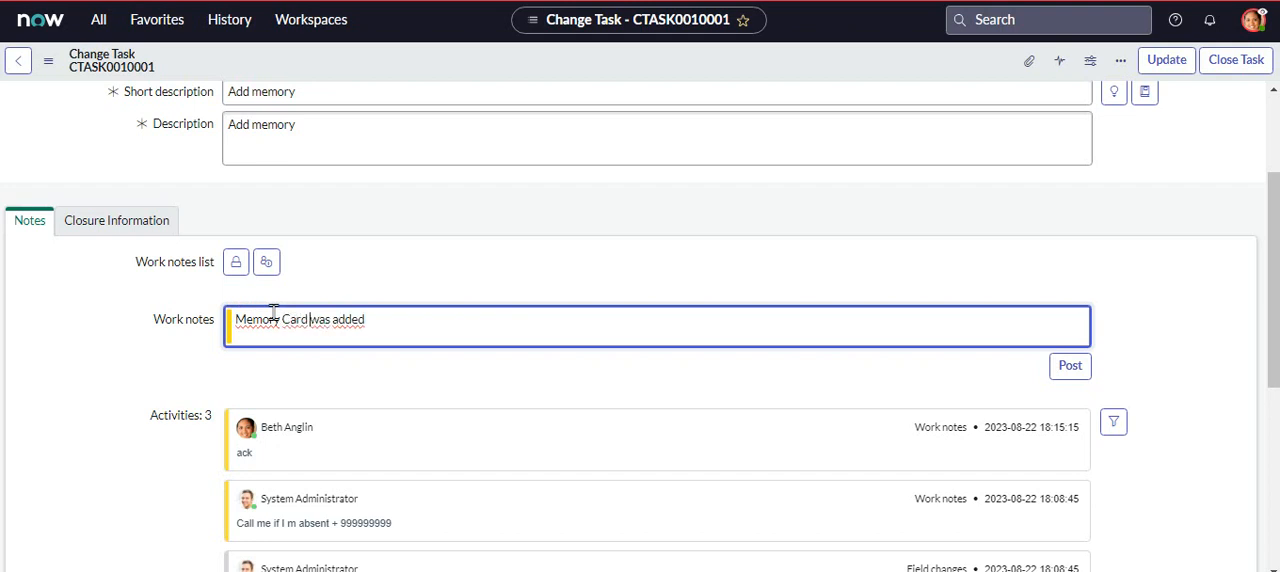
click(419, 317)
text(. Test O)
key(BackSpace)
key(BackSpace)
text(s Ok.)
click(1163, 60)
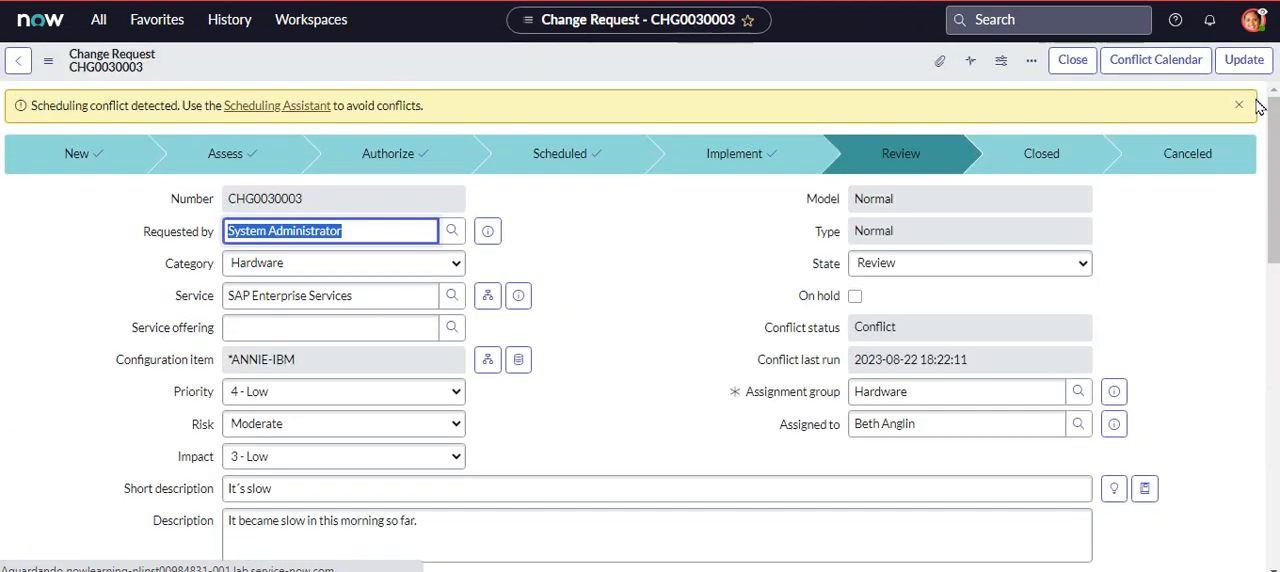
- Open change task CTASK0010001 from the change request's related tasks, close it and check its state there
drag(1275, 140, 1275, 400)
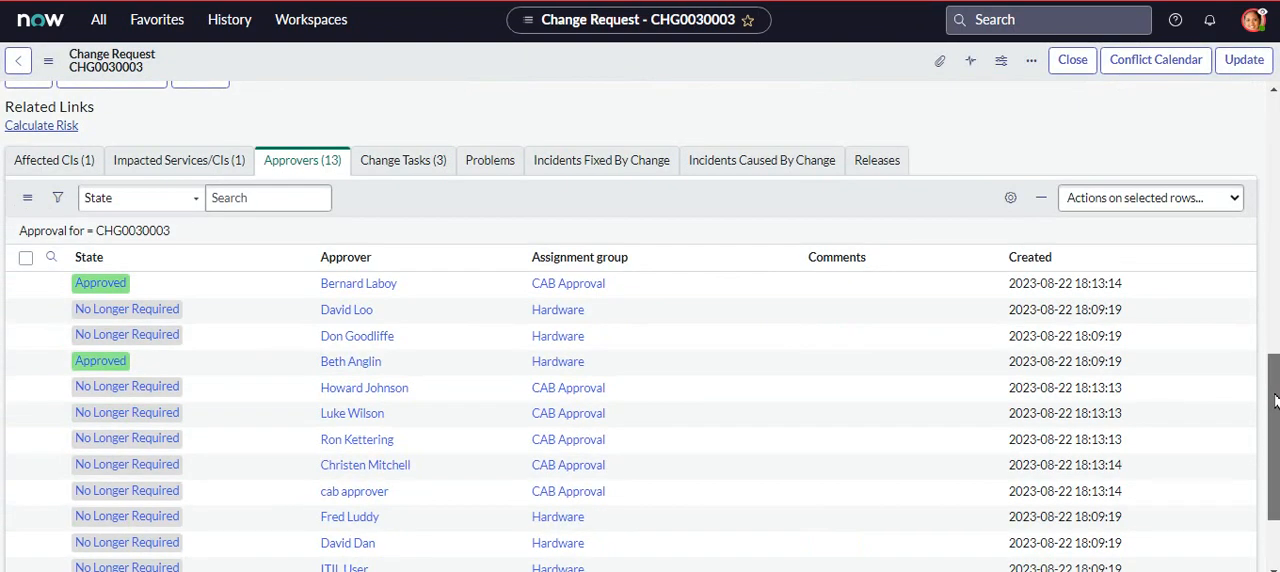
click(403, 161)
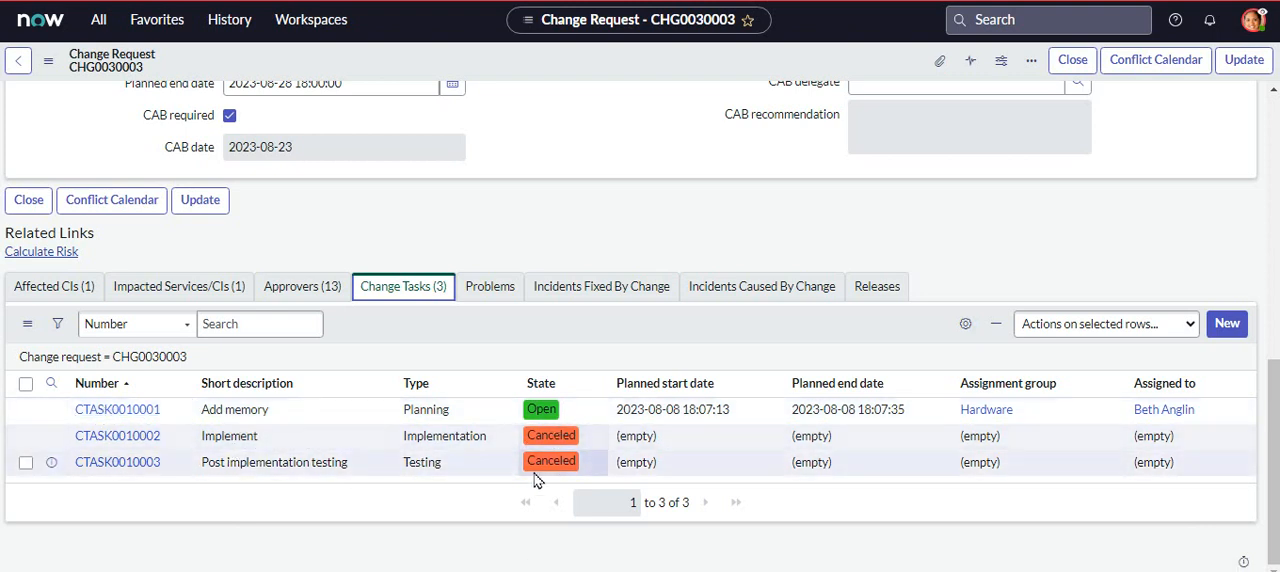
click(127, 418)
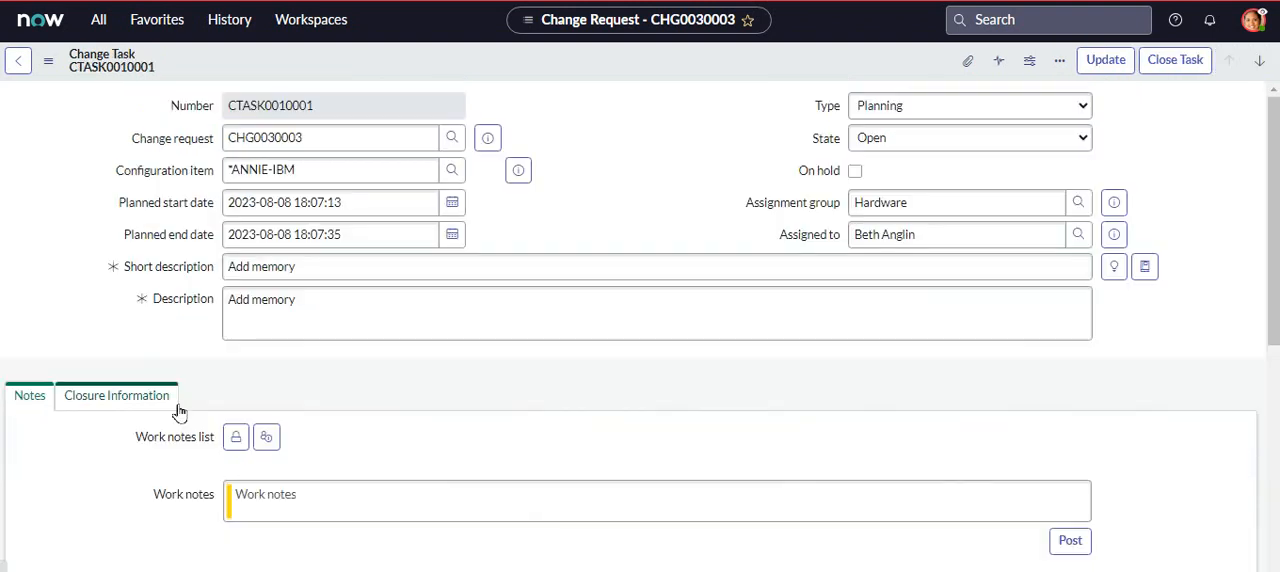
click(1189, 66)
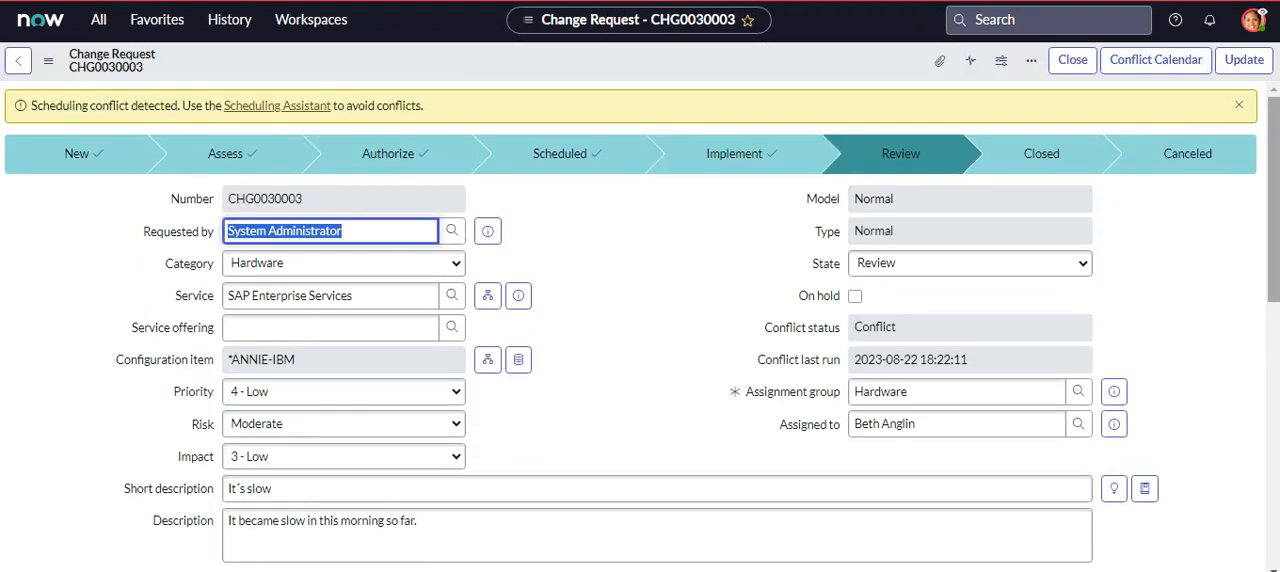
drag(1276, 120, 1276, 319)
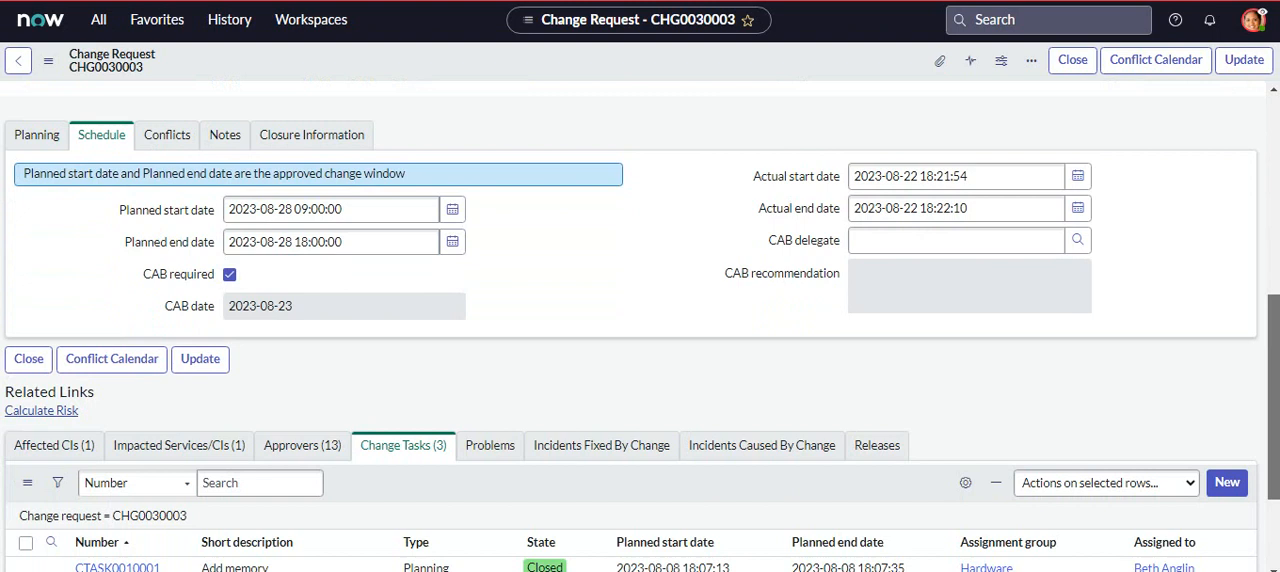
scroll(509, 417, down, 2)
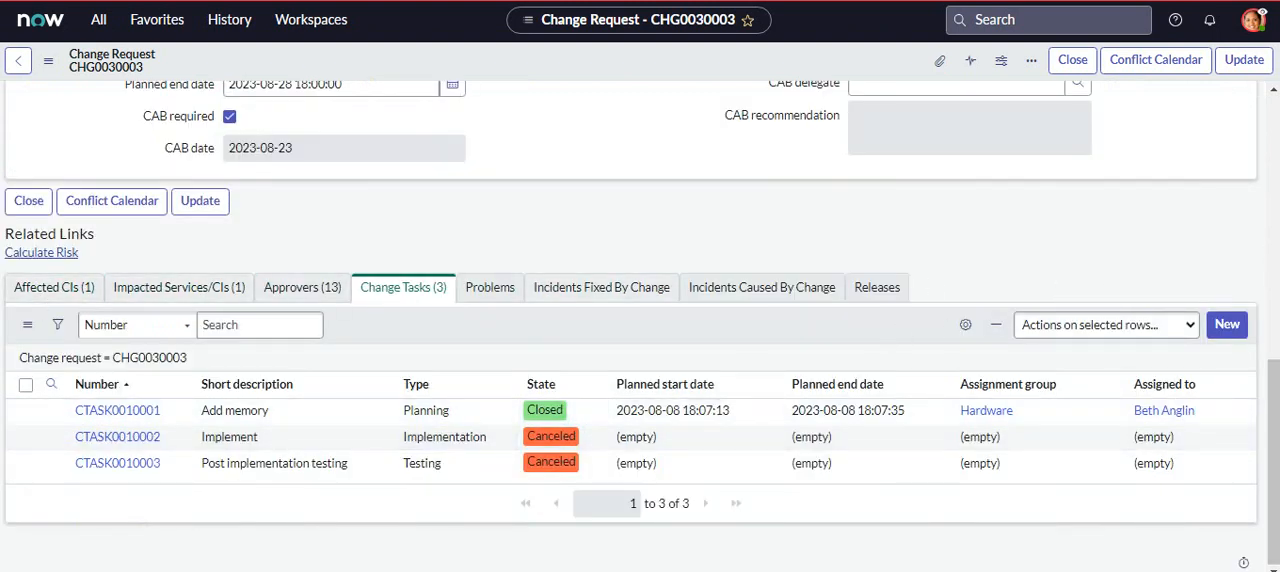
- End the impersonation and open the favorited change request CHG0030003 as administrator
click(1253, 20)
click(1133, 210)
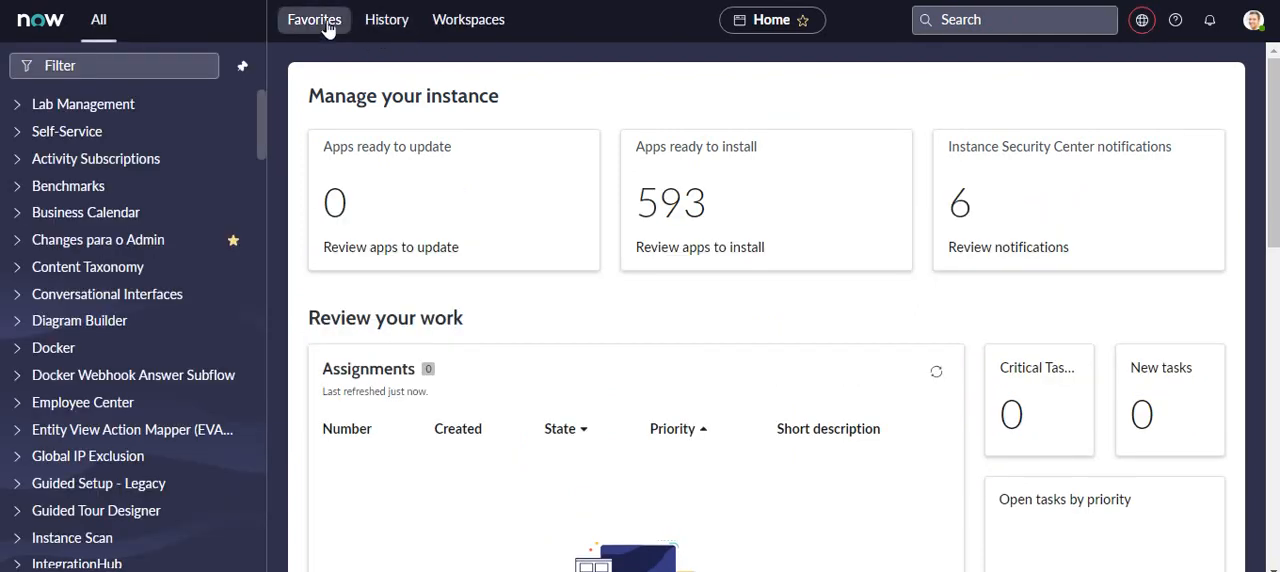
click(327, 30)
click(416, 220)
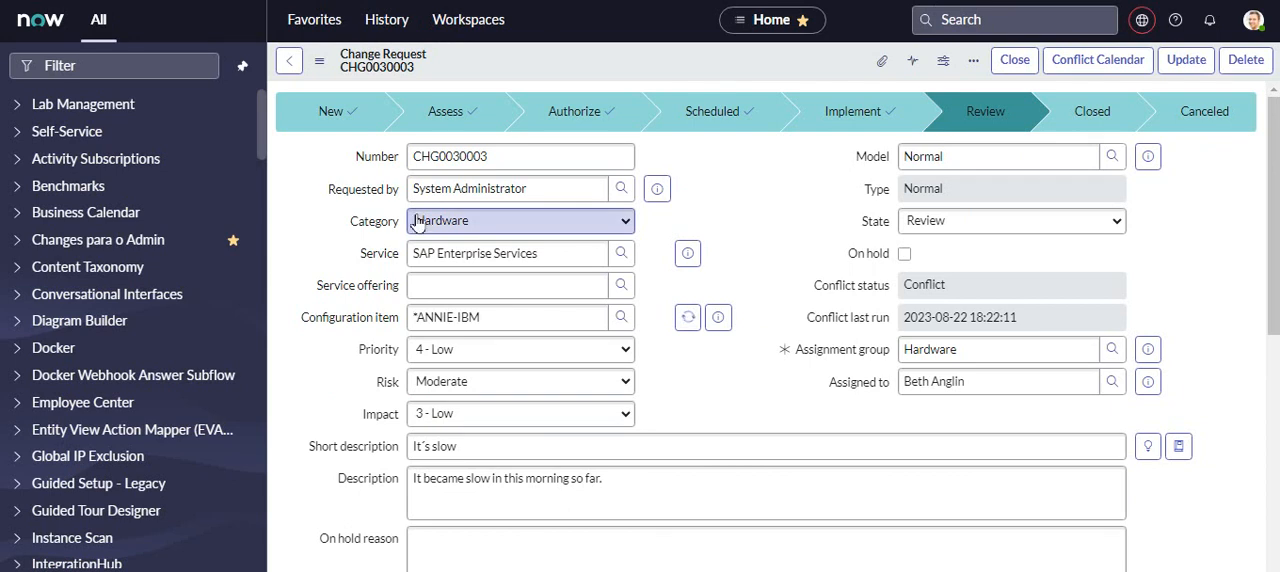
- Close the change request with close code Successful and the close notes "The performance was improved."
click(1030, 66)
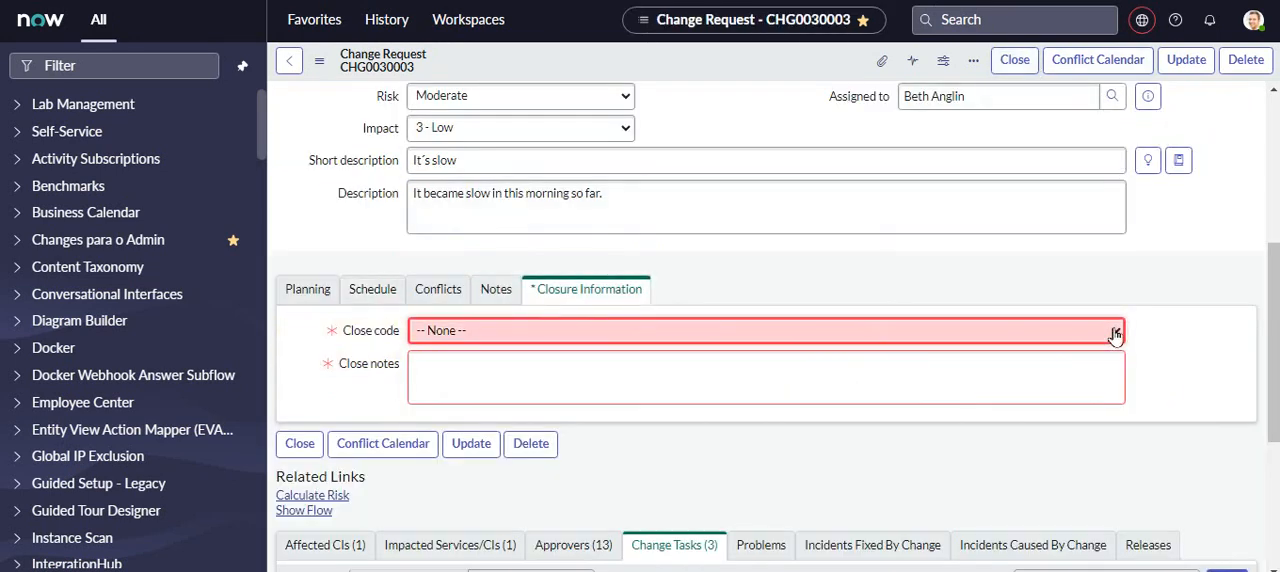
click(1034, 330)
click(505, 369)
click(531, 363)
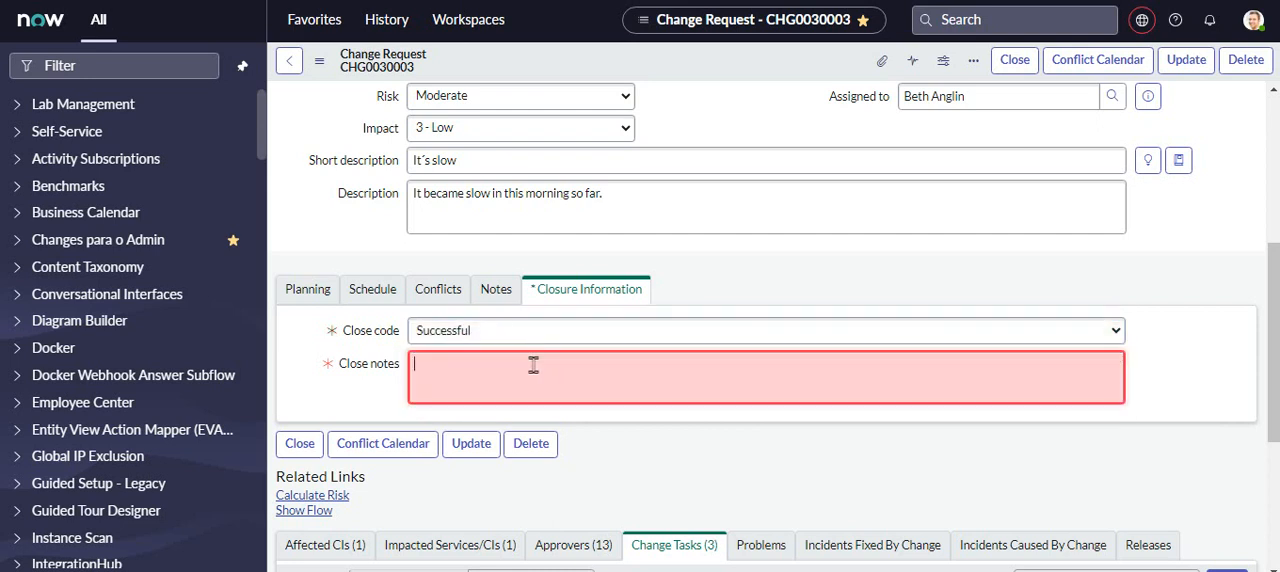
text(The performance was )
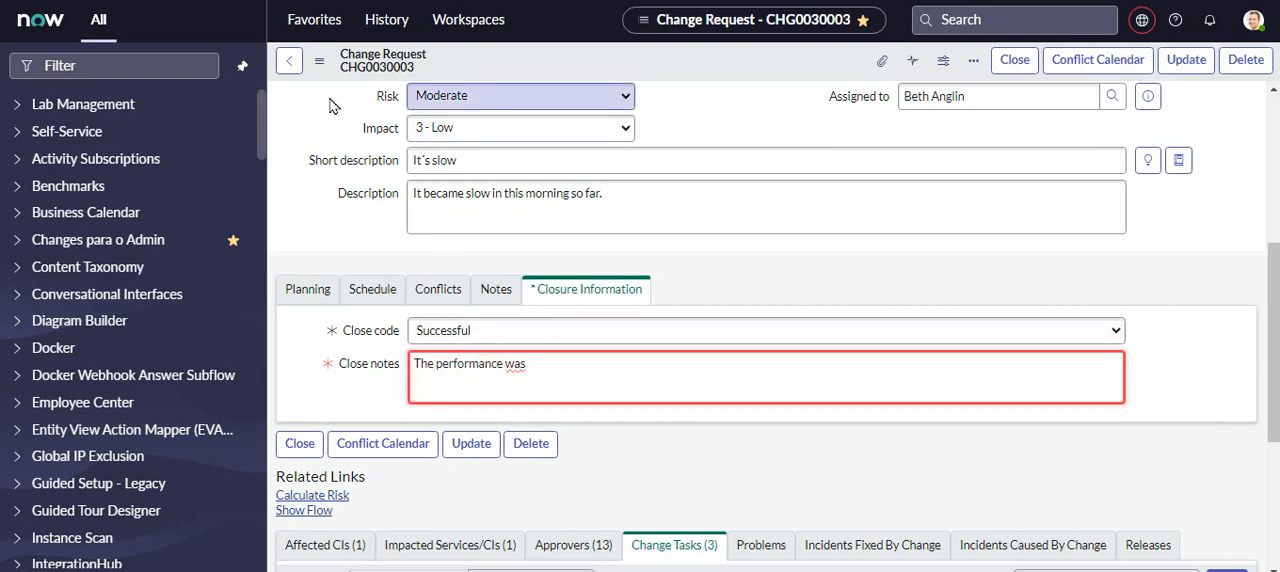
text(imprive)
key(BackSpace)
text(oved.)
click(1176, 369)
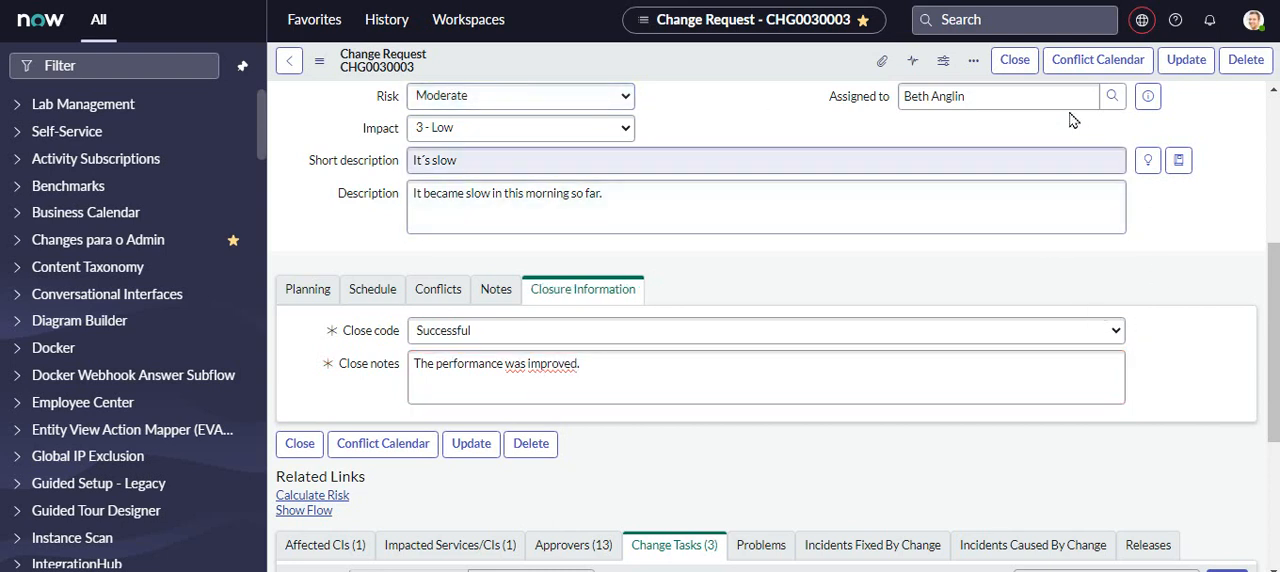
click(1015, 62)
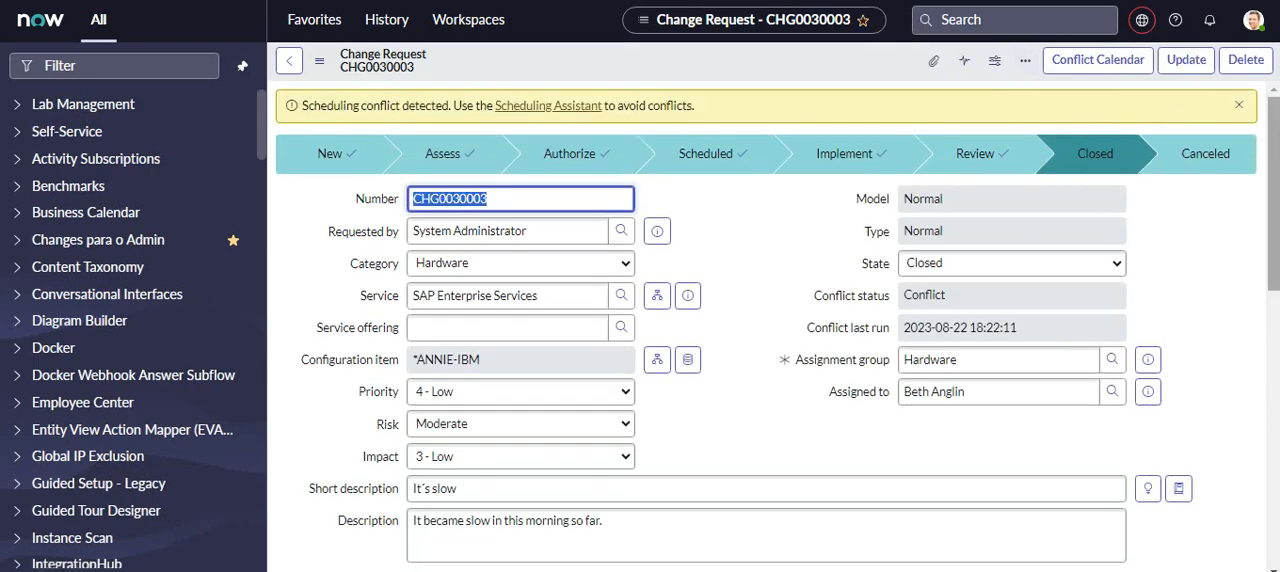
mouse_move(1273, 190)
mouse_down()
mouse_move(1273, 462)
mouse_move(1273, 170)
mouse_up()
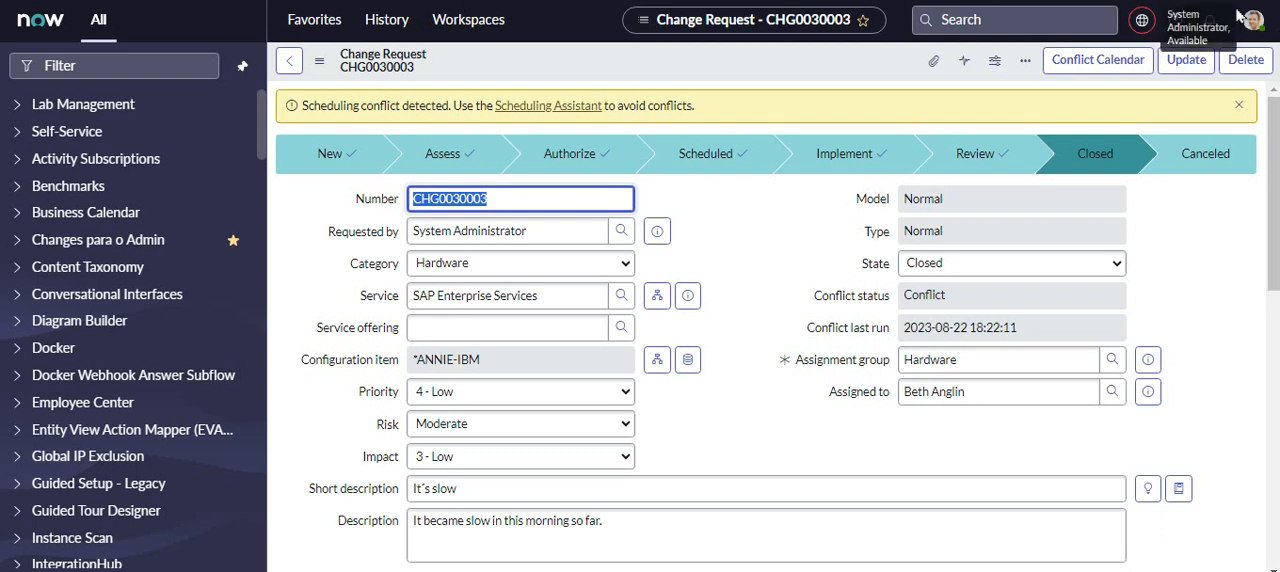